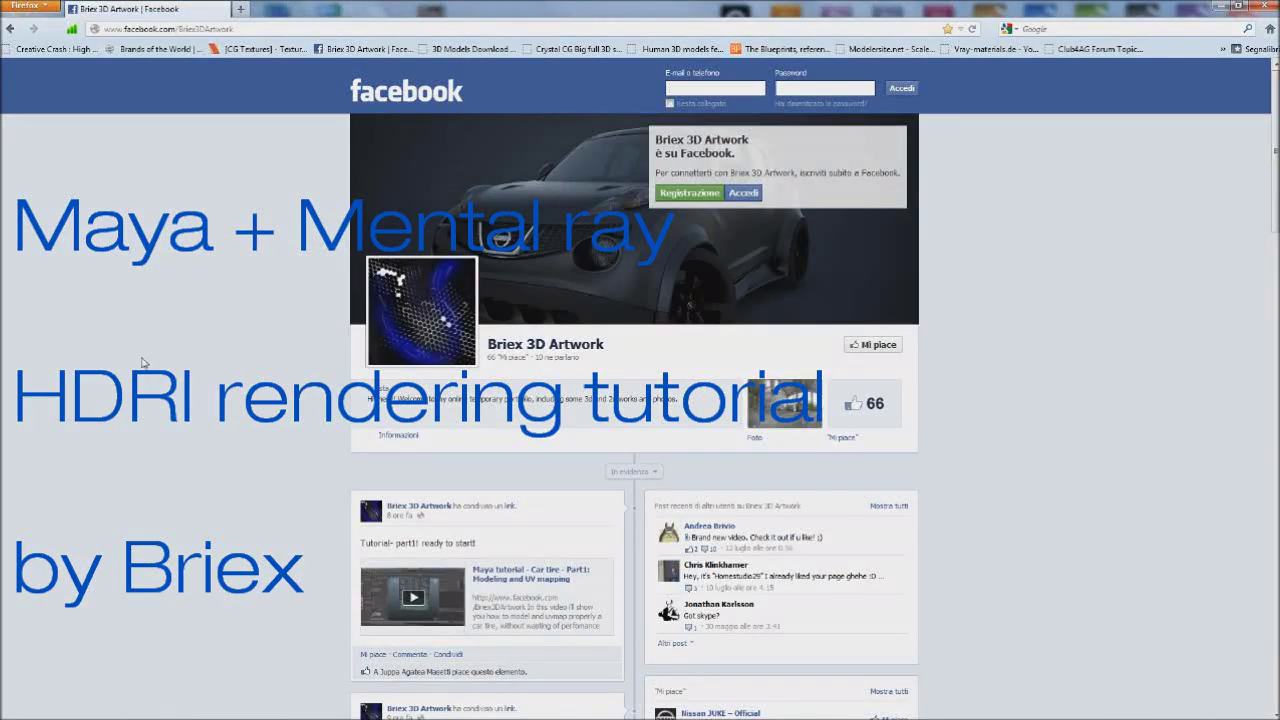
Scroll the artist's Facebook page, view the Foto albums, go back, and switch to the desktop programs
scroll(450, 300, "down", 1)
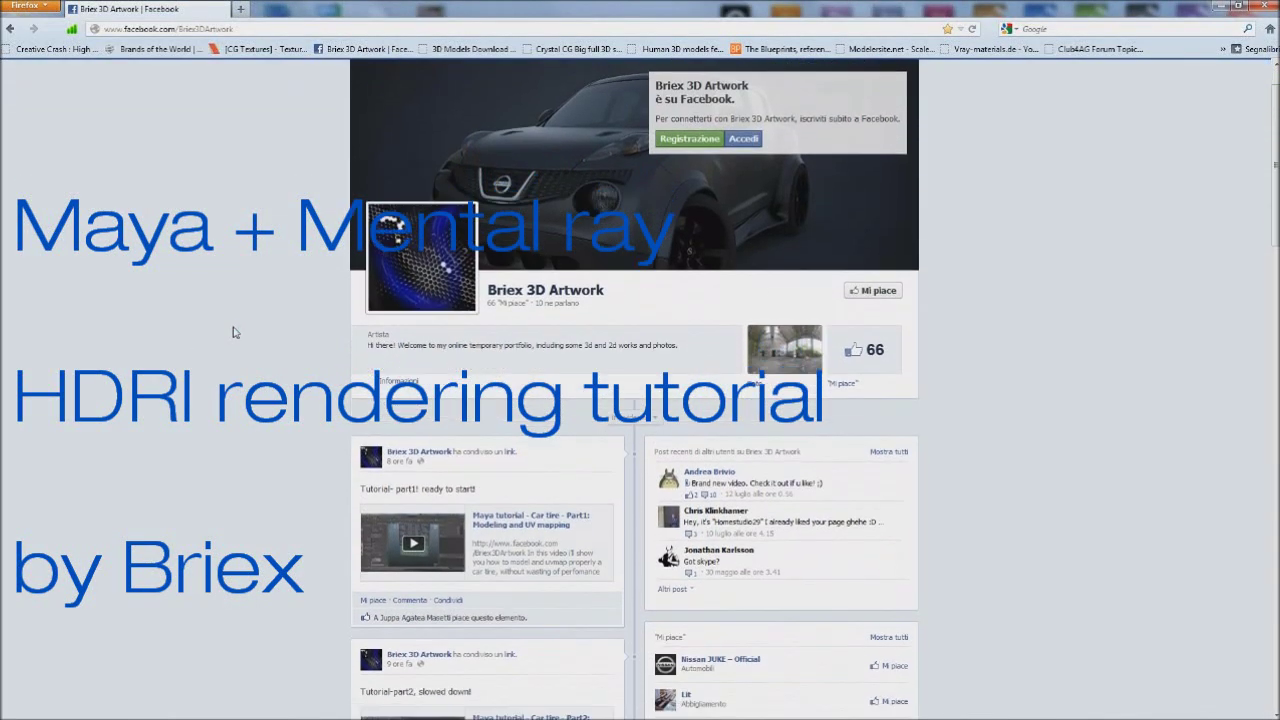
scroll(600, 280, "down", 2)
scroll(729, 283, "up", 2)
scroll(780, 370, "up", 1)
left_click(782, 376)
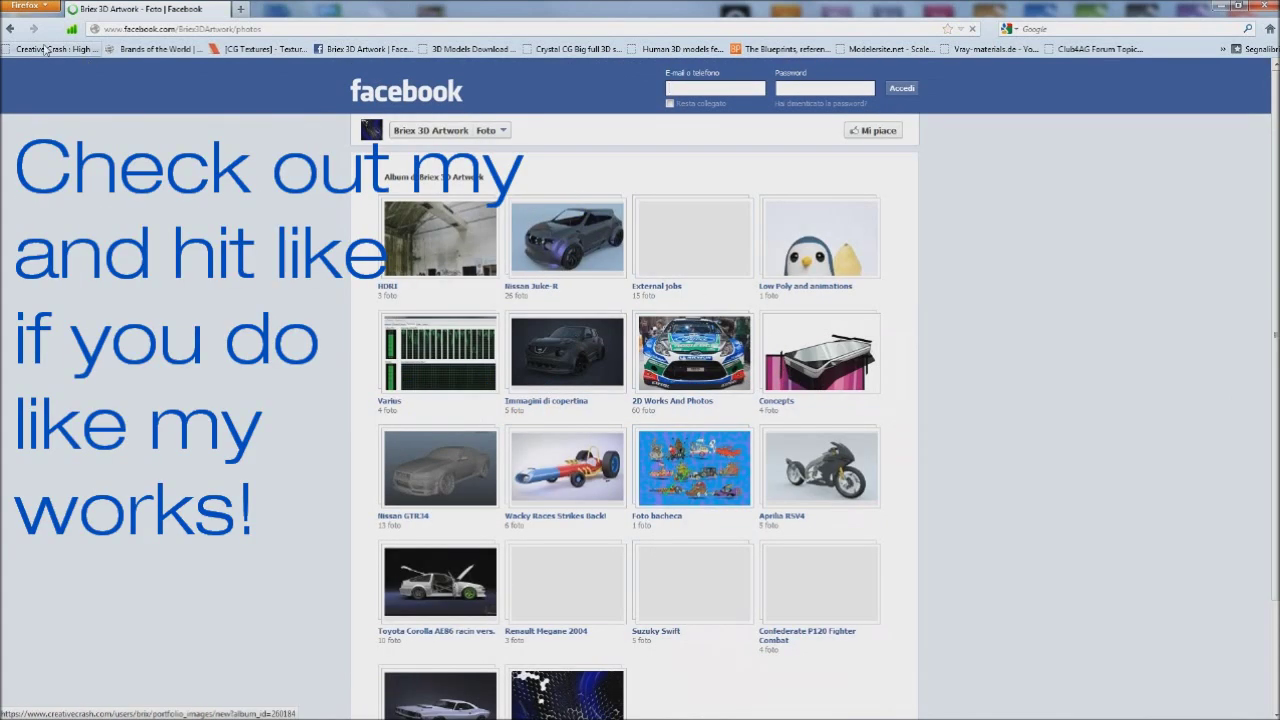
key("alt+Left")
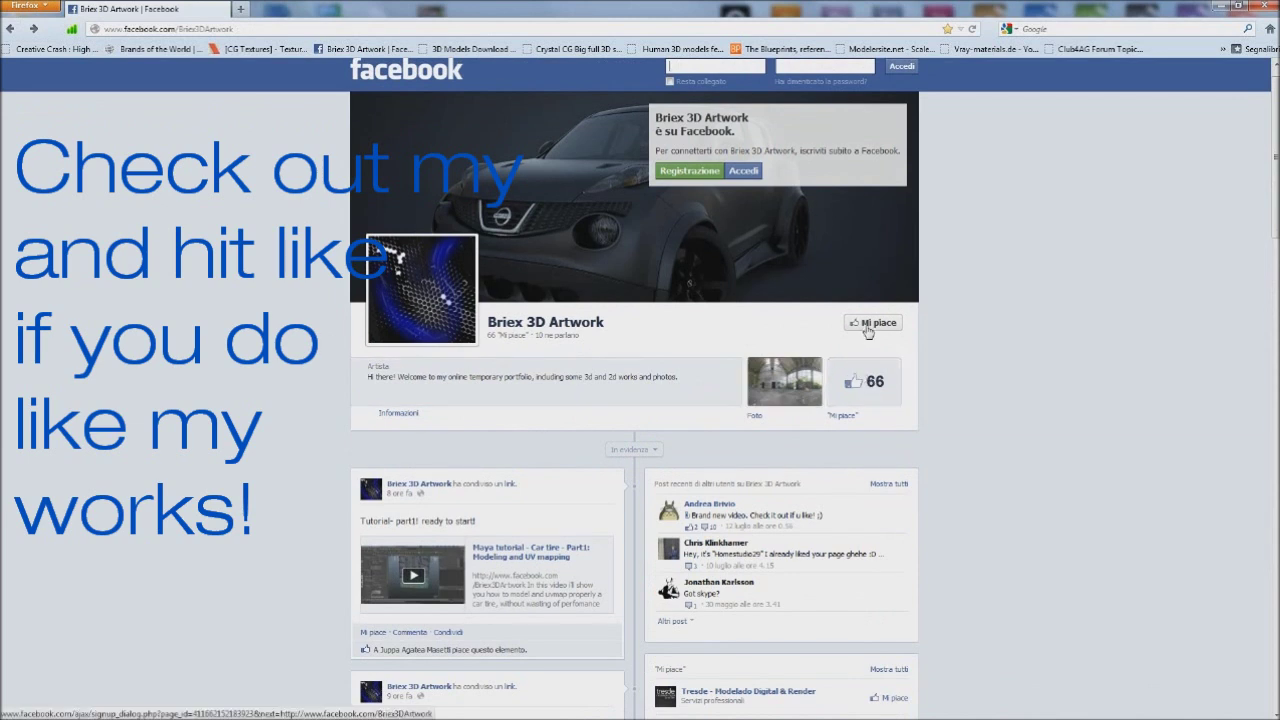
left_click(725, 709)
type("ok!")
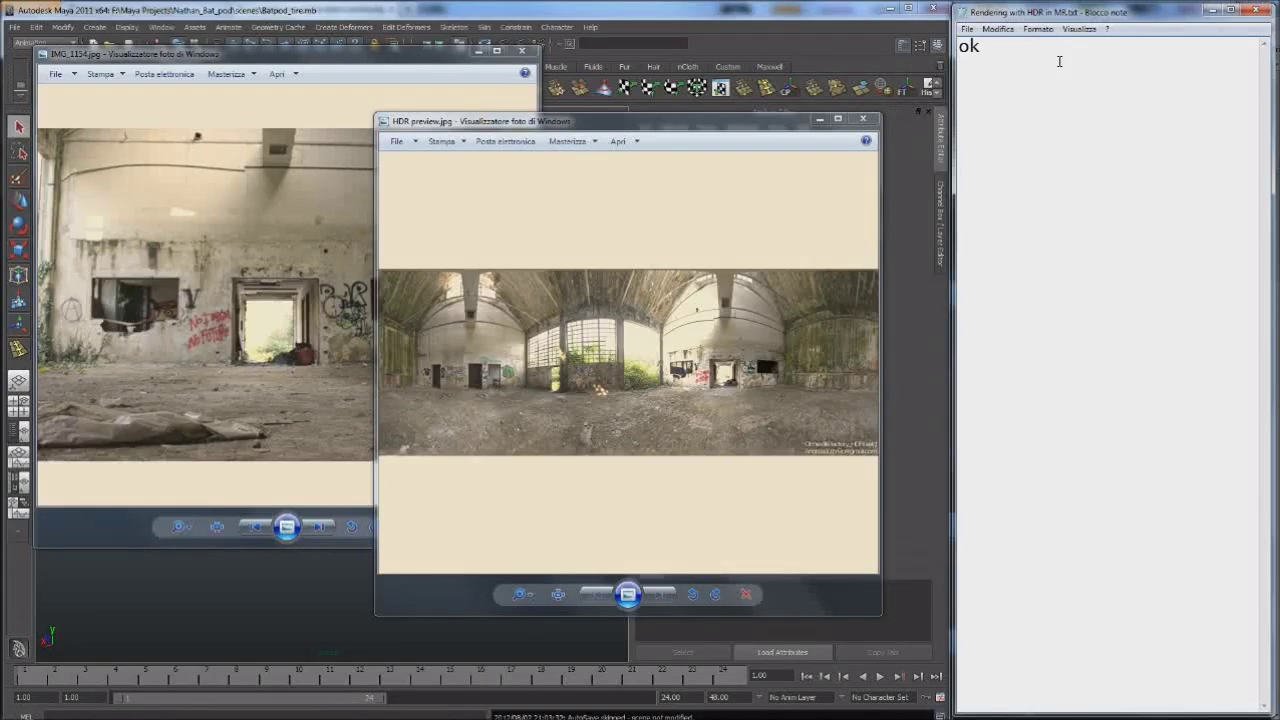
Type a greeting and an intro on rendering with backplates, HDRI enviros and mia_x materials
type(" Hi guys!")
key("Return")
type("ay, i'm going to show yo")
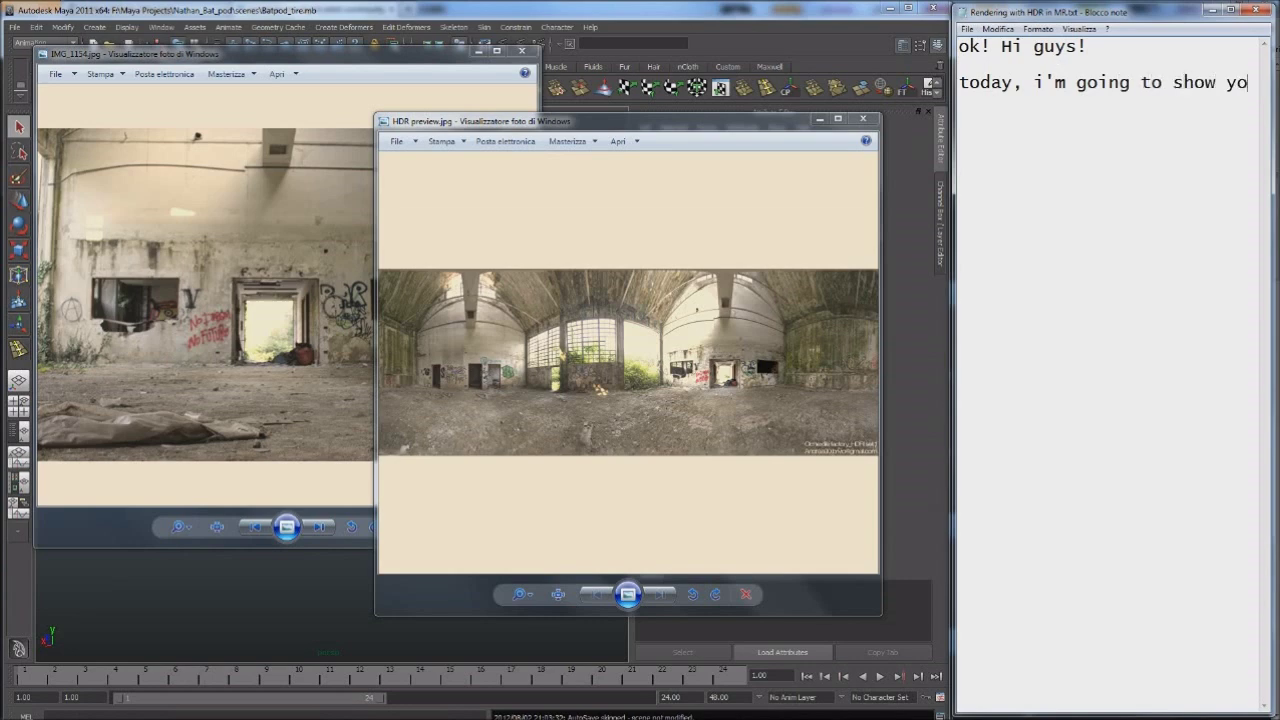
type("u how to render using backplates and HDRI enviros within Maya and MR.")
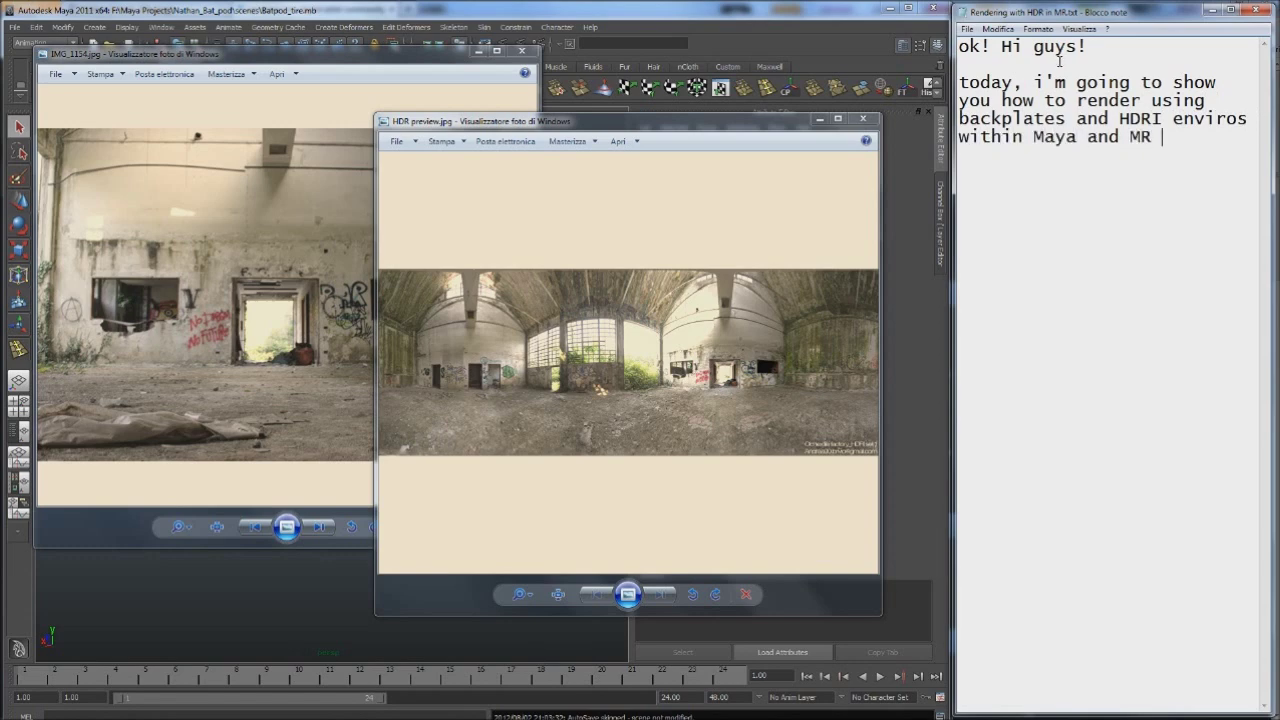
type(" Here i'm using Maya 2011, but is the same about i")
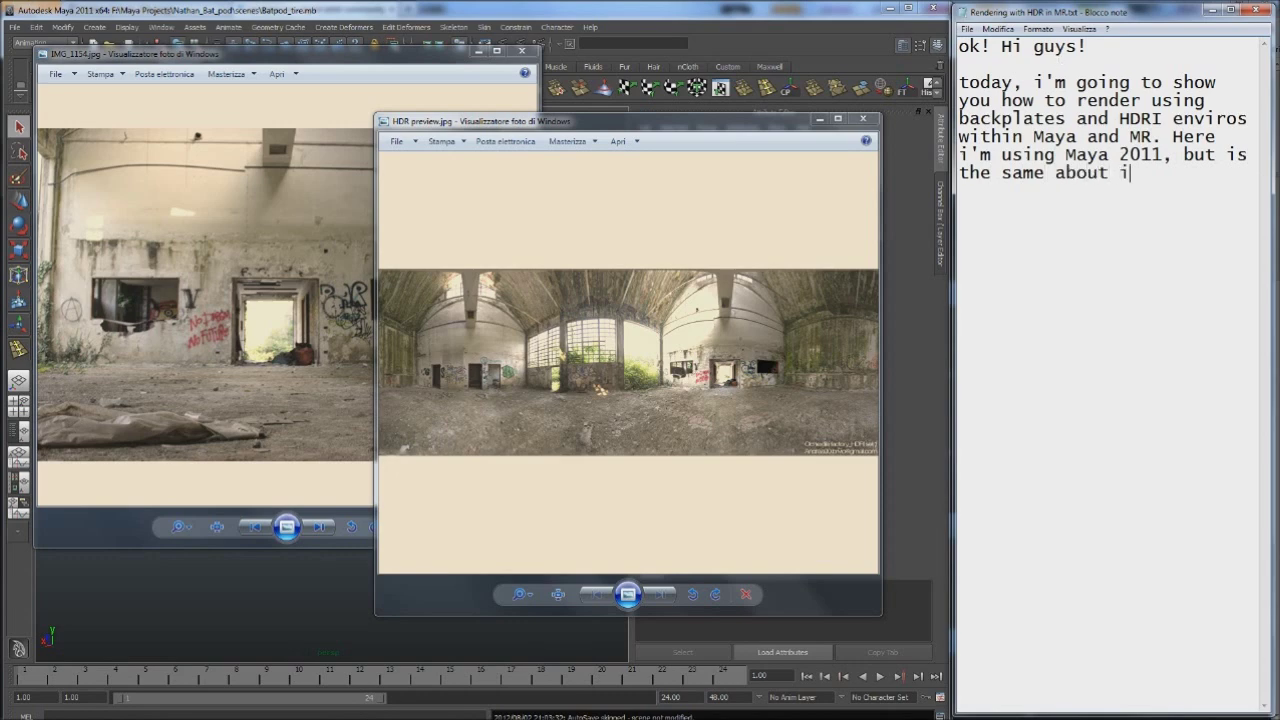
type("n all versions.")
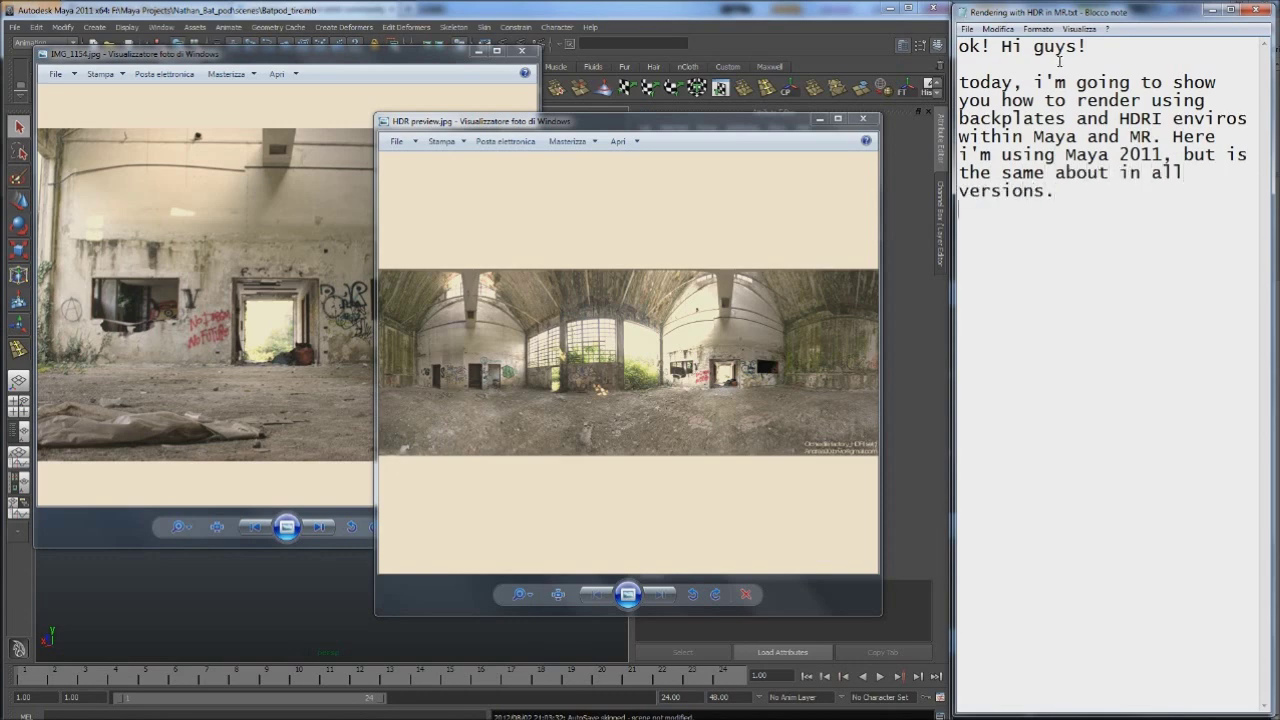
type("  I've already modeled the object and given ")
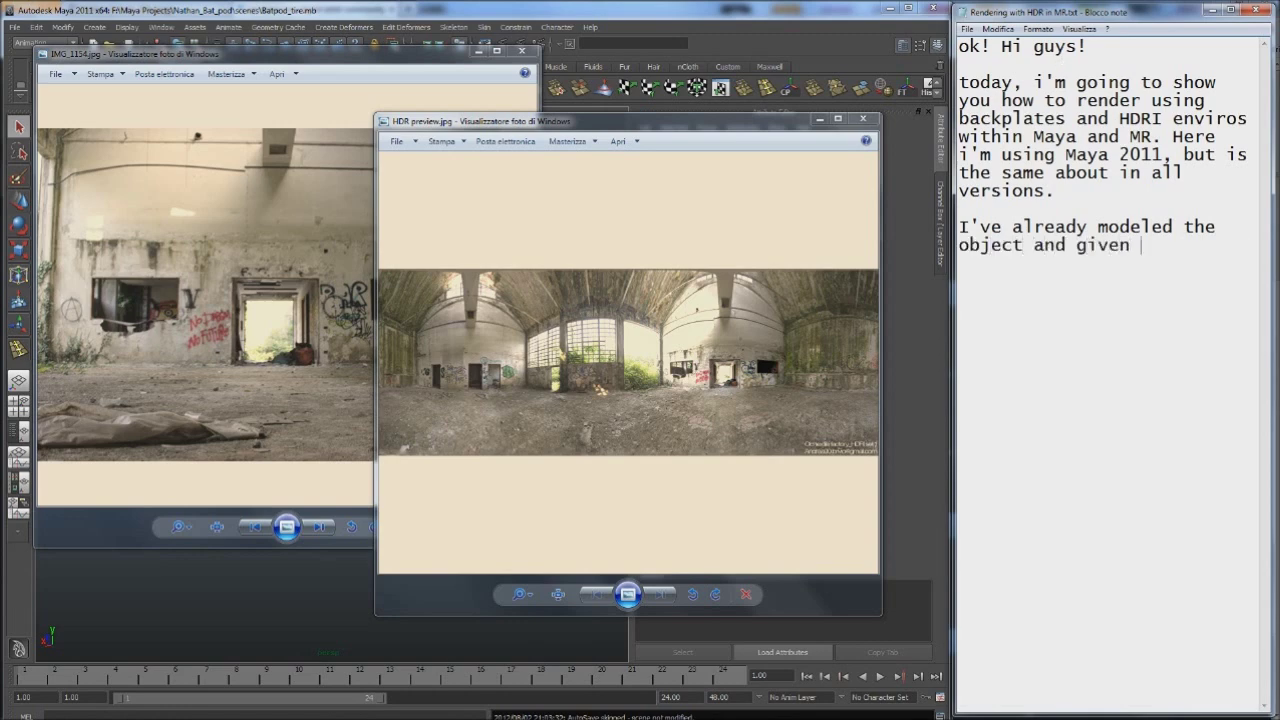
type("some mia materil")
key("BackSpace")
key("BackSpace")
key("BackSpace")
type("al_x materials.")
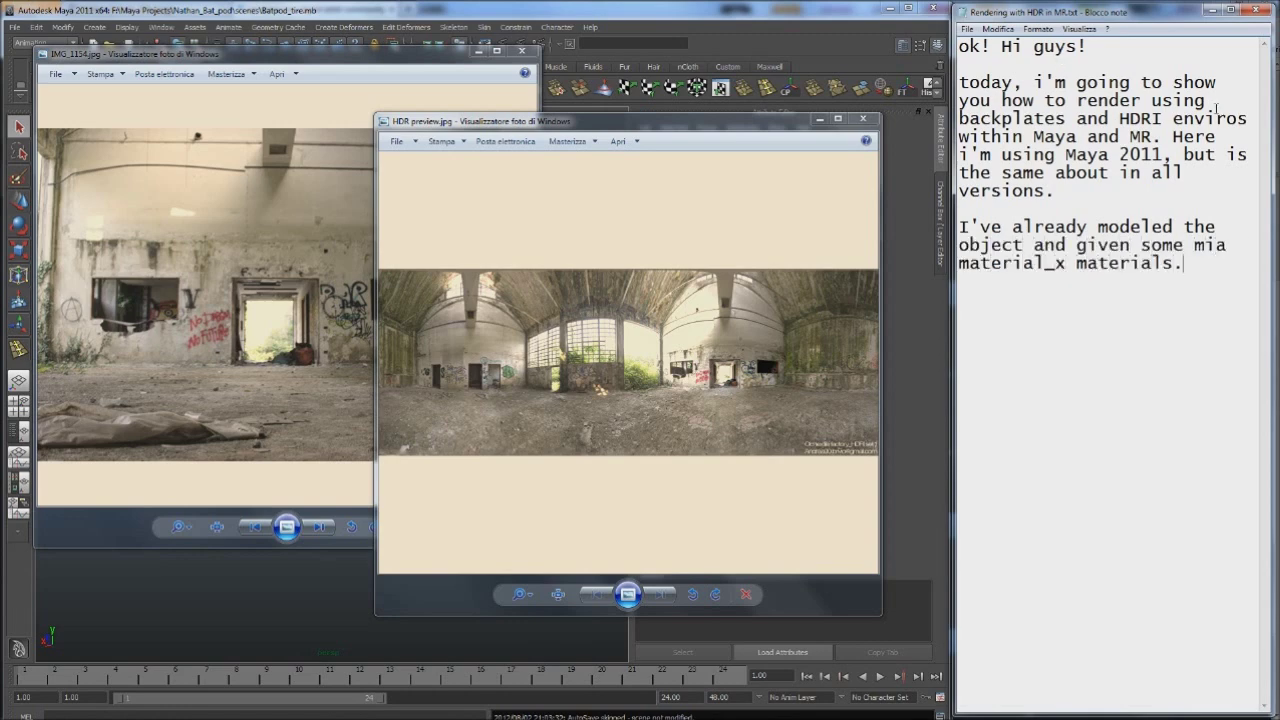
key("Return")
key("Return")
Add notes on camera data, HDRs as large as possible in 32-bit hdr/exr, and the backplates
type("What u need to do, is all in ur camera. u'll need to cr")
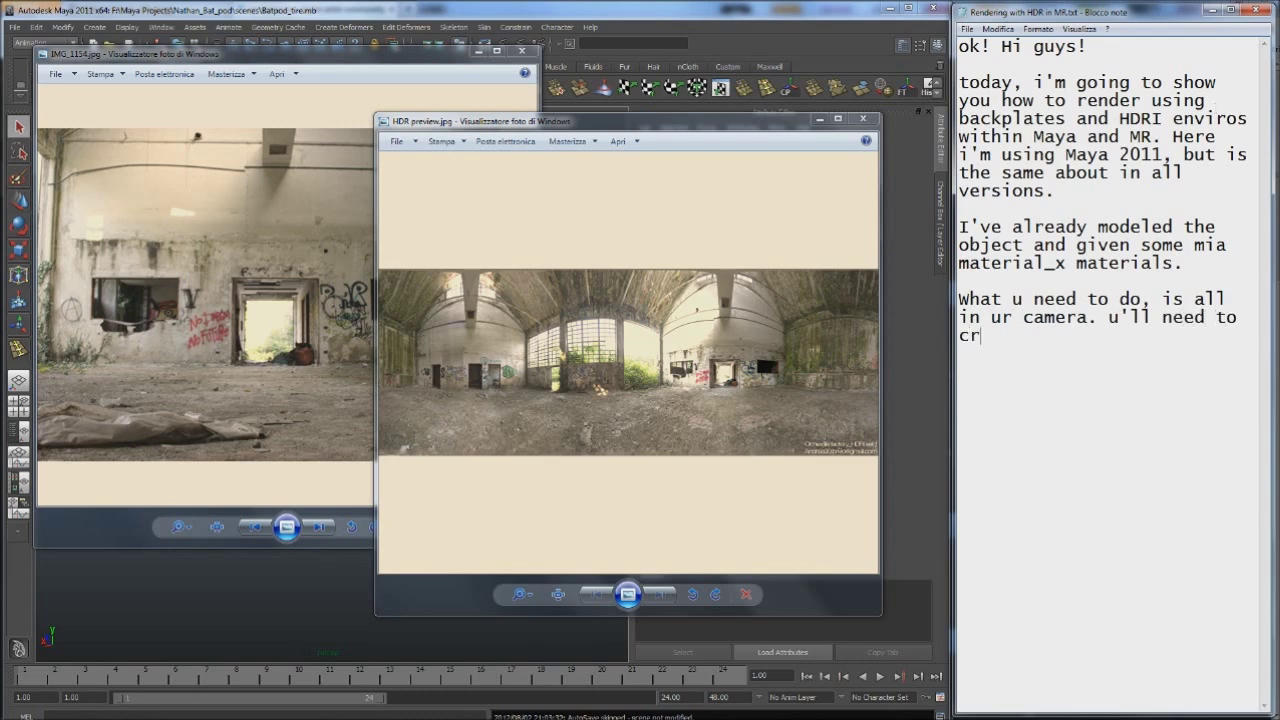
type("eate some nodes rel")
type("ated to it")
type(". that's all.  ")
type("Now, let's start from files needed. ")
type("Backplate")
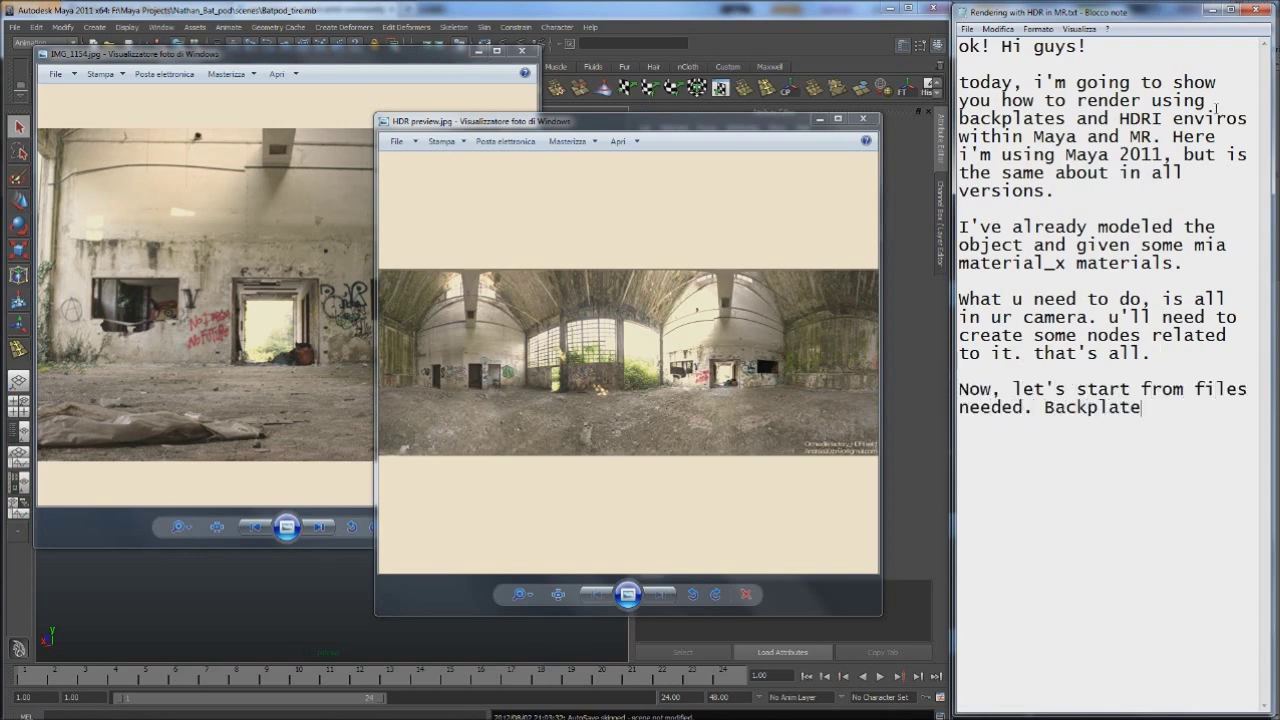
type(": if shot with a")
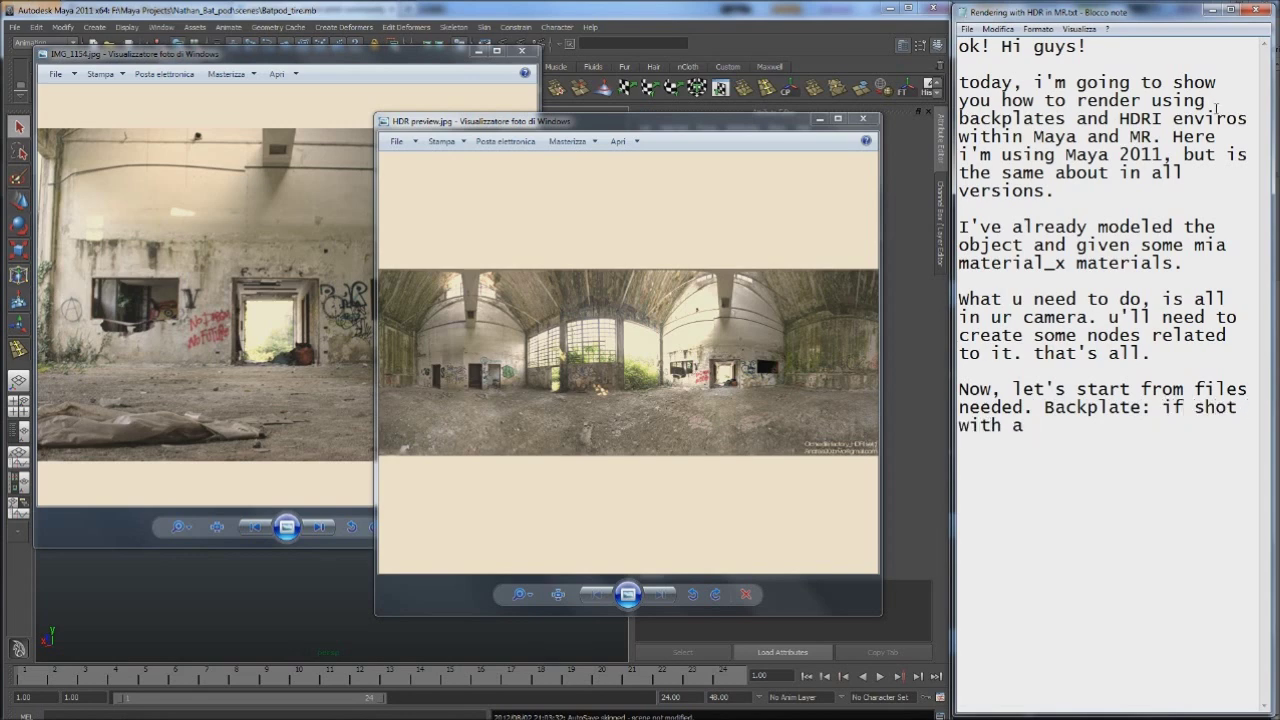
type(" good camera, should have datas in")
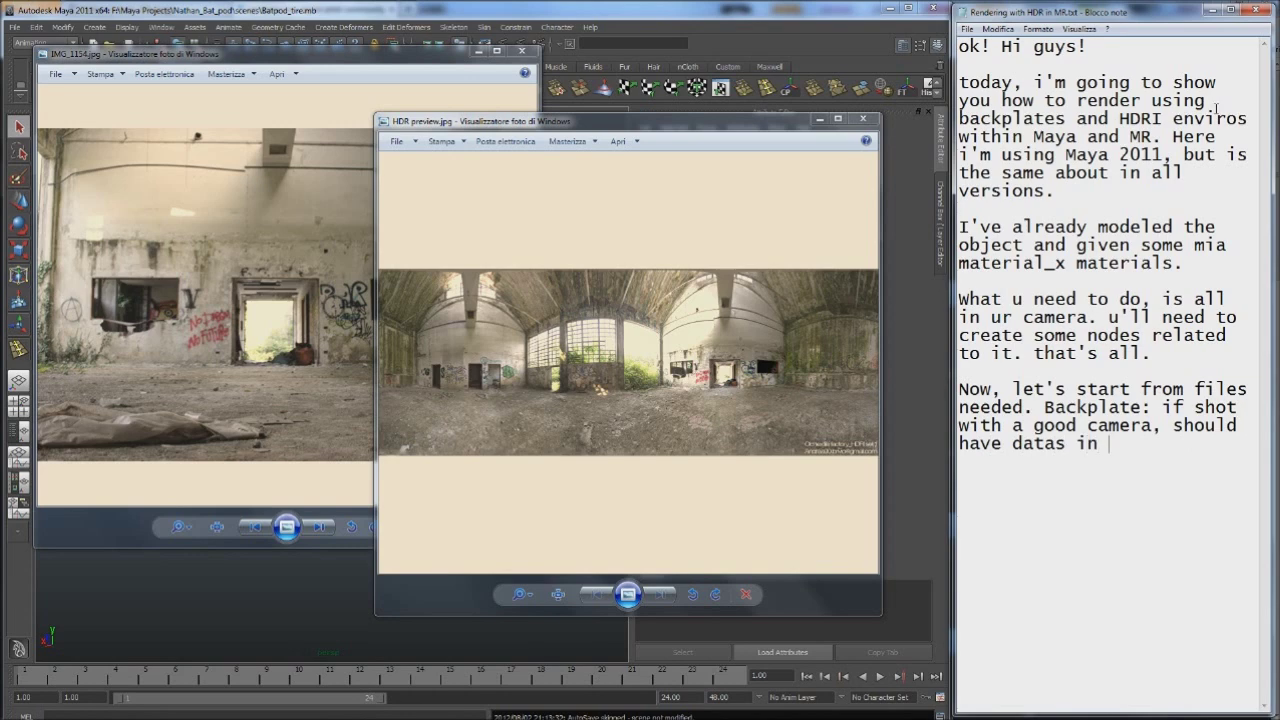
type("sefull for")
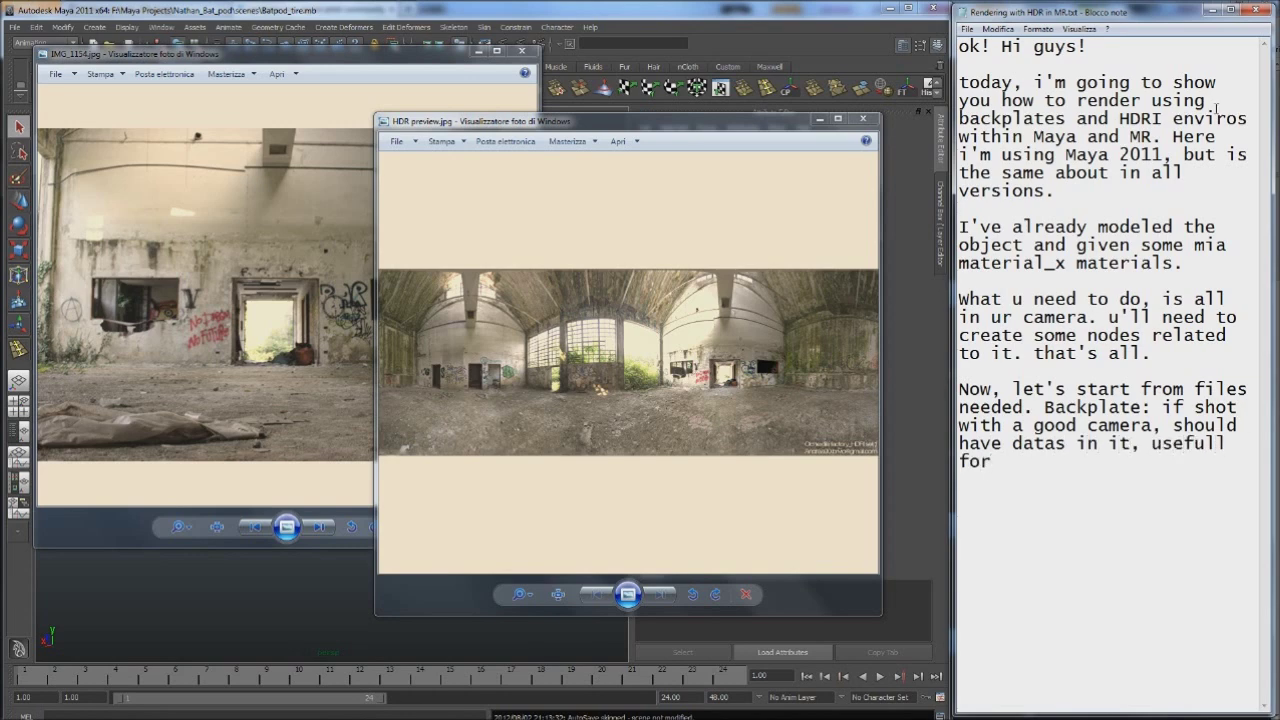
type("setting up your")
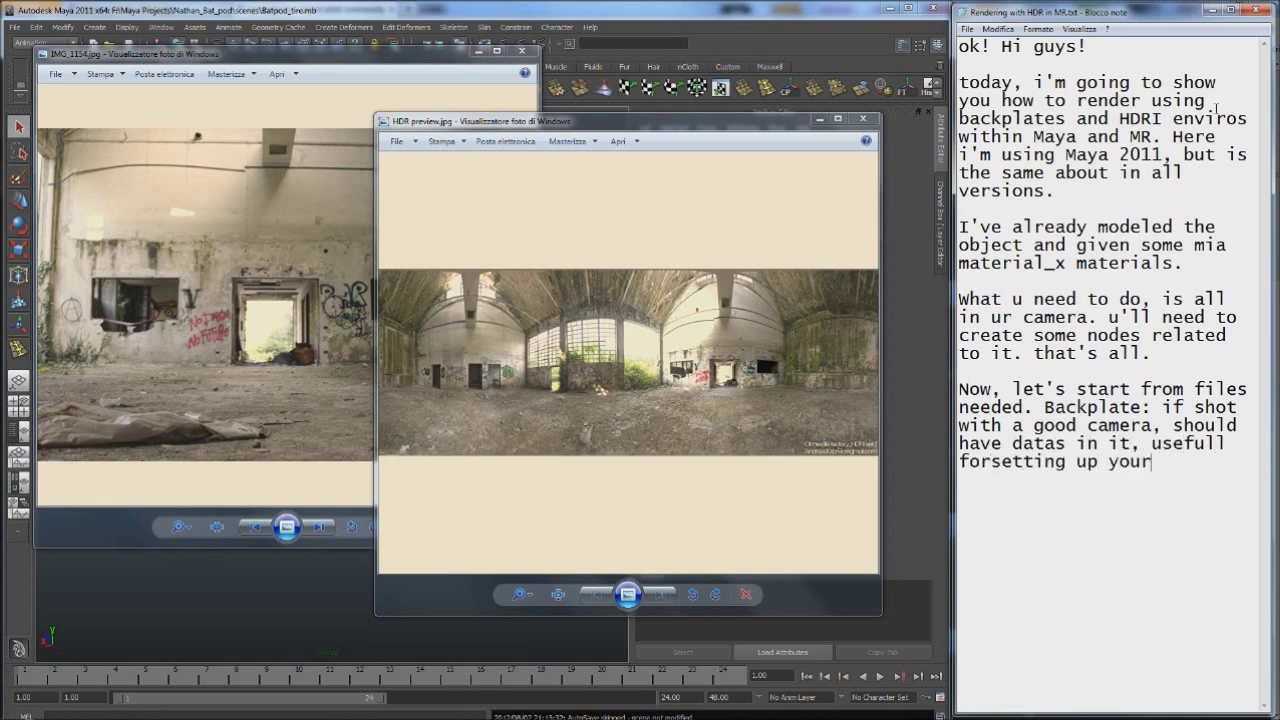
type("D camrea")
key("BackSpace")
key("BackSpace")
key("BackSpace")
type("era.")
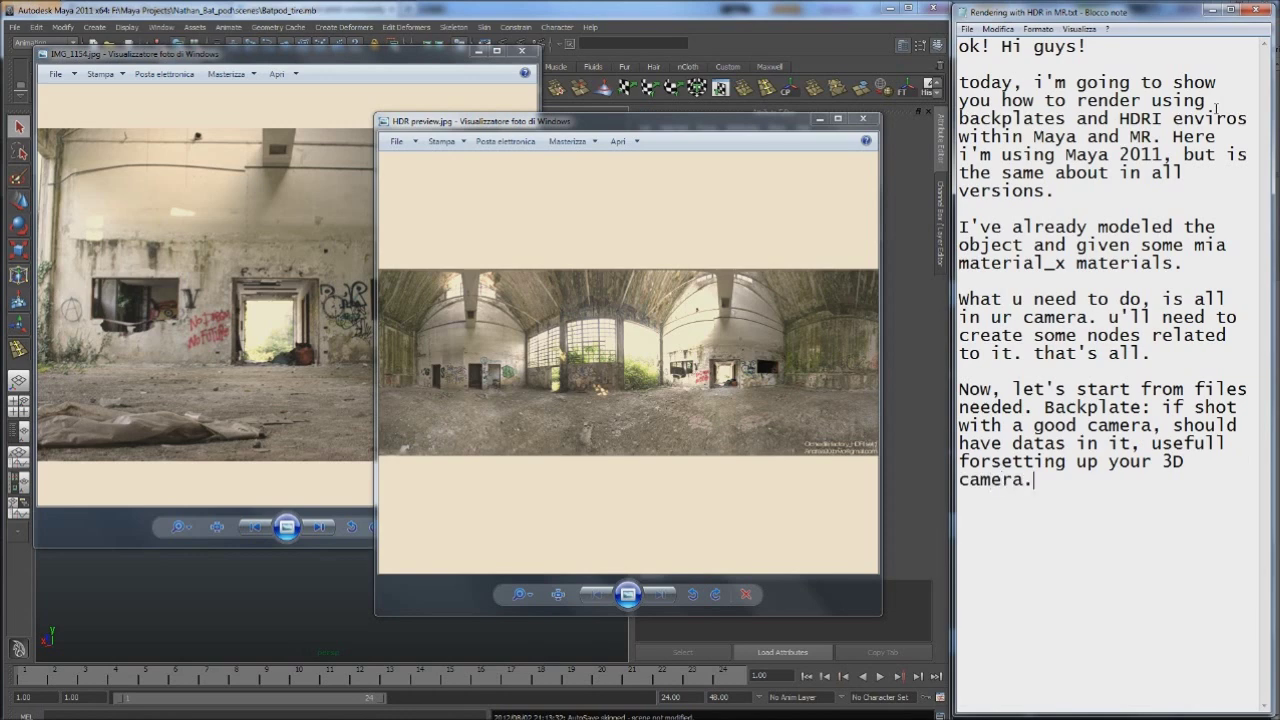
type(" HDR enviro")
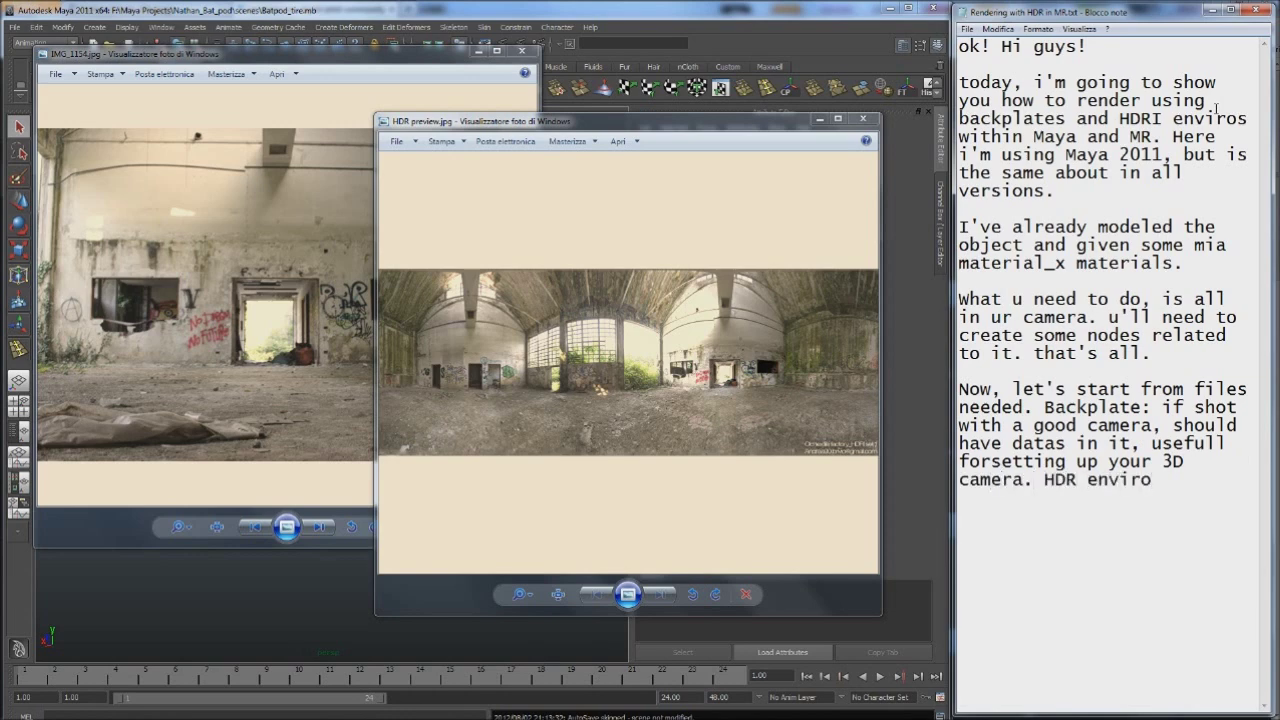
type(": as bigger as po")
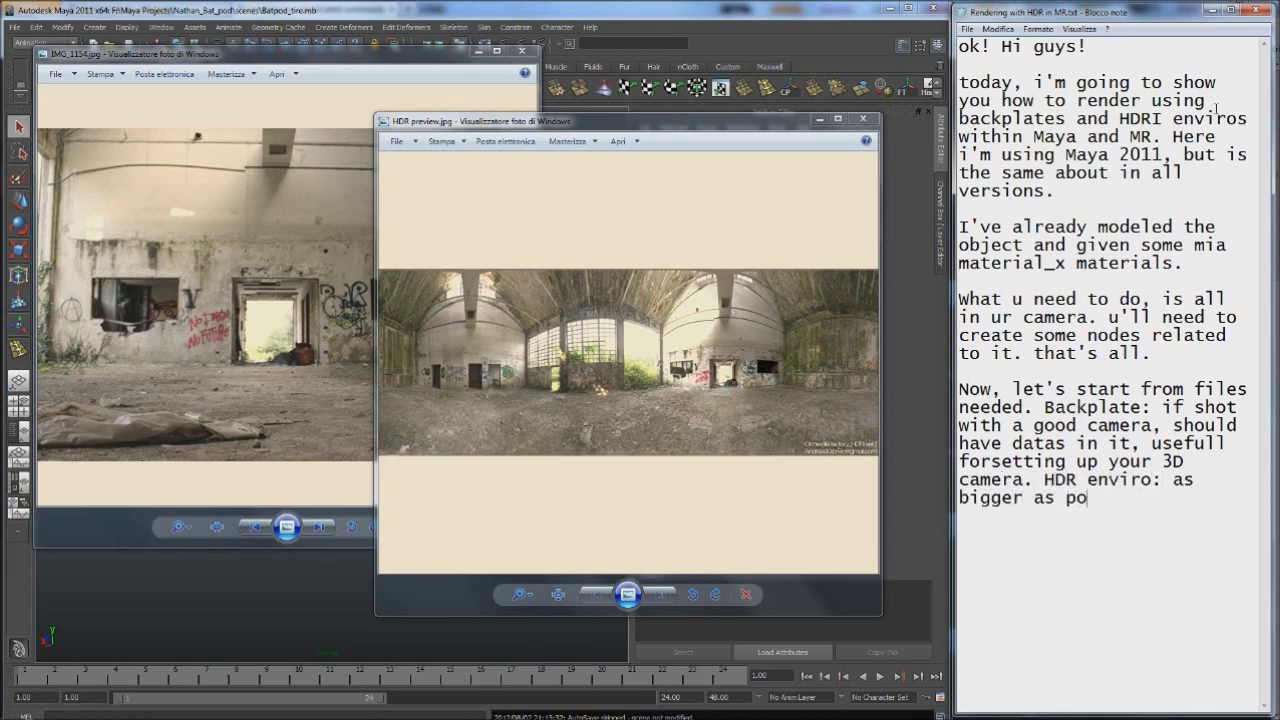
type("ssible in hdr or exr")
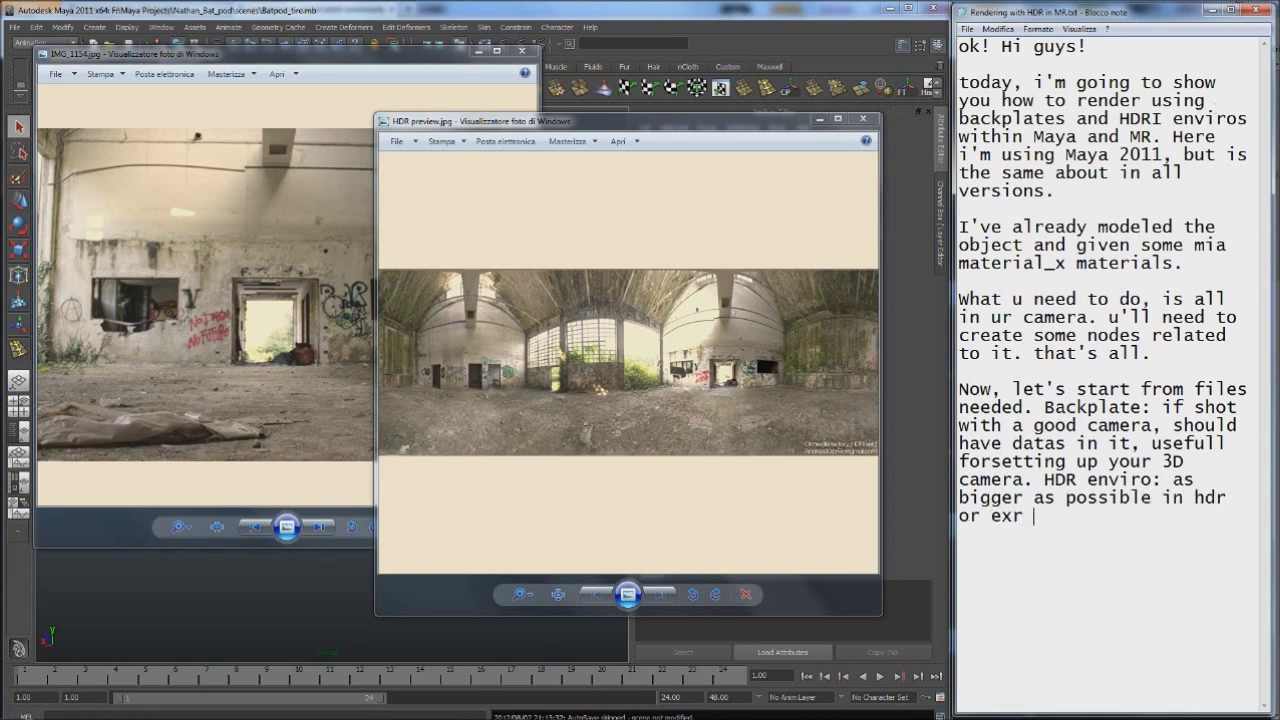
type(" format, always 3")
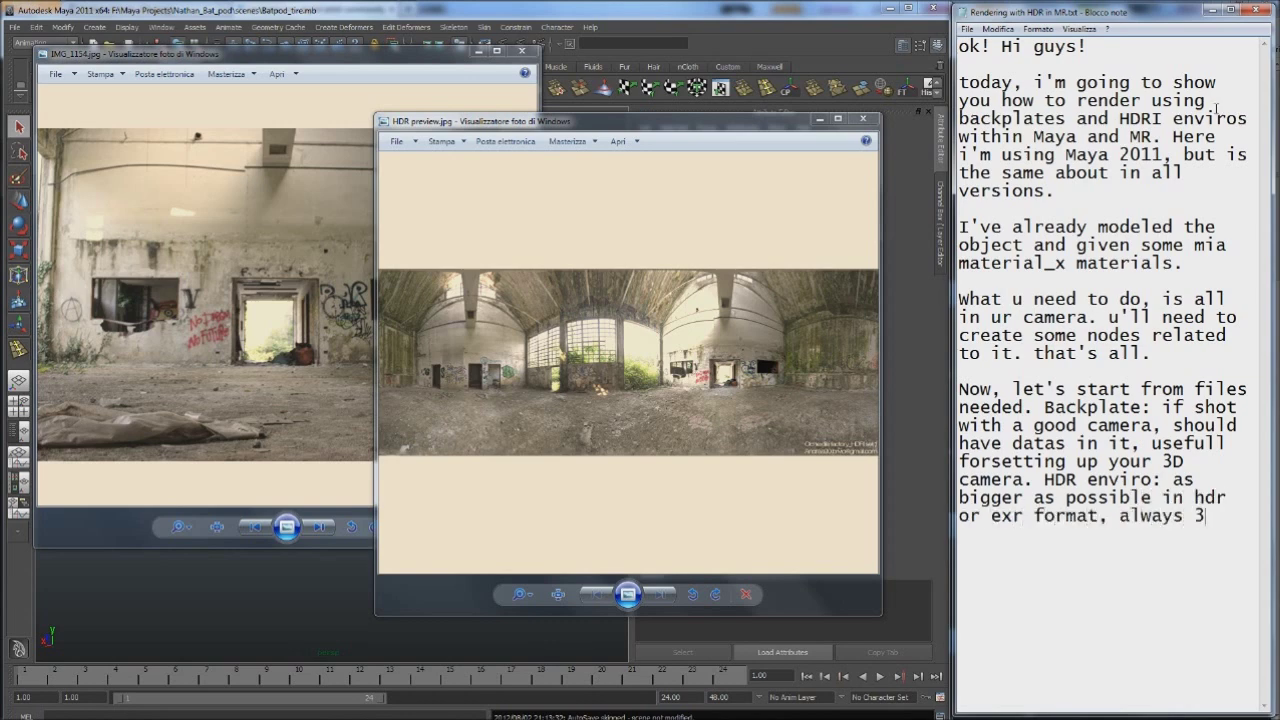
type("2bit!")
key("Return")
type("let's take a look at the backplate. These are made by me, and will available in the link in the description")
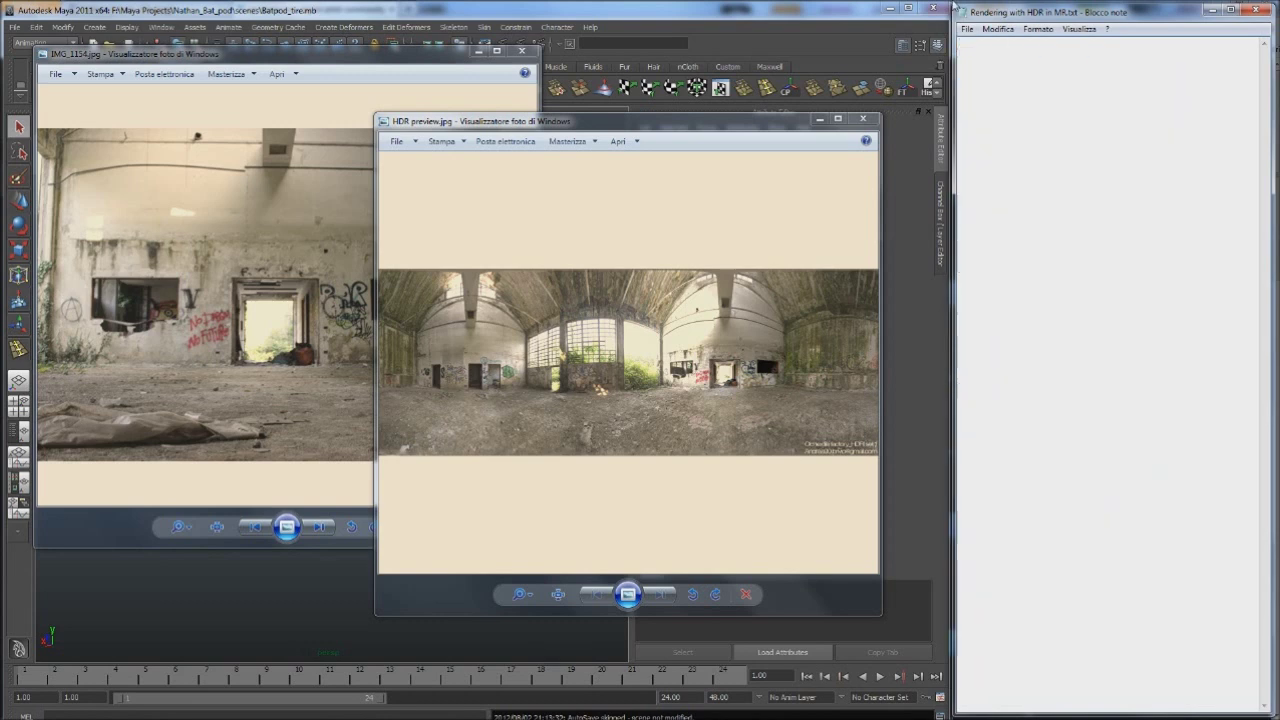
Open IMG_1154's properties and view the Dettagli camera metadata
left_click(150, 52)
left_click_drag(150, 52, 367, 90)
right_click(506, 249)
left_click(544, 382)
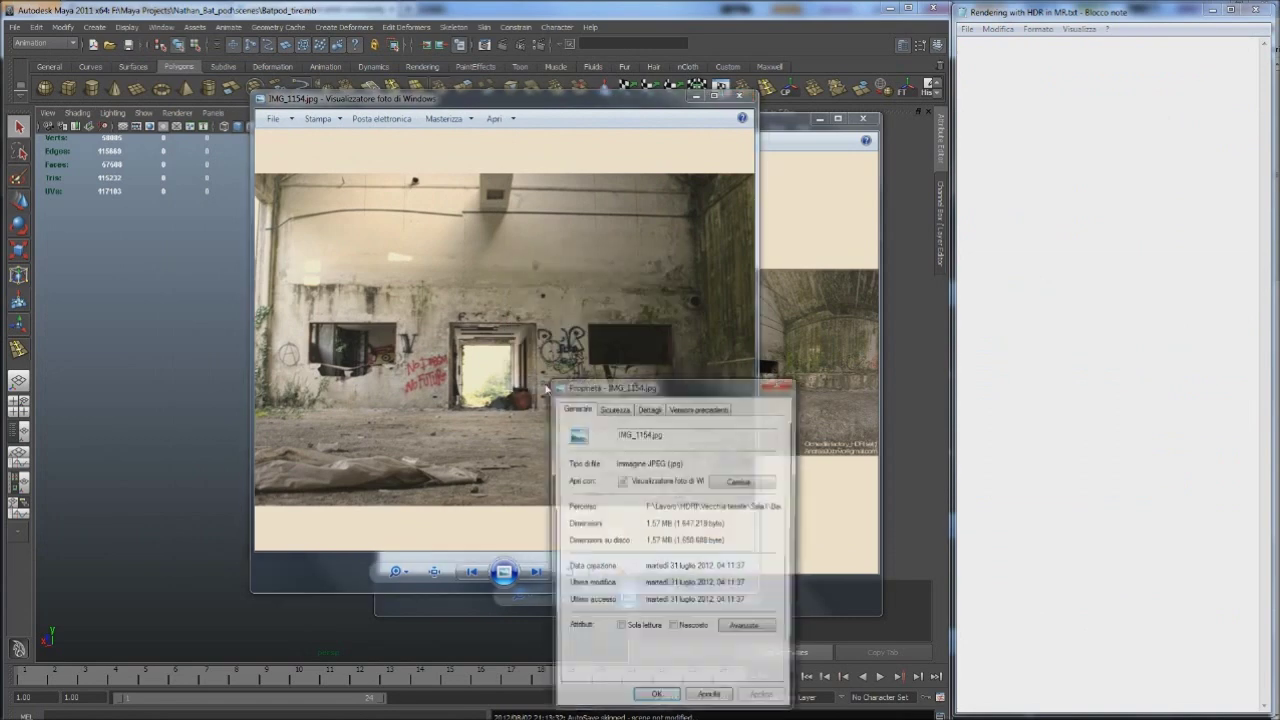
left_click_drag(620, 377, 620, 168)
left_click(648, 191)
left_click_drag(773, 225, 773, 325)
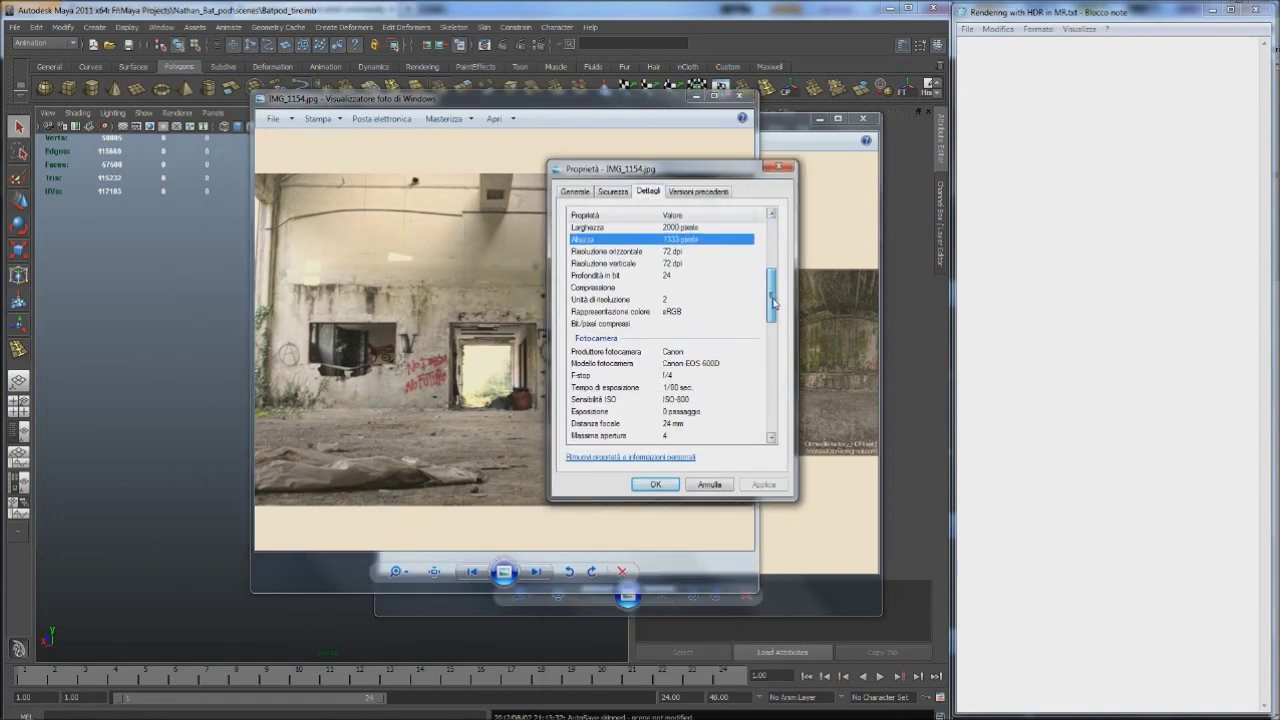
Note to check photo details, close the properties, and note the 10000px HDR resolution
left_click(1048, 134)
type("looking")
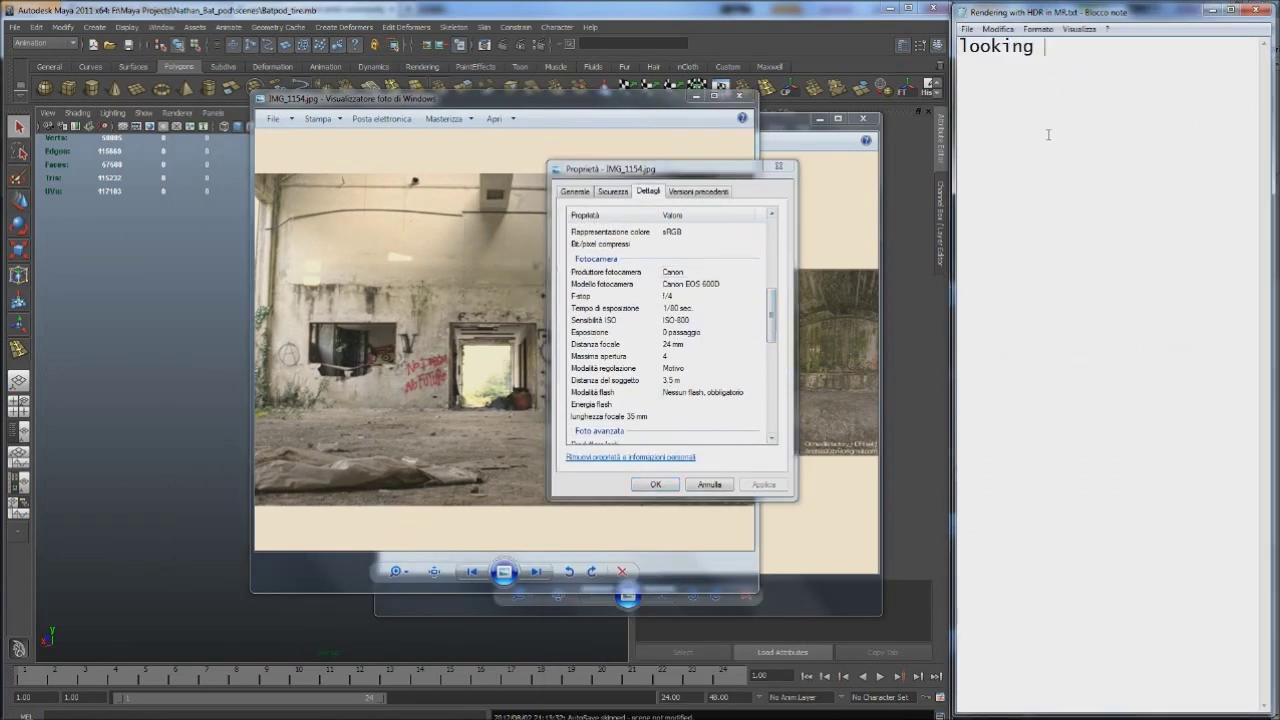
type(" for details, u'll see data")
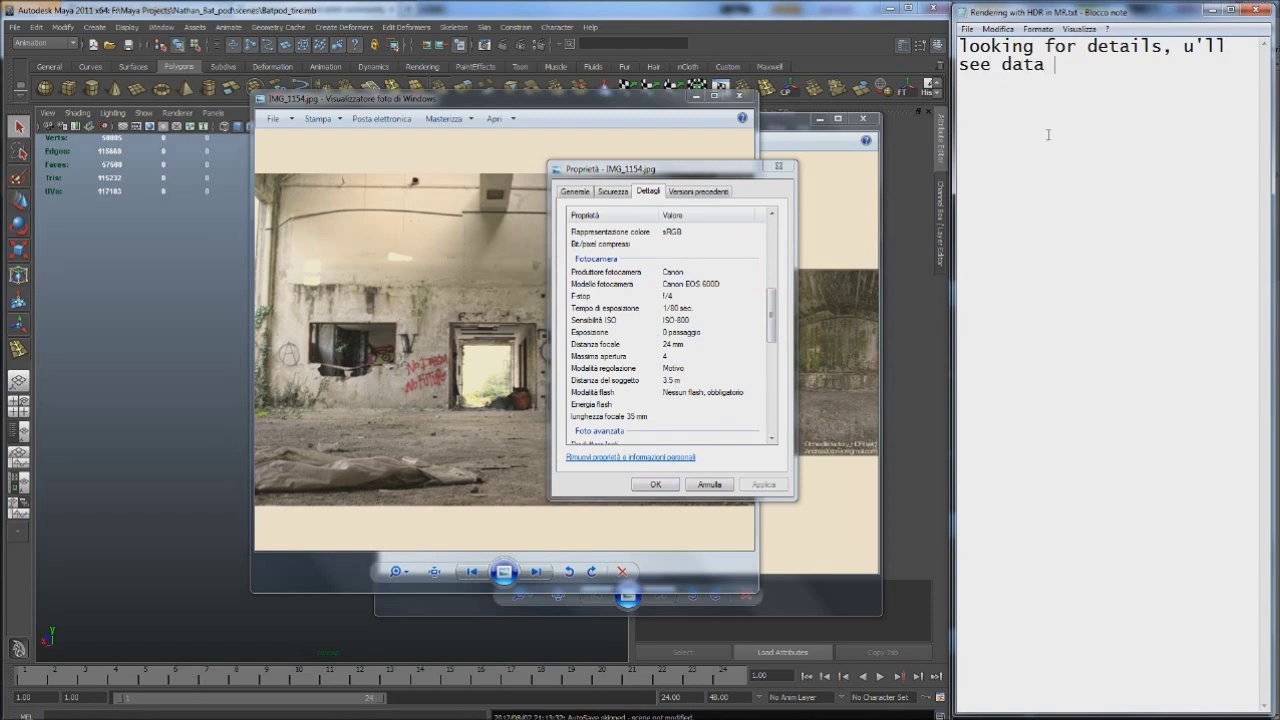
type(" u need.")
type("keep that in mind")
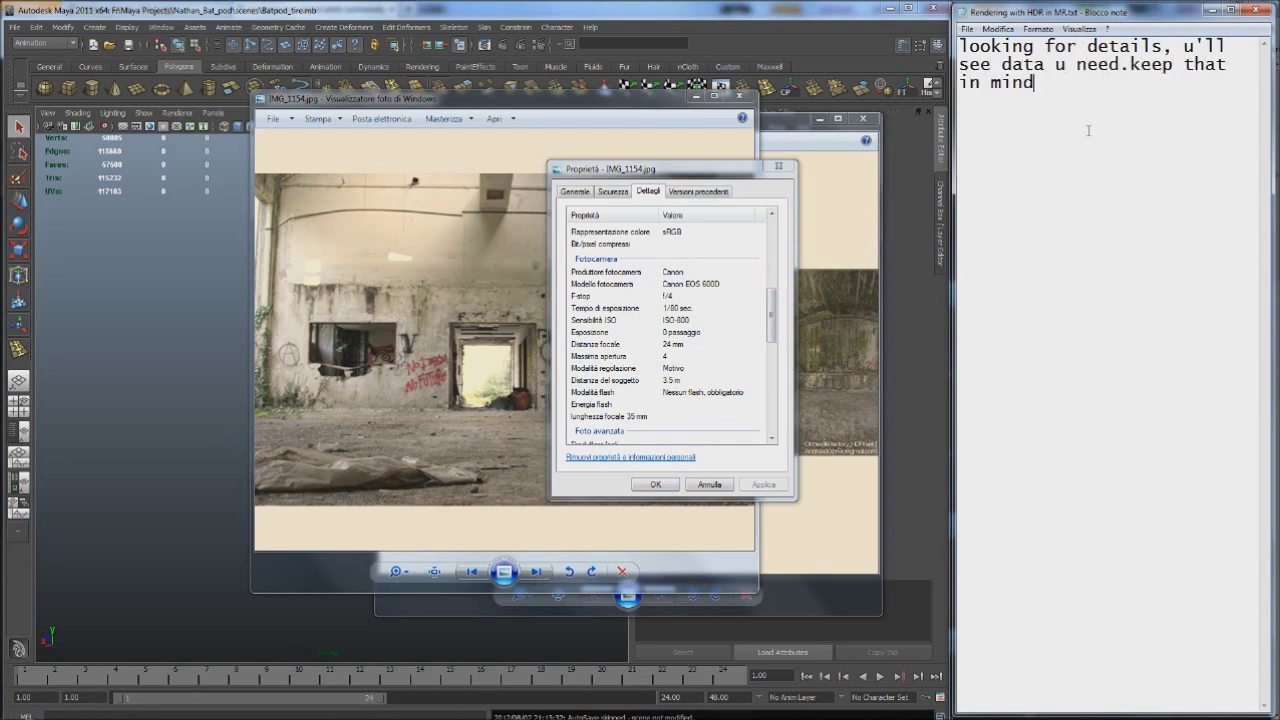
left_click(777, 166)
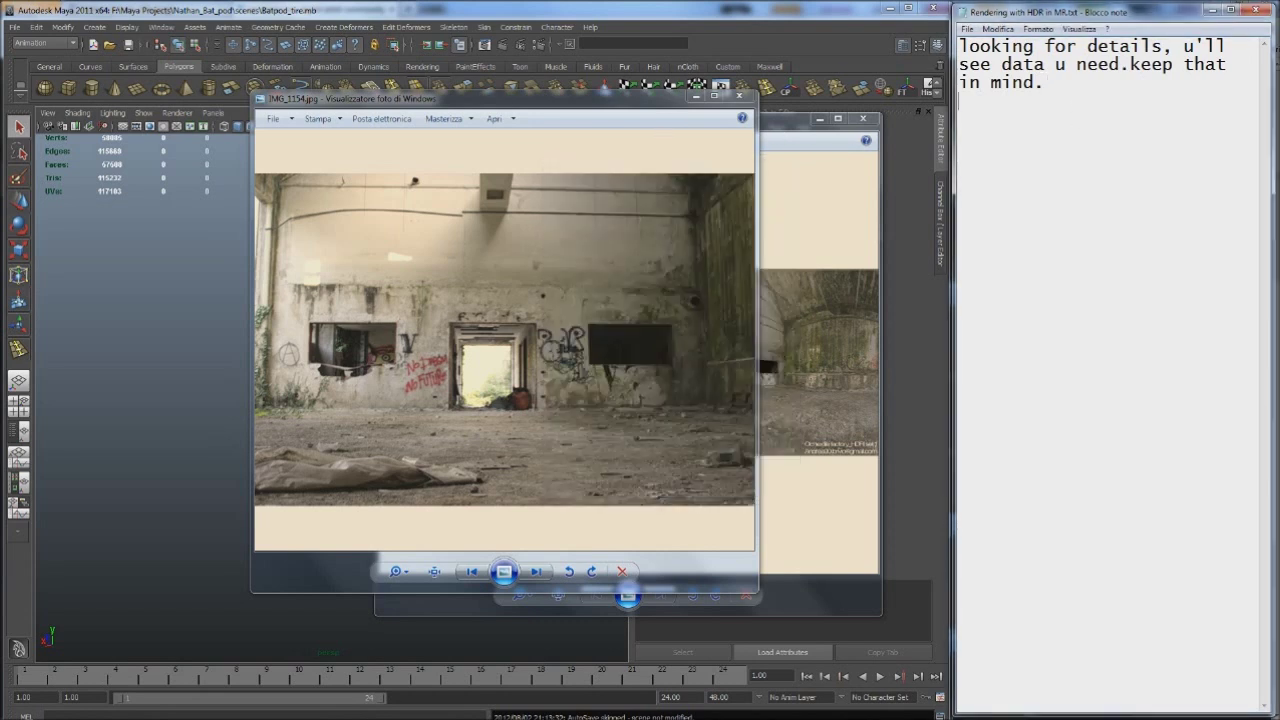
key("Return")
type("and this is the hdr. i'm")
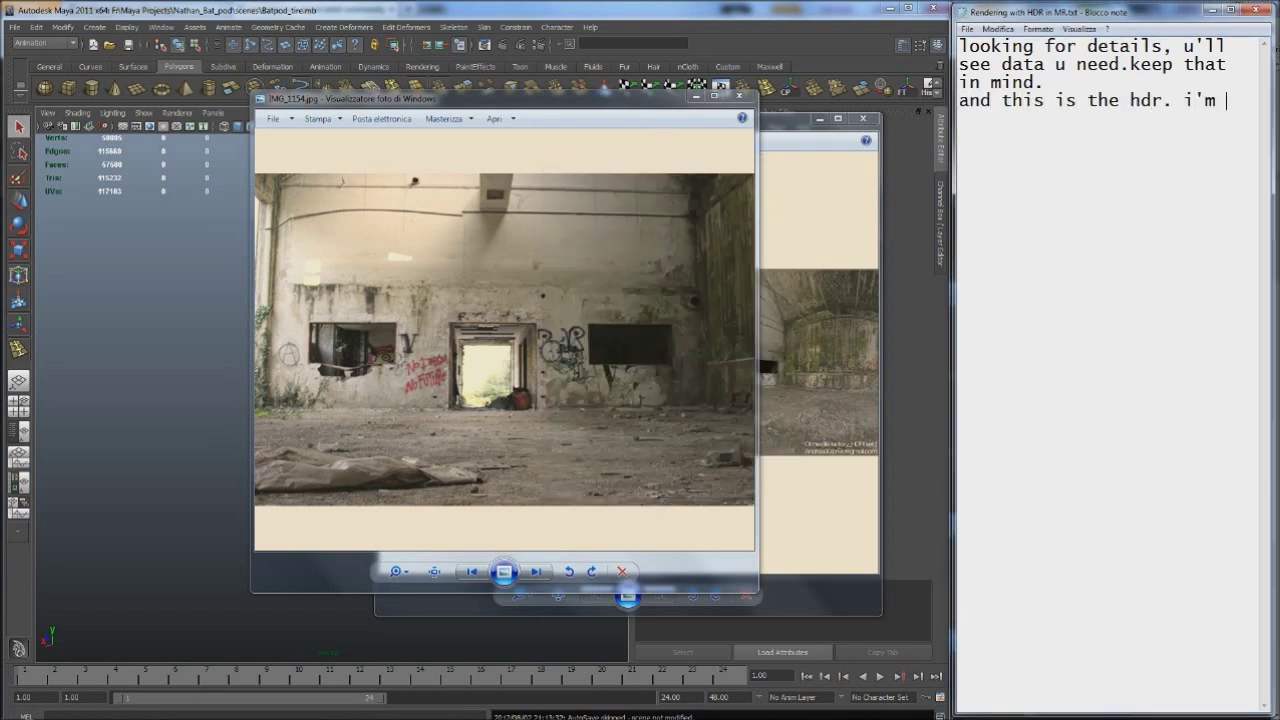
type(" going to use the 10000px res.")
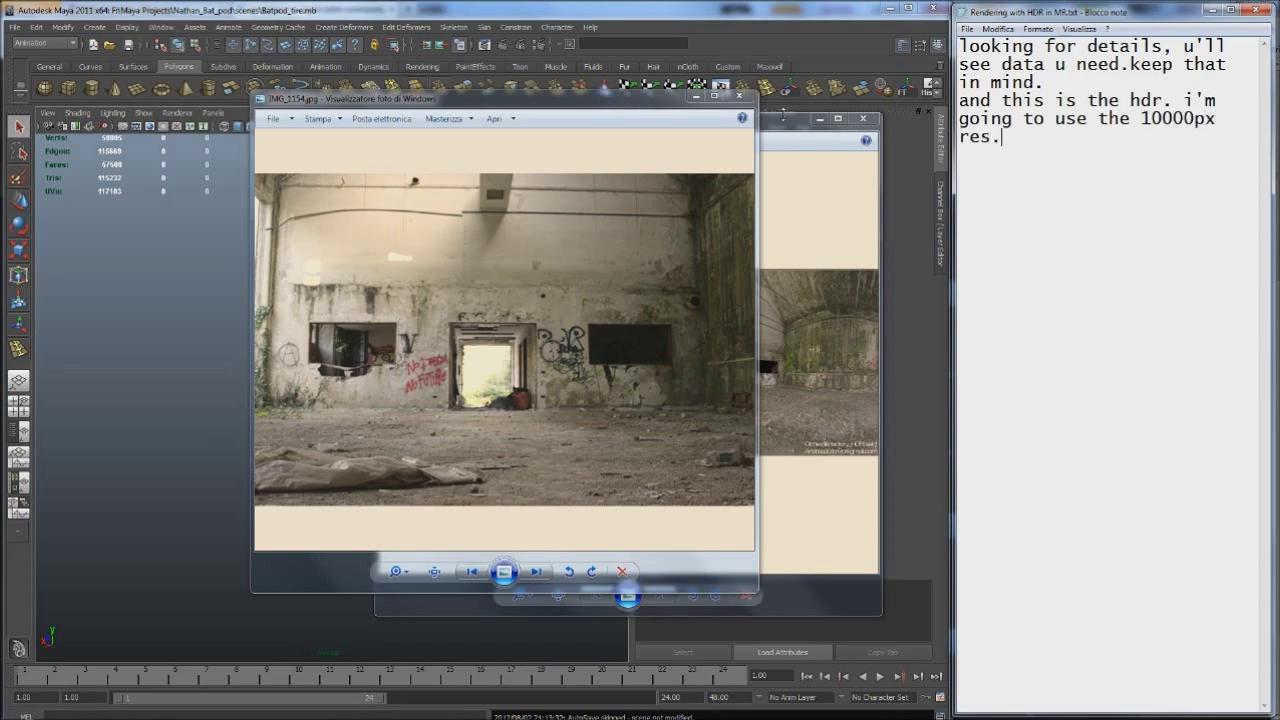
Bring HDR preview.jpg forward and zoom into the right-hand building
left_click(784, 116)
scroll(610, 328, "up", 3)
mouse_move(610, 330)
left_mouse_down()
mouse_move(720, 320)
mouse_move(560, 300)
left_mouse_up()
scroll(649, 283, "down", 1)
scroll(649, 283, "down", 2)
scroll(649, 283, "down", 2)
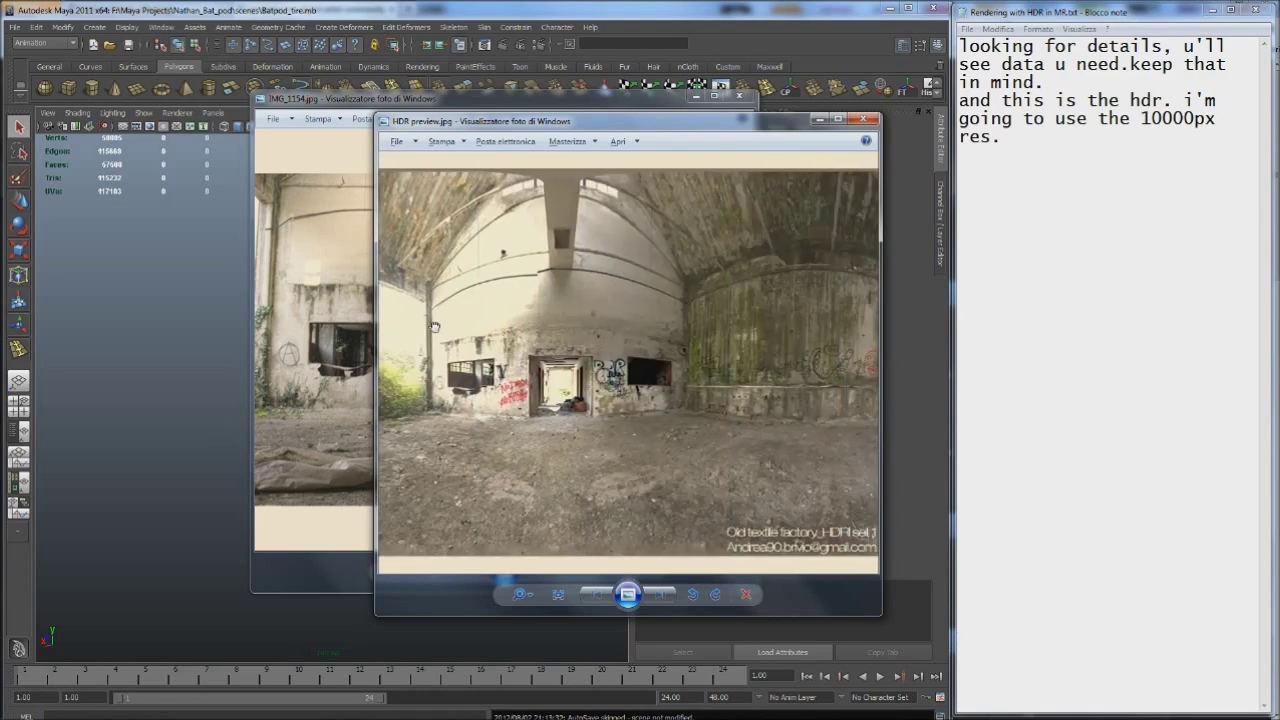
left_click(1034, 142)
key("Return")
key("Return")
Note 'back to maya', then create a polygon sphere and place it beside the wheel hub
type("back to maya")
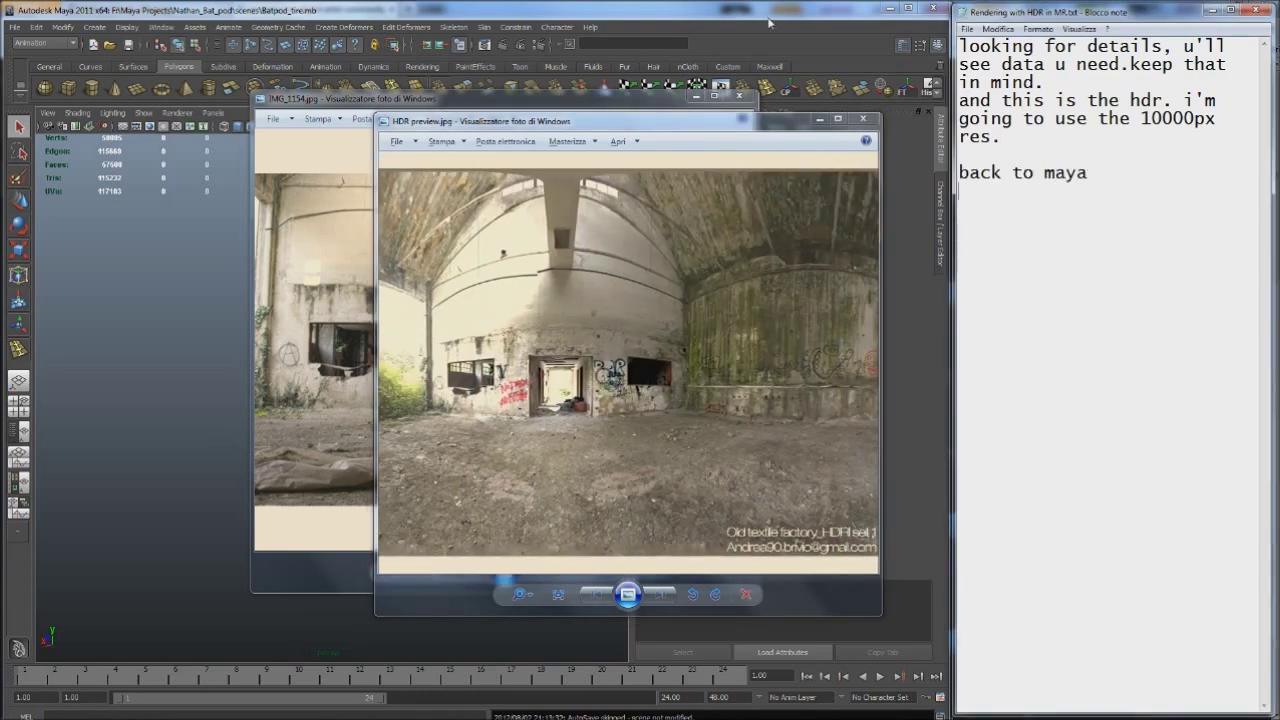
left_click(769, 22)
left_click_drag(332, 369, 380, 372, "alt")
scroll(226, 349, "down", 3)
scroll(311, 381, "up", 2)
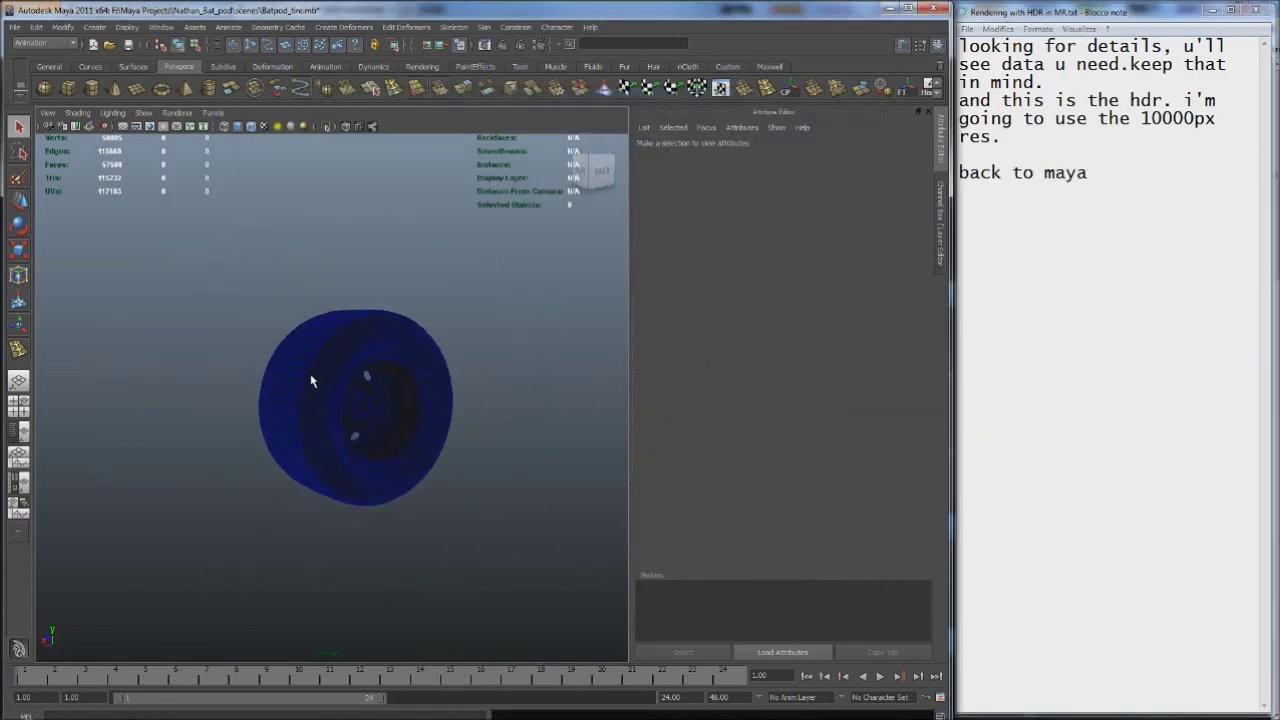
mouse_move(409, 423)
left_mouse_down()
mouse_move(374, 405)
mouse_move(257, 397)
left_mouse_up()
key("w")
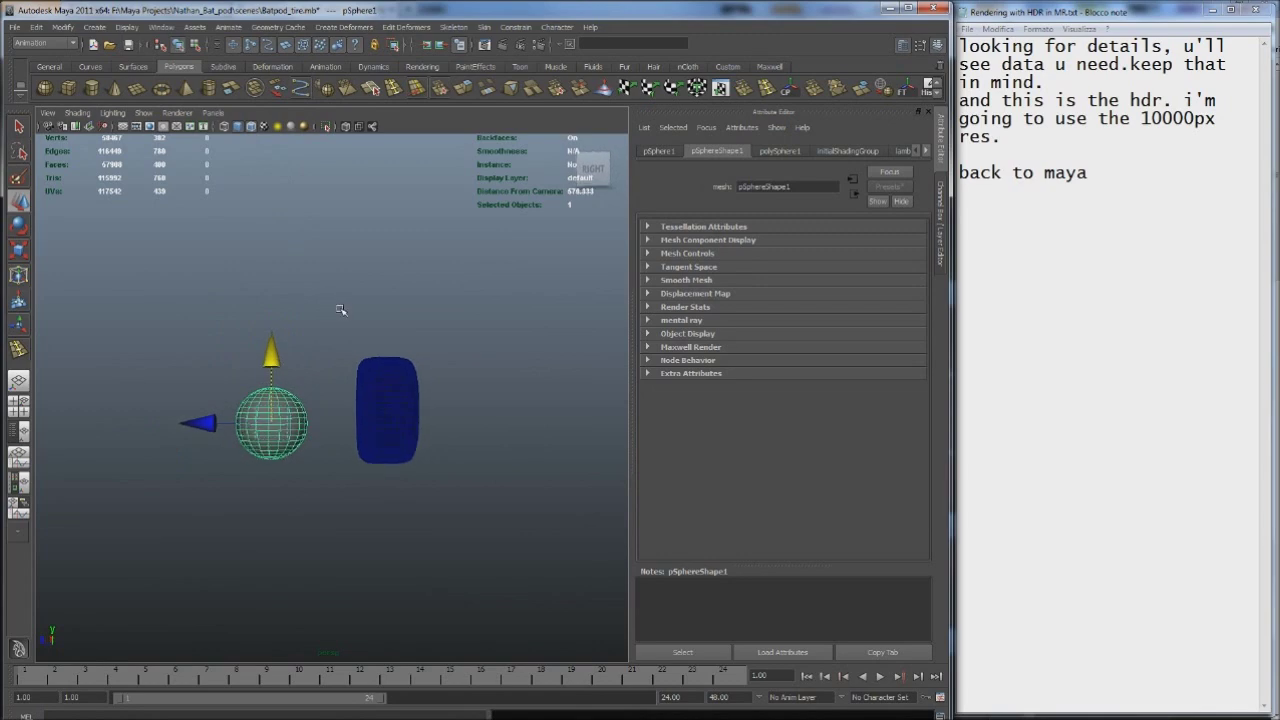
left_click_drag(337, 309, 323, 280, "alt")
mouse_move(337, 323)
left_mouse_down("alt")
mouse_move(422, 343)
mouse_move(592, 349)
mouse_move(201, 390)
left_mouse_up("alt")
scroll(201, 390, "down", 2)
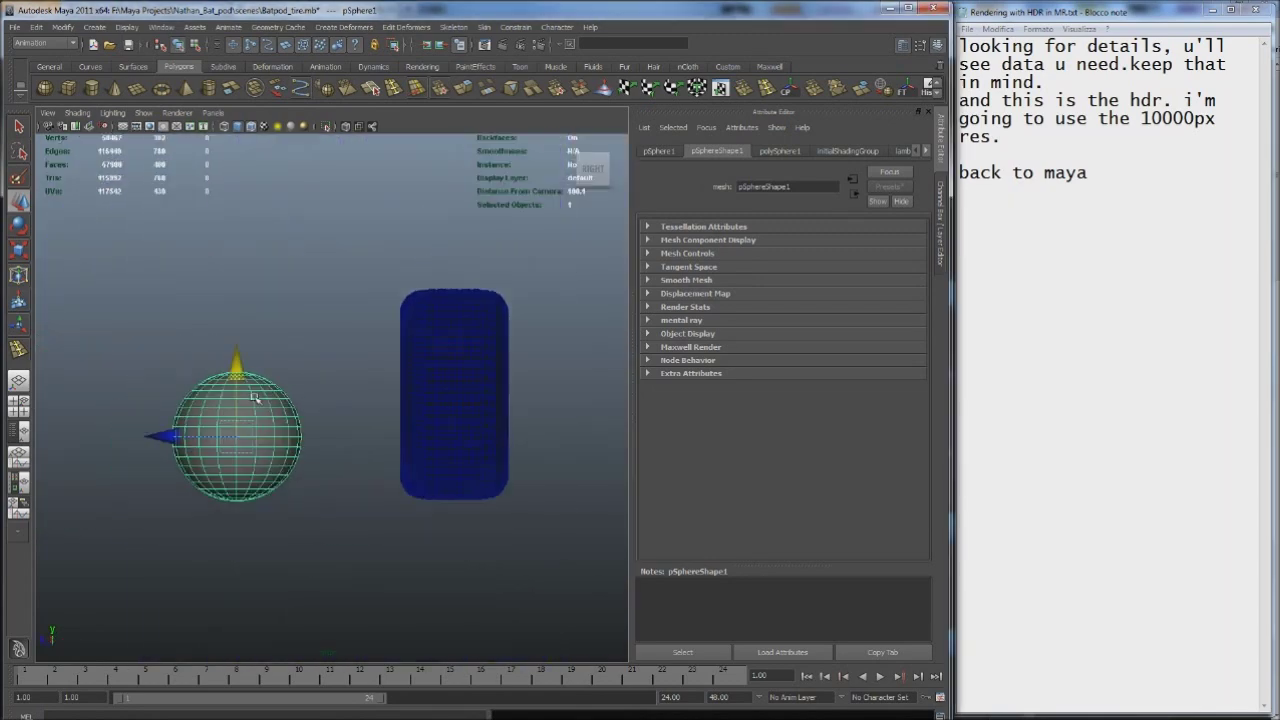
Give the sphere a mia_material_x with the Chrome preset and note 'let's create a chrome sphere too...'
right_click_drag(254, 400, 366, 642)
left_click(889, 187)
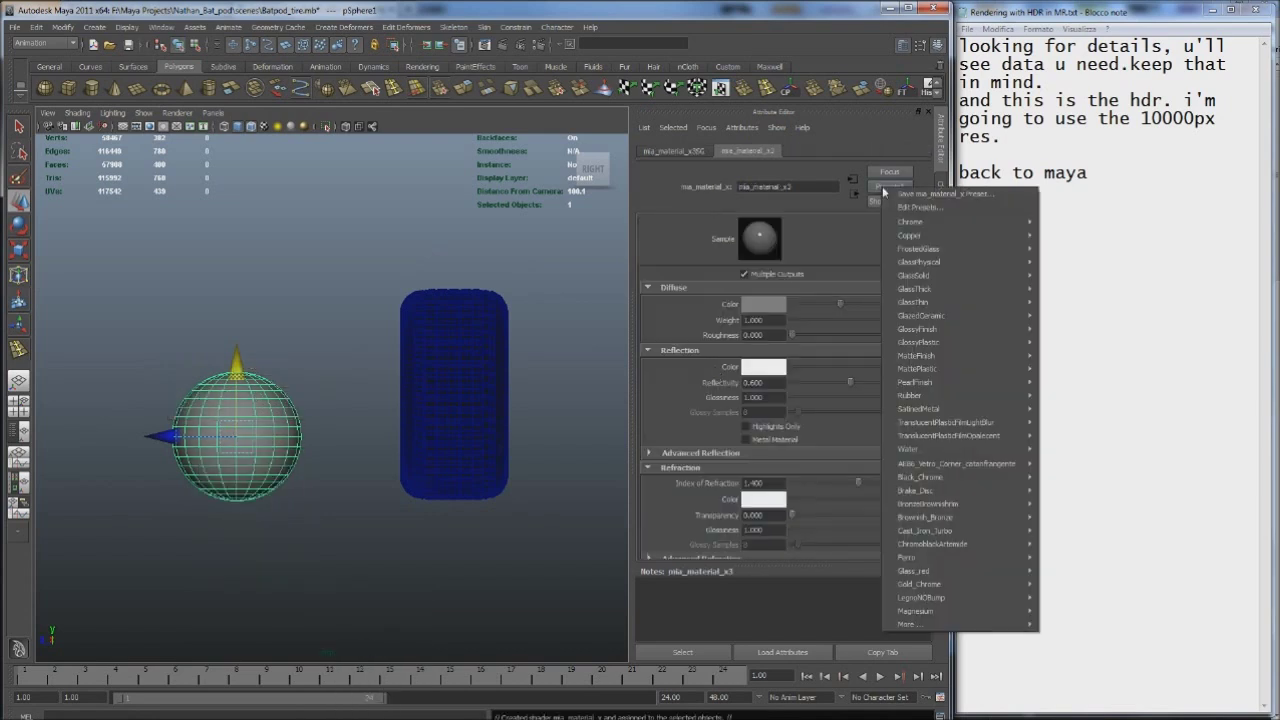
left_click(1080, 214)
left_click(1080, 199)
key("Return")
key("Return")
type("letì'")
type(" create a")
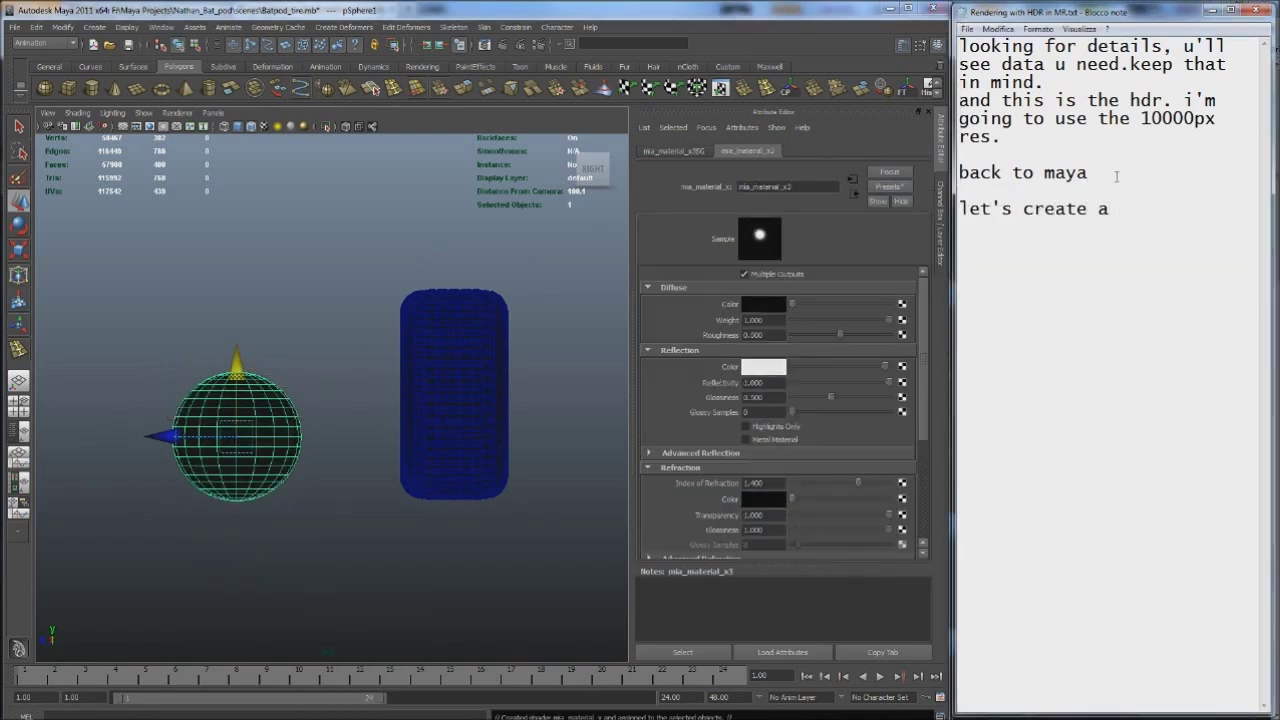
type(" chrome sphere too...")
left_click(365, 270)
Create a new camera, look through it, and rename its transform to Render_camera
key("space")
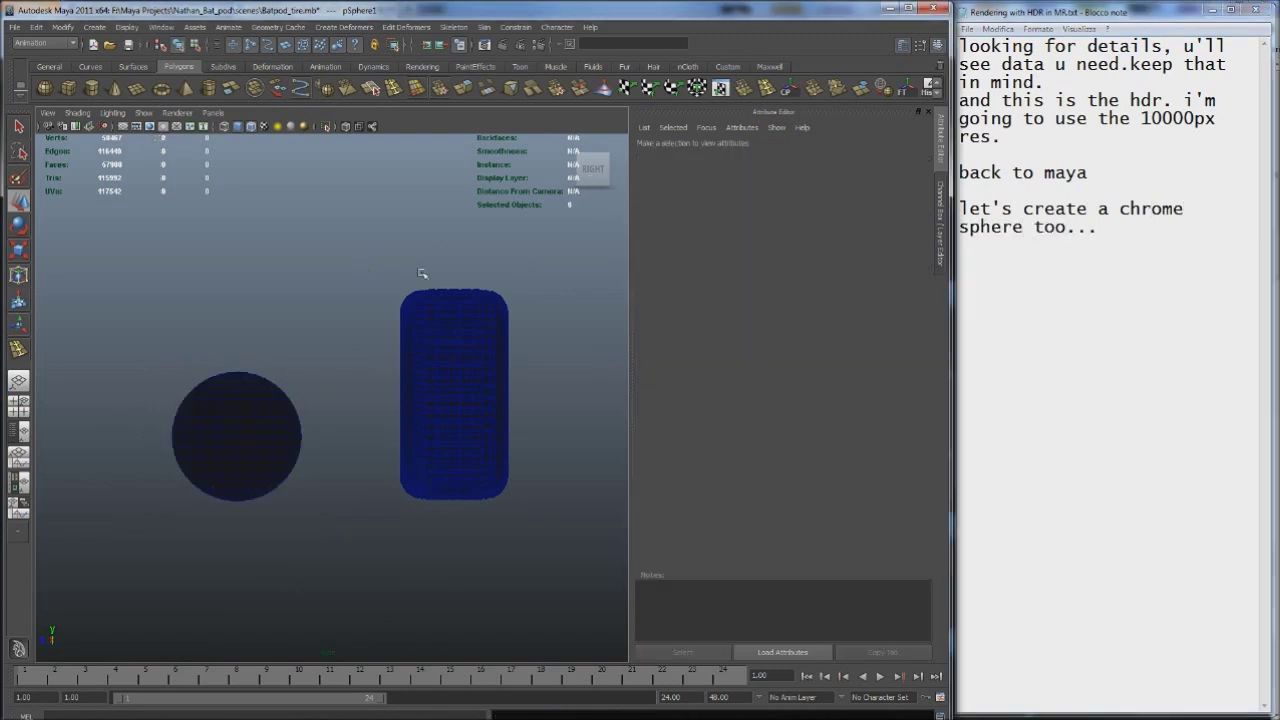
left_click(212, 112)
left_click(350, 140)
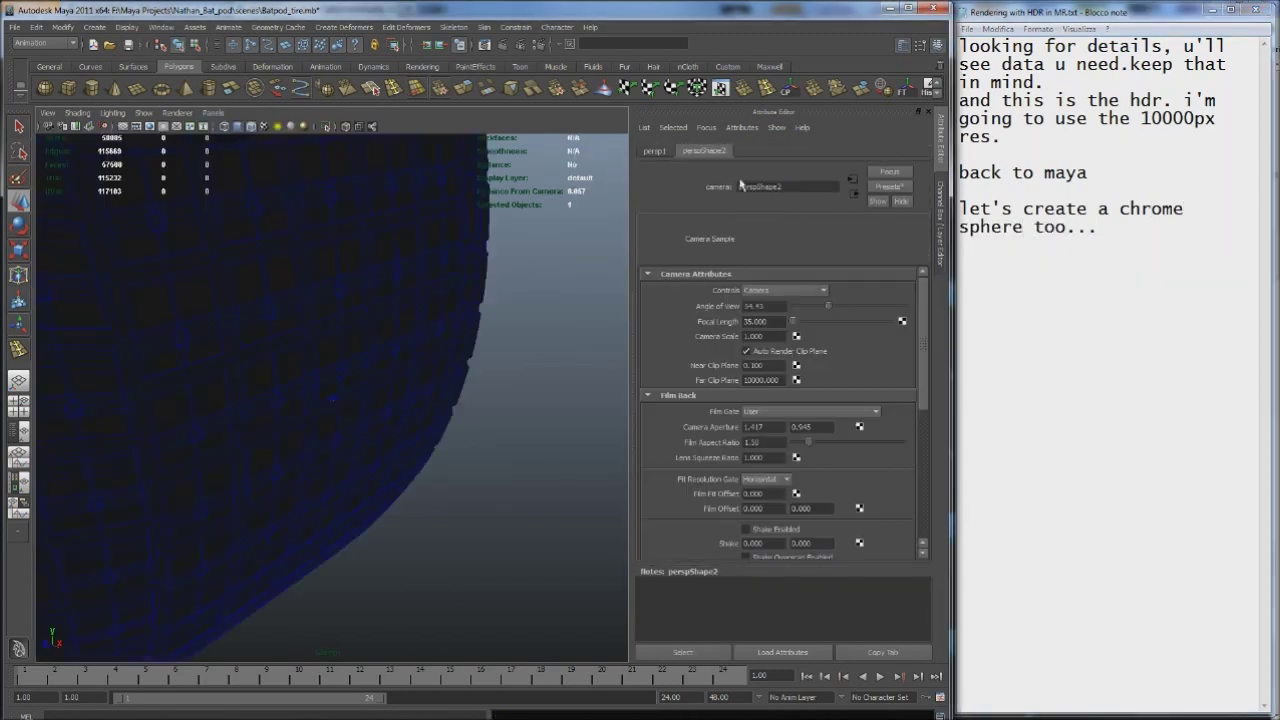
left_click(654, 151)
type("mera")
key("Return")
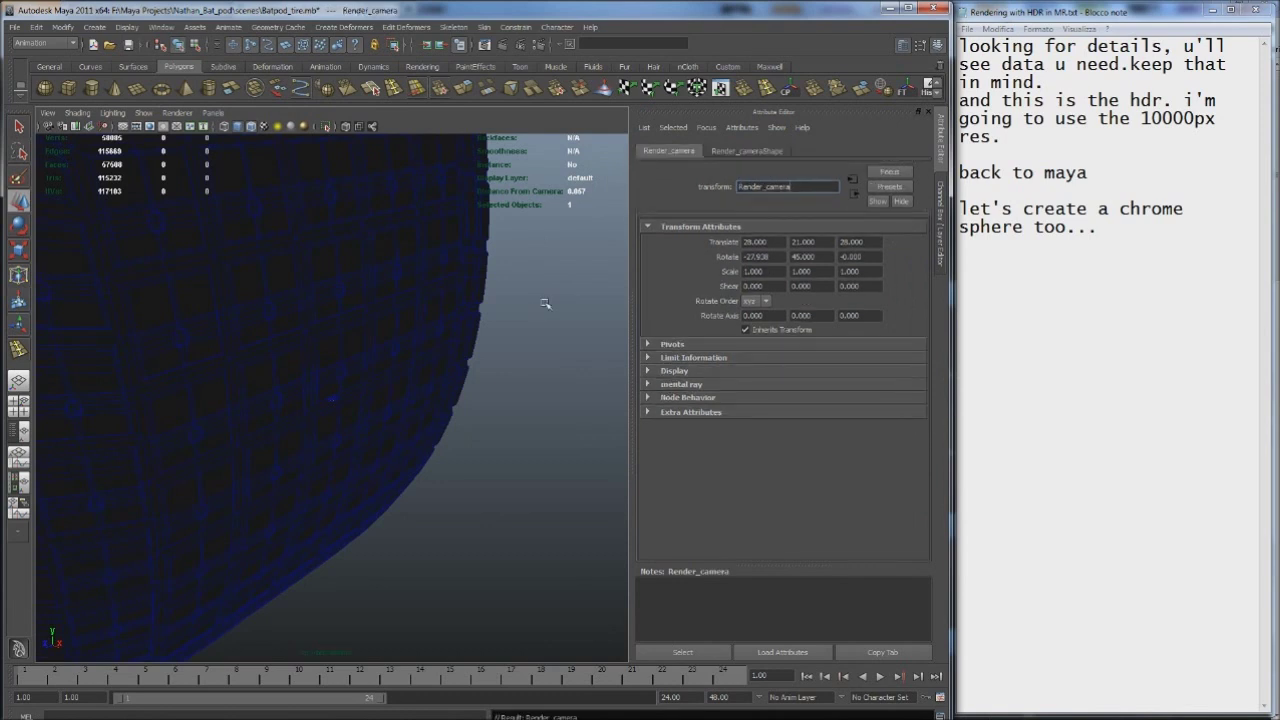
left_click_drag(330, 400, 240, 325, "alt")
Note to rename the camera object, not the shape, and pull back to frame sphere and tire
left_click(1153, 232)
key("Return")
key("Return")
type("create a new ")
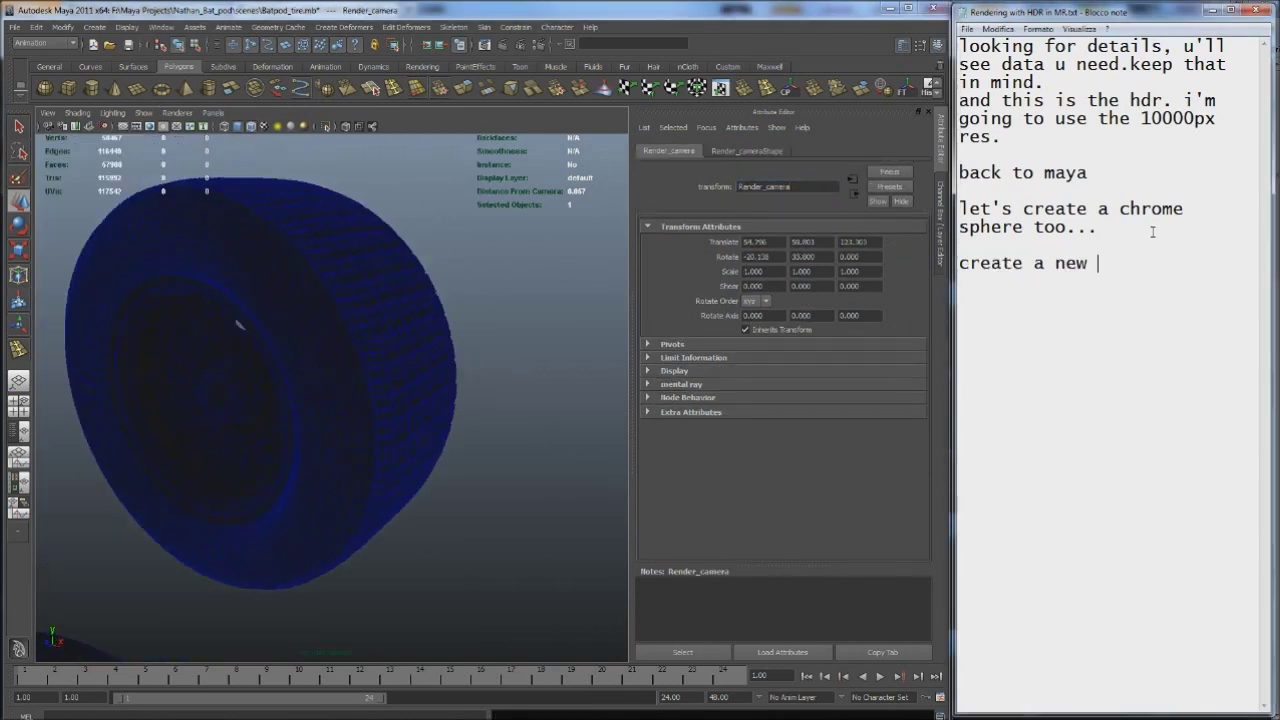
type("camera: reamne the object, not the shape.")
key("Return")
type("That is a")
key("BackSpace")
key("BackSpace")
key("BackSpace")
type("'s a better way")
mouse_move(238, 323)
left_mouse_down("alt")
mouse_move(491, 391)
mouse_move(40, 274)
left_mouse_up("alt")
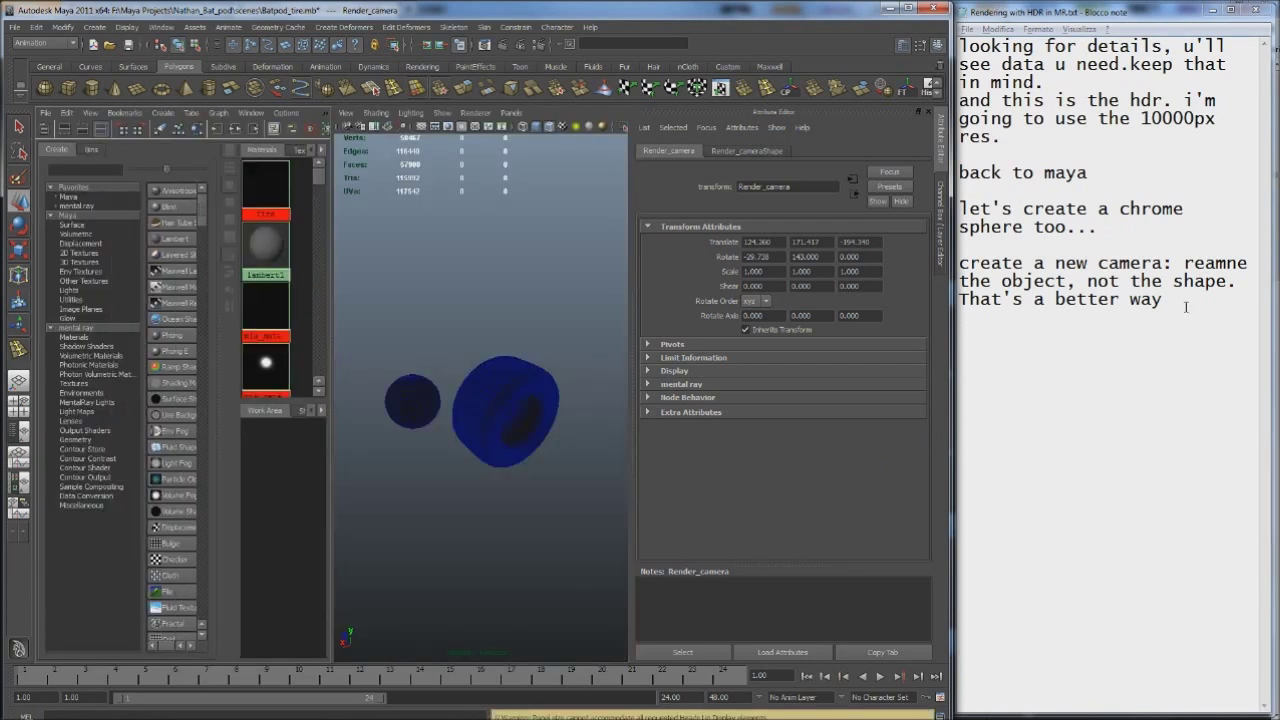
left_click(1185, 307)
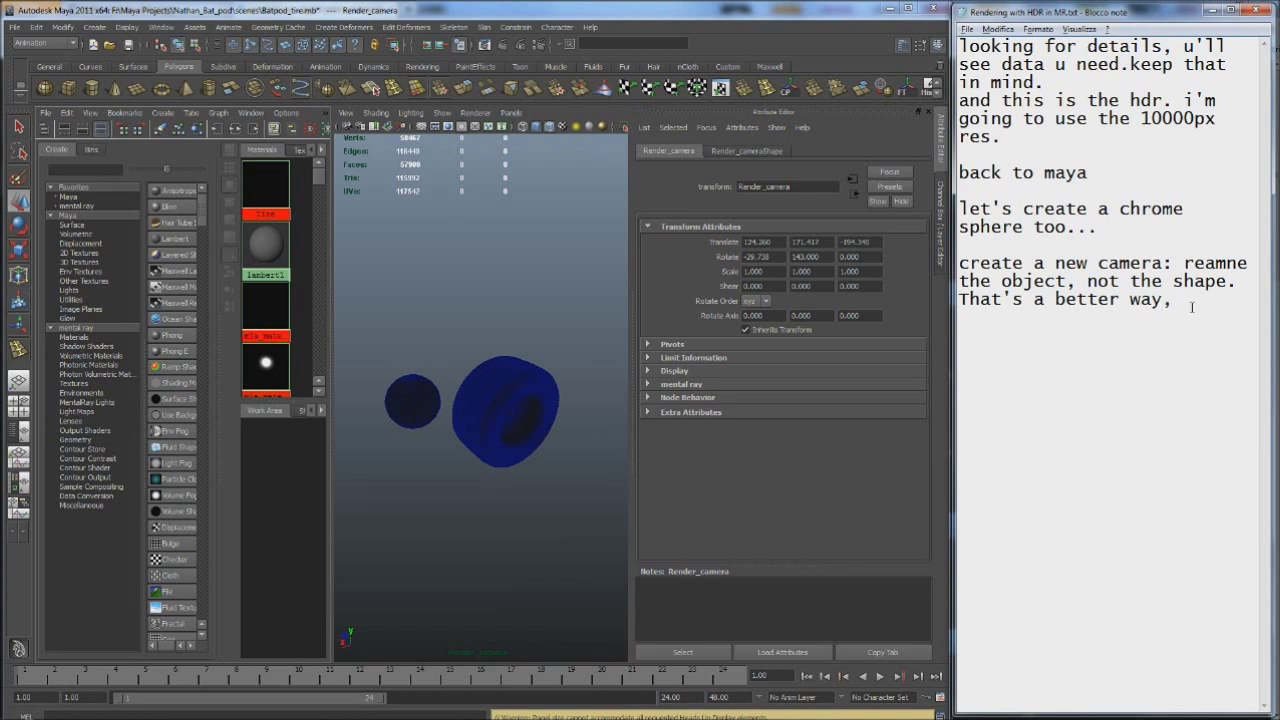
type("Open hype")
type("rshade. u can acces it this w")
left_click(161, 27)
mouse_move(186, 227)
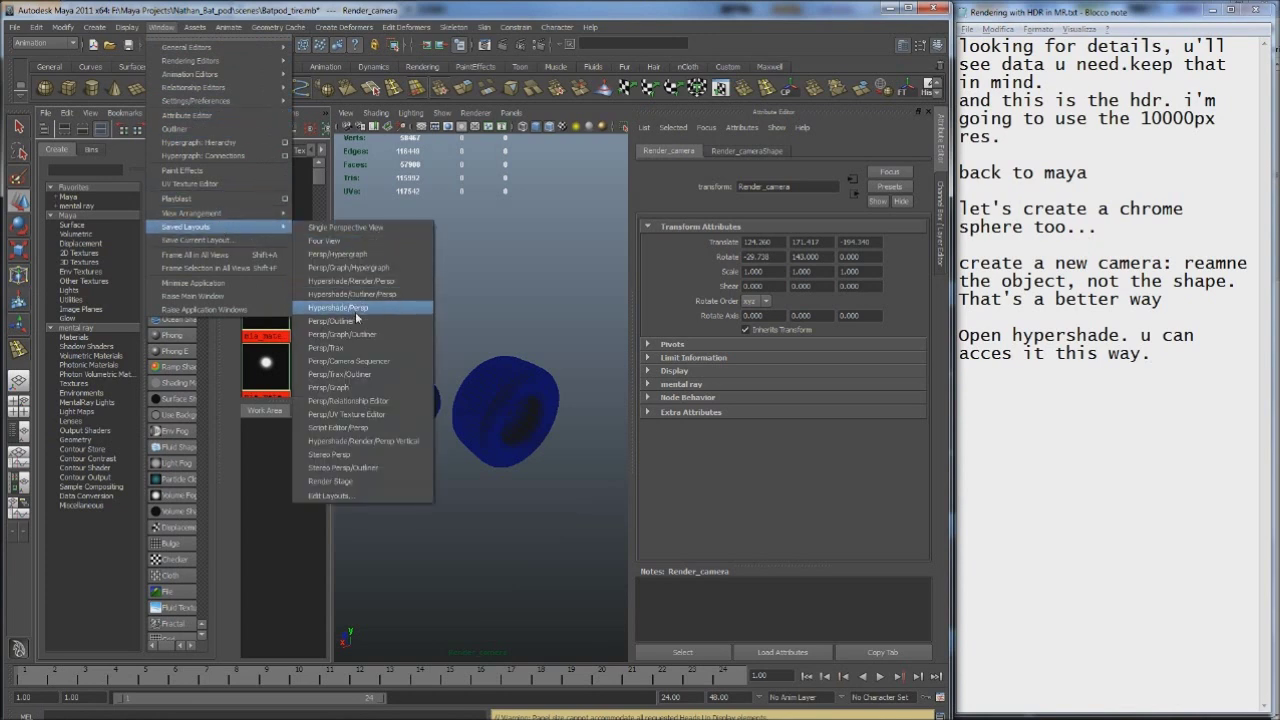
left_click(338, 307)
left_click(1157, 437)
type("Now, my MR")
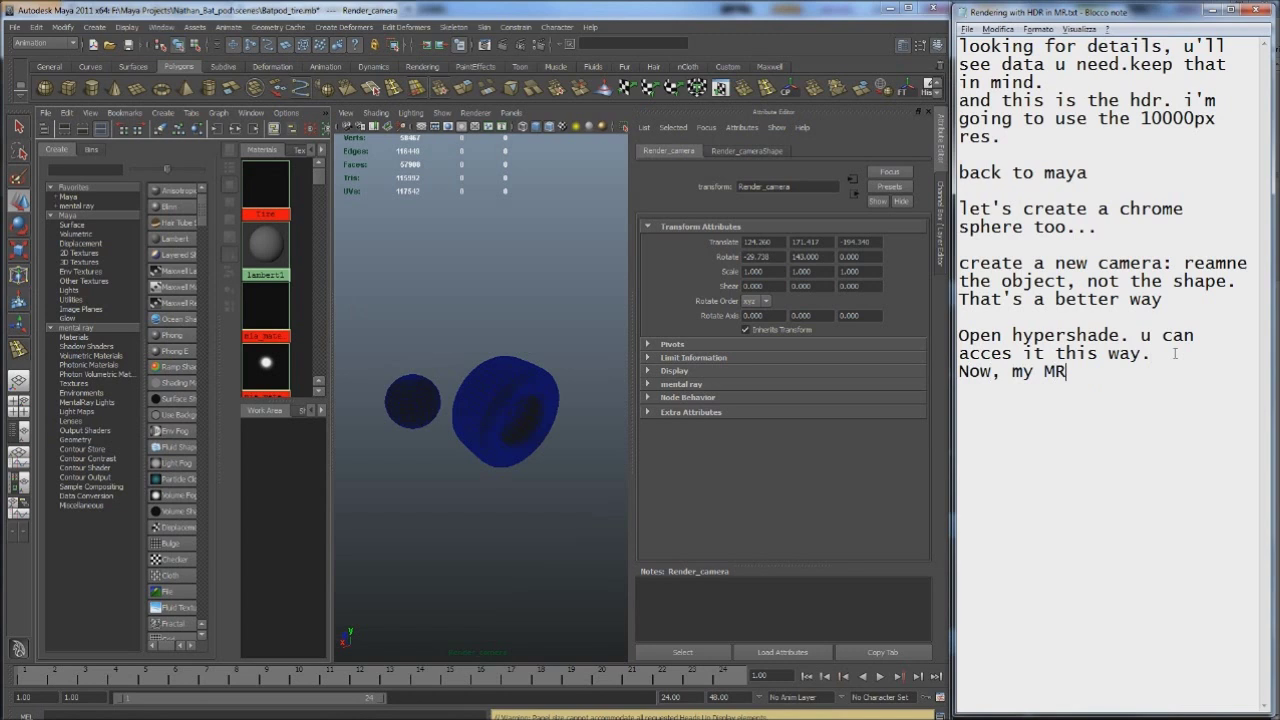
type(" materials ar redded out, that means MR p")
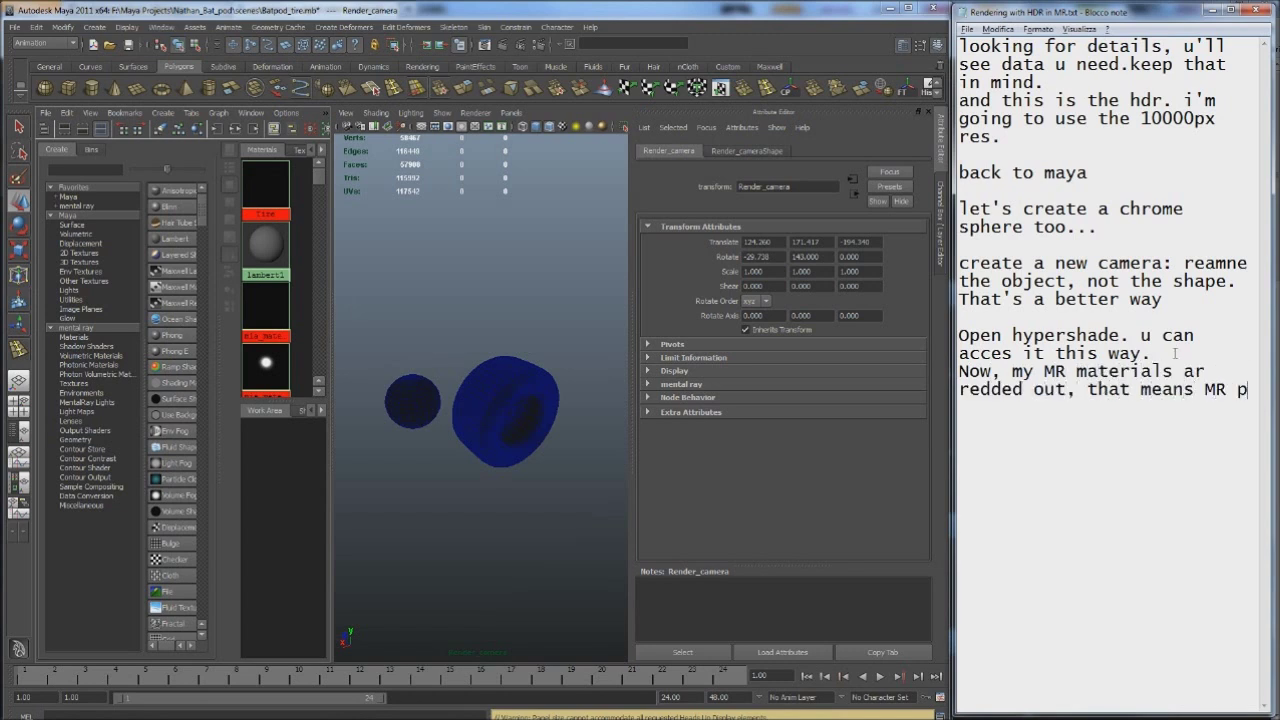
type("lugin is not loaded. let's load it!")
left_click(161, 27)
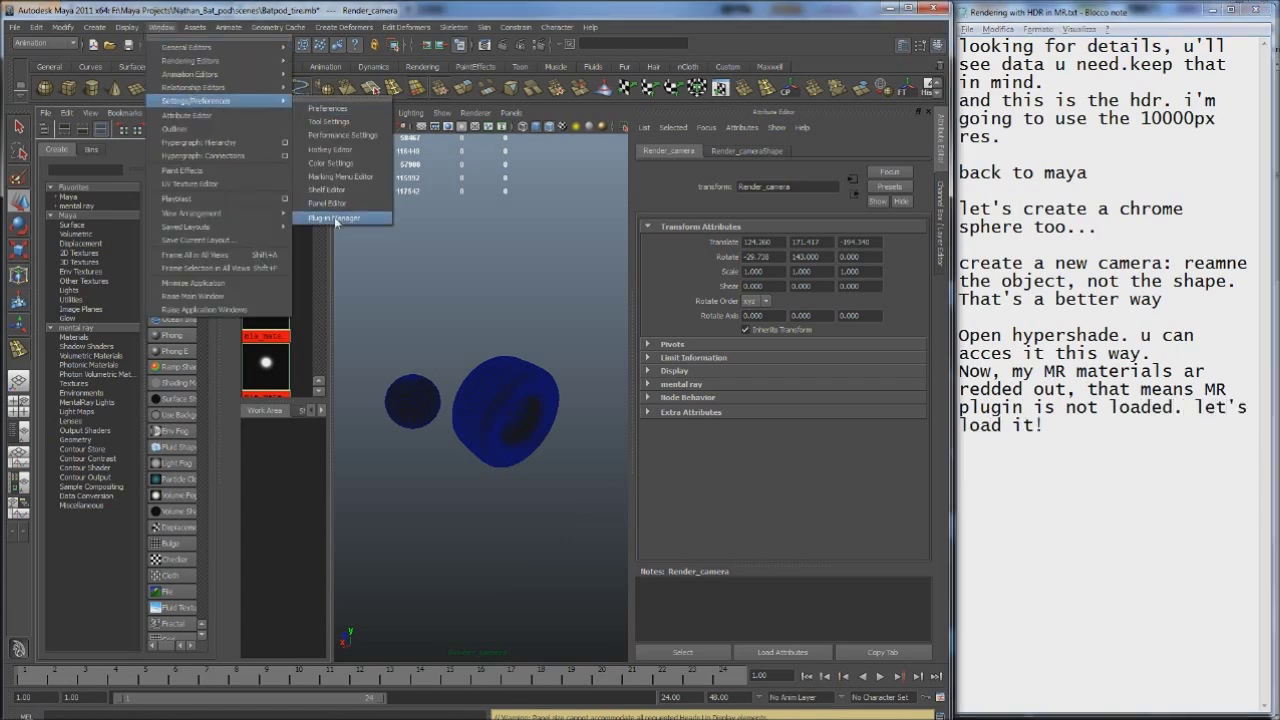
left_click(330, 219)
left_click(596, 442)
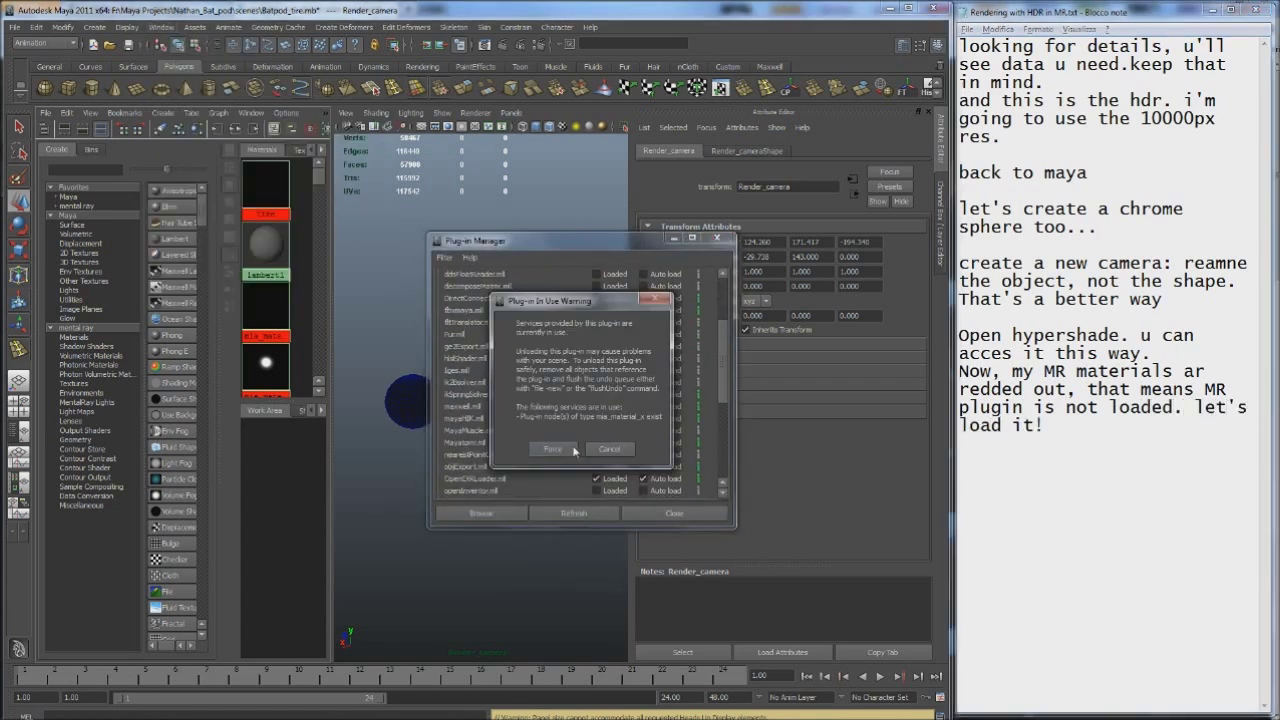
left_click(601, 449)
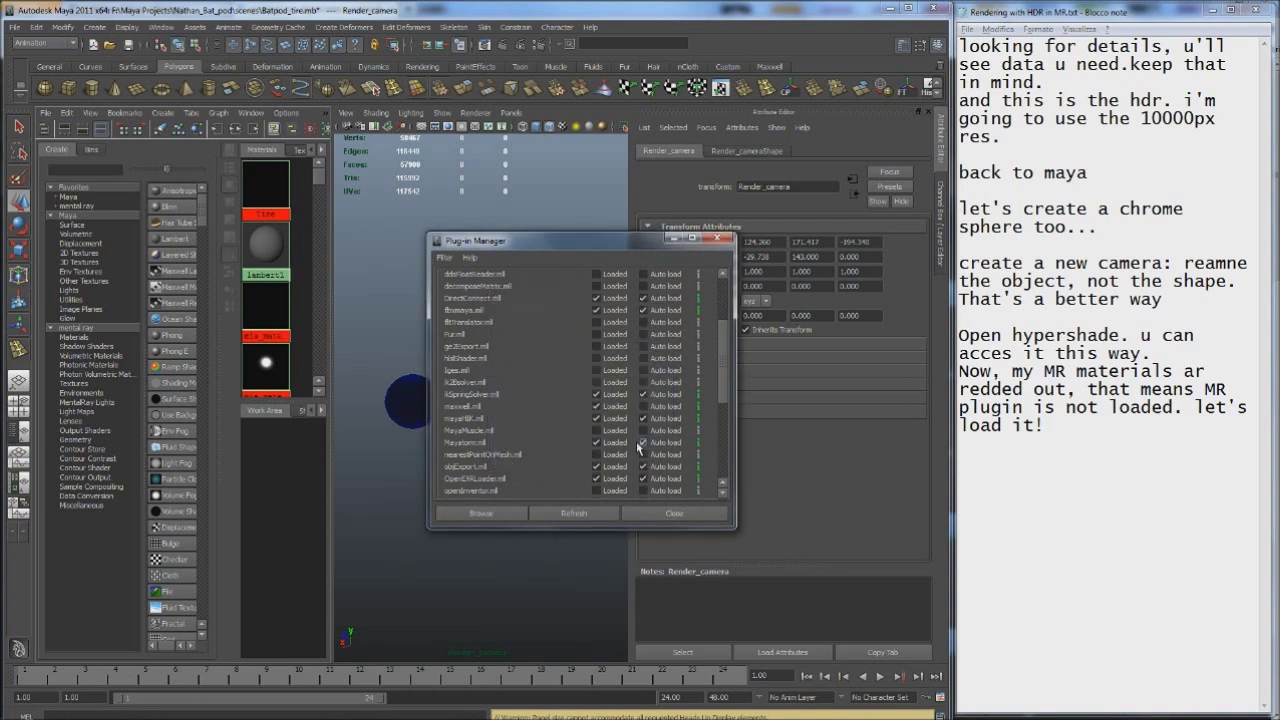
left_click(656, 513)
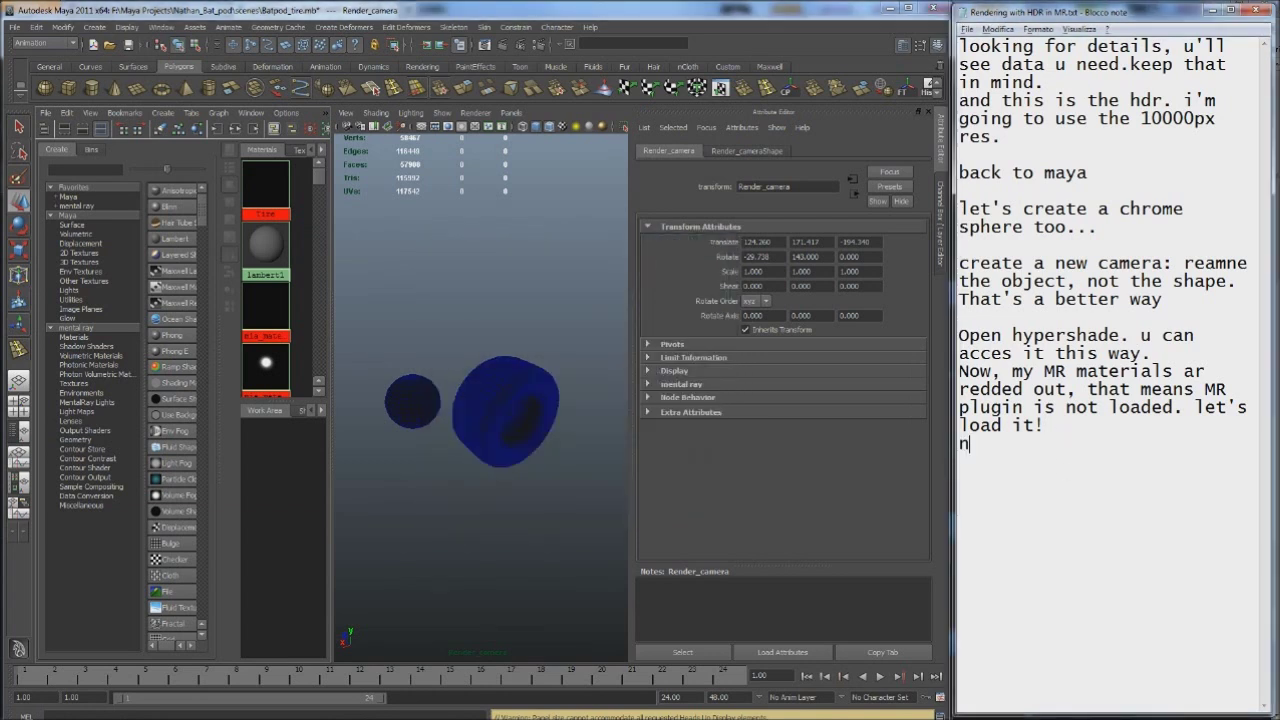
type("ow that is loaded, let's make it the primary render engin")
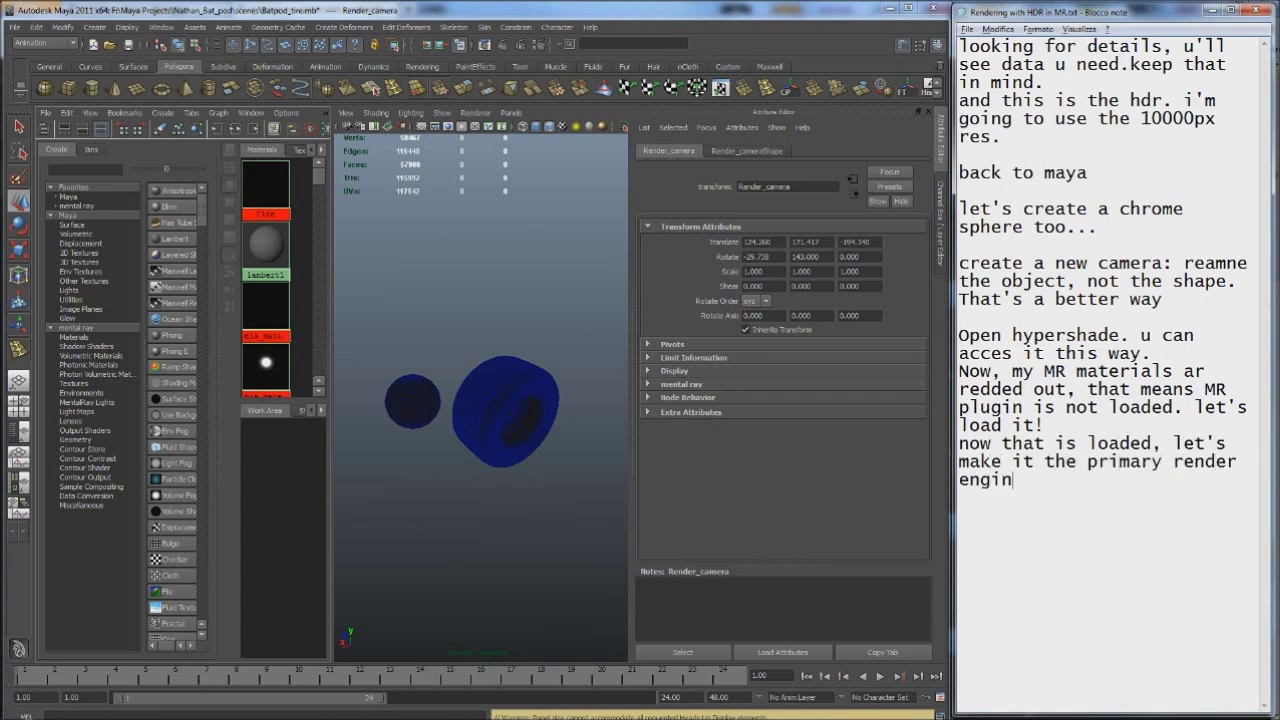
type("e for this scene")
left_click(539, 45)
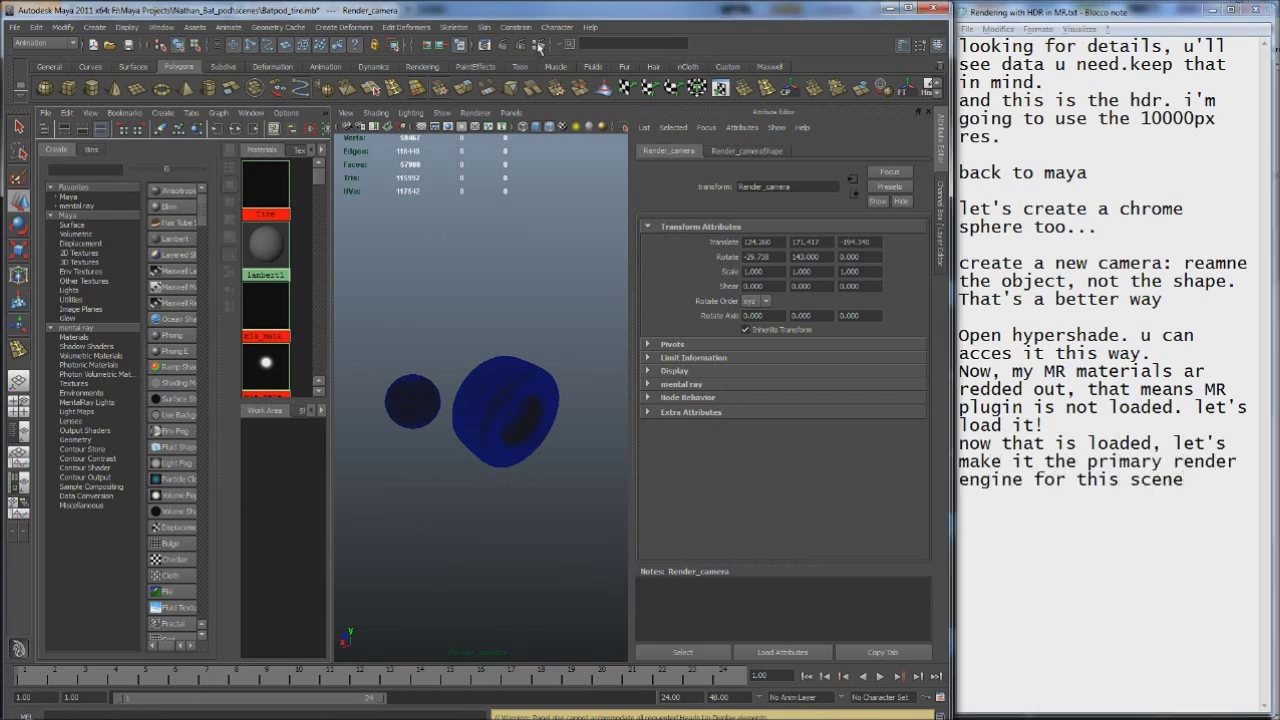
Set Render Using to mental ray in Render Settings and save the scene
type(". Cho")
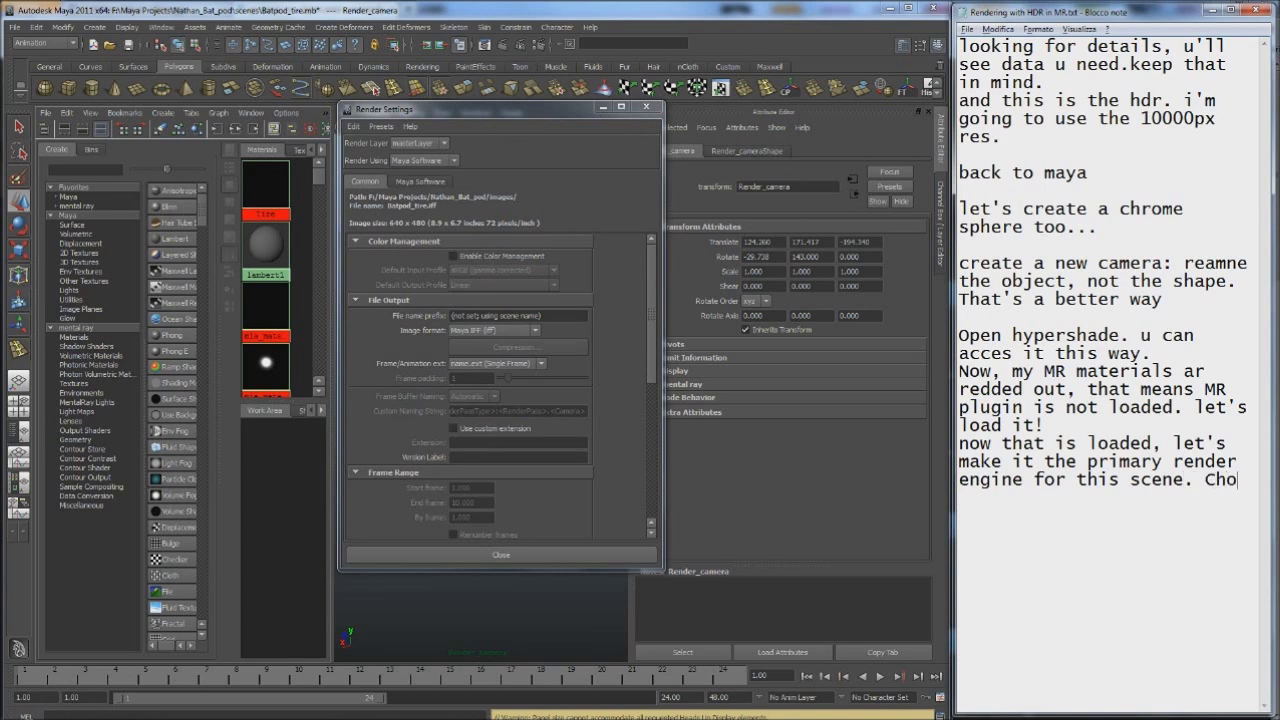
type("ose it into the render set")
type("tings tab")
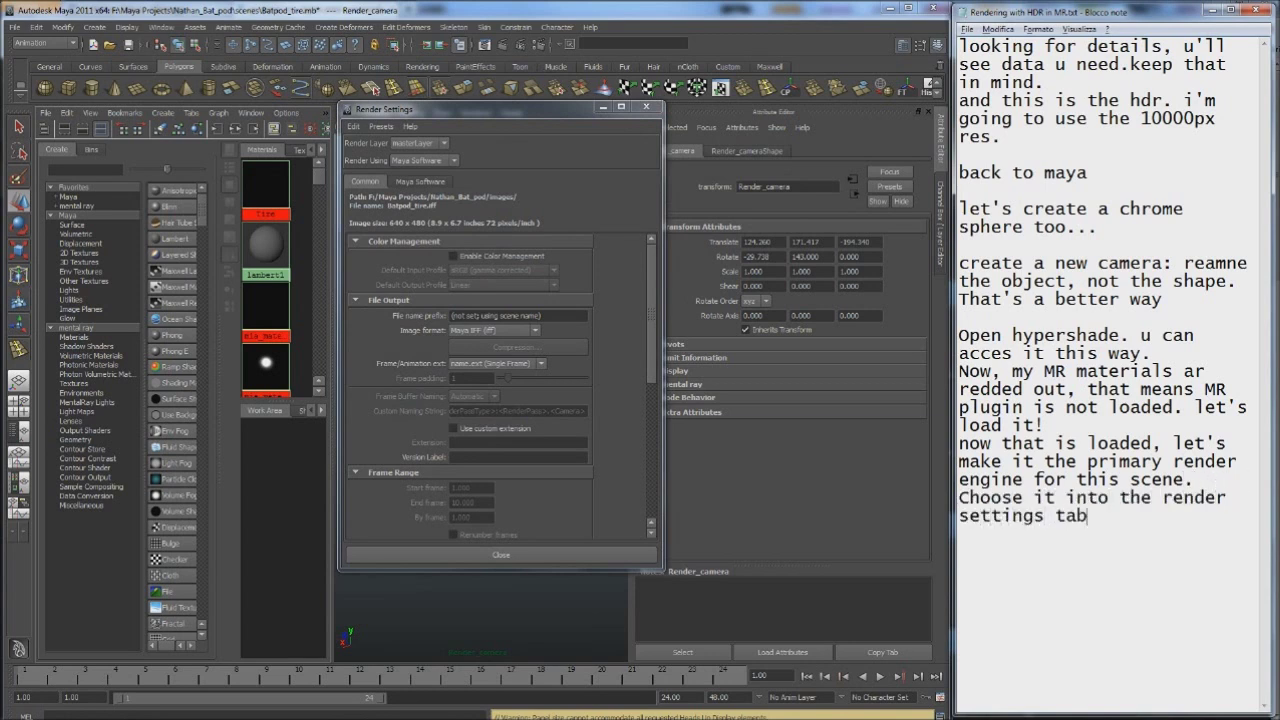
left_click(450, 160)
left_click(420, 198)
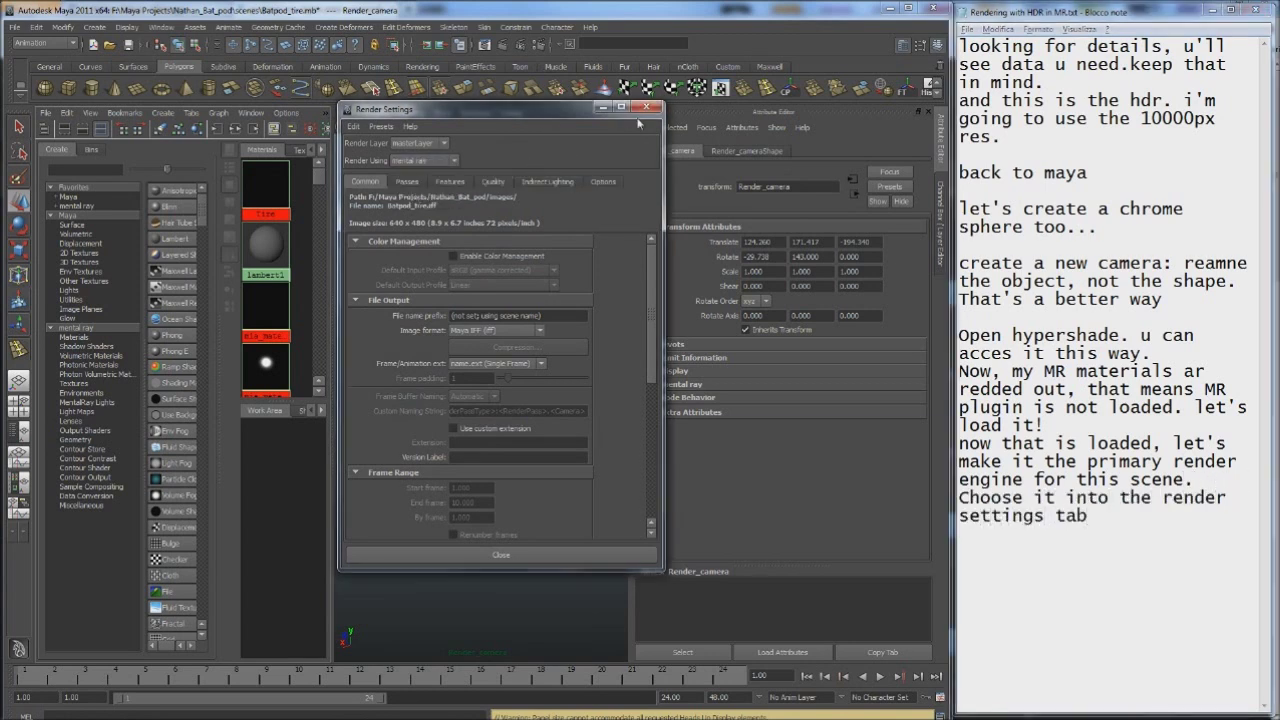
key("ctrl+s")
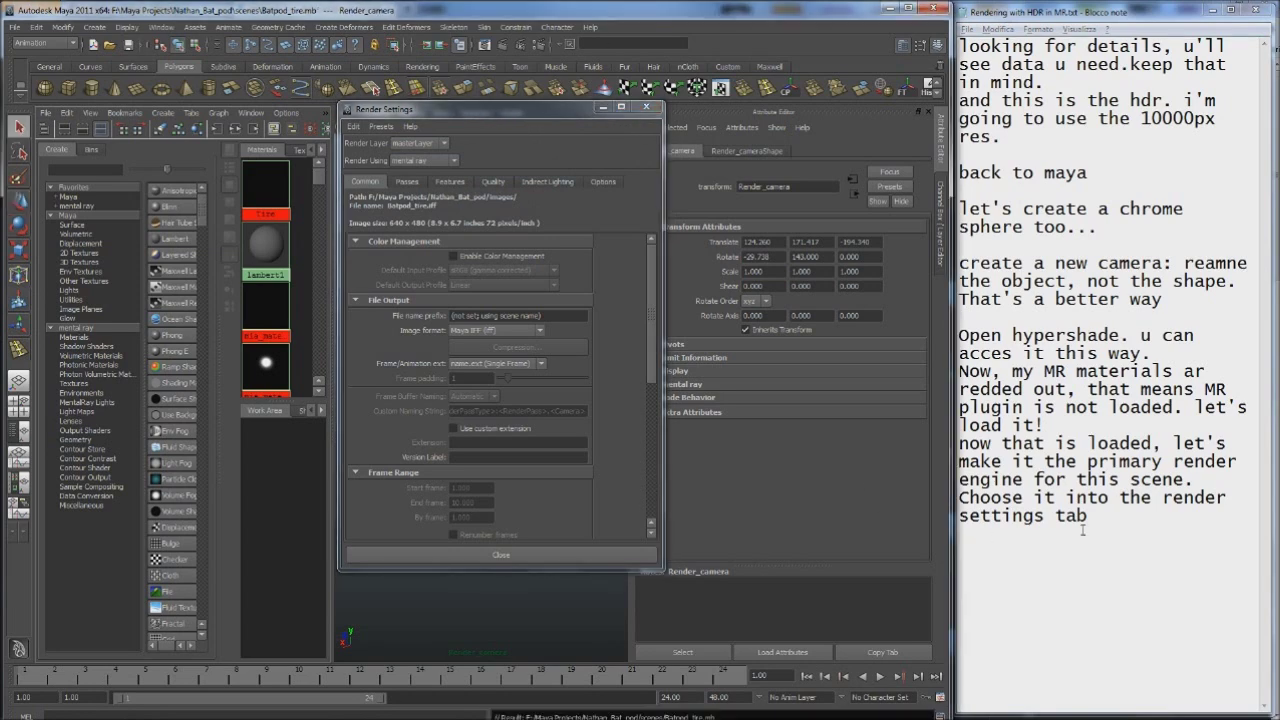
left_click(971, 546)
type("ok, there we are!")
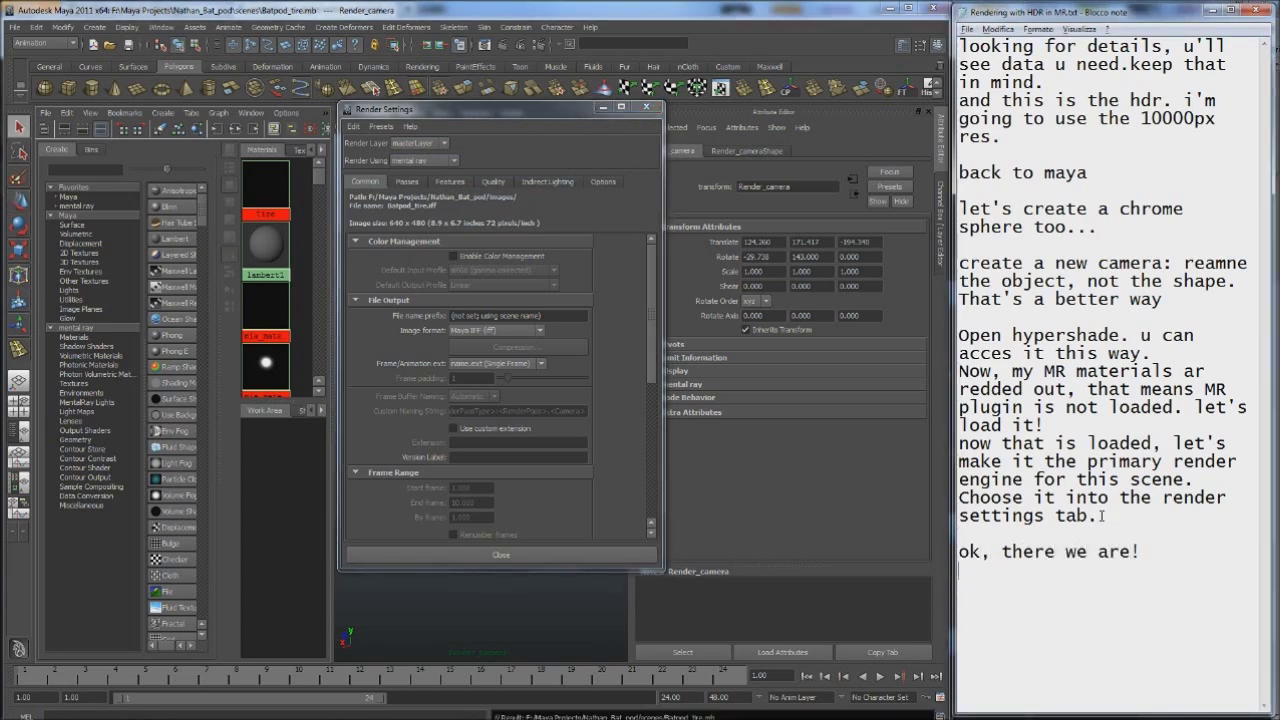
left_click(314, 232)
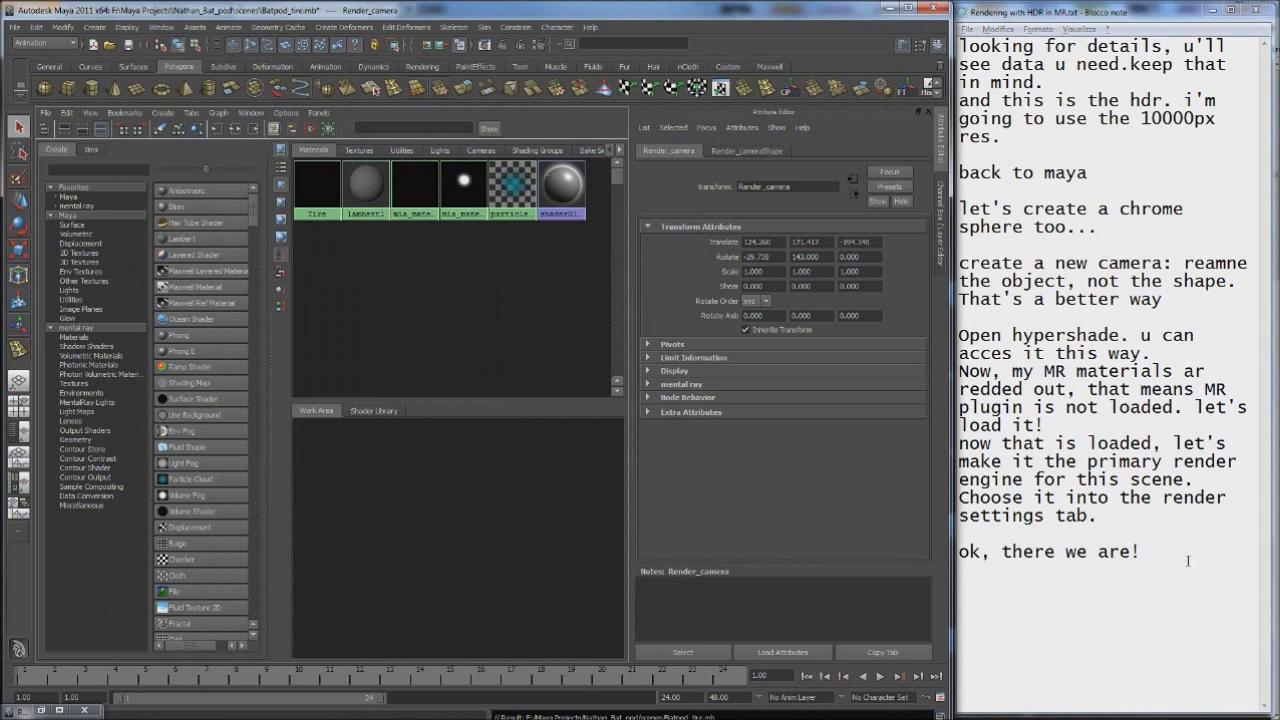
Replace the note text with 'Let's go to the camer'
left_click(1187, 560)
type("everythin")
key("ctrl+a")
type("Let's go to the camer")
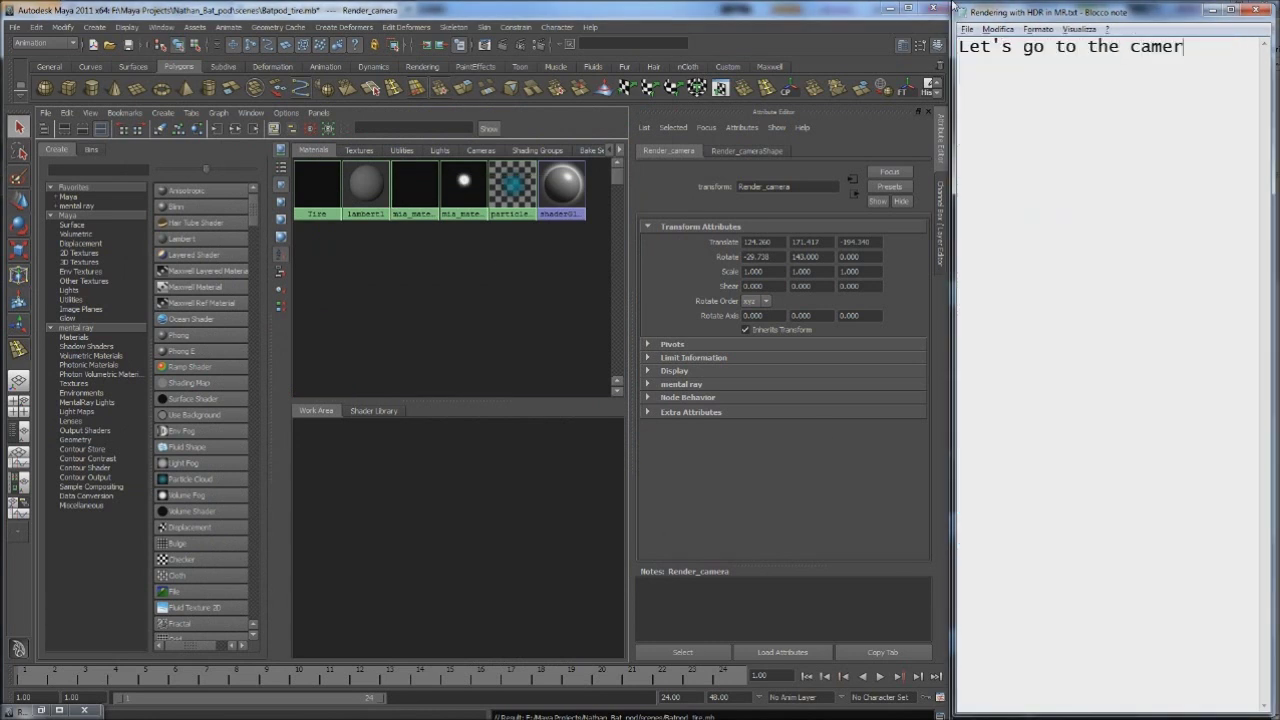
Select Render_cameraShape in the Hypershade Cameras tab, note 'we need to add the backplate', and return to perspective
left_click(480, 150)
left_click(366, 185)
scroll(558, 535, "down", 3)
scroll(558, 535, "down", 2)
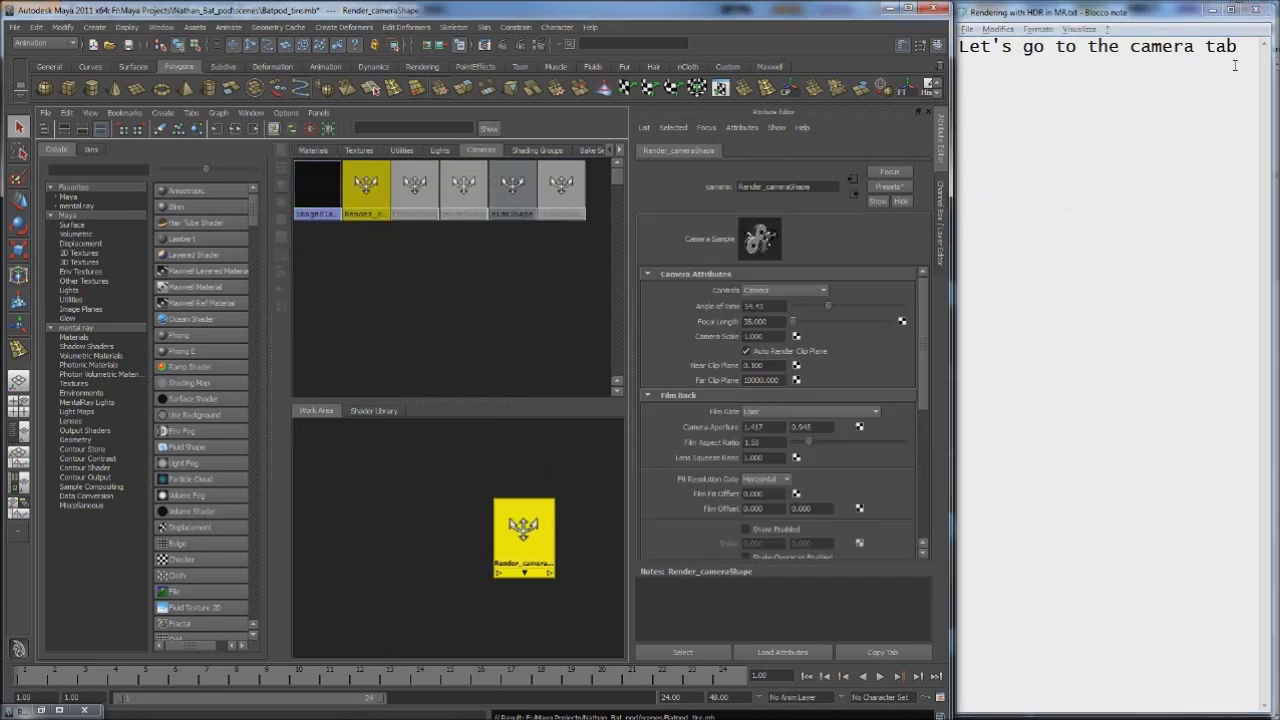
left_click(1247, 51)
key("Return")
key("Return")
type("we need to add the backplate")
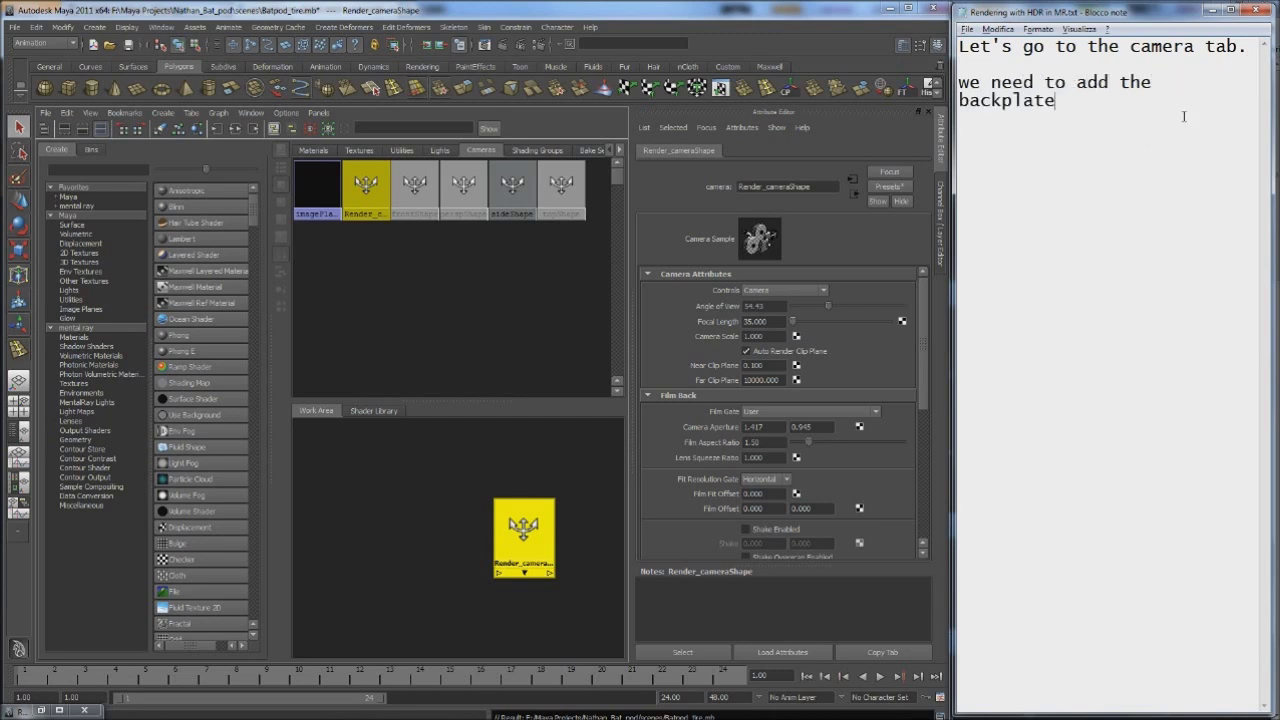
left_click(569, 457)
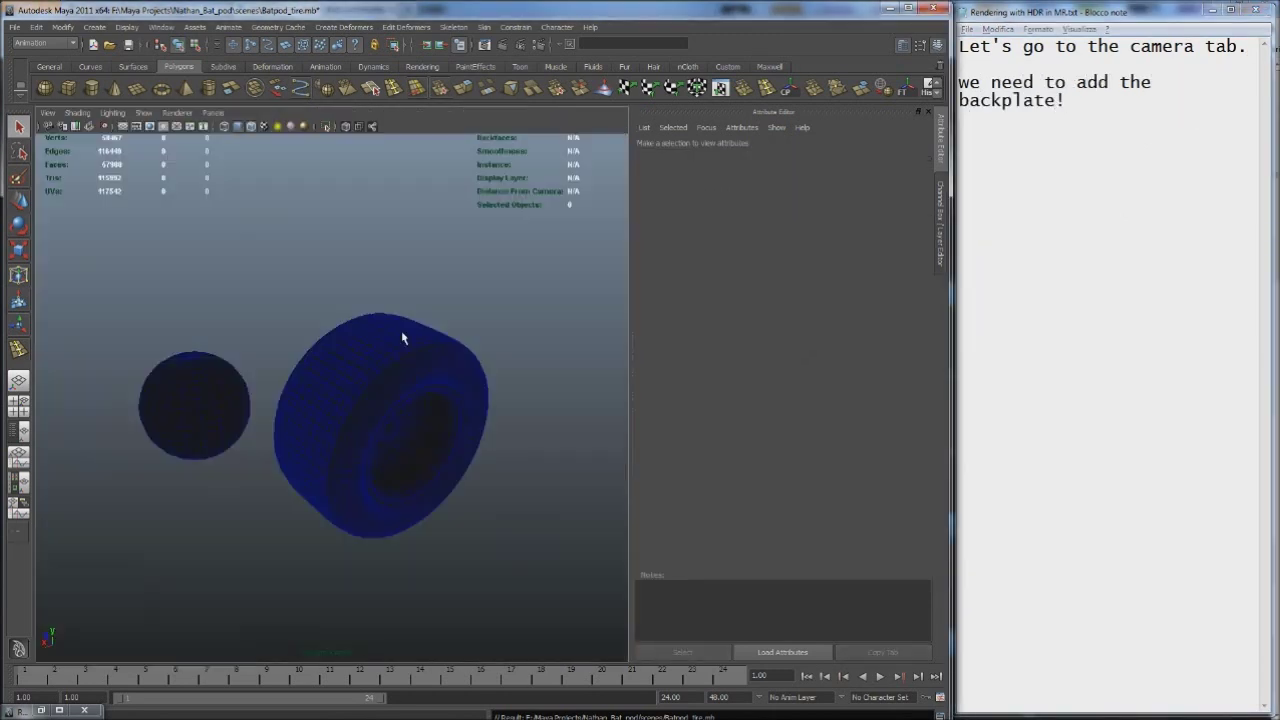
Start a backplate image plane import and browse from F:\Lavoro into the Sala1 folder
left_click_drag(400, 337, 340, 570, "alt")
left_click(47, 113)
left_click(200, 238)
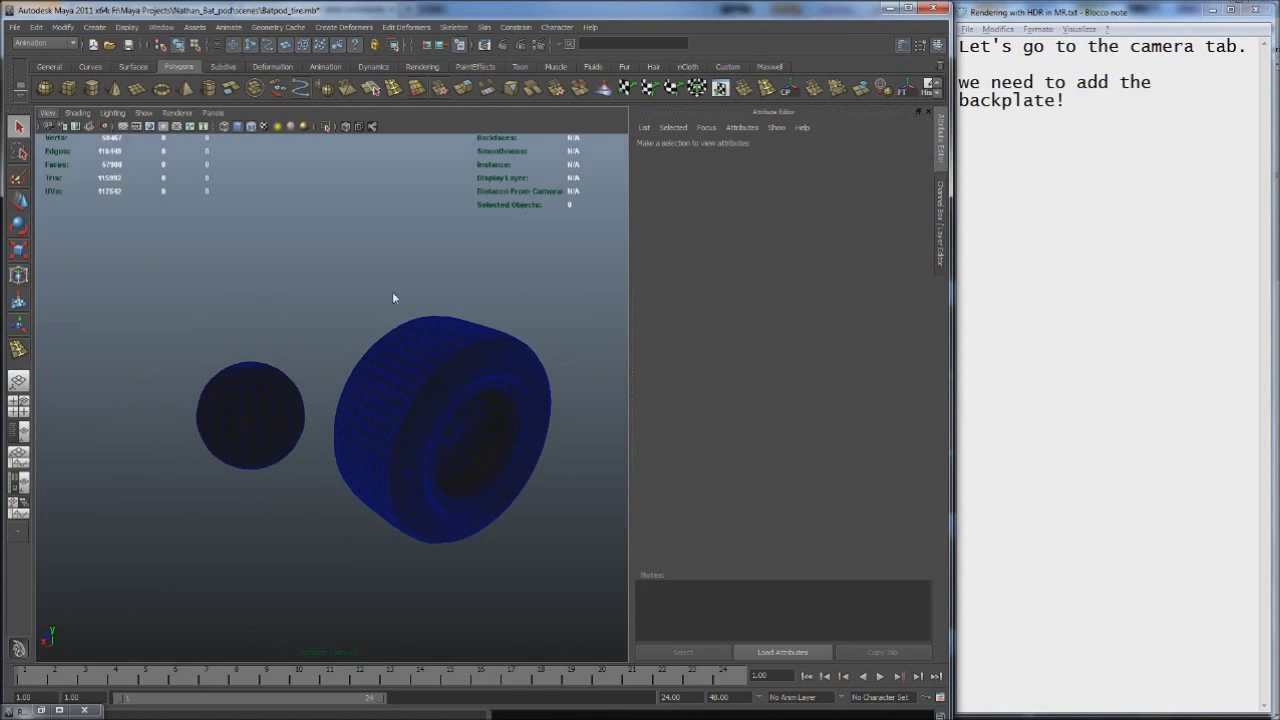
left_click(400, 143)
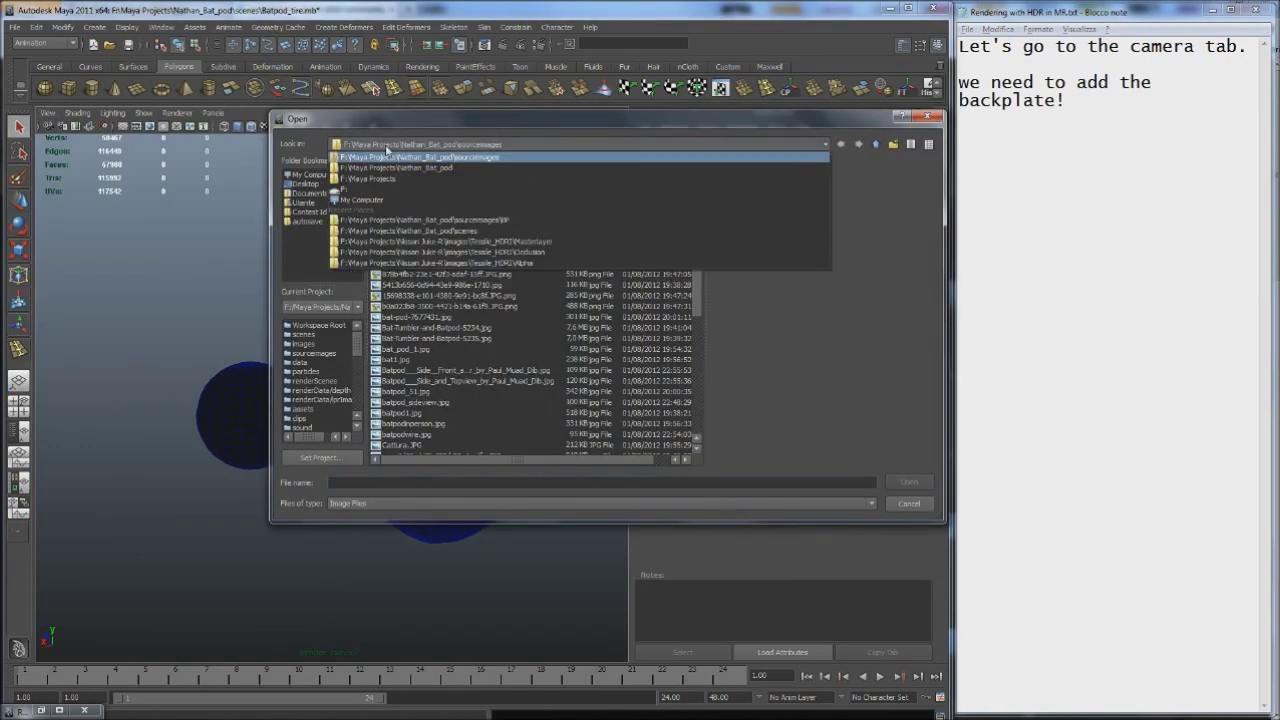
left_click(400, 191)
double_click(390, 199)
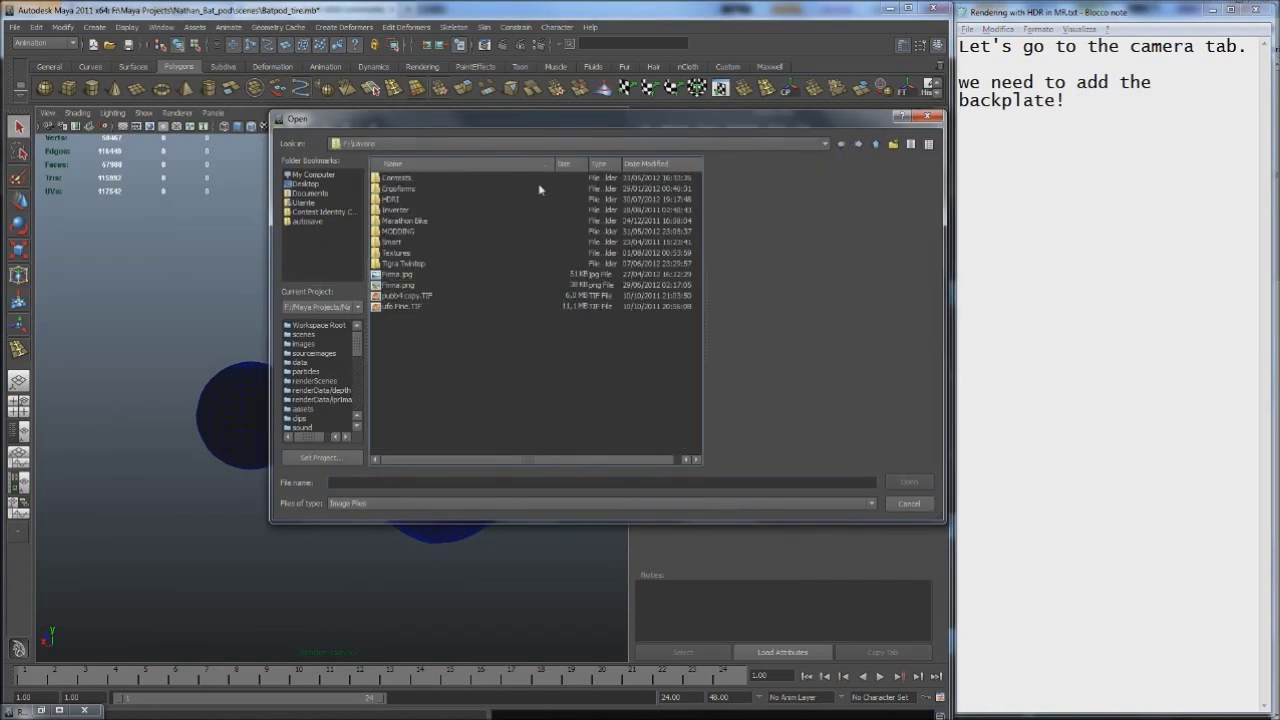
double_click(393, 180)
double_click(395, 181)
Open backplates\JPEG and load IMG_1154.jpg as the image plane
double_click(390, 180)
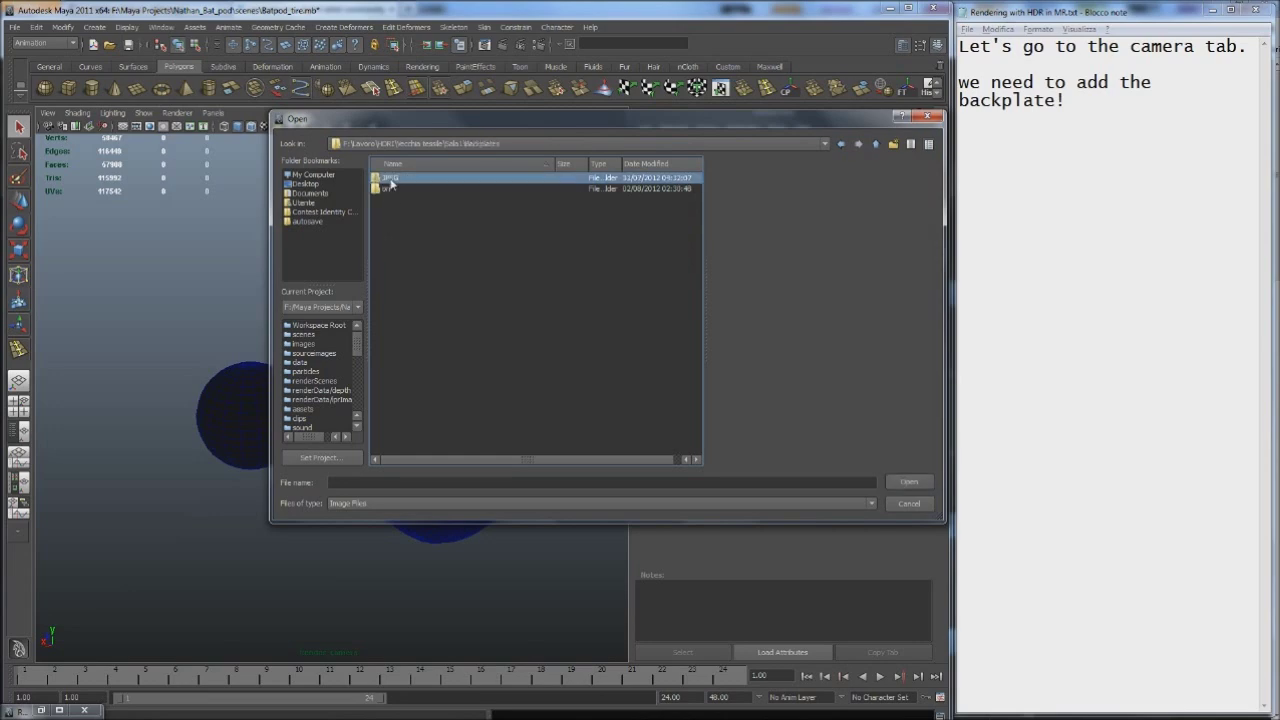
double_click(385, 180)
key("Down")
key("Down")
key("Down")
key("Down")
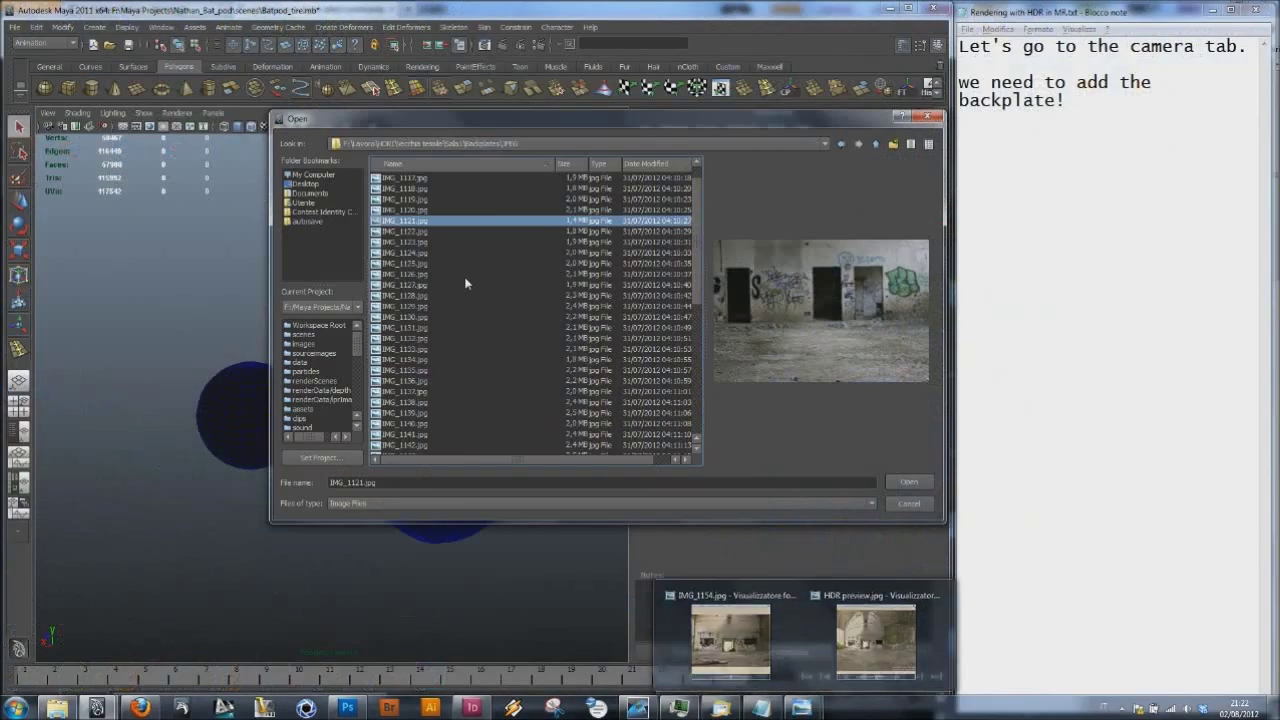
scroll(430, 330, "down", 5)
left_click(420, 402)
left_click(908, 483)
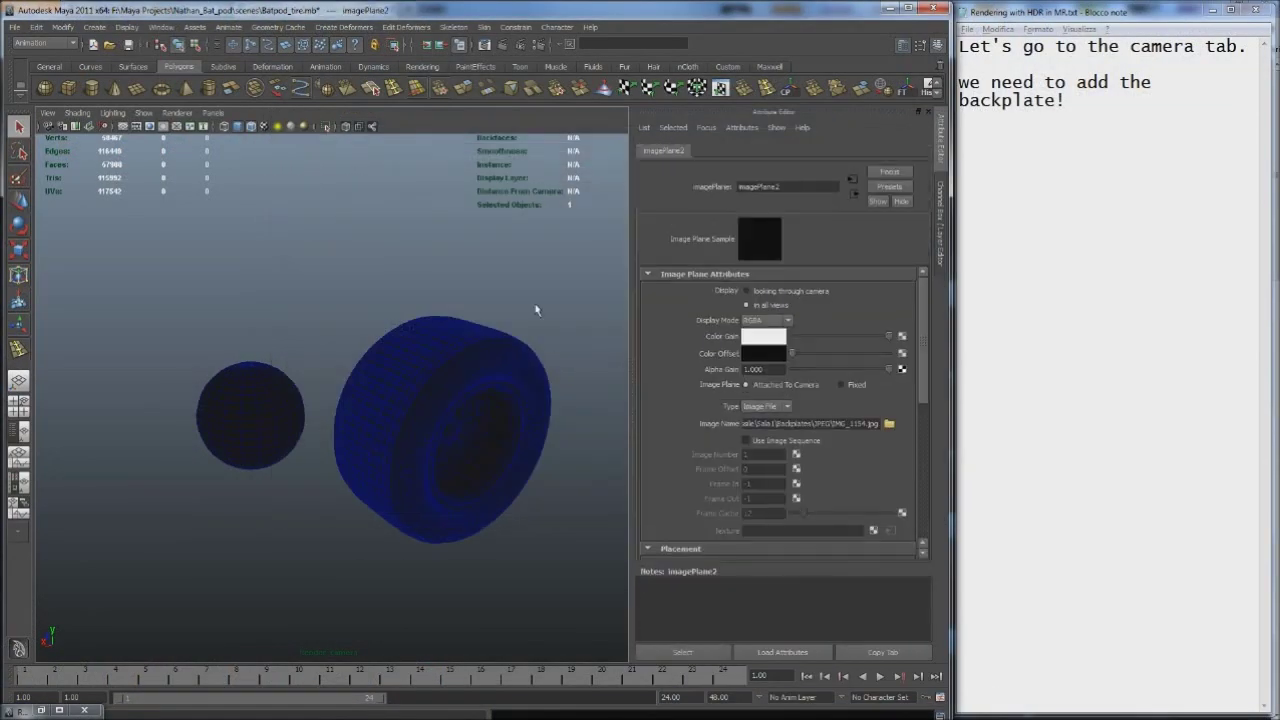
Set the backplate Placement Depth to 1000, reframe tire and sphere, and note 'my camera data'
key("space")
mouse_move(414, 253)
left_mouse_down()
mouse_move(428, 312)
mouse_move(426, 296)
left_mouse_up()
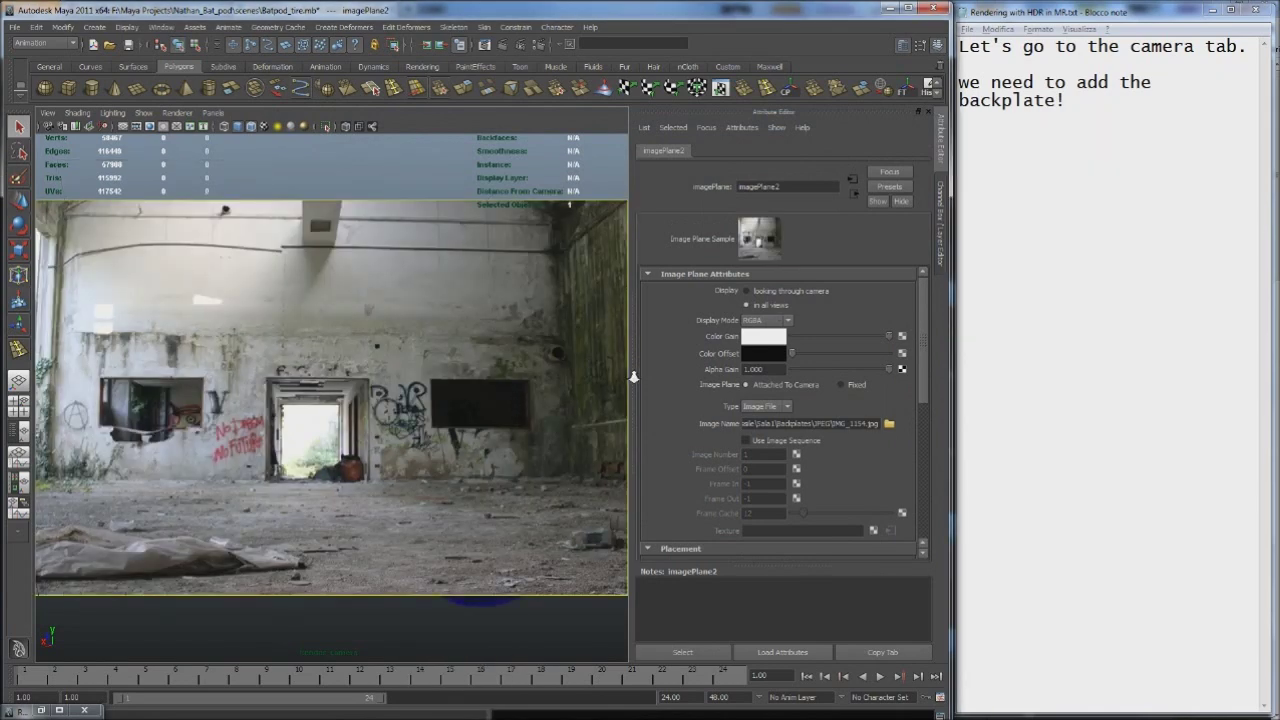
scroll(777, 458, "down", 3)
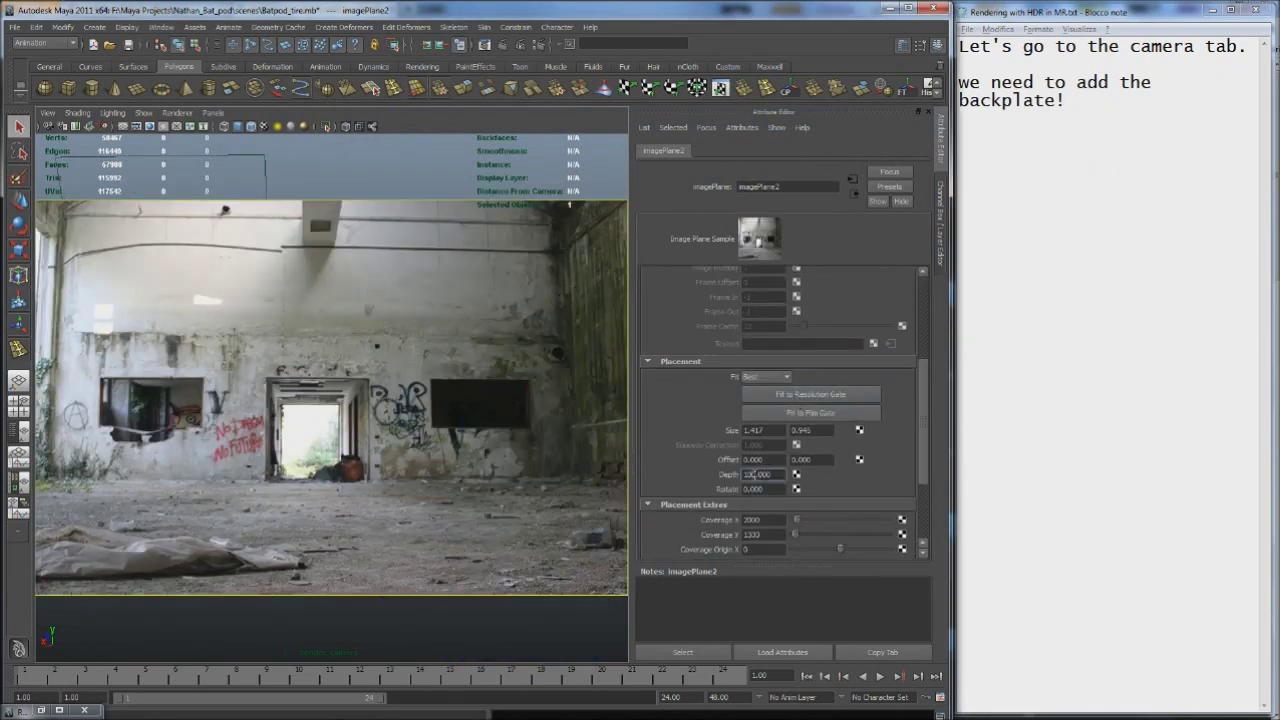
key("Return")
mouse_move(340, 400)
left_mouse_down("alt")
mouse_move(318, 420)
mouse_move(371, 434)
mouse_move(386, 423)
mouse_move(318, 428)
mouse_move(285, 451)
left_mouse_up("alt")
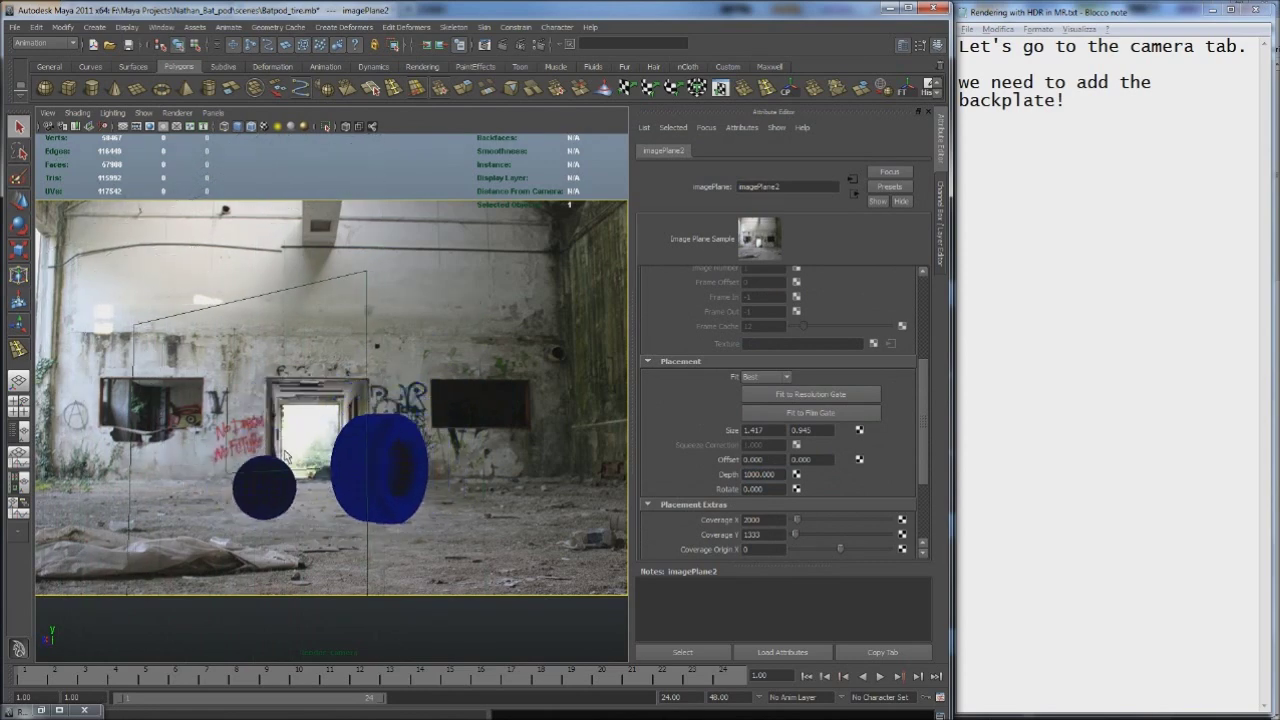
left_click_drag(375, 398, 443, 379, "alt")
left_click(1068, 106)
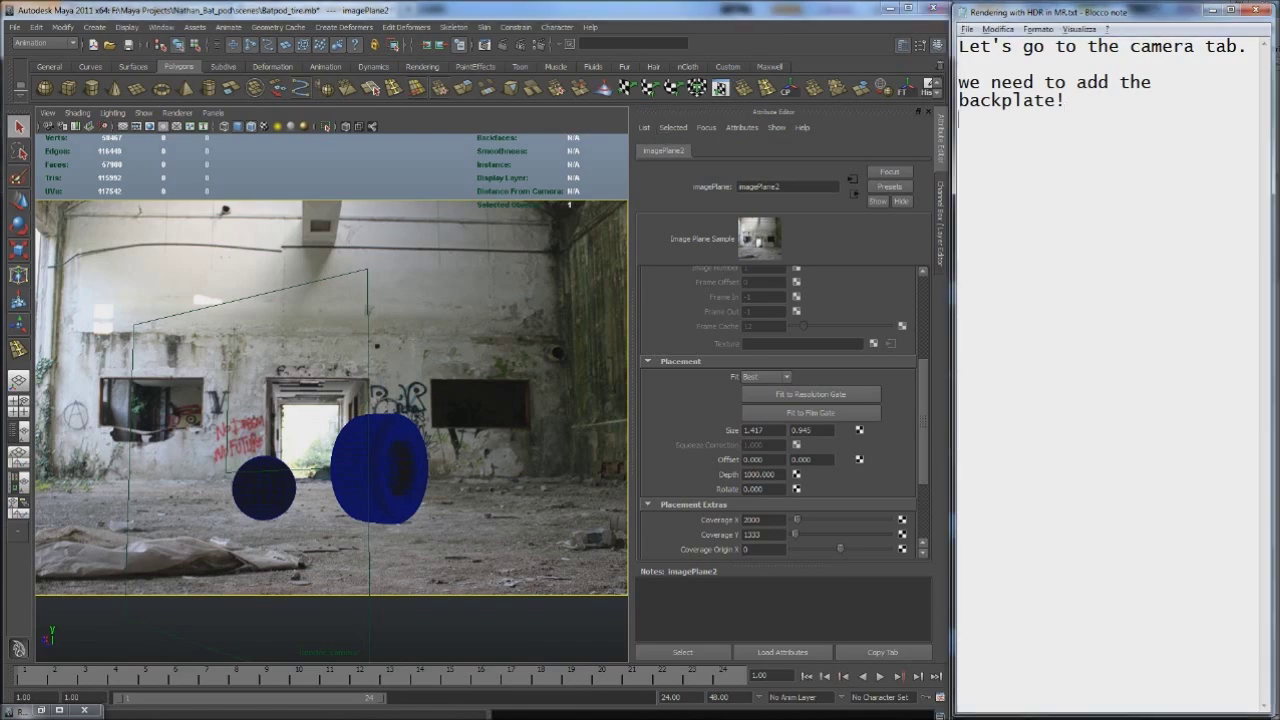
type("ok,my camera data")
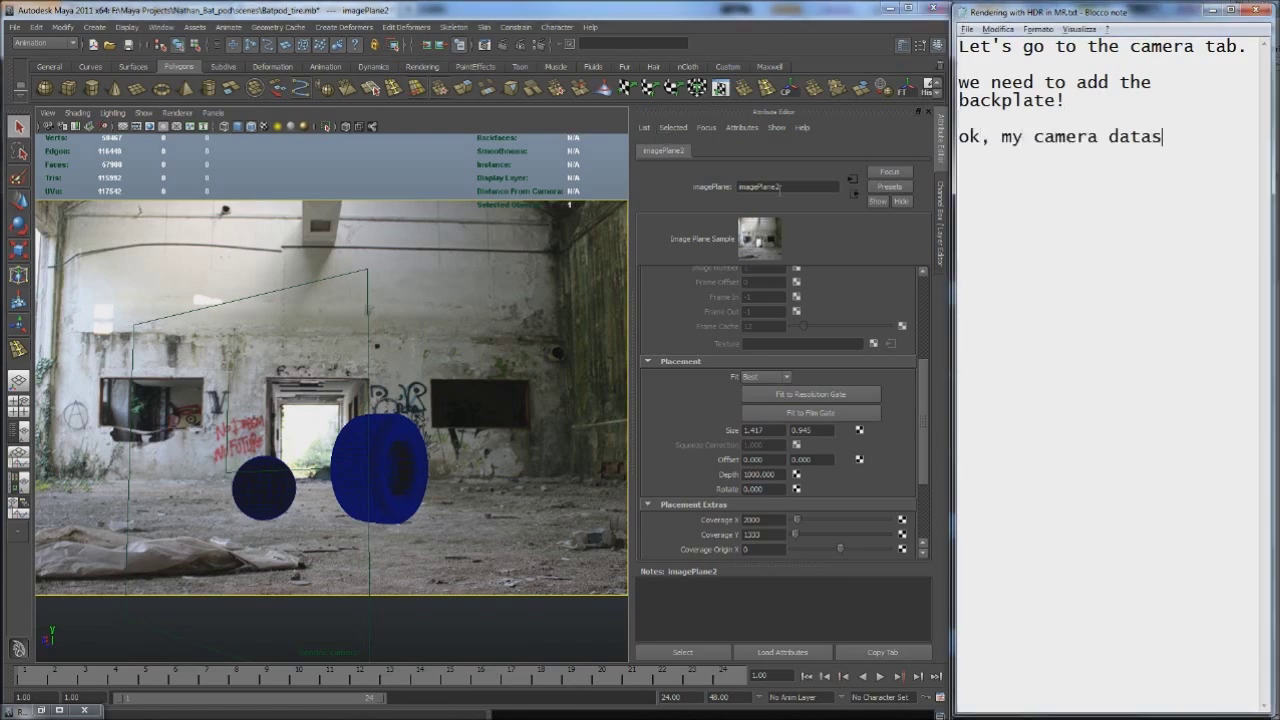
mouse_move(801, 707)
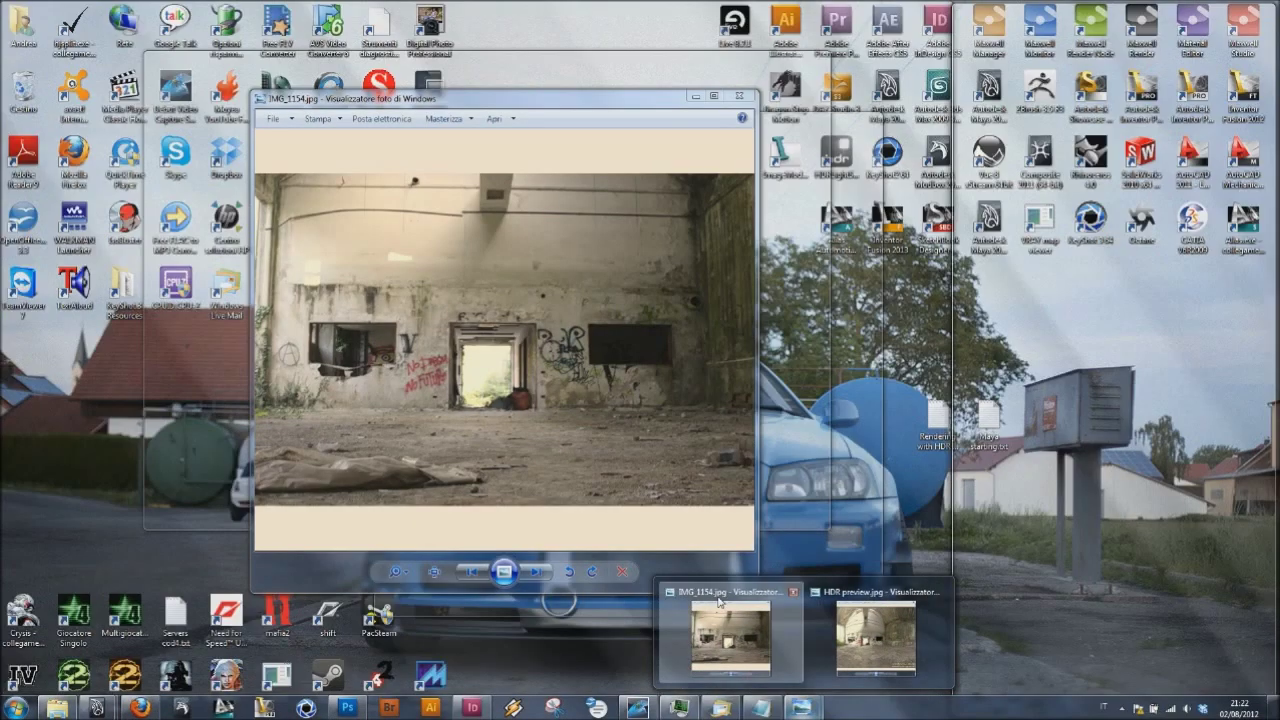
Read IMG_1154.jpg's Dettagli properties to find its 24 mm focal length
left_click(718, 602)
right_click(561, 415)
left_click(600, 580)
left_click(610, 260)
scroll(645, 462, "down", 5)
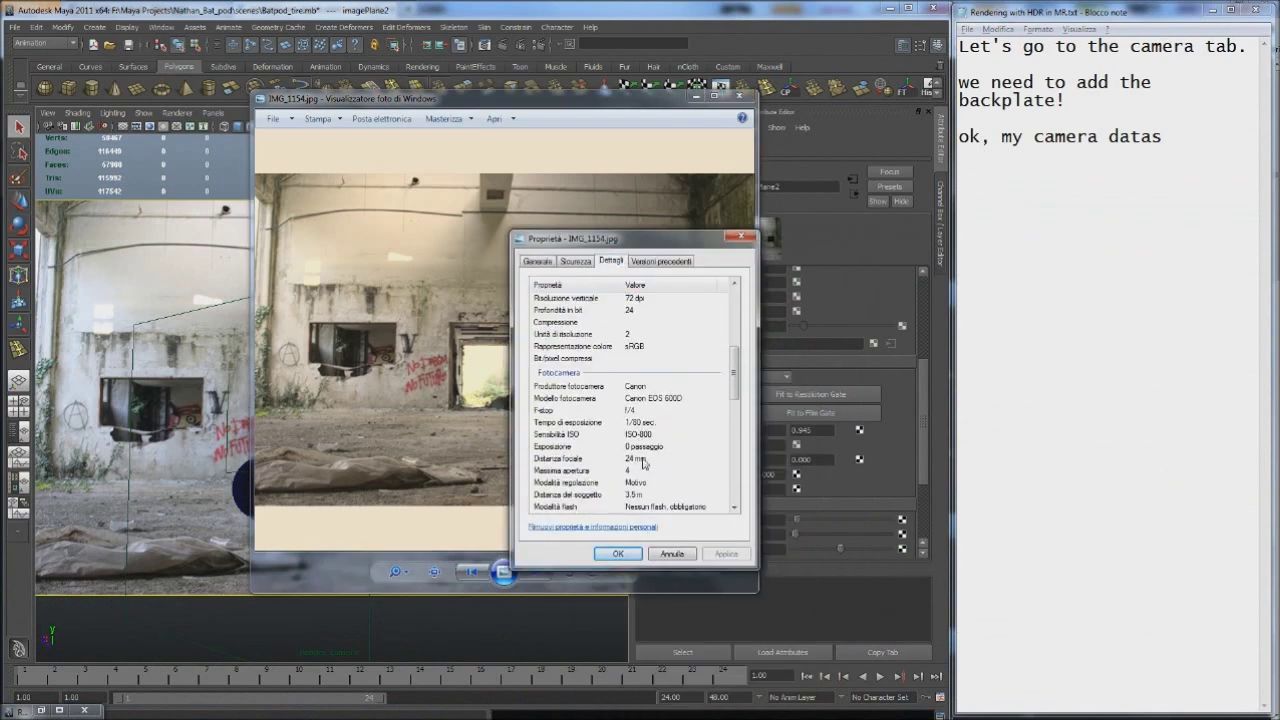
left_click(1185, 145)
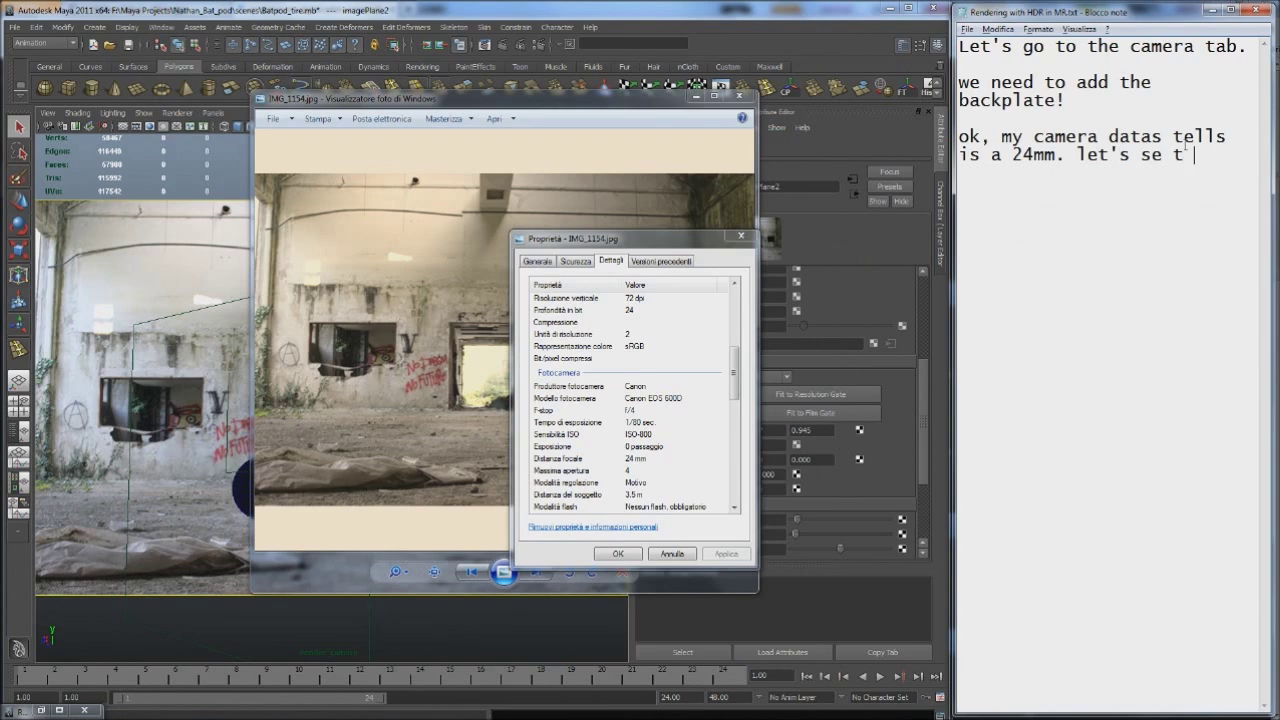
type("tells is a 24mm. let's set it!")
left_click(675, 18)
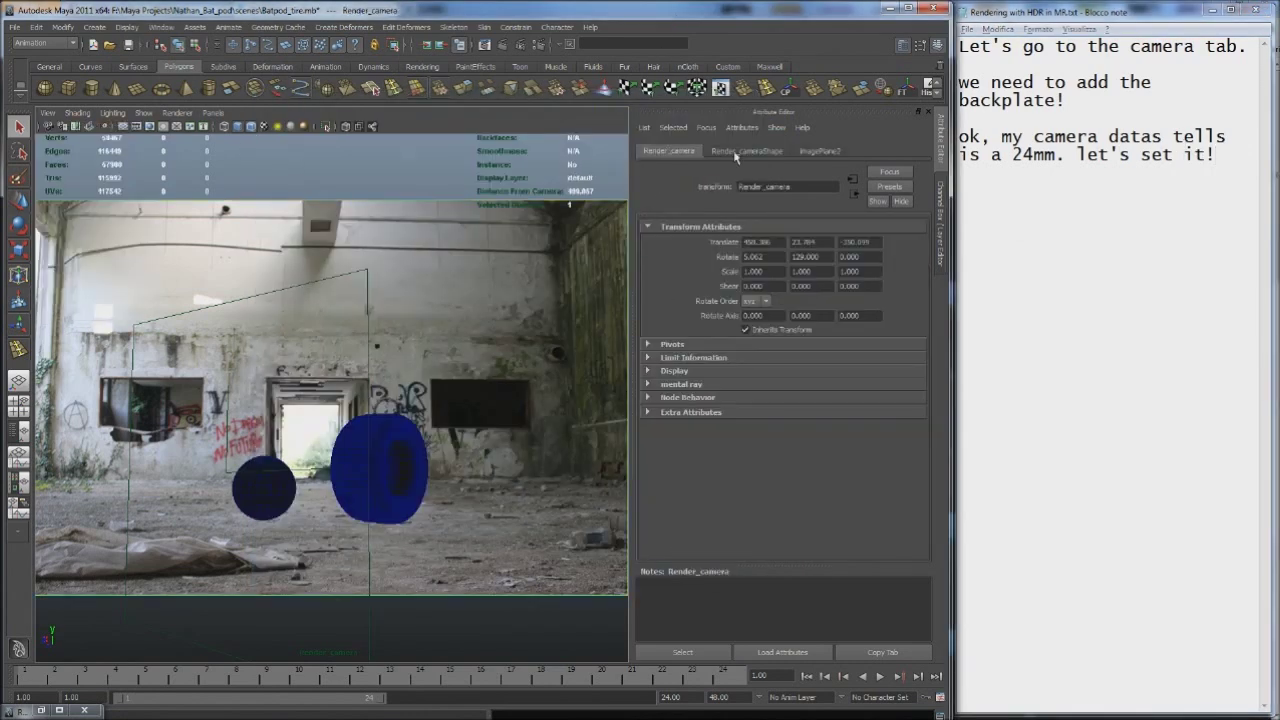
Set Render_camera's Focal Length to 24
left_click(740, 151)
type("24")
key("Return")
scroll(296, 424, "up", 2)
scroll(296, 424, "up", 1)
scroll(305, 415, "up", 1)
scroll(313, 406, "up", 1)
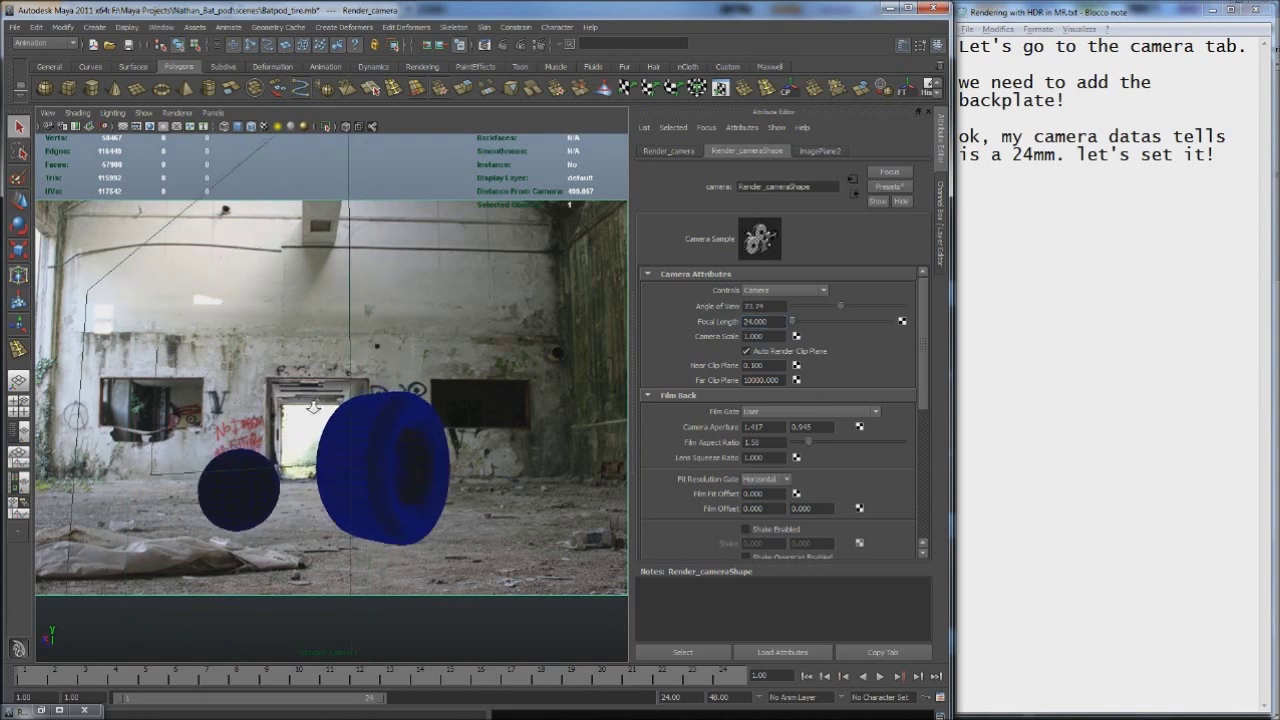
scroll(313, 406, "down", 2)
scroll(313, 406, "down", 1)
Note that a plane is needed to catch shadows and create a polygon plane
left_click(958, 170)
type("let's")
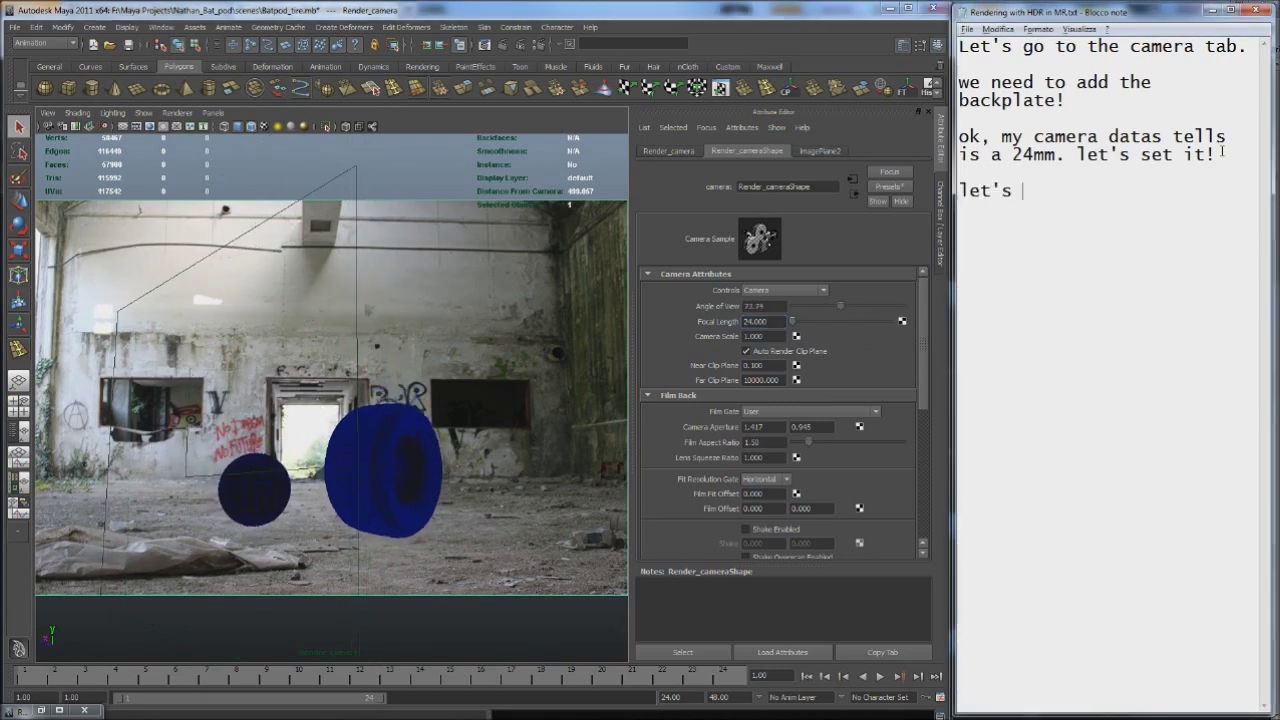
type("create a plane to. we'll need it to catch shad")
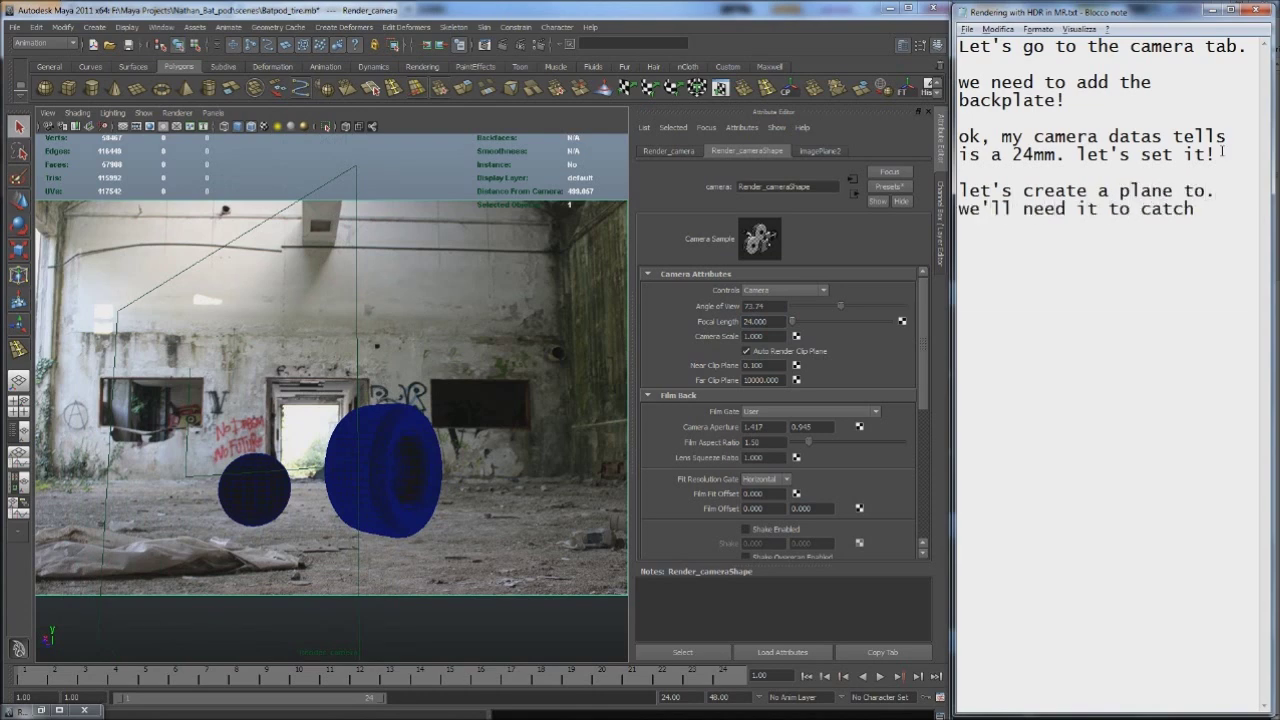
type("ows.")
left_click(137, 88)
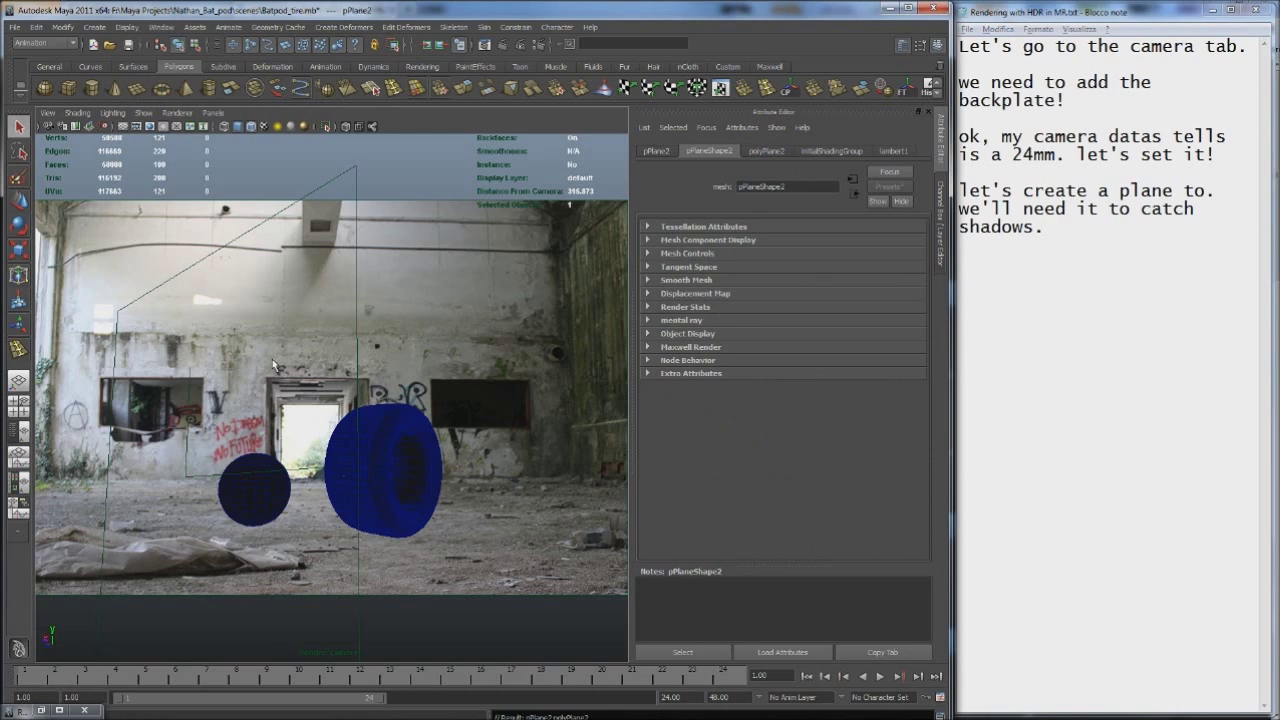
Scale the new plane into a large floor, stretch it along X and rotate it toward the camera
left_click_drag(343, 480, 347, 481)
right_click_drag(347, 481, 329, 535, "alt")
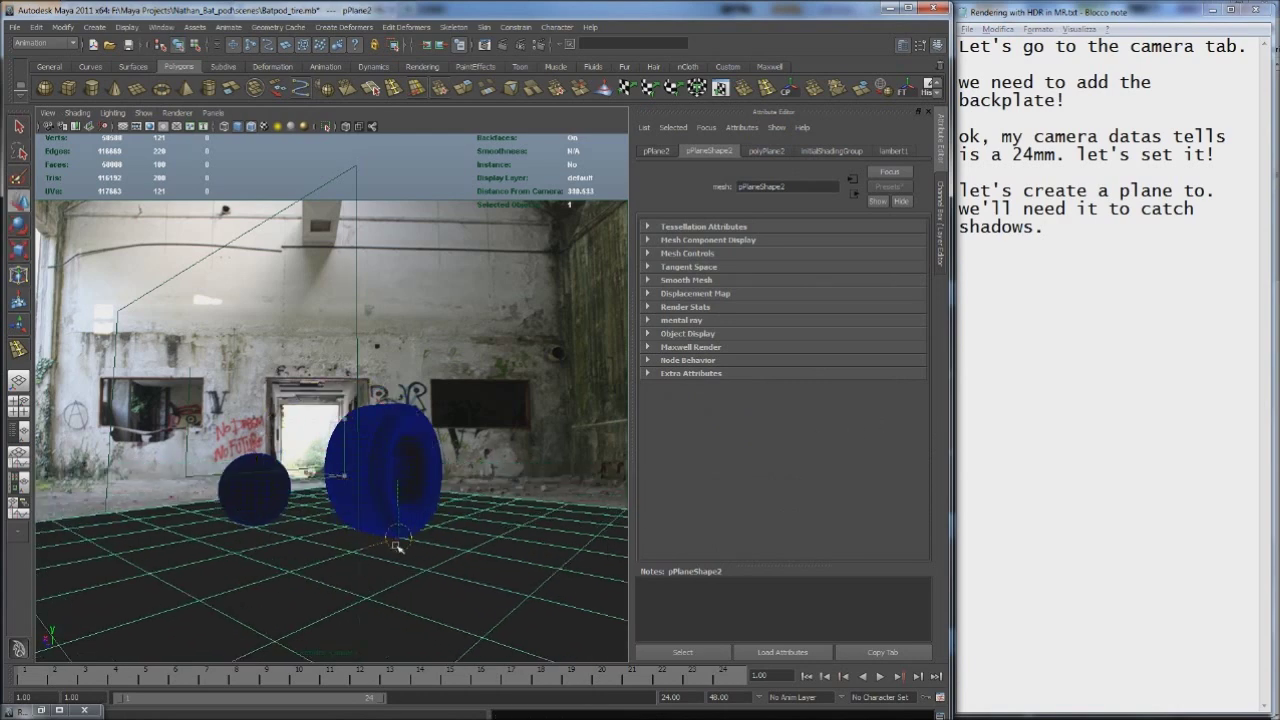
key("e")
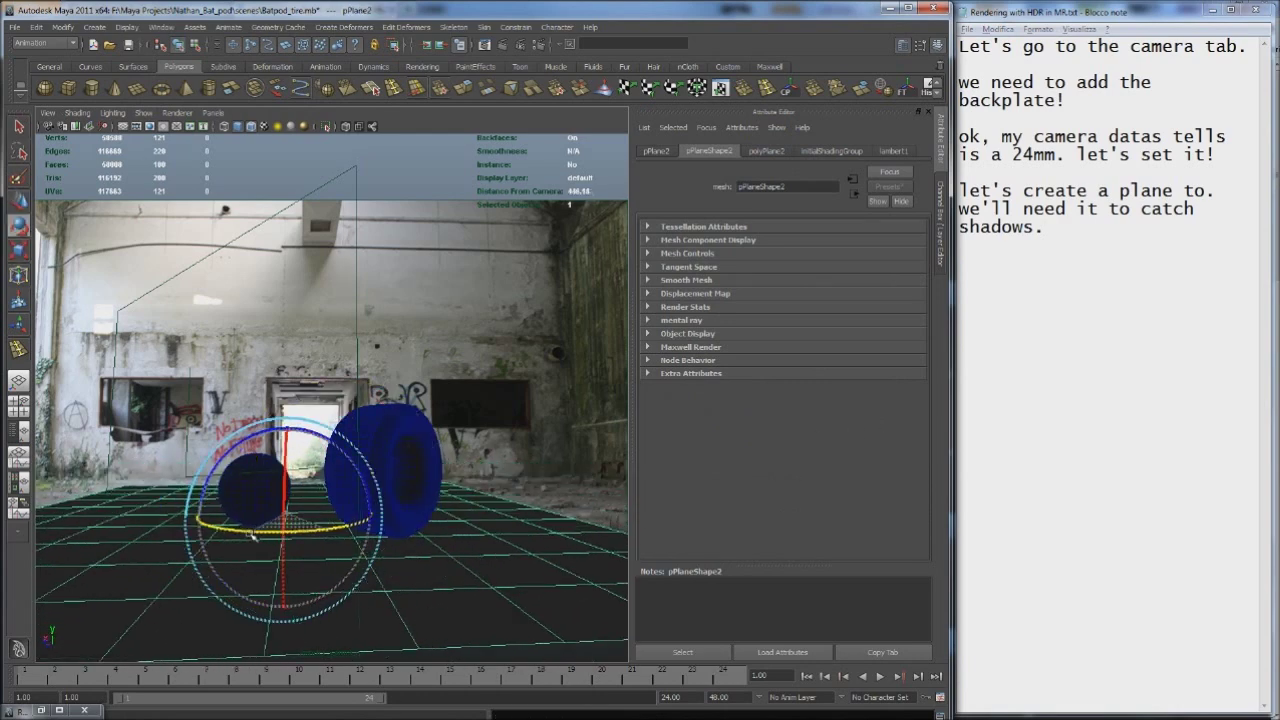
right_click_drag(329, 535, 300, 500, "alt")
double_click(18, 250)
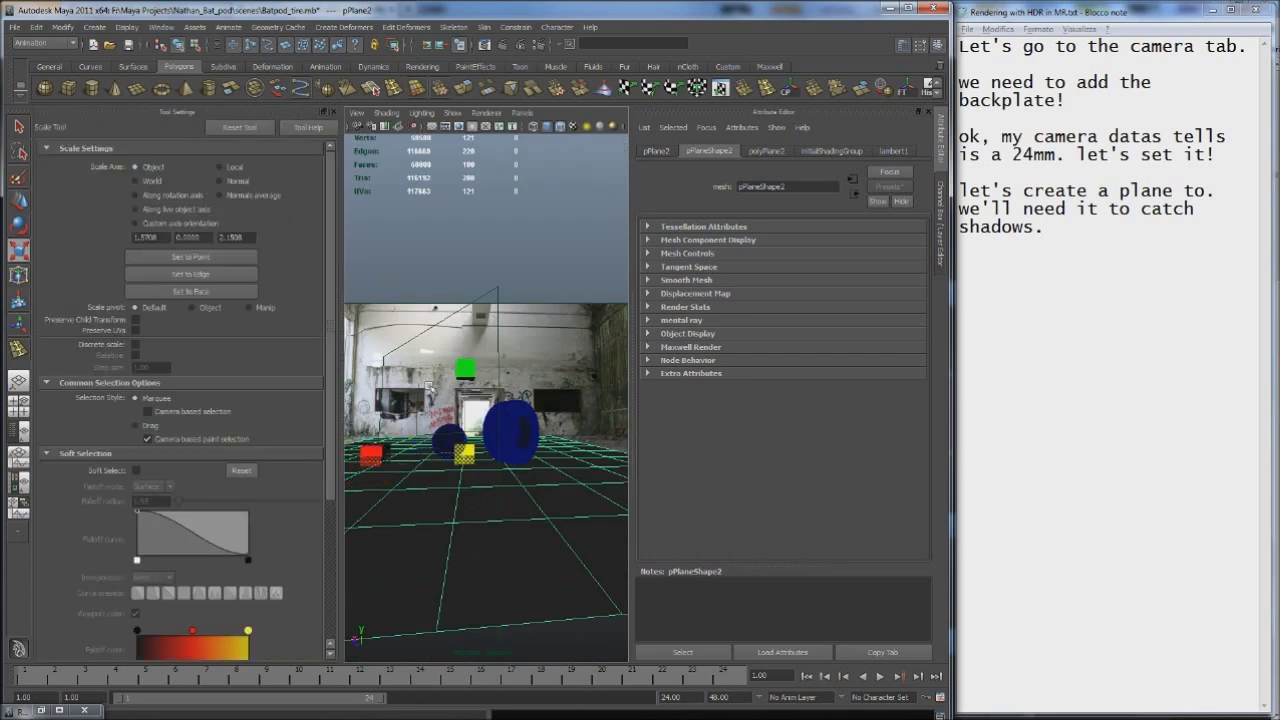
left_click(331, 111)
left_click(928, 111)
left_click(940, 215)
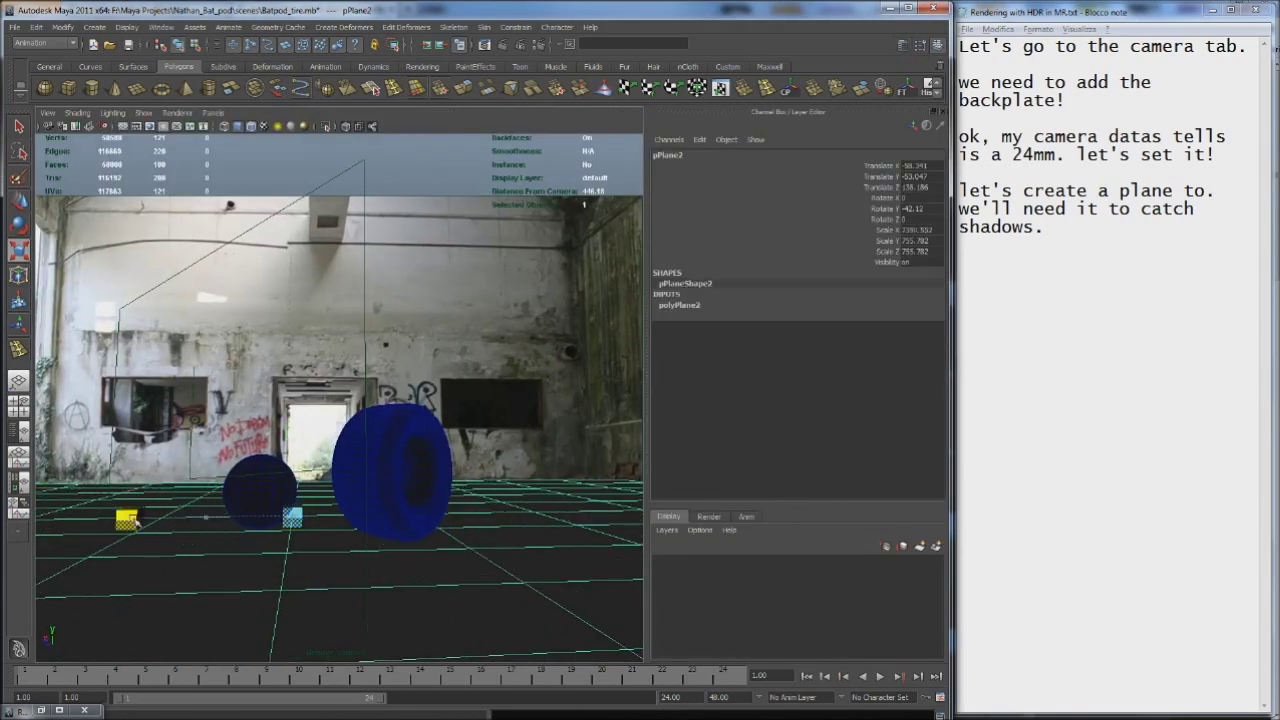
left_click_drag(229, 520, 244, 497)
key("e")
left_click_drag(370, 515, 493, 484)
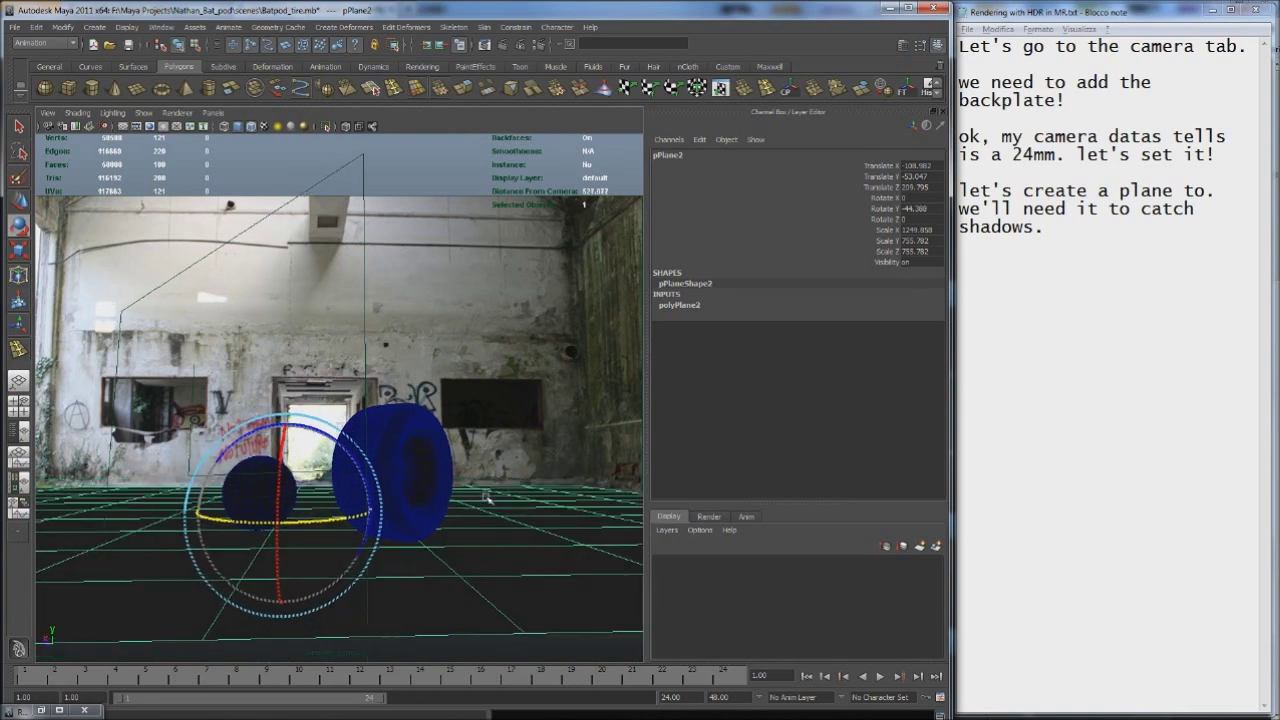
Raise the plane's back edge row upward to form a backdrop wall behind the tire and sphere
key("F10")
left_click(555, 490)
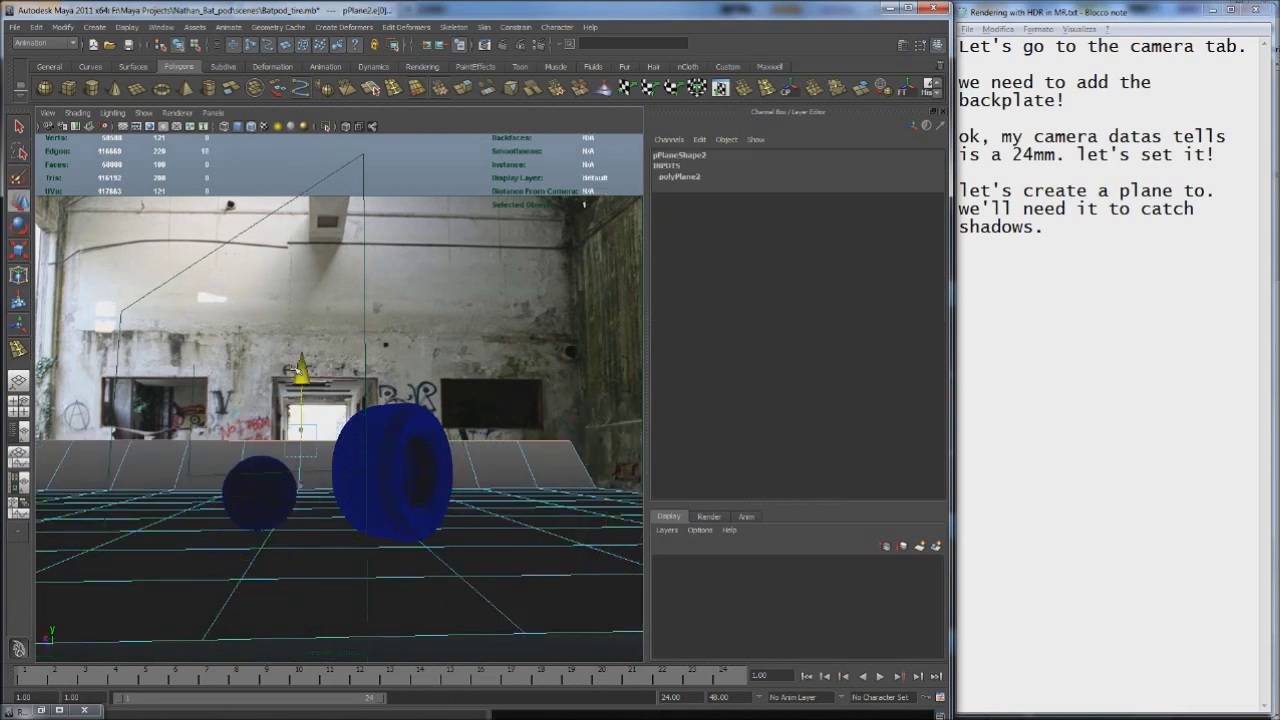
left_click_drag(299, 490, 299, 427)
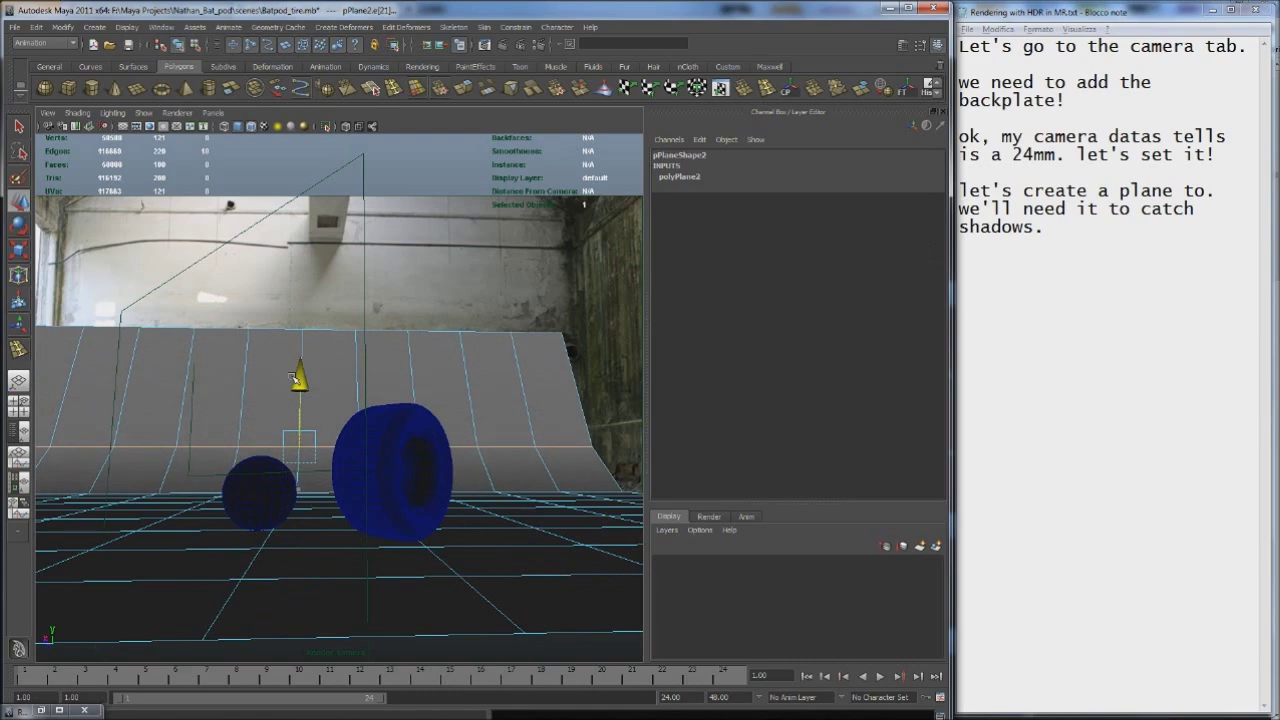
double_click(537, 335)
left_click_drag(300, 290, 304, 160)
left_click(255, 192)
left_click(575, 320)
key("F8")
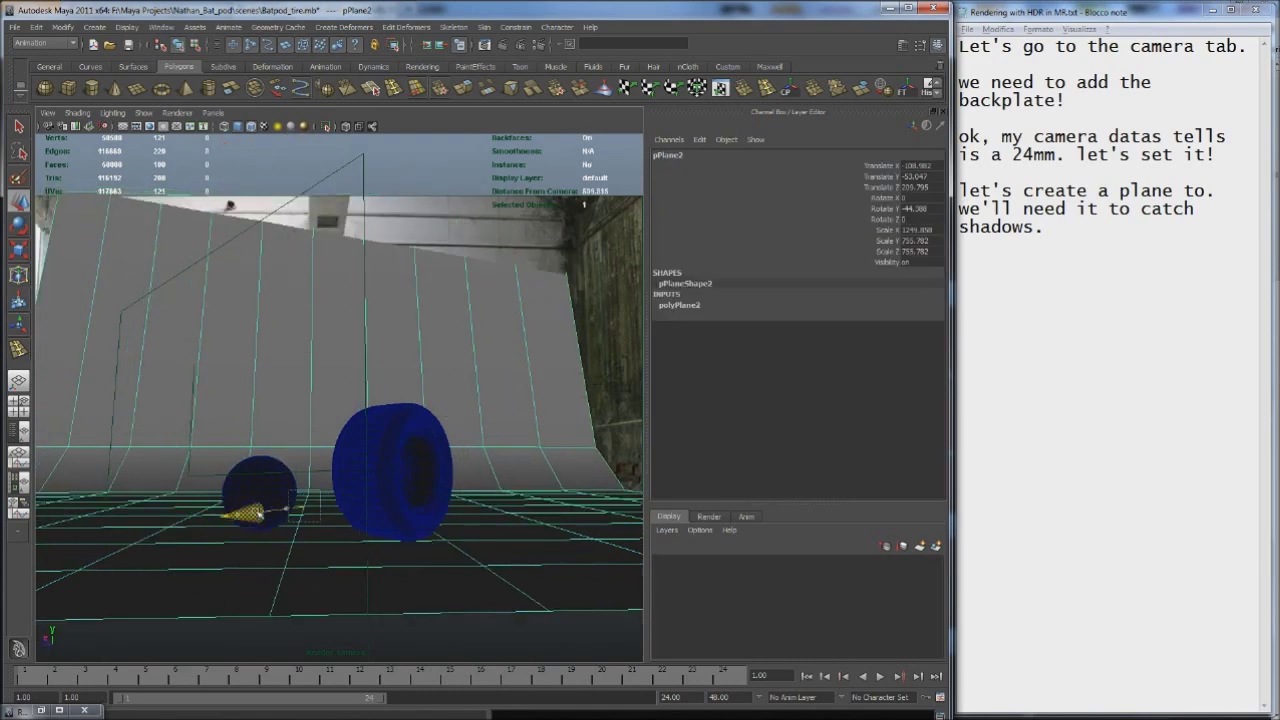
Deselect the plane and add 'that's ok.' to the notes
left_click(1060, 233)
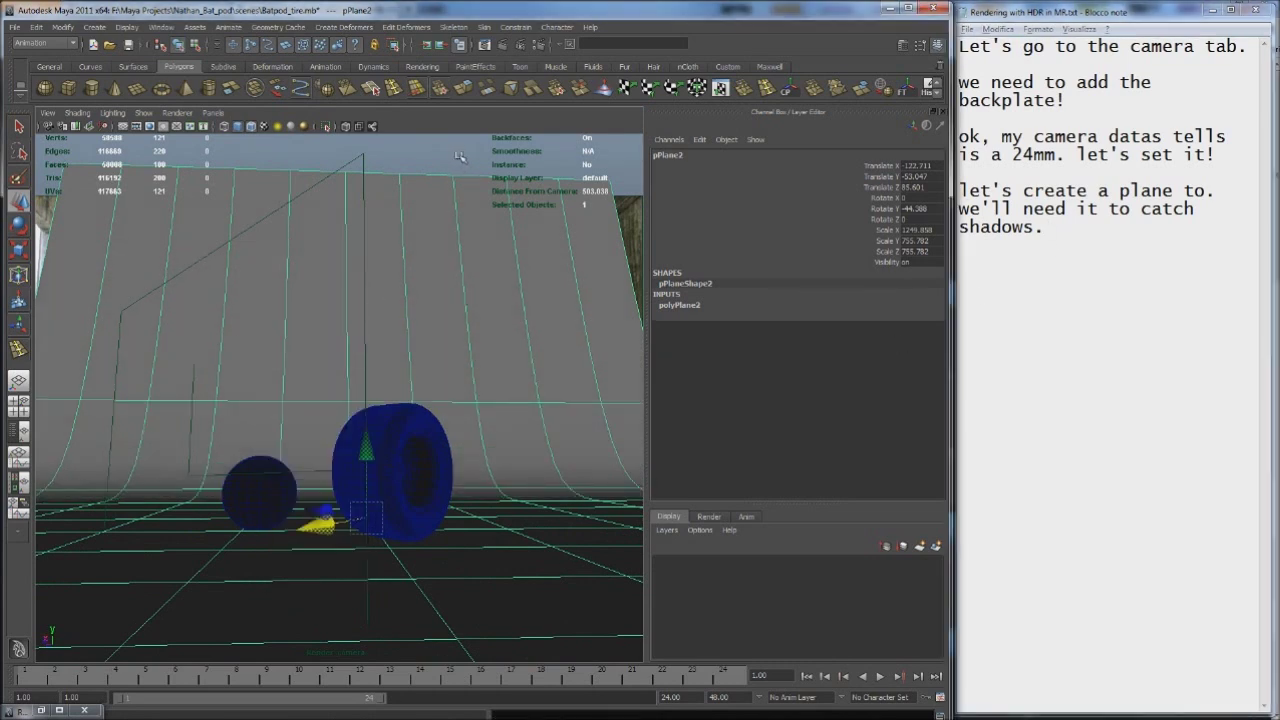
left_click(317, 340)
left_click(1067, 228)
key("BackSpace")
key("Return")
key("Return")
type("that's ok.")
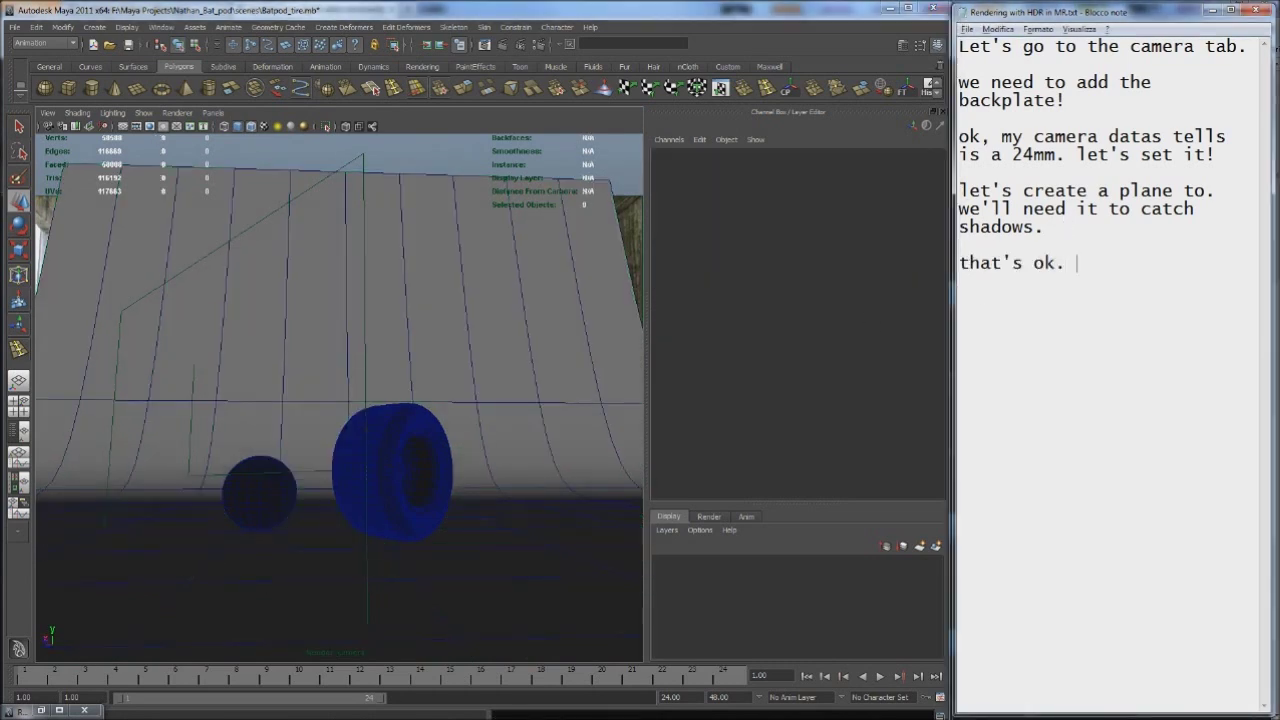
type("et's start working on ou")
type("r came")
type("4")
Bookmark the render camera's current view as cameraView1, noting 'let's save the camera position'
left_click(47, 113)
left_click(200, 243)
left_click(1233, 291)
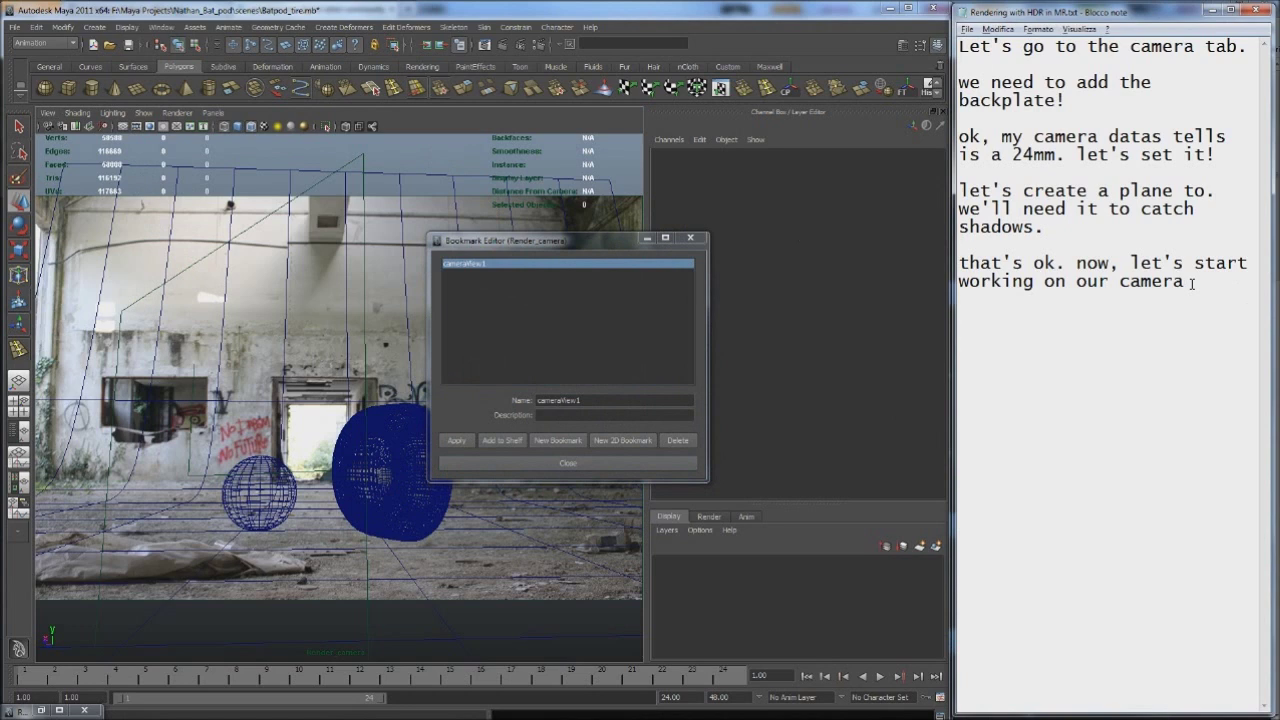
type("let's save the ")
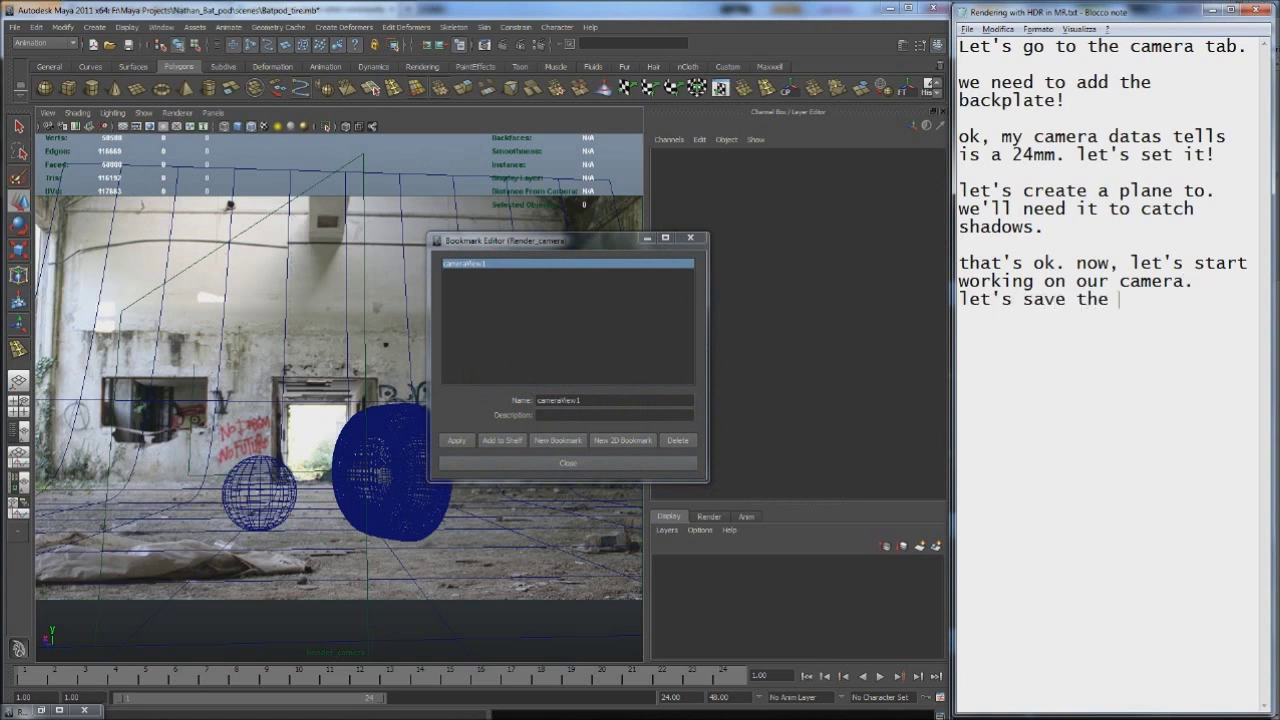
type("camera position")
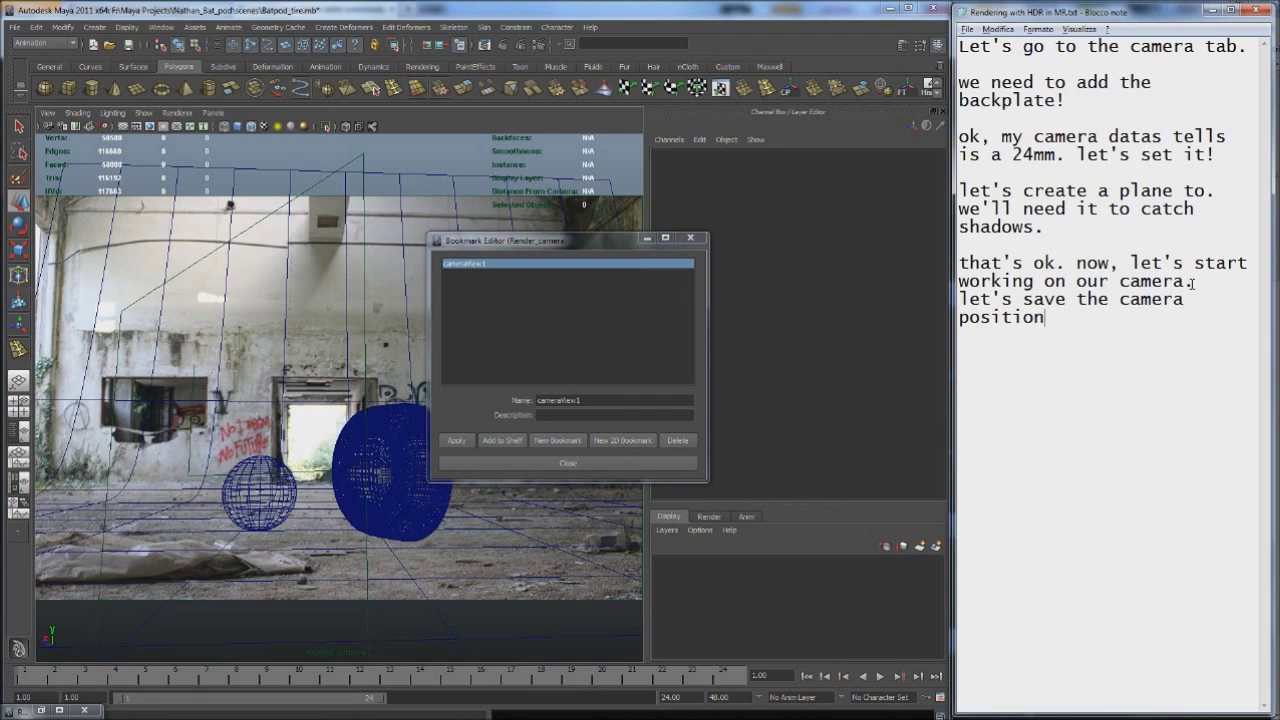
left_click(567, 463)
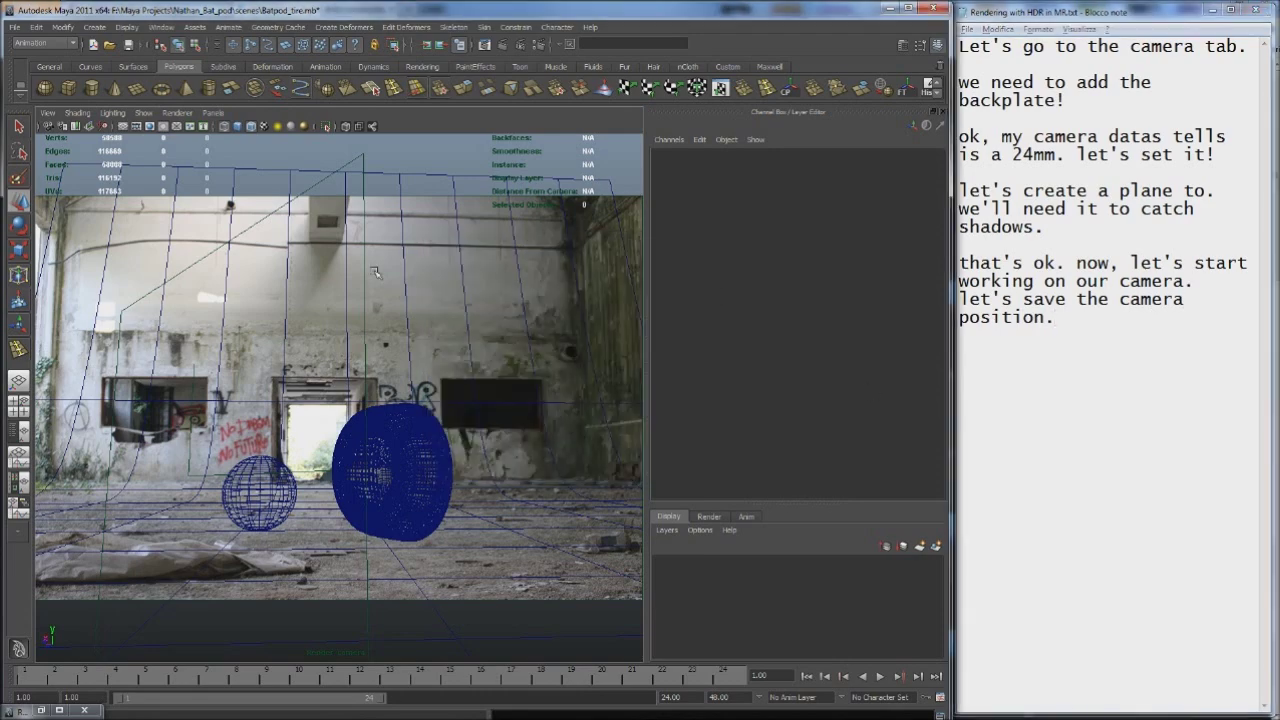
Bring up Hypershade with a larger node work area and note 'now need thre object.'
left_click_drag(293, 330, 387, 272, "alt")
left_click(46, 113)
left_click(182, 252)
left_click_drag(433, 404, 433, 288)
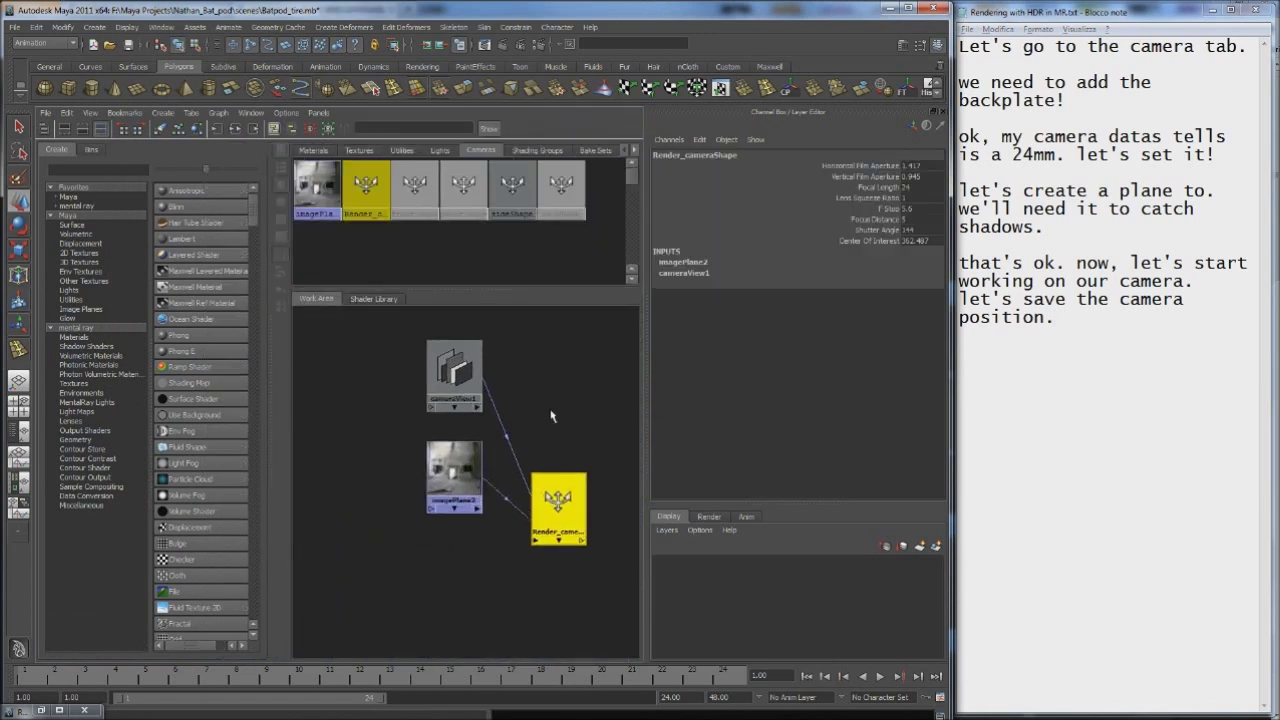
type("now need thre object.")
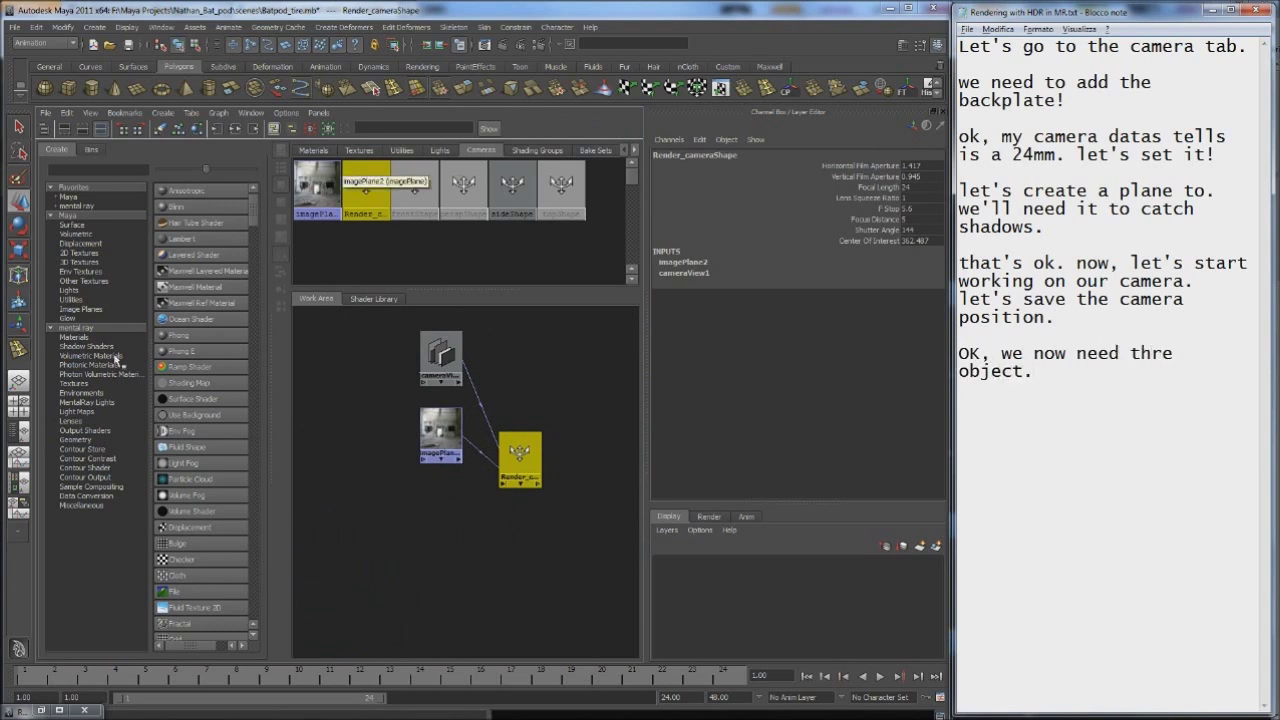
Create mip_cameramap, mip_matteshadow, mip_rayswitch_environment and mib_lookup_spherical nodes and frame them all
left_click(76, 205)
left_click(214, 240)
left_click(214, 255)
left_click(214, 271)
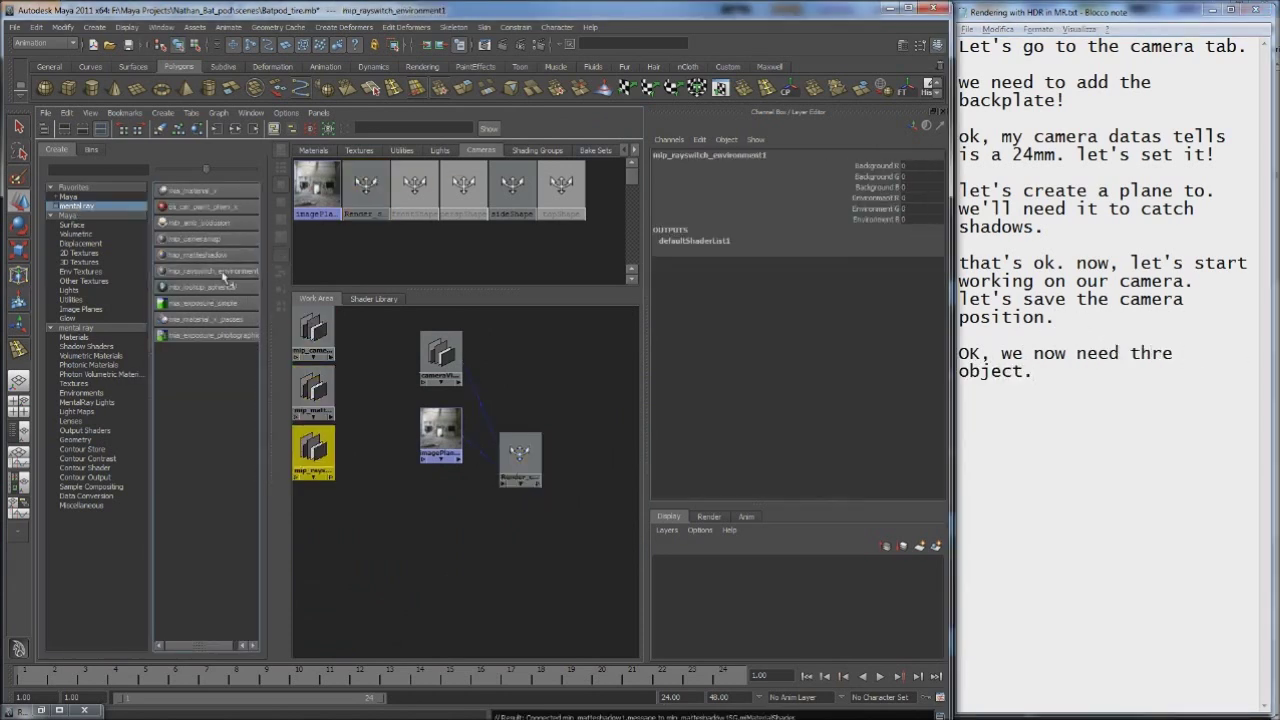
left_click(216, 287)
left_click(1045, 385)
type(", ok fo")
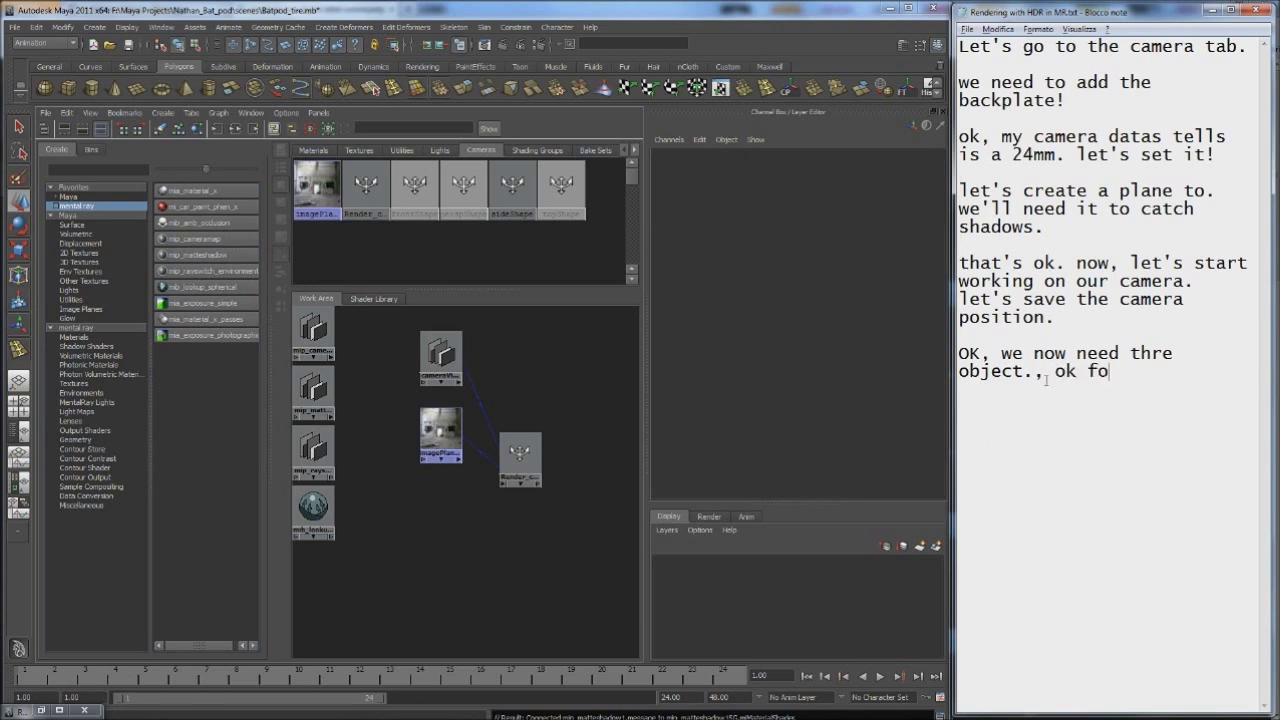
left_click(381, 398)
key("a")
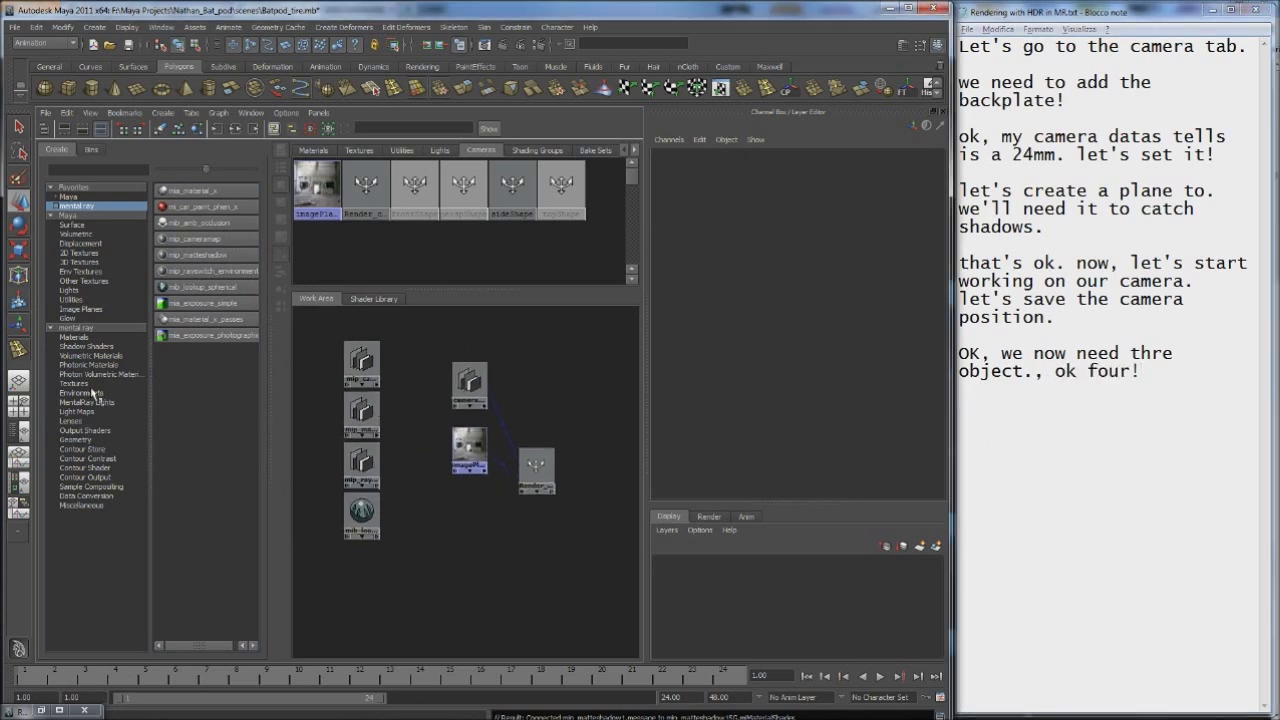
left_click(1149, 371)
type("u can find em by entering mip")
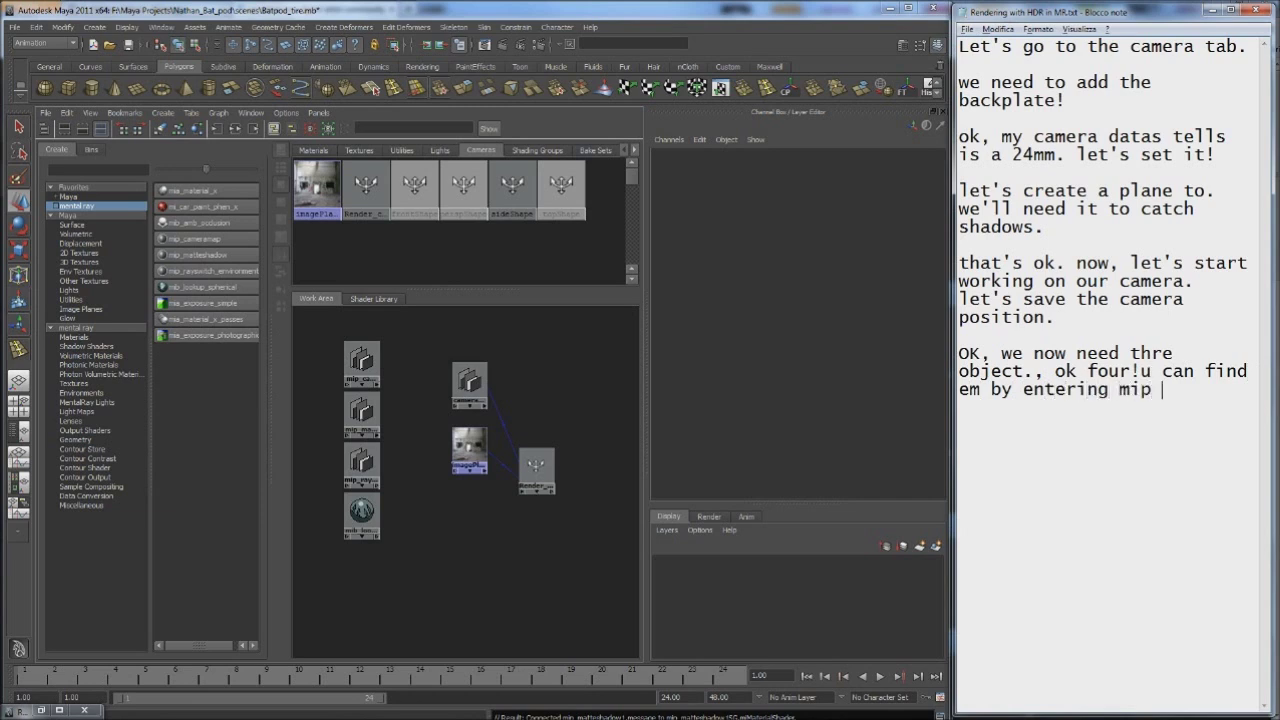
type("in the top tab")
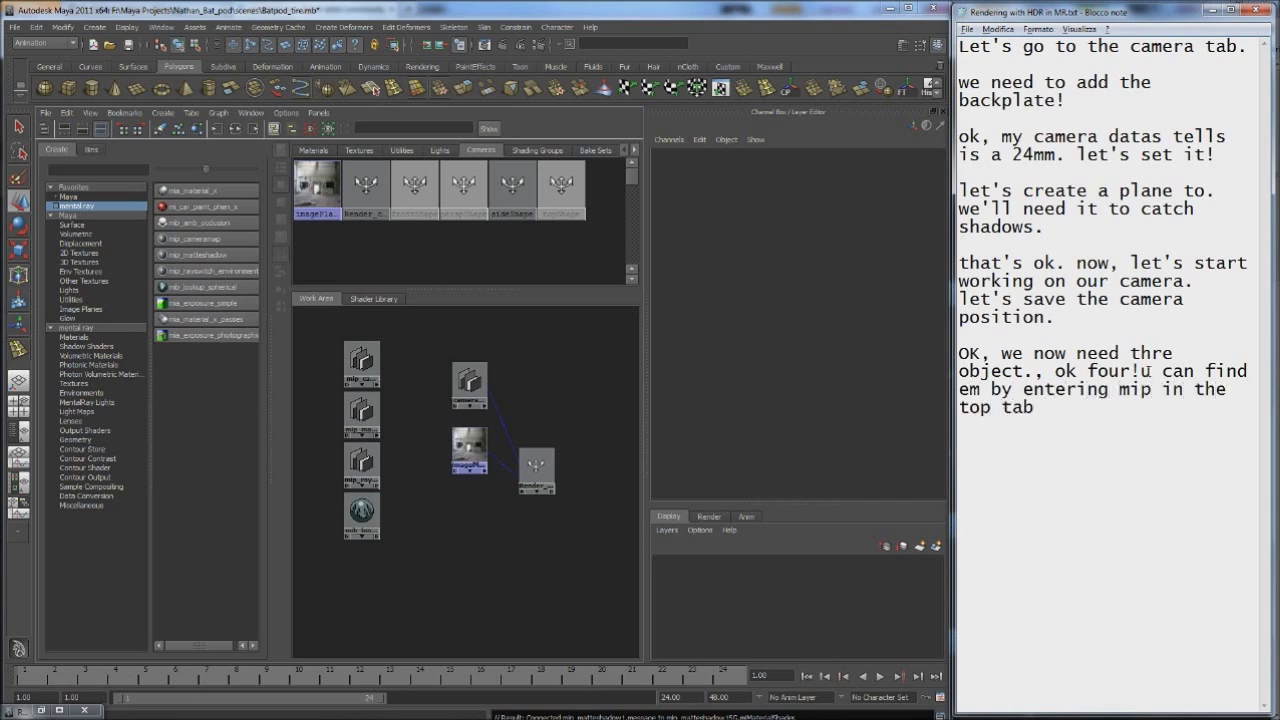
Filter the mental ray node list by 'mip' and note cameramap, matteshadow, rayswitch and mib
left_click(99, 169)
left_click(110, 327)
left_click(93, 169)
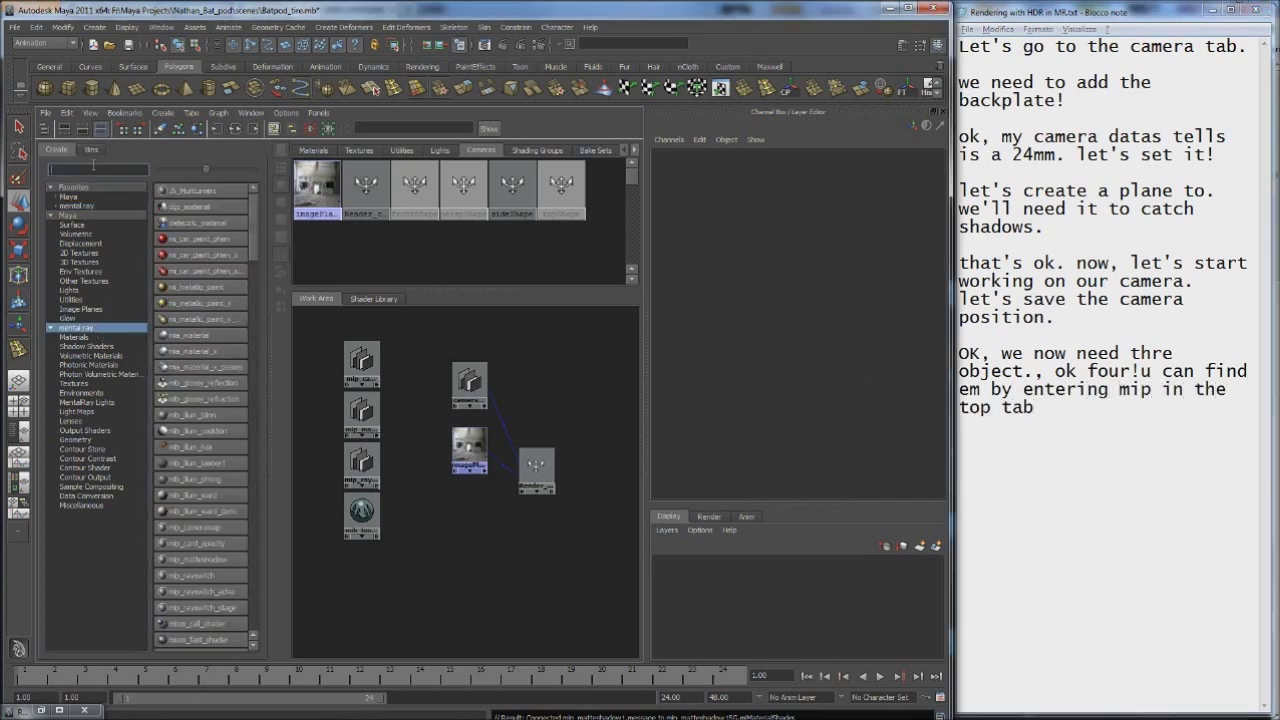
type("mip")
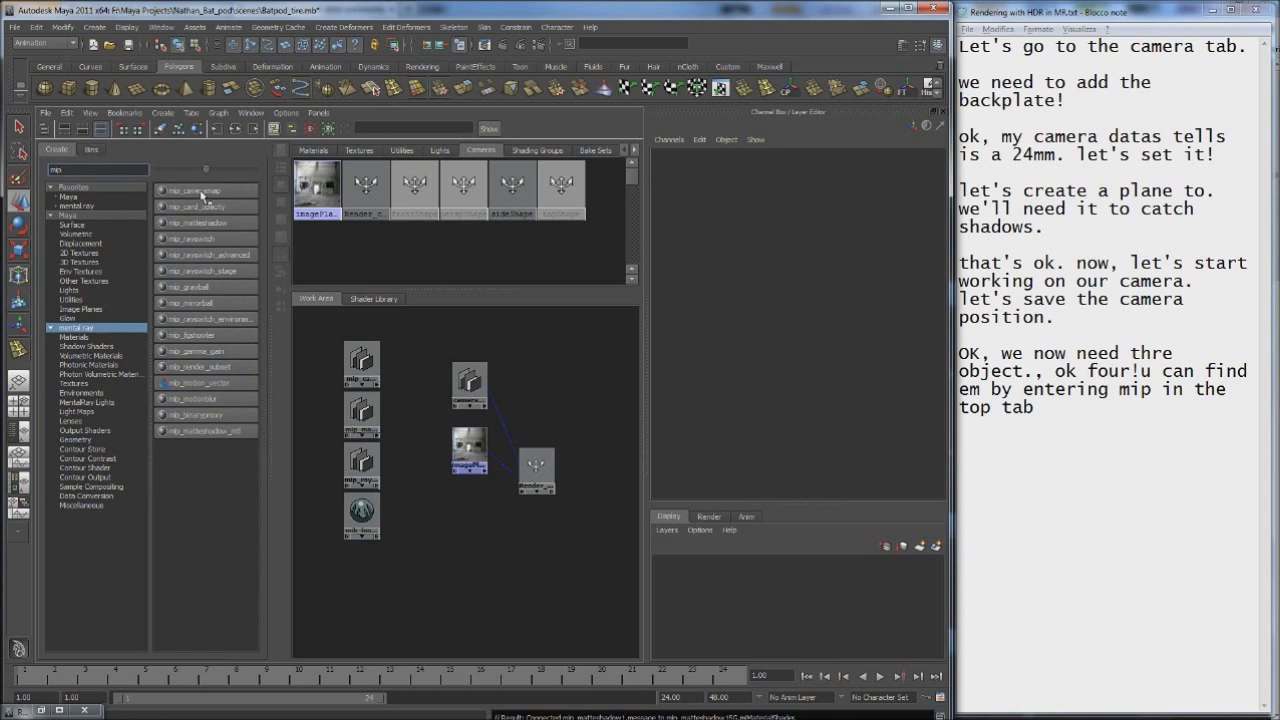
left_click(1044, 413)
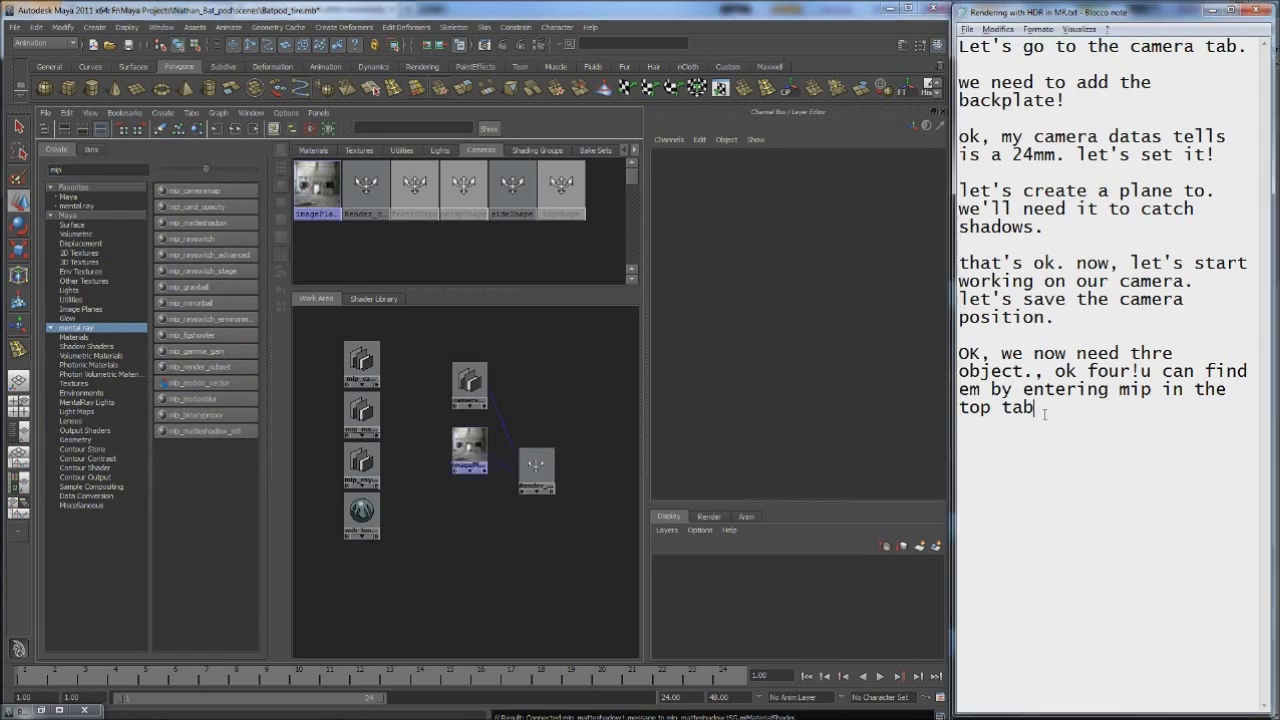
type("(cameramap, ")
type("matteshadow,rayswitch)")
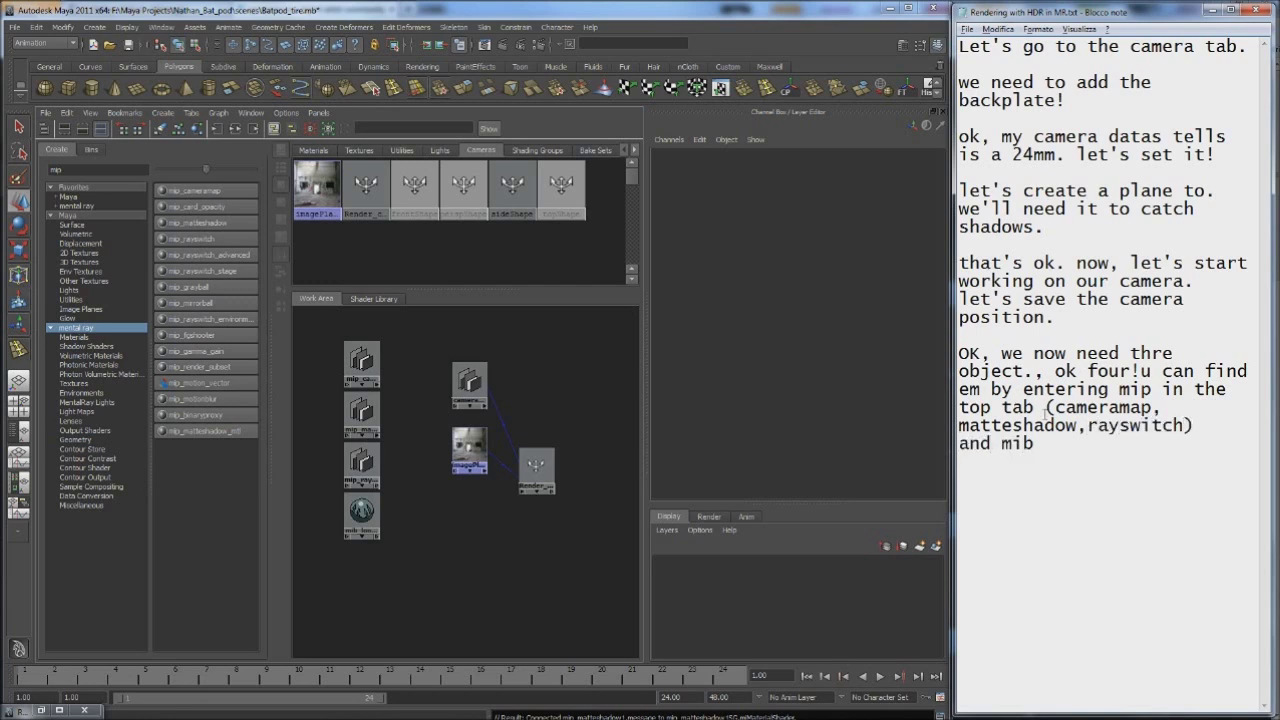
type(" and mib for the lookup spherical")
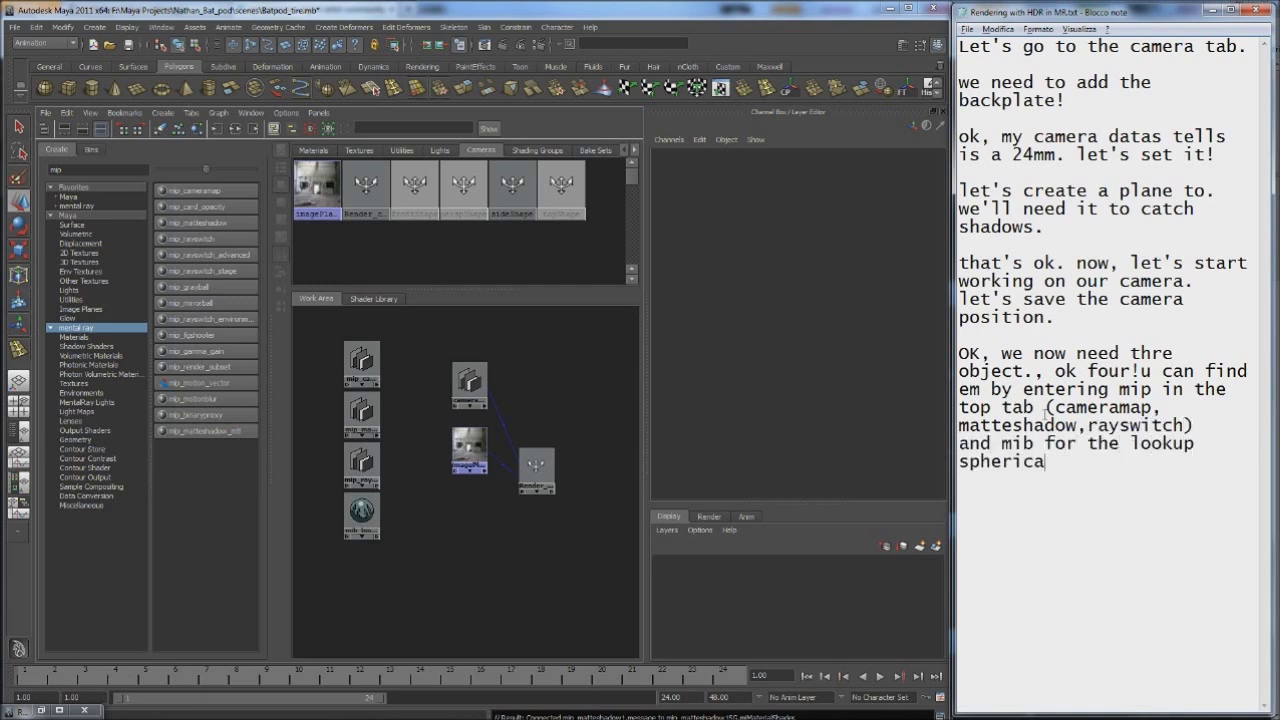
type(".")
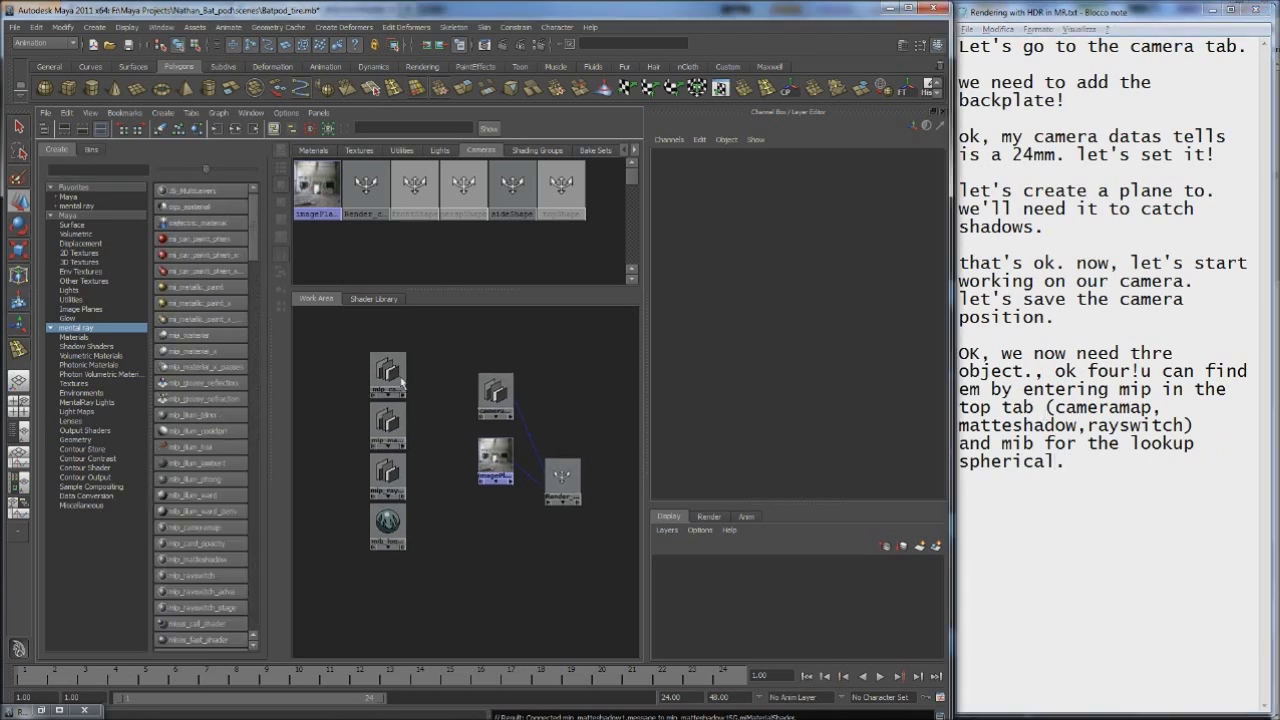
Arrange the new nodes, select mip_rayswitch_environment and note the connections to make
left_click(567, 480)
left_click(345, 538)
left_click(332, 460)
left_click(409, 500)
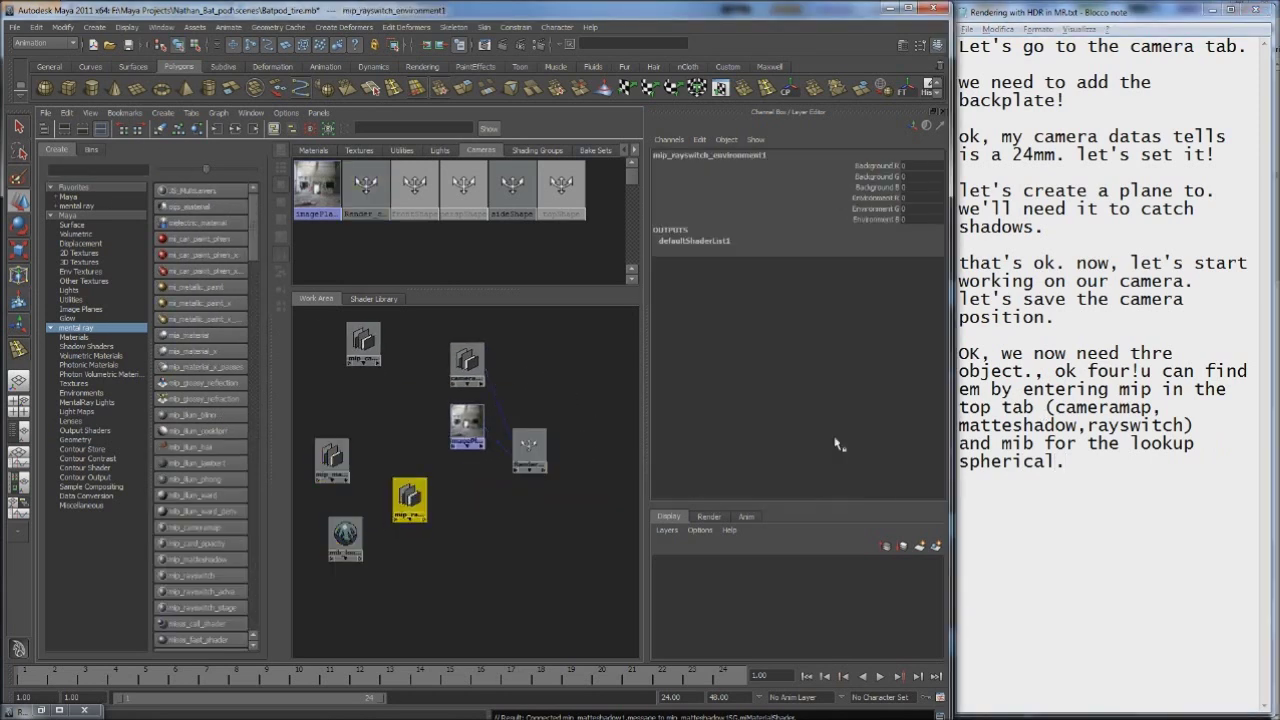
left_click(1093, 462)
key("Return")
key("Return")
type("Now, we need to connect mib lookup a")
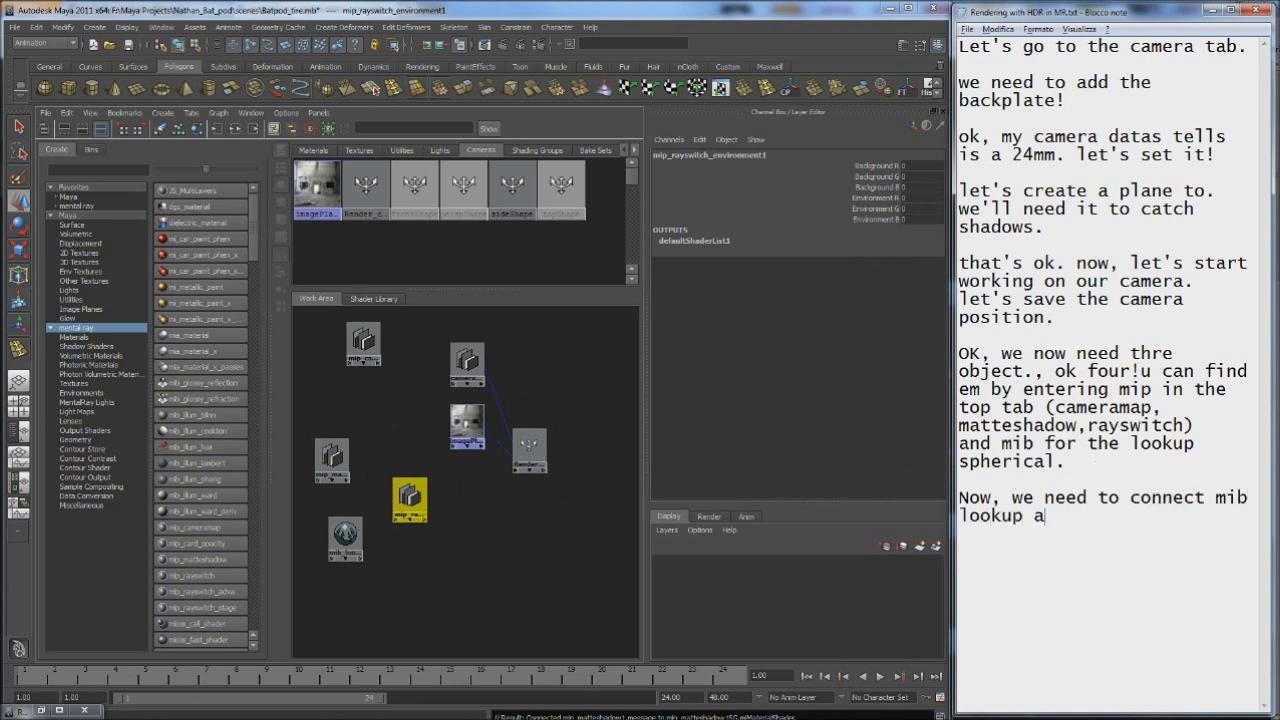
type("nd cameramap inside the rays")
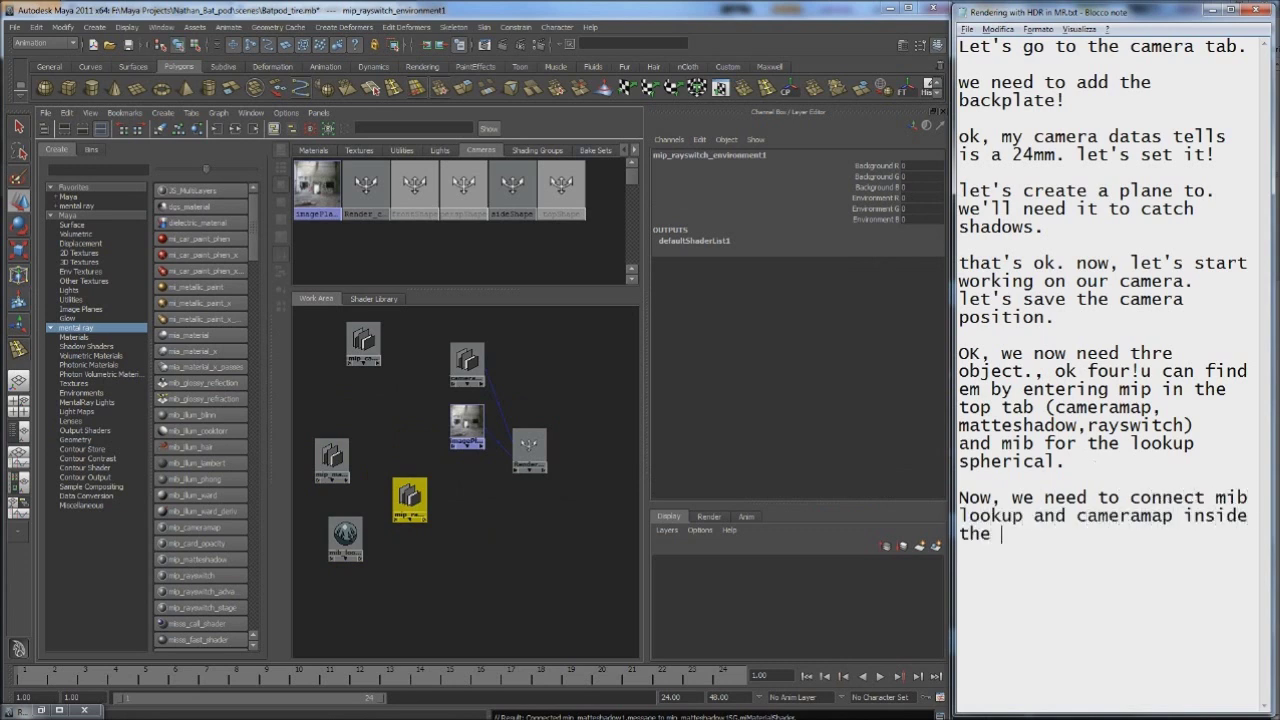
type("witch node.")
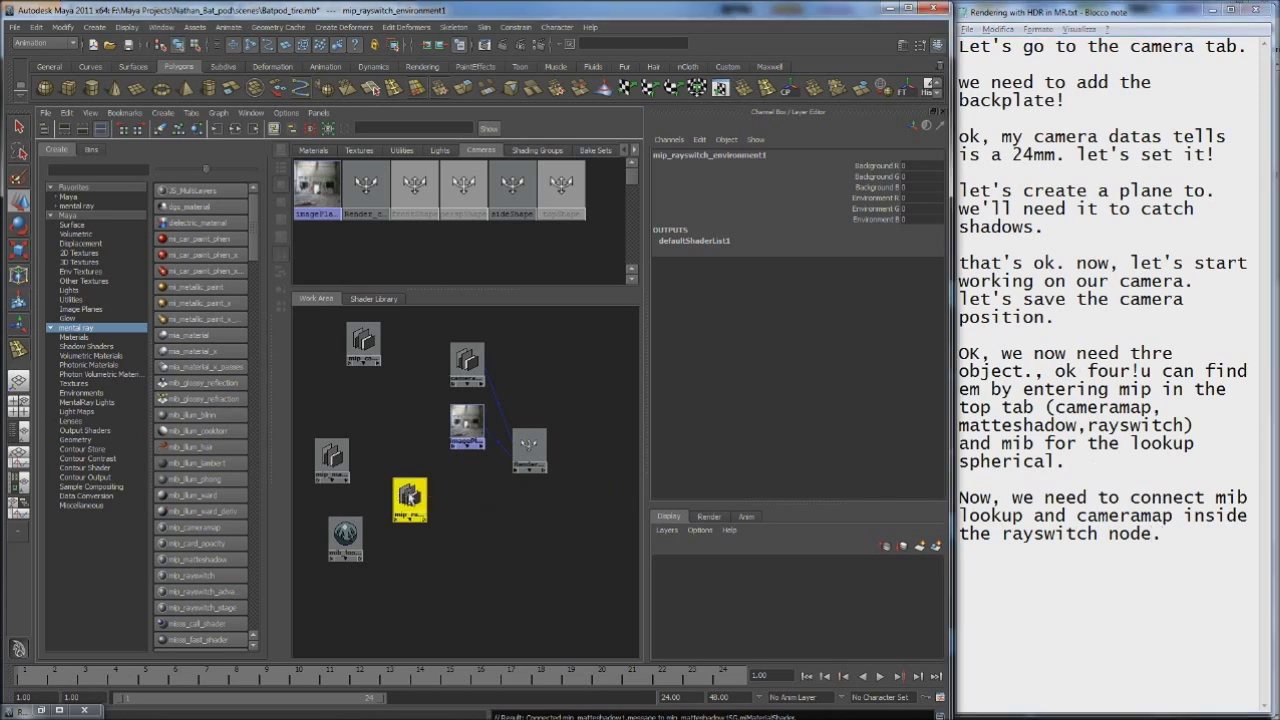
type("Do that dr")
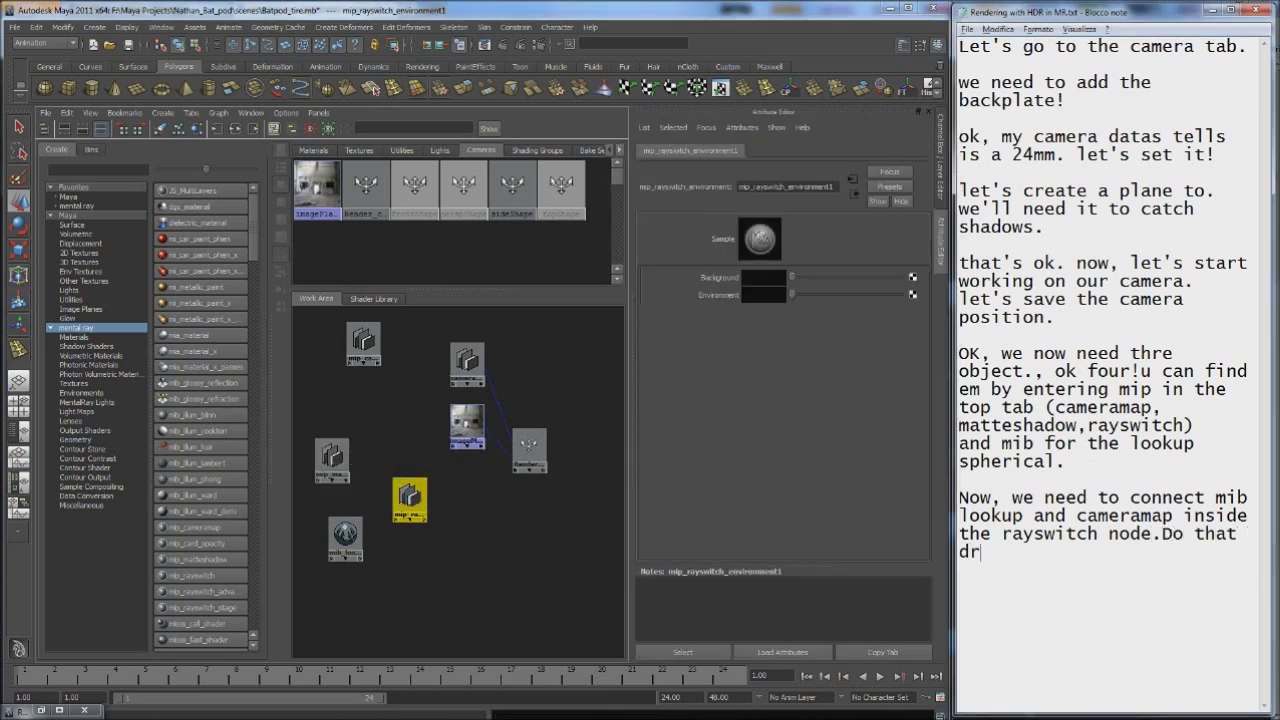
type("agging with middle mouse botton")
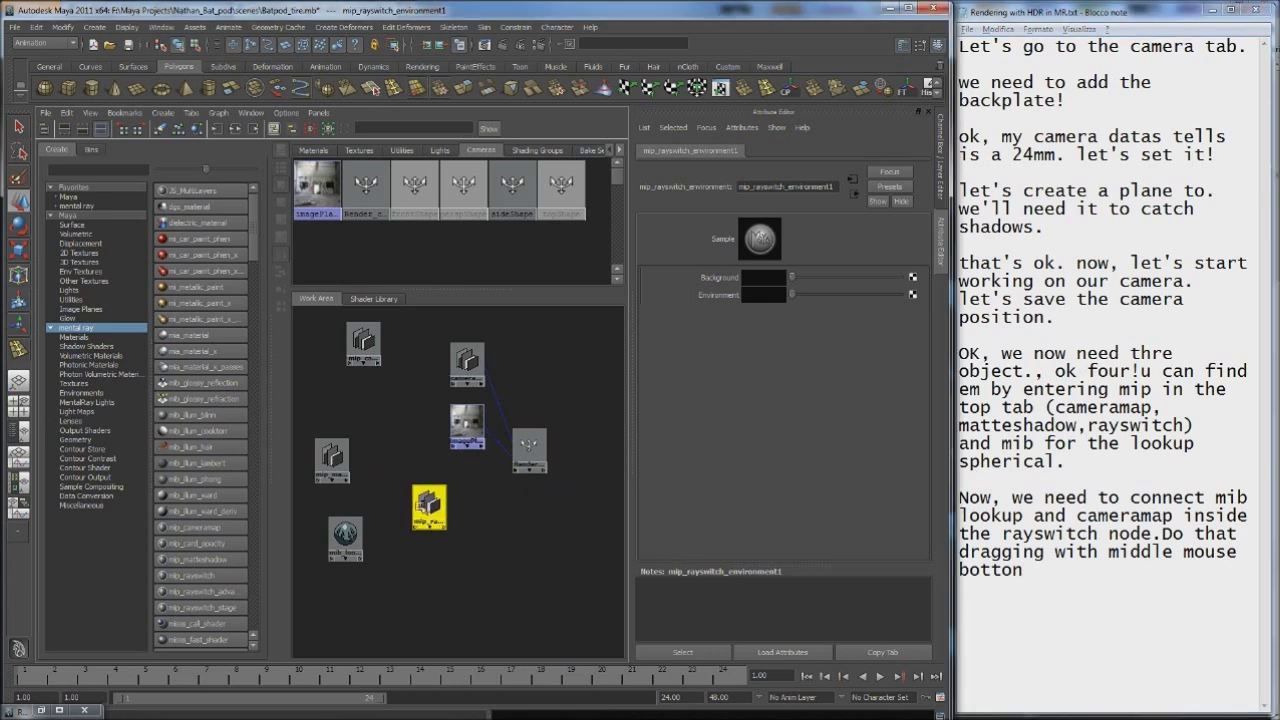
Plug mib_lookup_spherical into the rayswitch's environment and mip_cameramap into its background
middle_click_drag(345, 535, 428, 507)
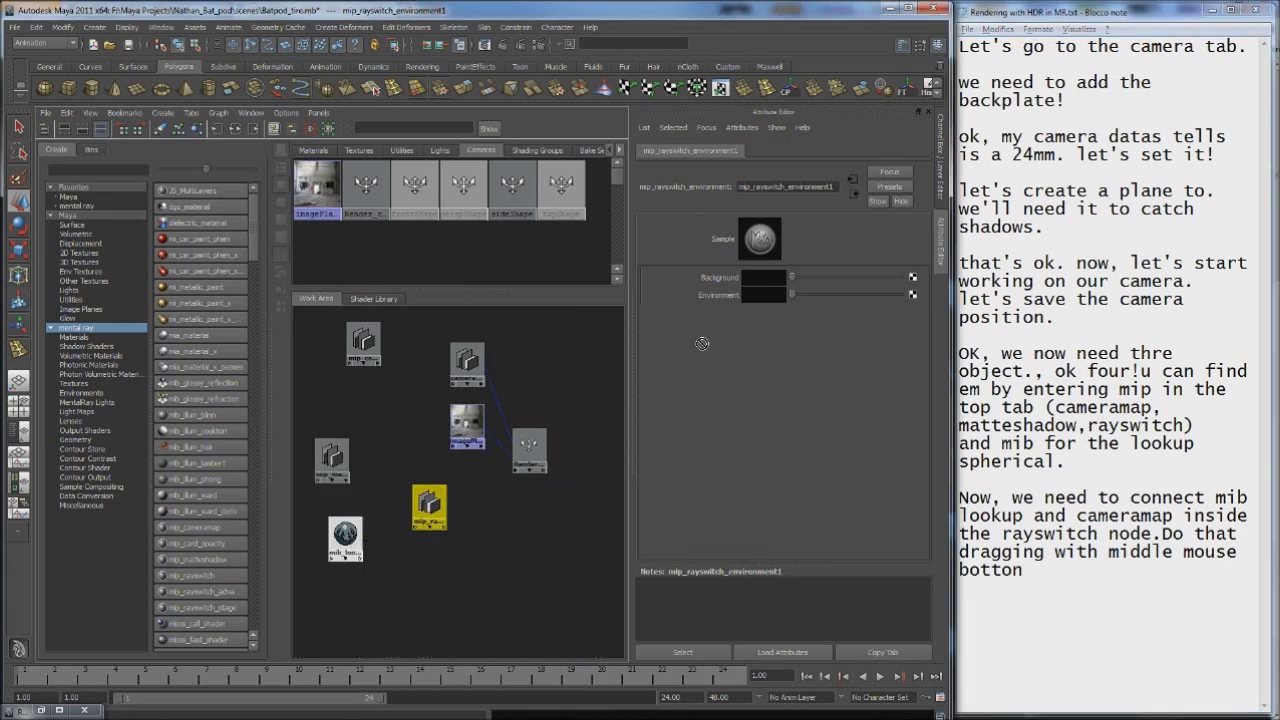
left_click_drag(363, 343, 380, 600)
middle_click_drag(380, 600, 428, 507)
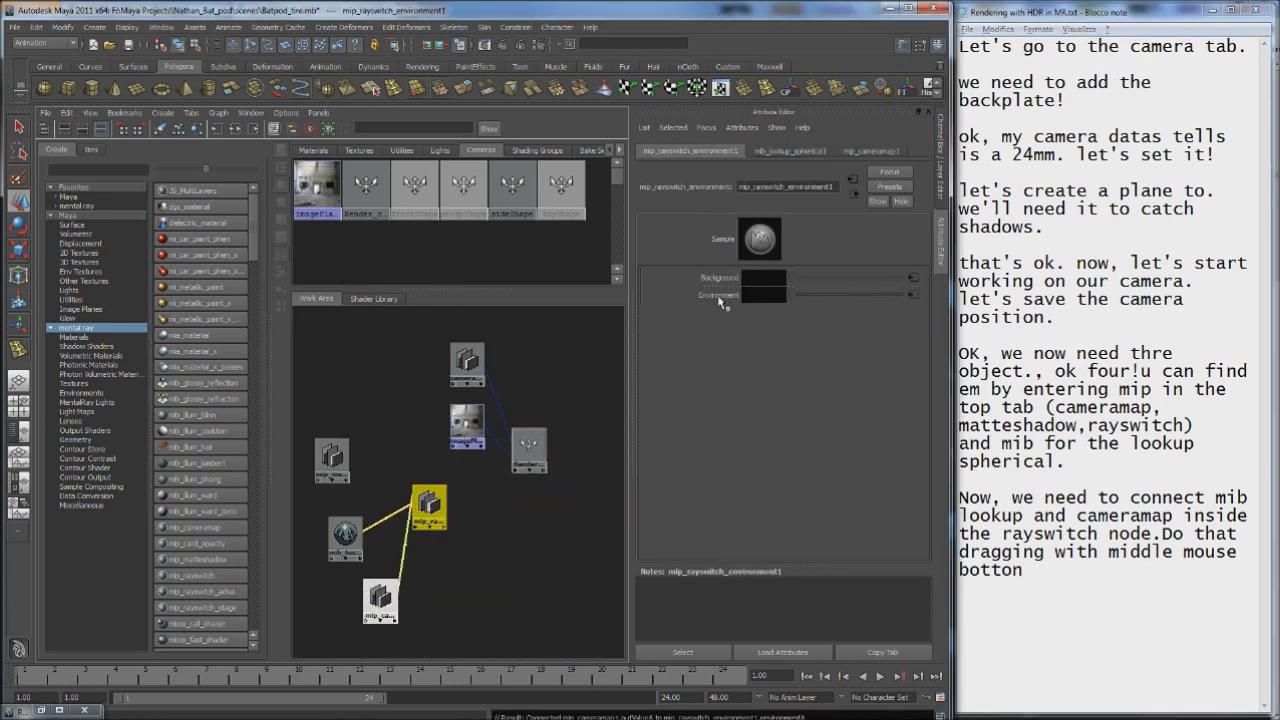
left_click(1045, 571)
type("p, inside the")
key("BackSpace")
key("BackSpace")
type("viro, andcameramap inside the")
key("BackSpace")
type("back")
Tidy the node graph and rewrite the notes explaining what each node does
mouse_move(380, 598)
left_mouse_down()
mouse_move(371, 432)
mouse_move(398, 355)
left_mouse_up()
left_click_drag(428, 505, 460, 535)
left_click(1140, 647)
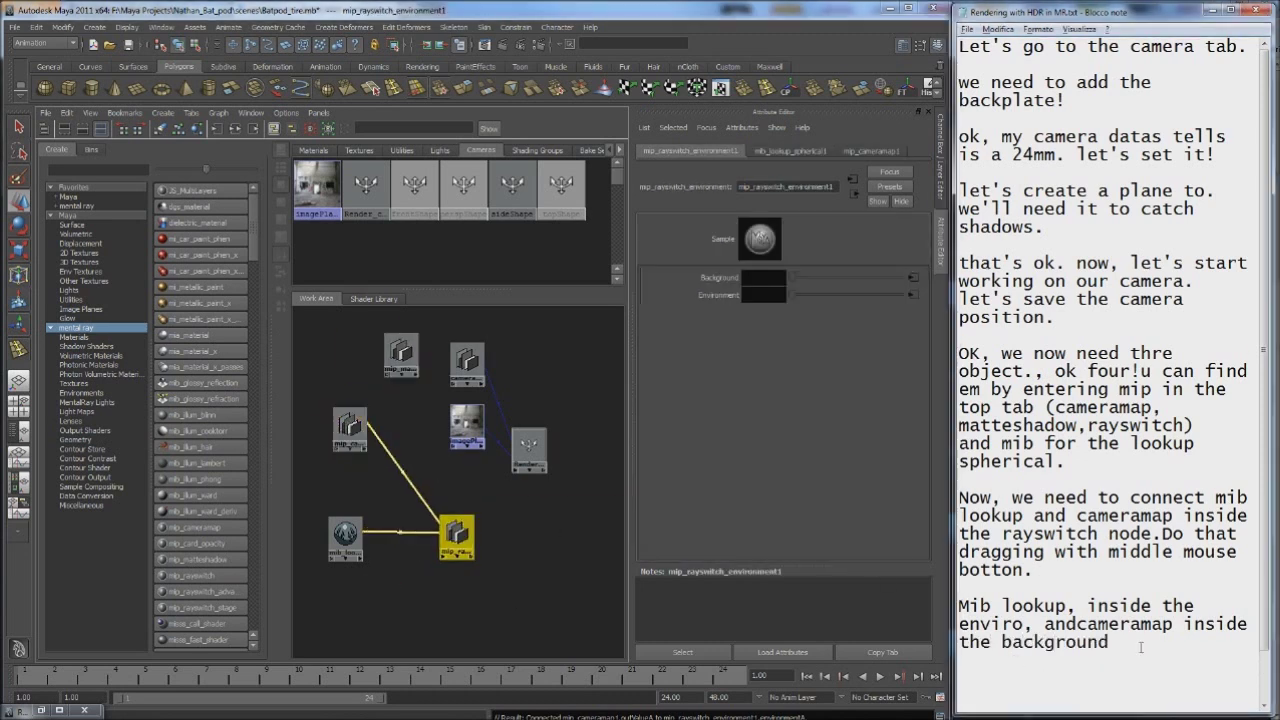
key("ctrl+a")
type("Now, l")
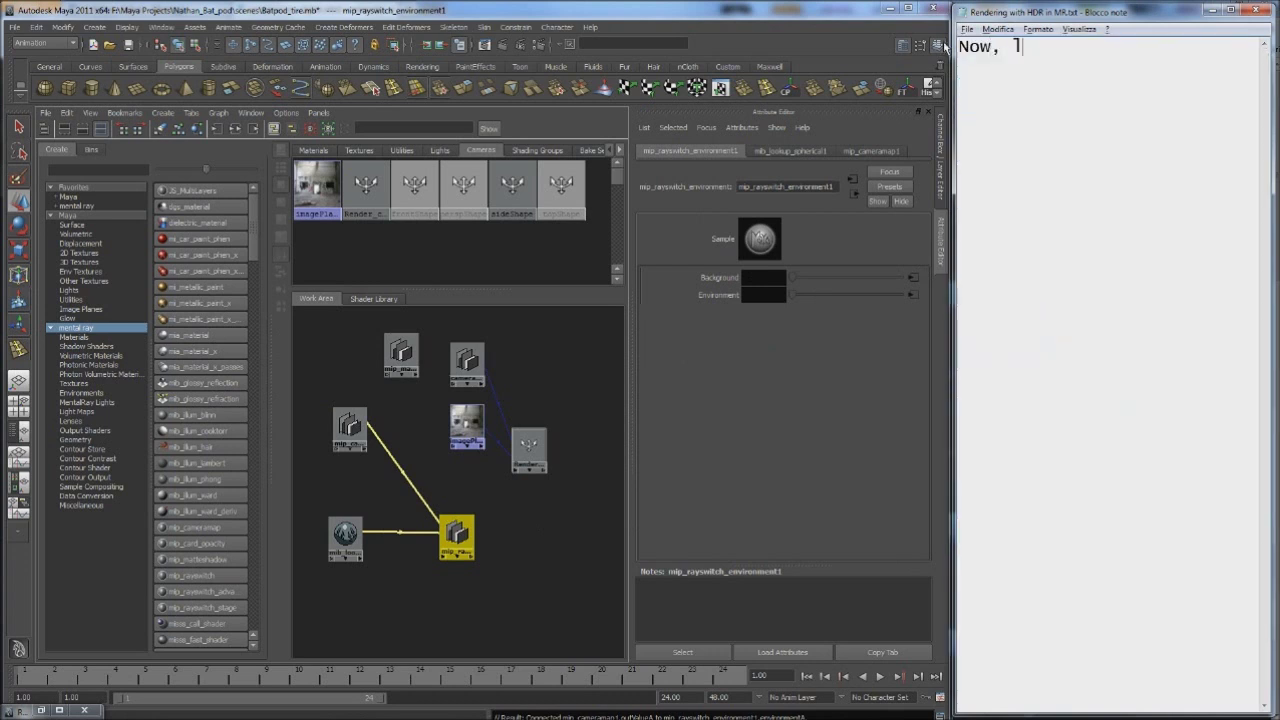
type("et's finish those two nodes")
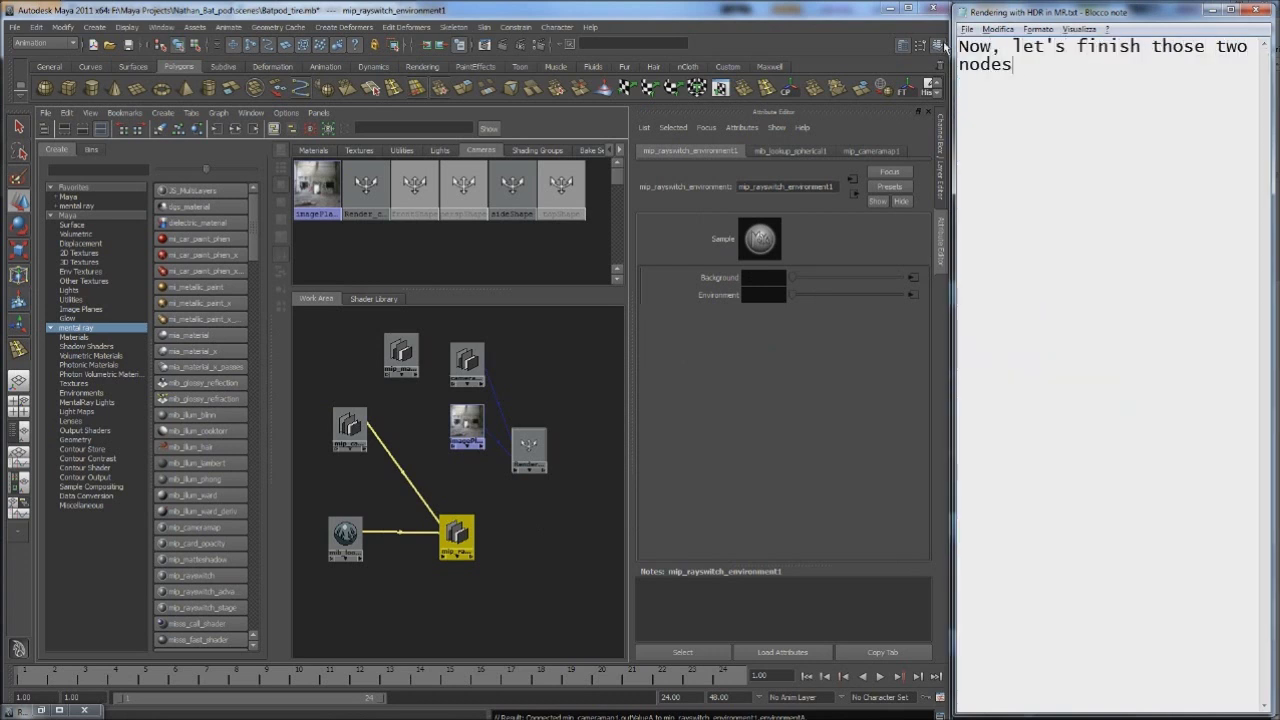
type(". Mib lookup tells ")
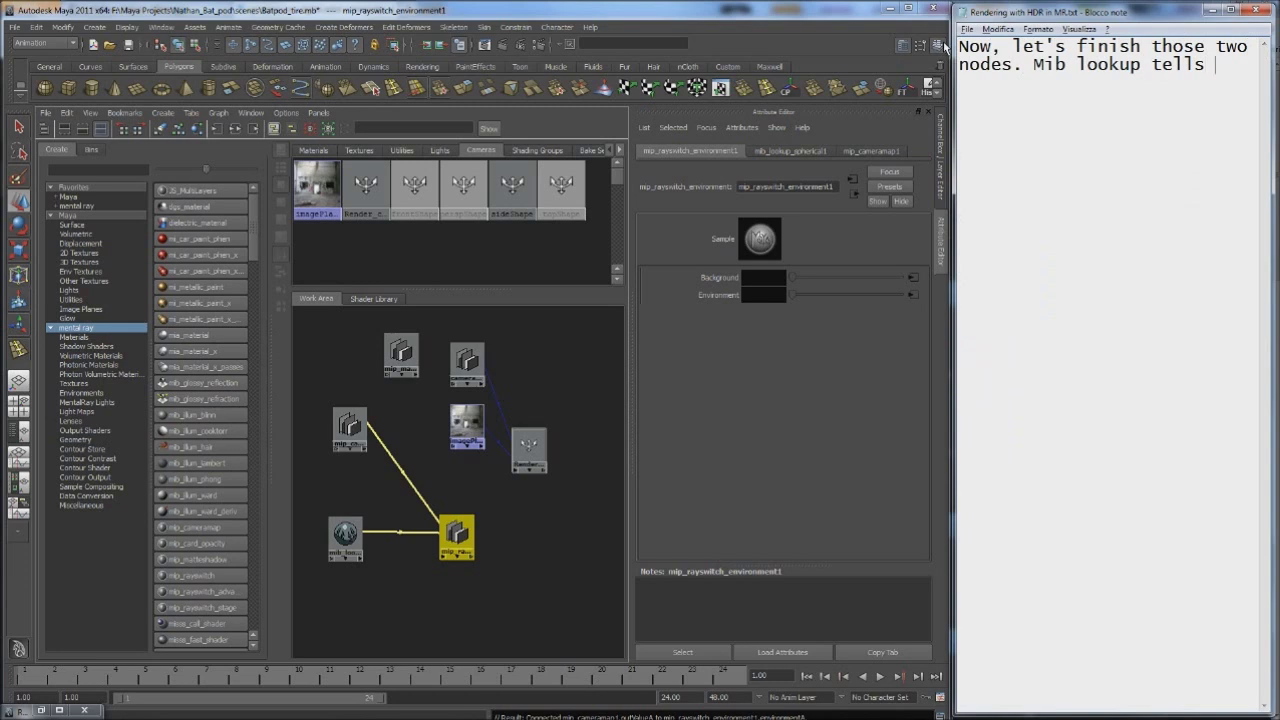
type("maya wich is the enviro ")
type("around the camera. Camera map ")
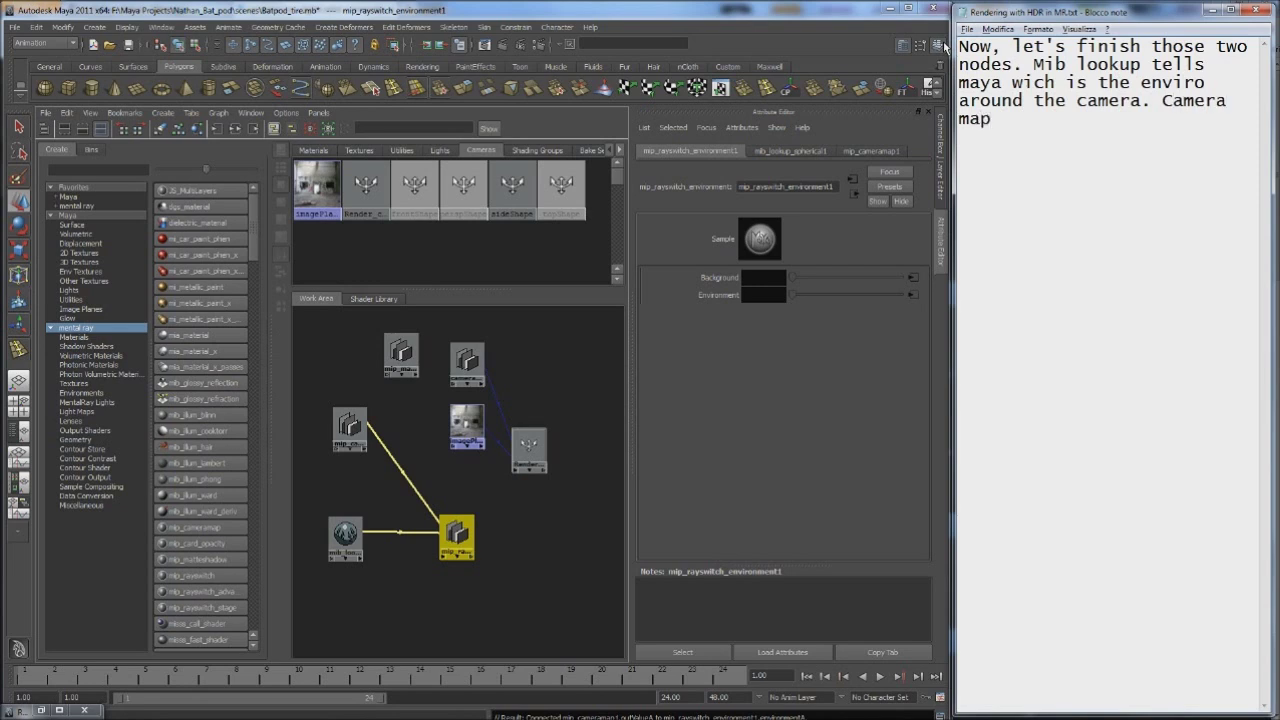
type("tell what's on the back")
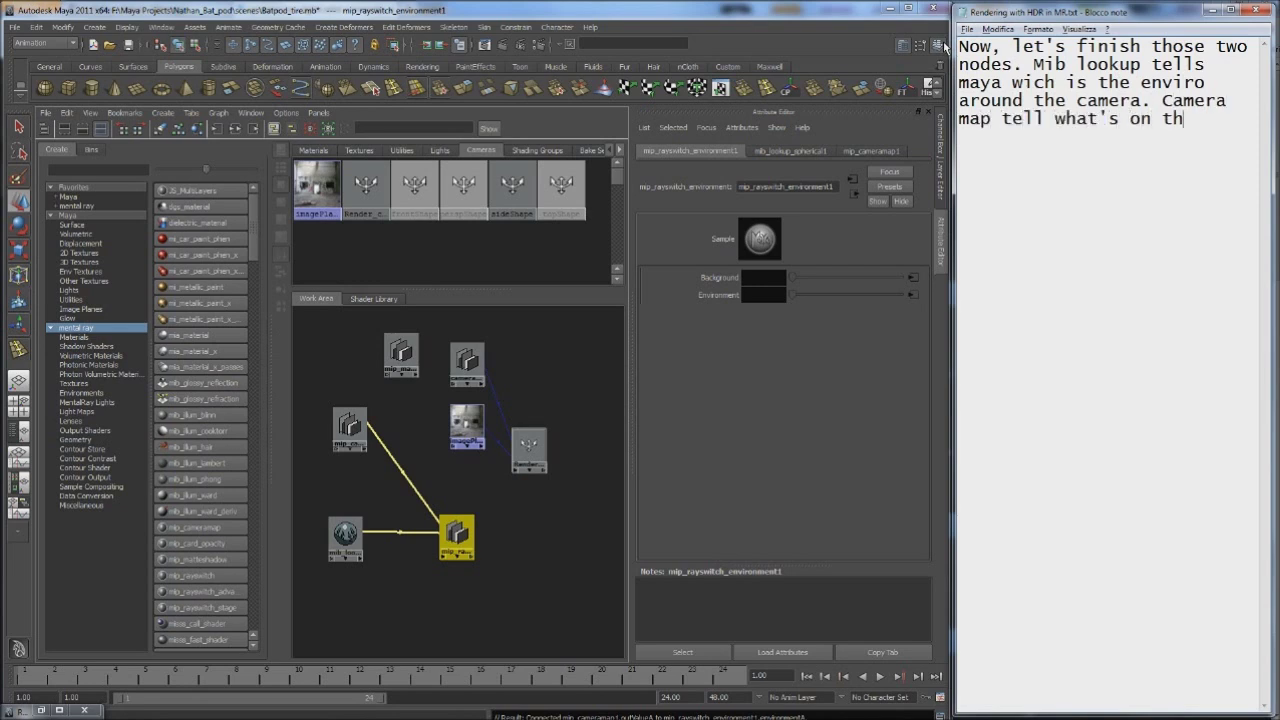
type("ground, ou")
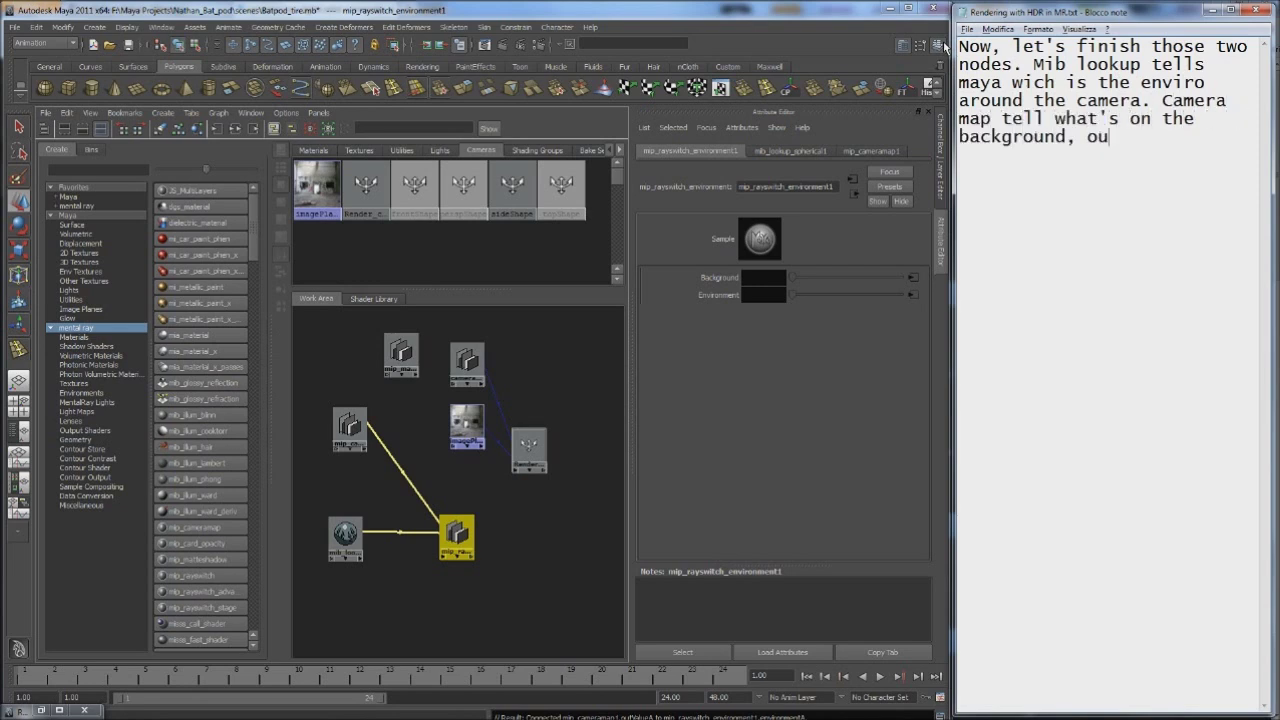
type("r backplate.")
left_click_drag(345, 533, 359, 568)
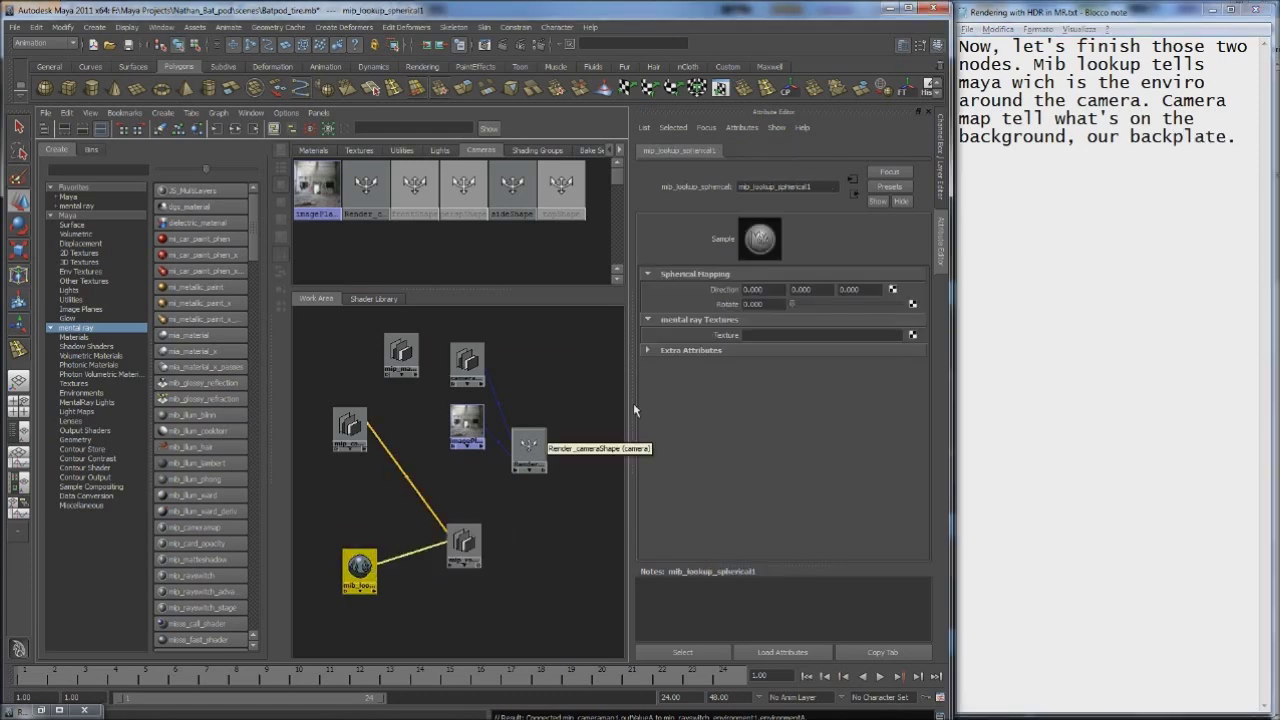
Give mib_lookup_spherical a mental ray texture, browse to F:\Lavoro\HDRI images, and note plugging the HDR in
left_click(912, 336)
left_click(888, 404)
left_click(412, 146)
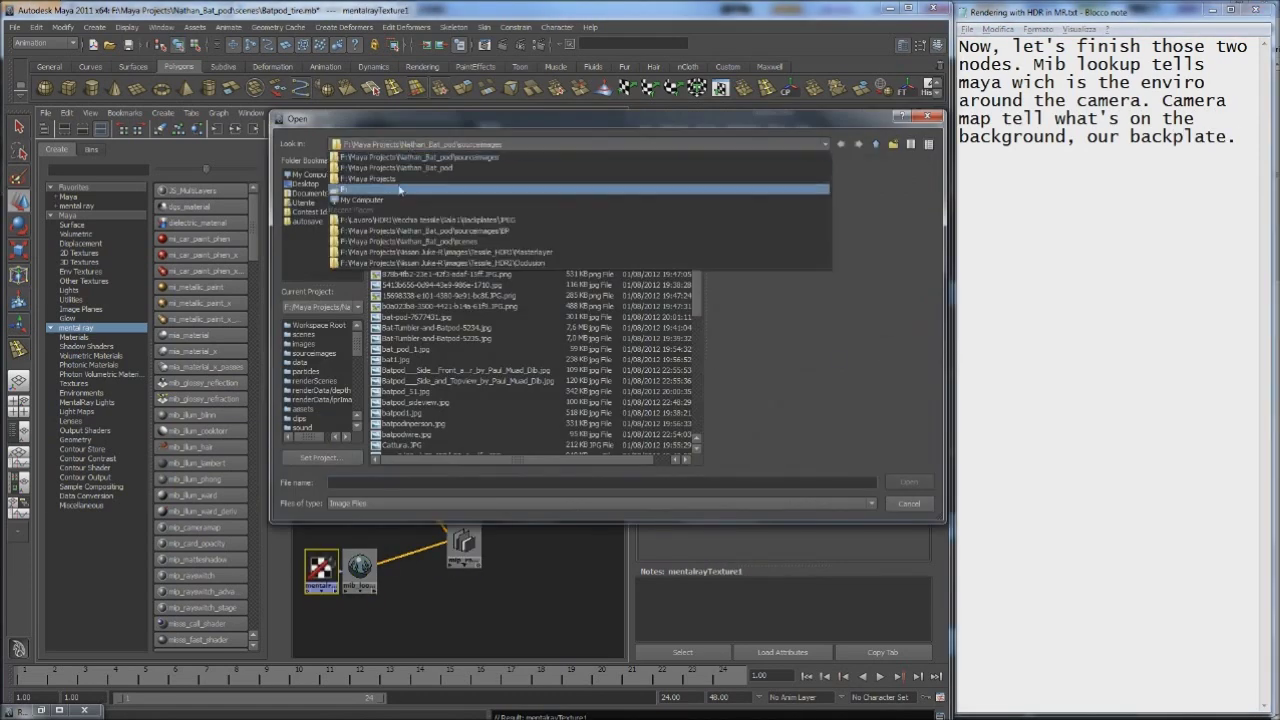
left_click(368, 168)
double_click(390, 199)
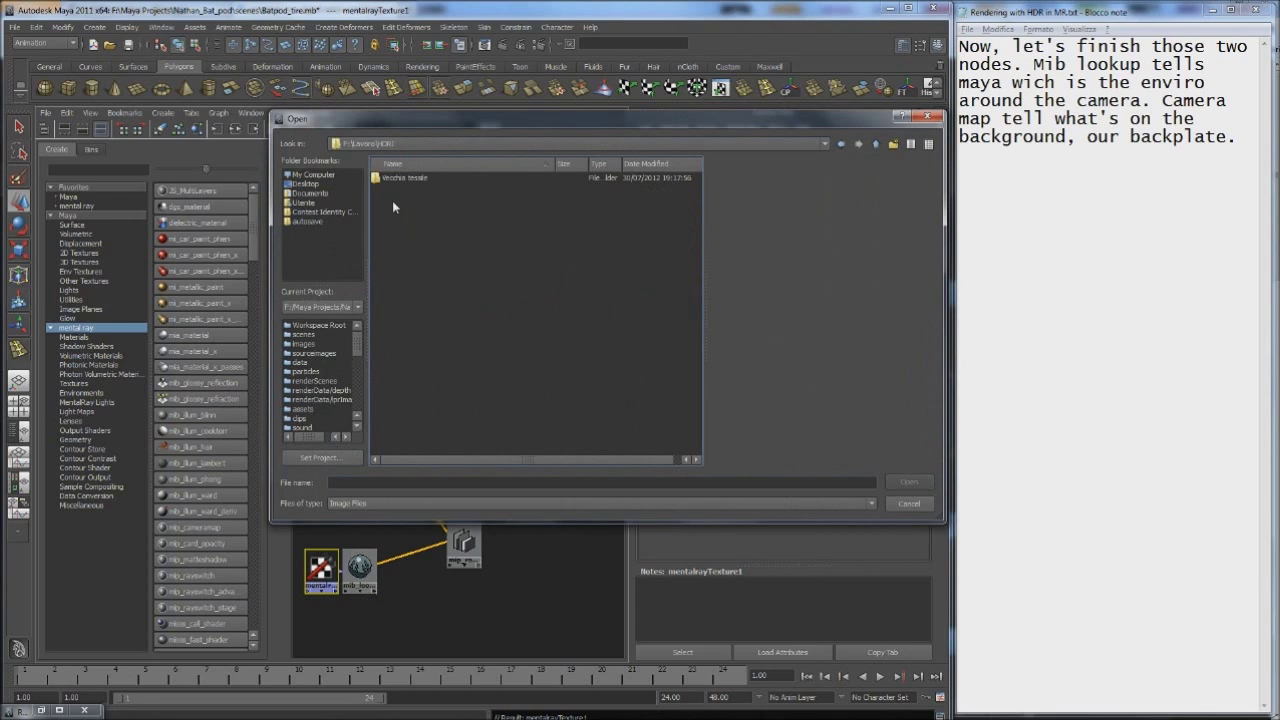
double_click(393, 180)
double_click(395, 178)
double_click(392, 178)
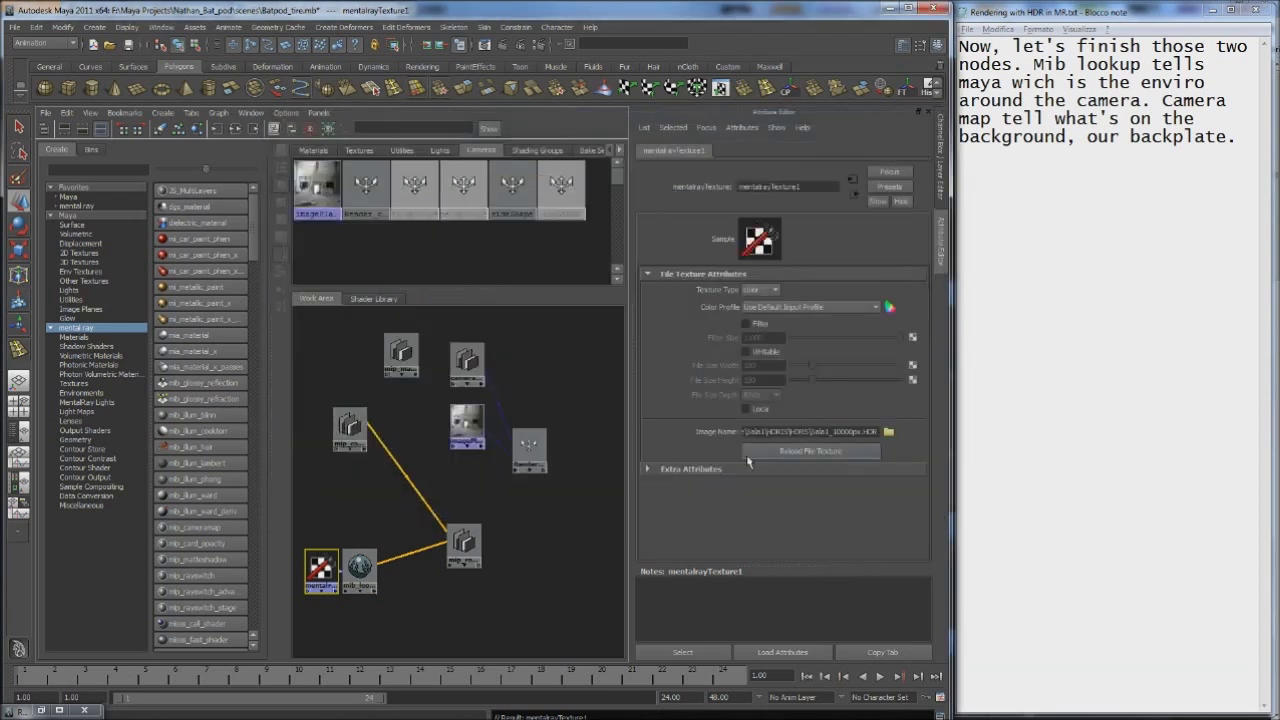
left_click(376, 568)
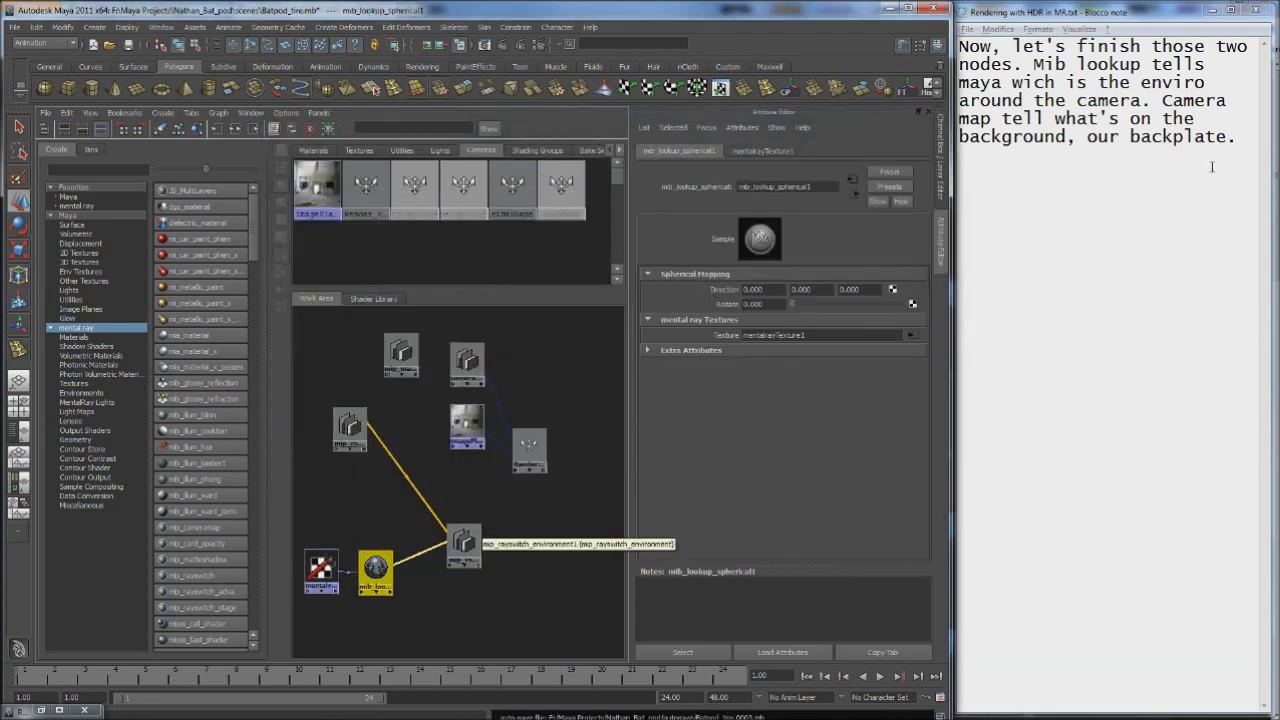
left_click(962, 156)
type("lug the hdr")
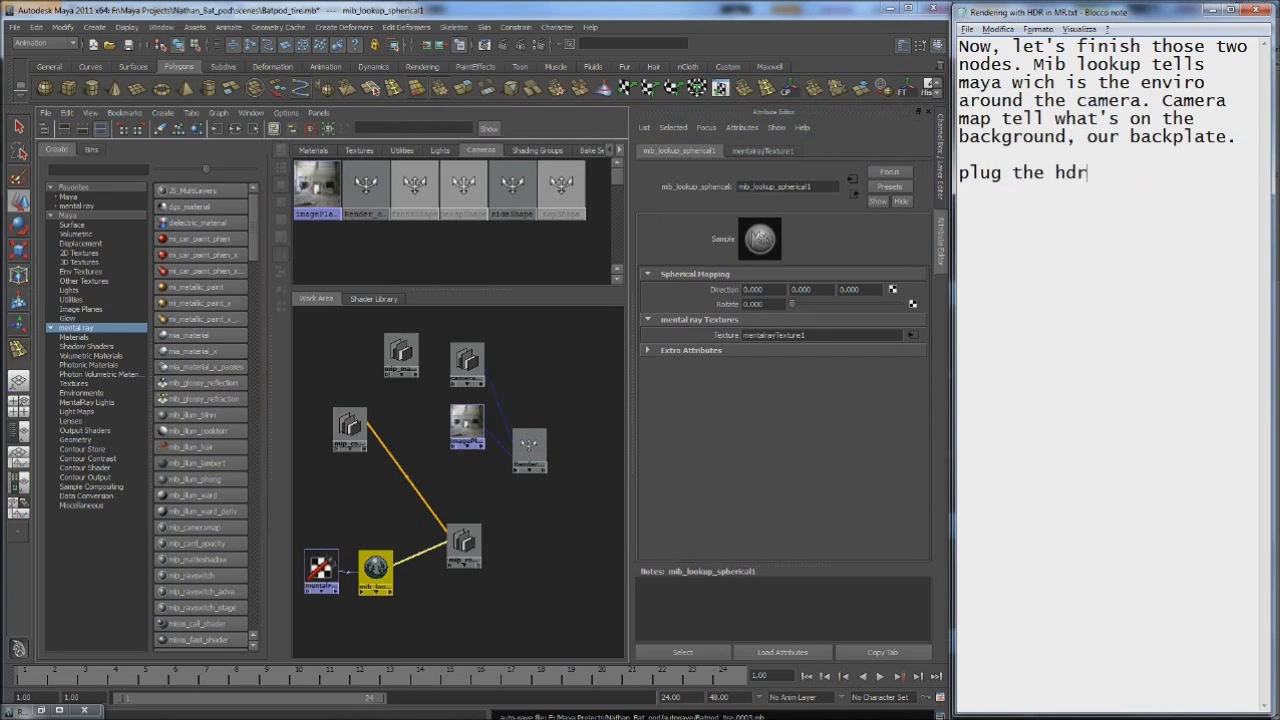
type(" into the texture node of the mib lookup.")
Add mentalrayTexture2 to the camera map and load IMG_1154.jpg from Backplates\JPEG
left_click_drag(349, 430, 371, 486)
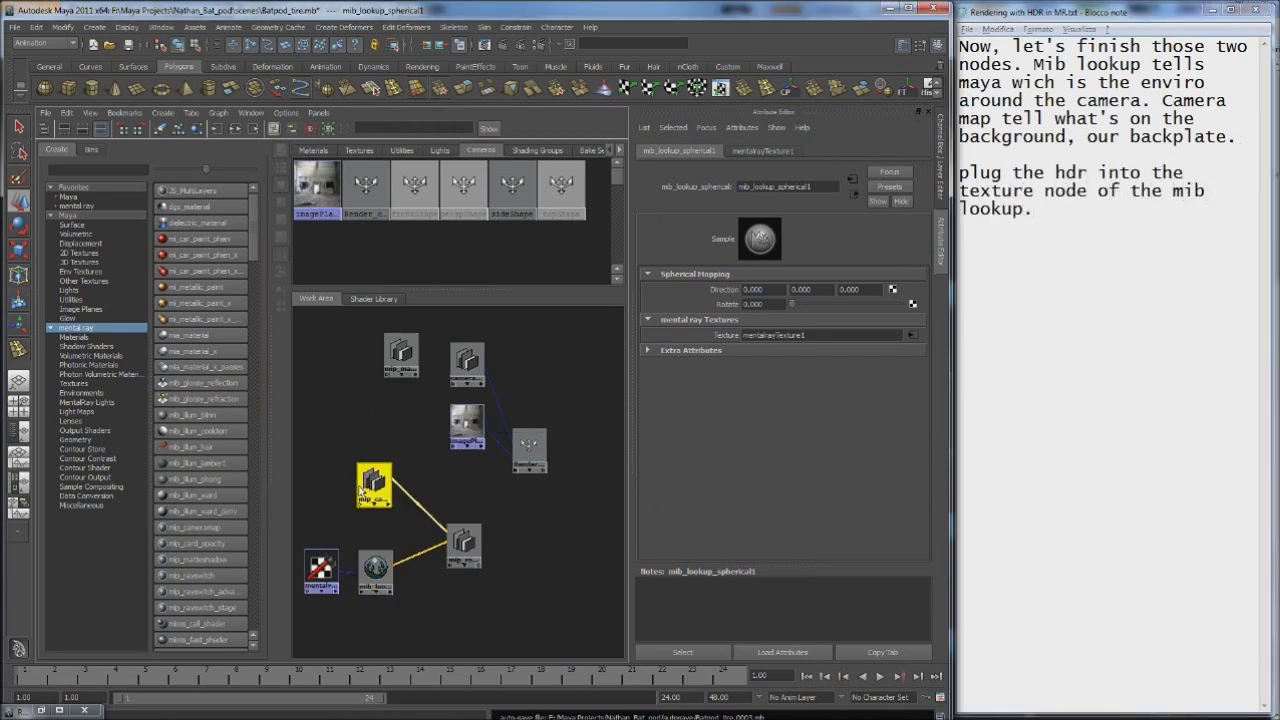
left_click(911, 283)
left_click(888, 431)
double_click(395, 178)
double_click(385, 178)
double_click(385, 188)
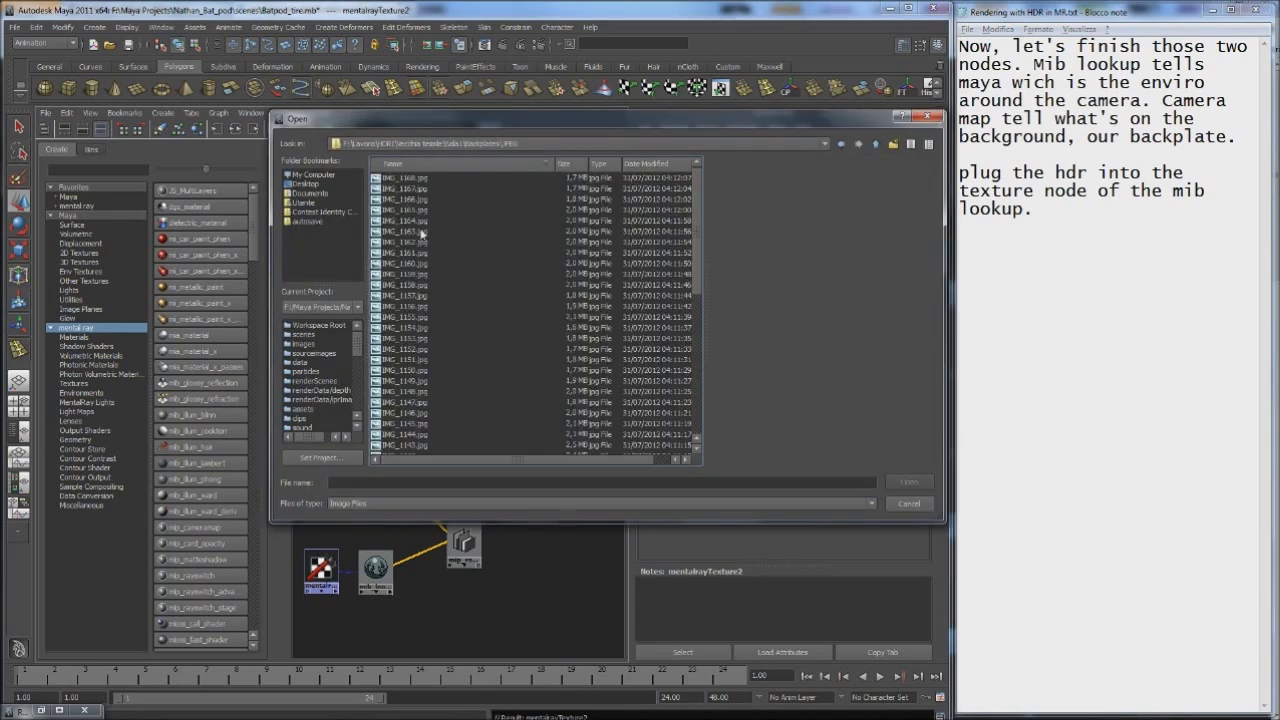
left_click(420, 242)
left_click(420, 333)
left_click(910, 484)
Note doing the same for the background inside the cameramap and move the rayswitch node up
left_click(1124, 230)
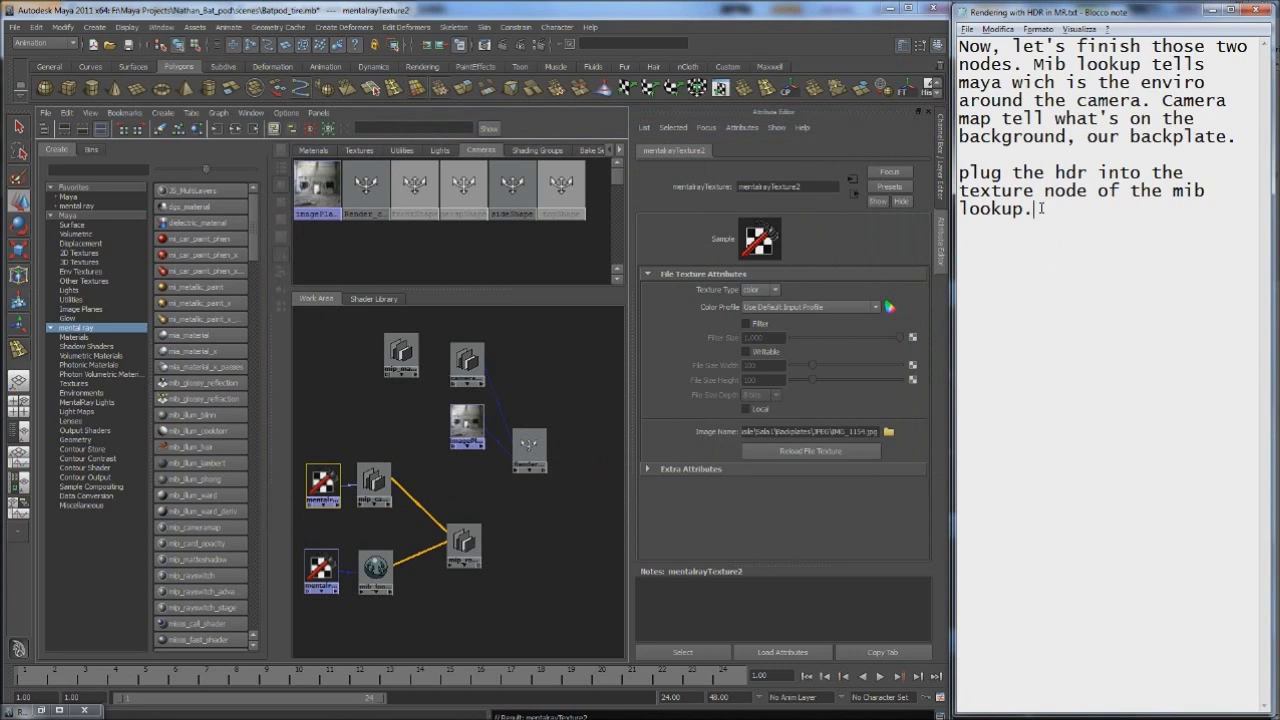
type("the same for the backgroun")
key("BackSpace")
key("BackSpace")
key("BackSpace")
type("round inside the cameramap")
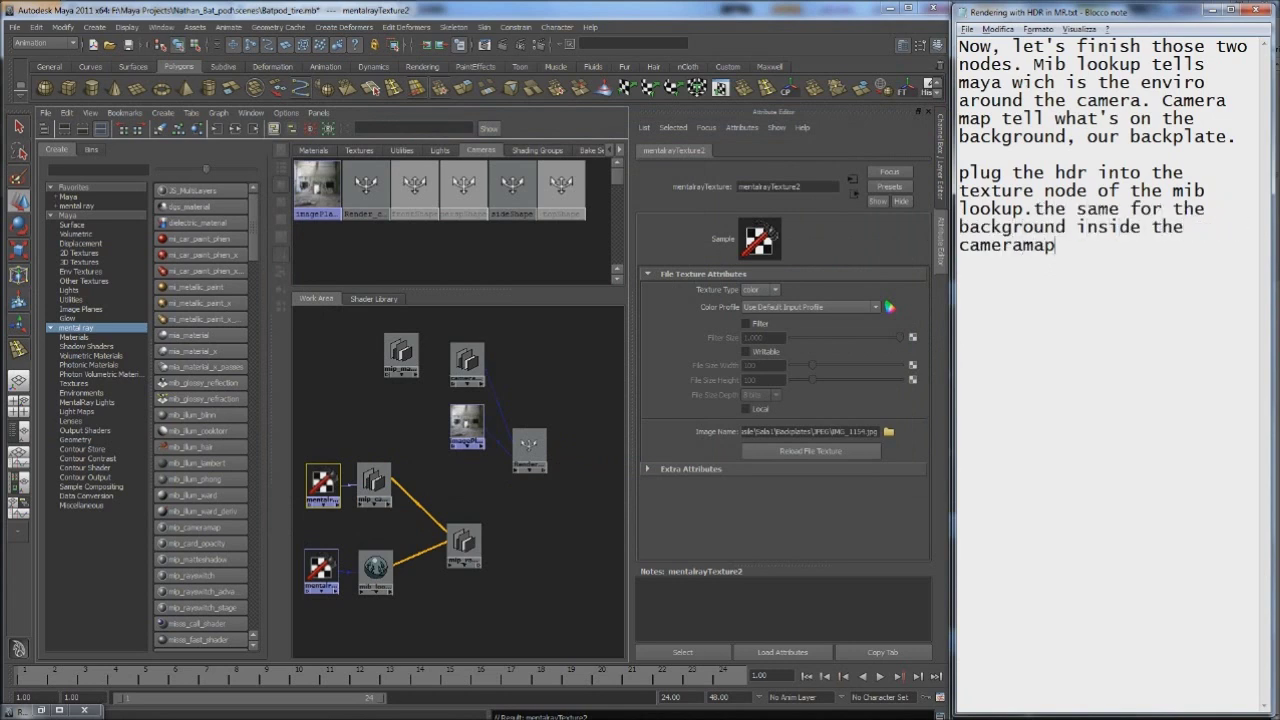
left_click_drag(466, 548, 468, 524)
left_click(1069, 248)
Write notes explaining the matteshadow material and plugging the cameramap into its background
key("Return")
key("Return")
type("Now, let's talk about the ma")
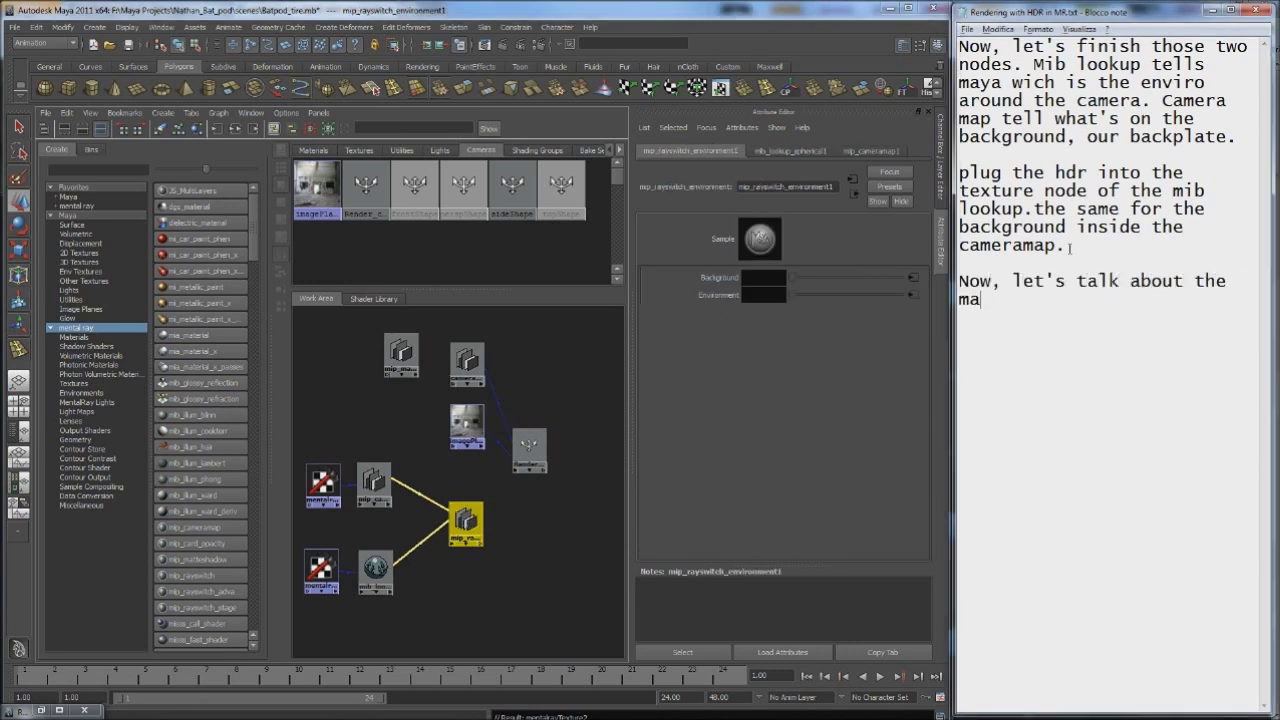
type("tteshadow. Matteshadow node acts like a material.")
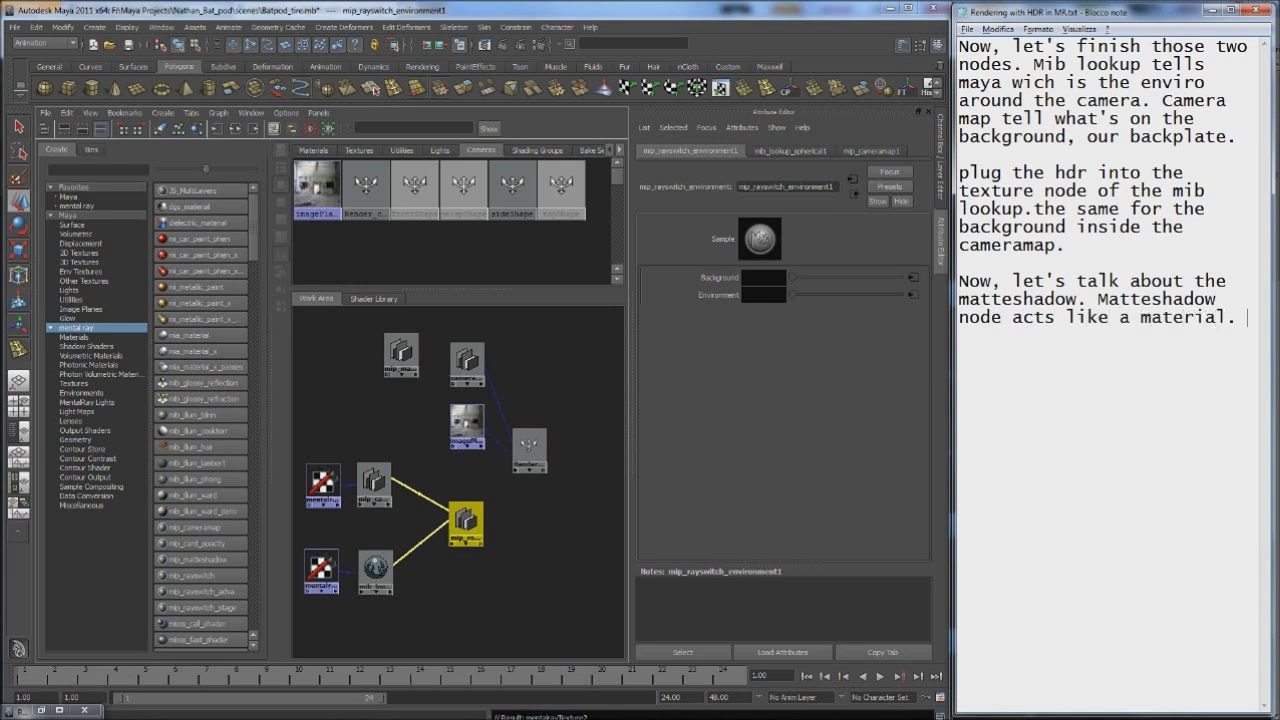
type("ssign it ")
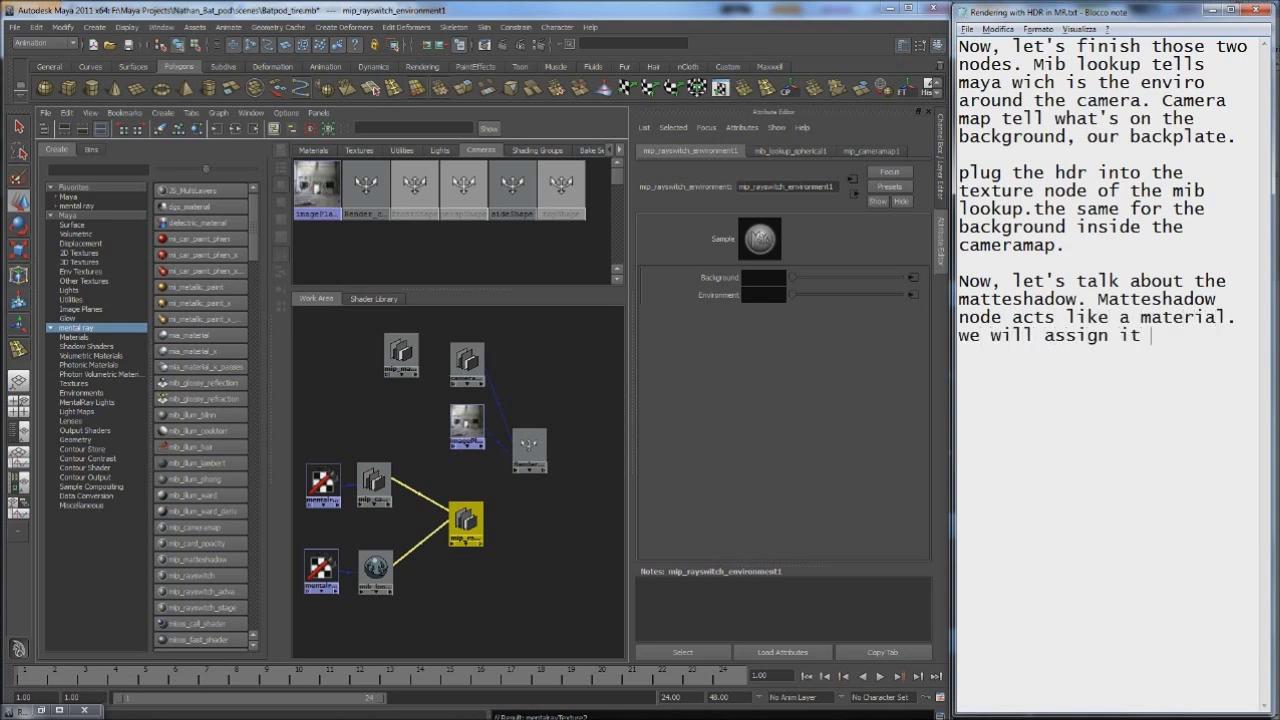
type("ane for s")
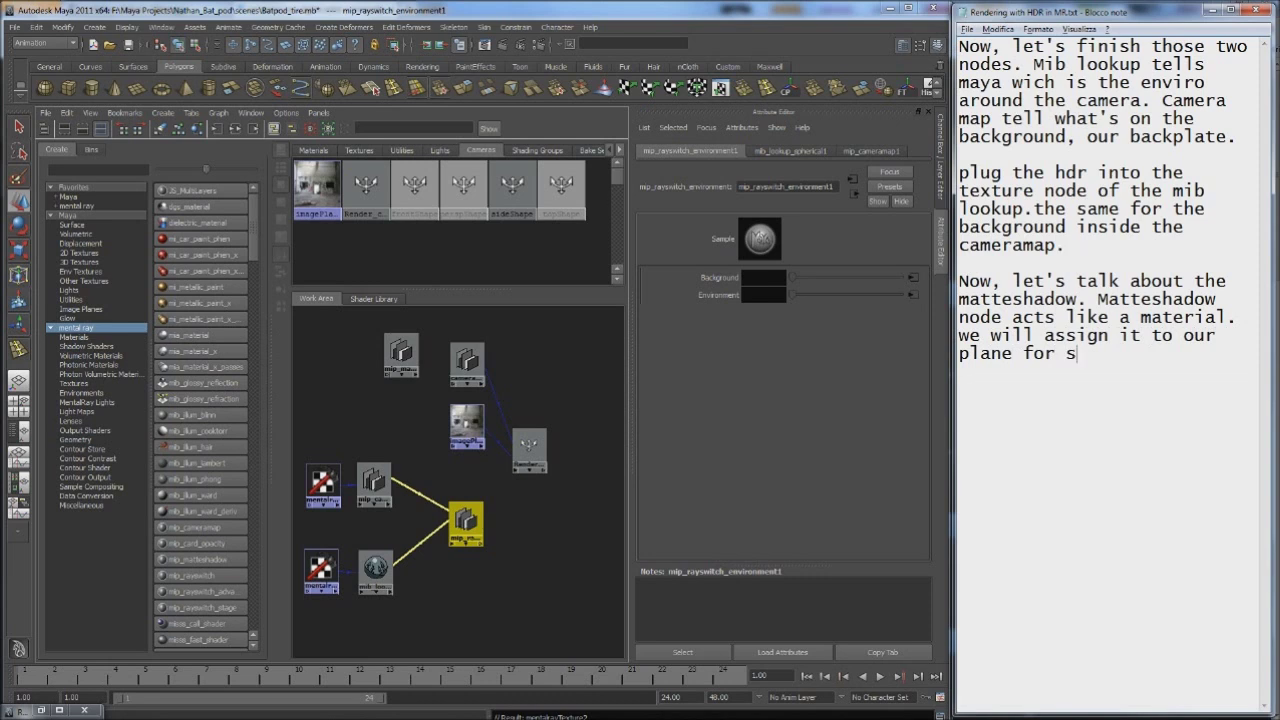
type("hadows.")
type(" It works using the backplate fromt he cameramap ")
type("as te")
type("xture ")
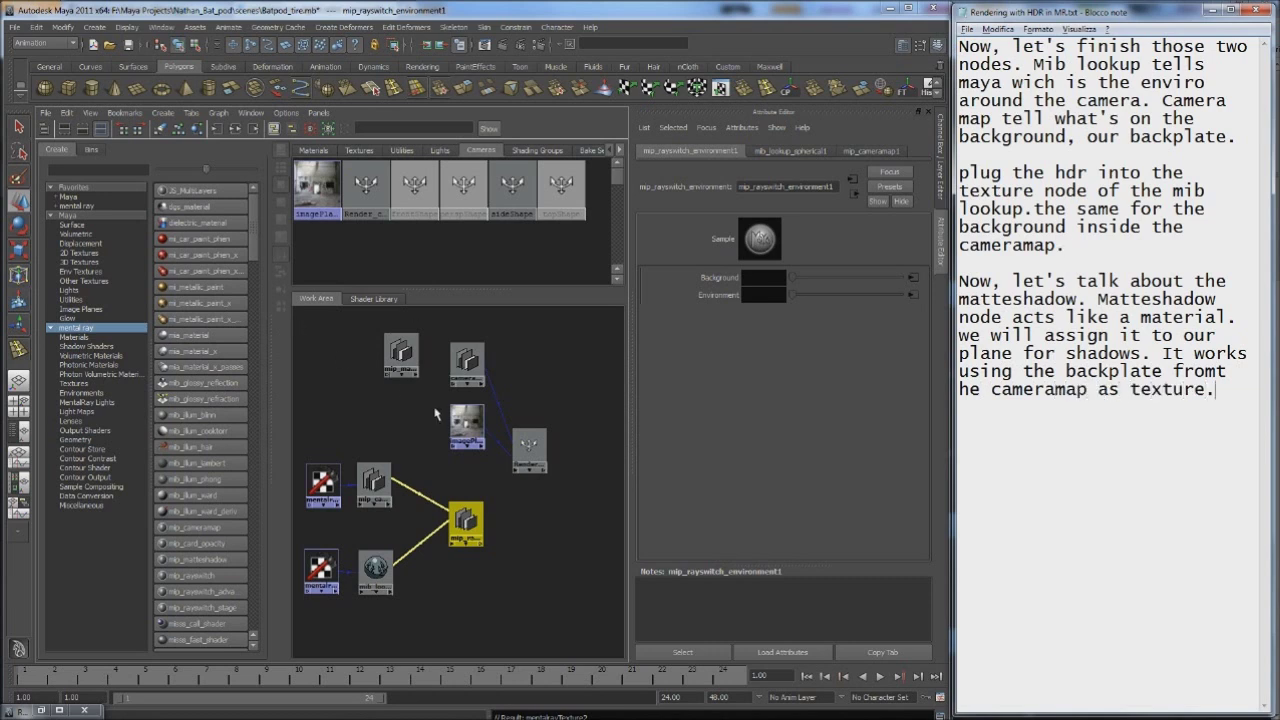
type("So")
key("Return")
type("we nee")
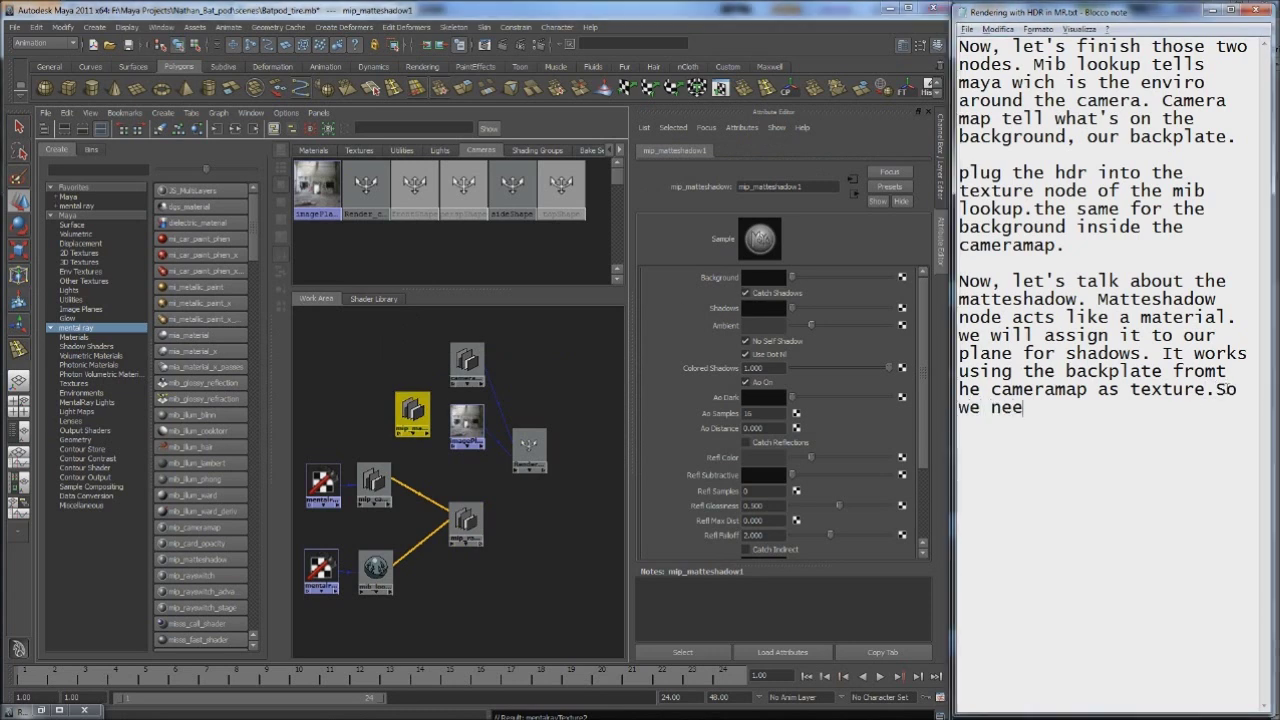
type("d to plug the cameramap node inside the background ")
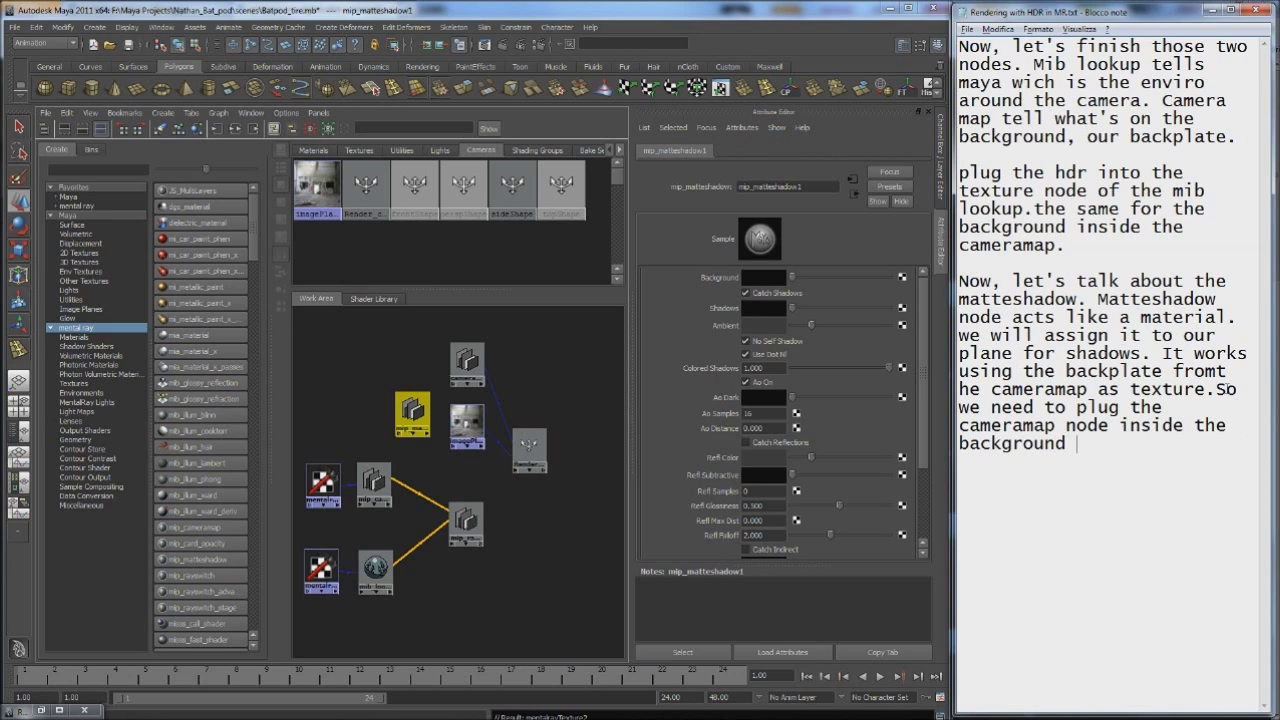
type("of our matteshadow materials")
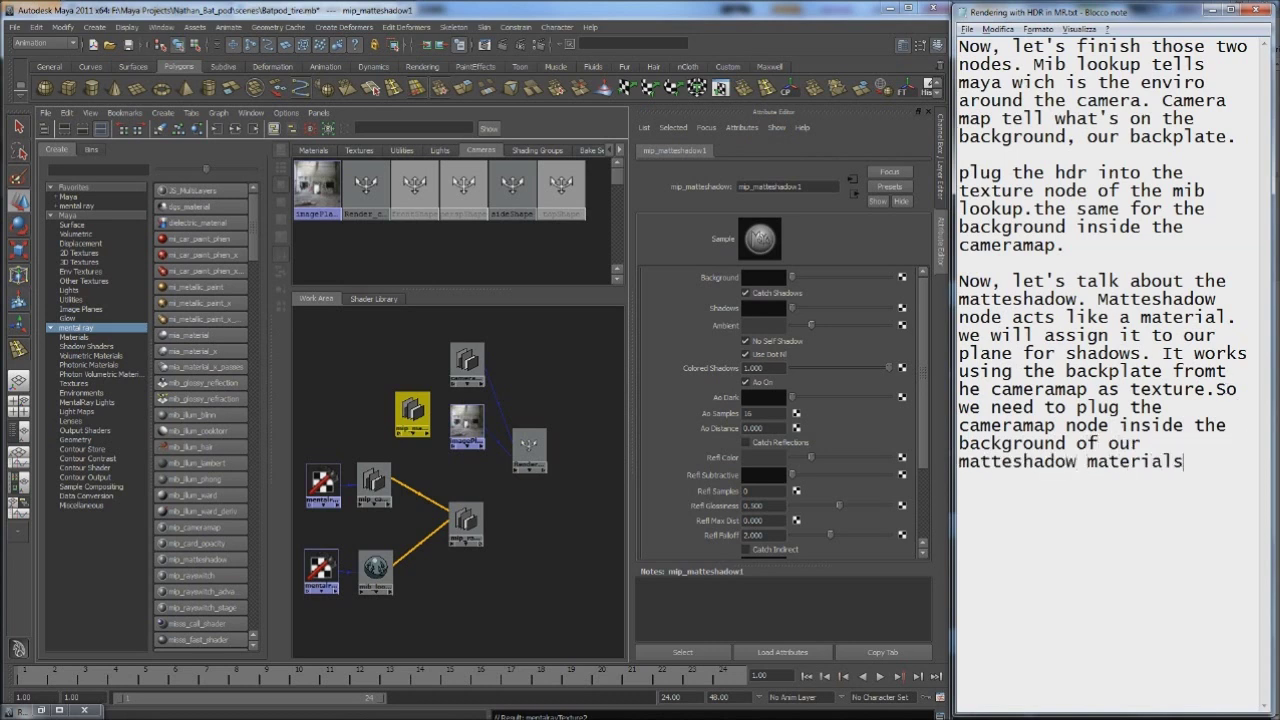
Add the 'Middle mouse botton+drag' tip to the notes and select the render camera node
left_click(1176, 461)
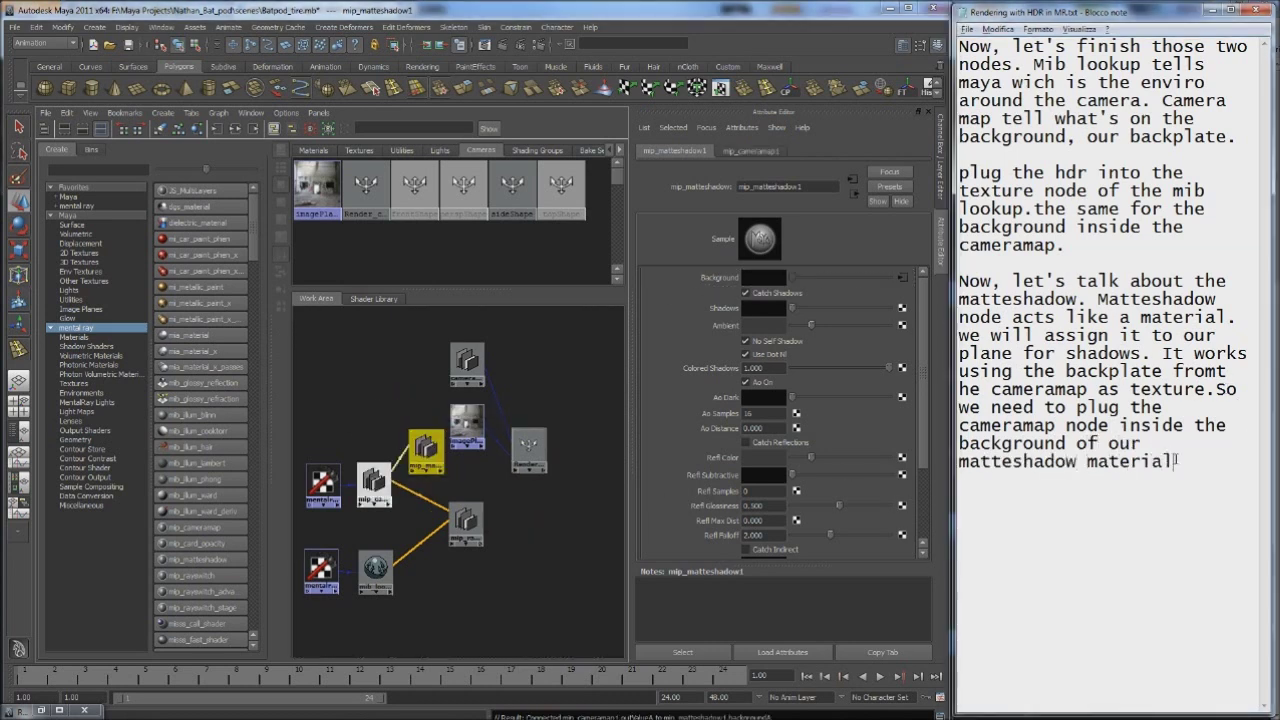
type("Middle mouse botton+drag")
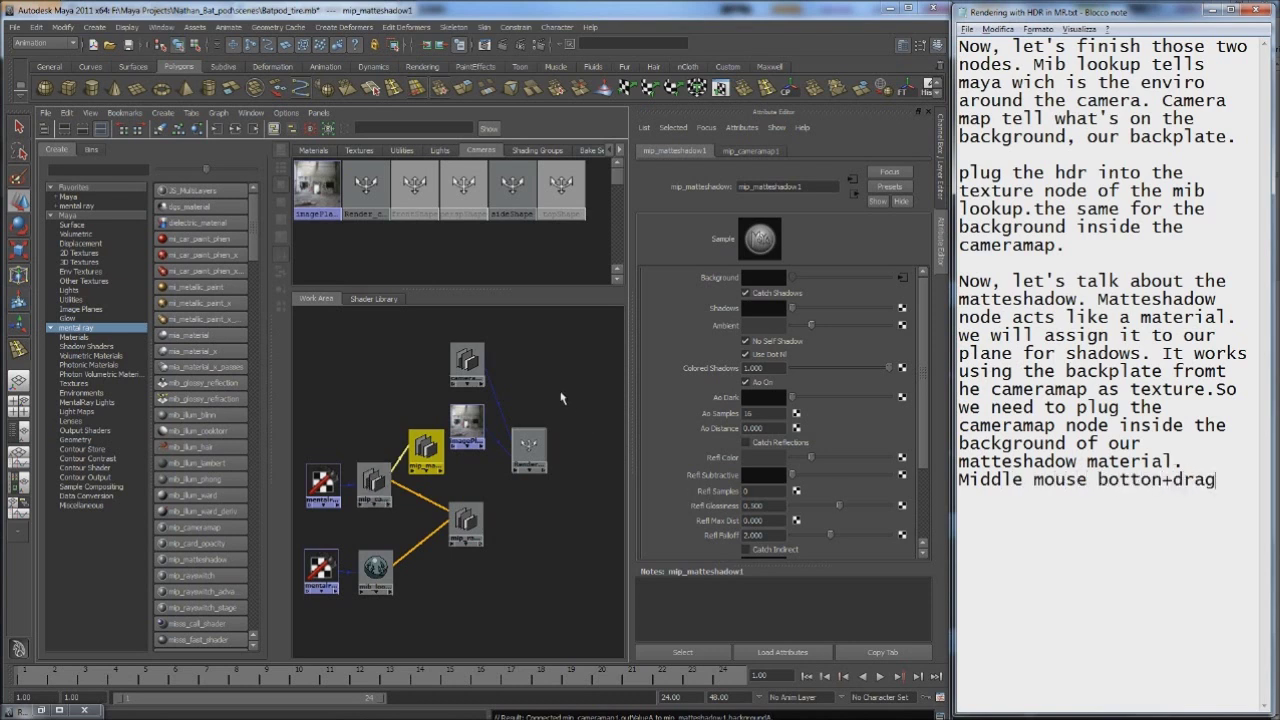
left_click(530, 448)
scroll(780, 420, "down", 2)
scroll(780, 420, "down", 3)
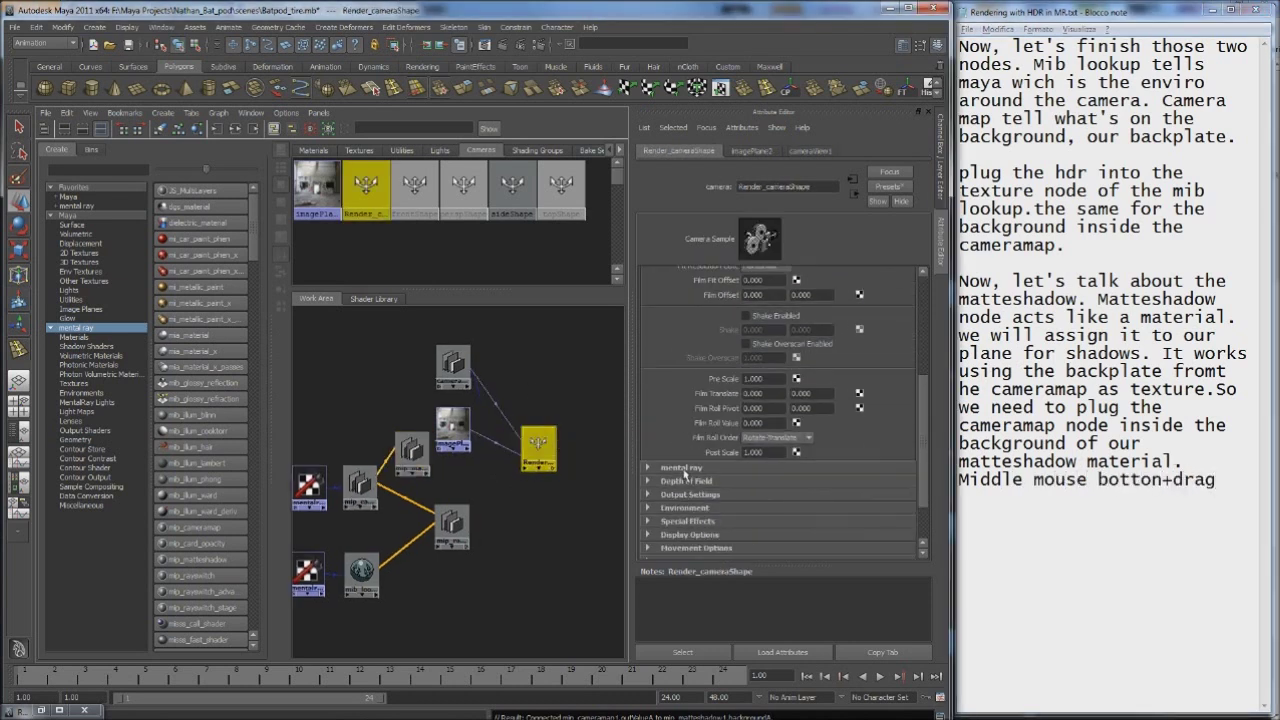
Plug mip_rayswitch_environment1 into Render_cameraShape's Environment Shader, noting the light and lens-node plans
left_click(1226, 480)
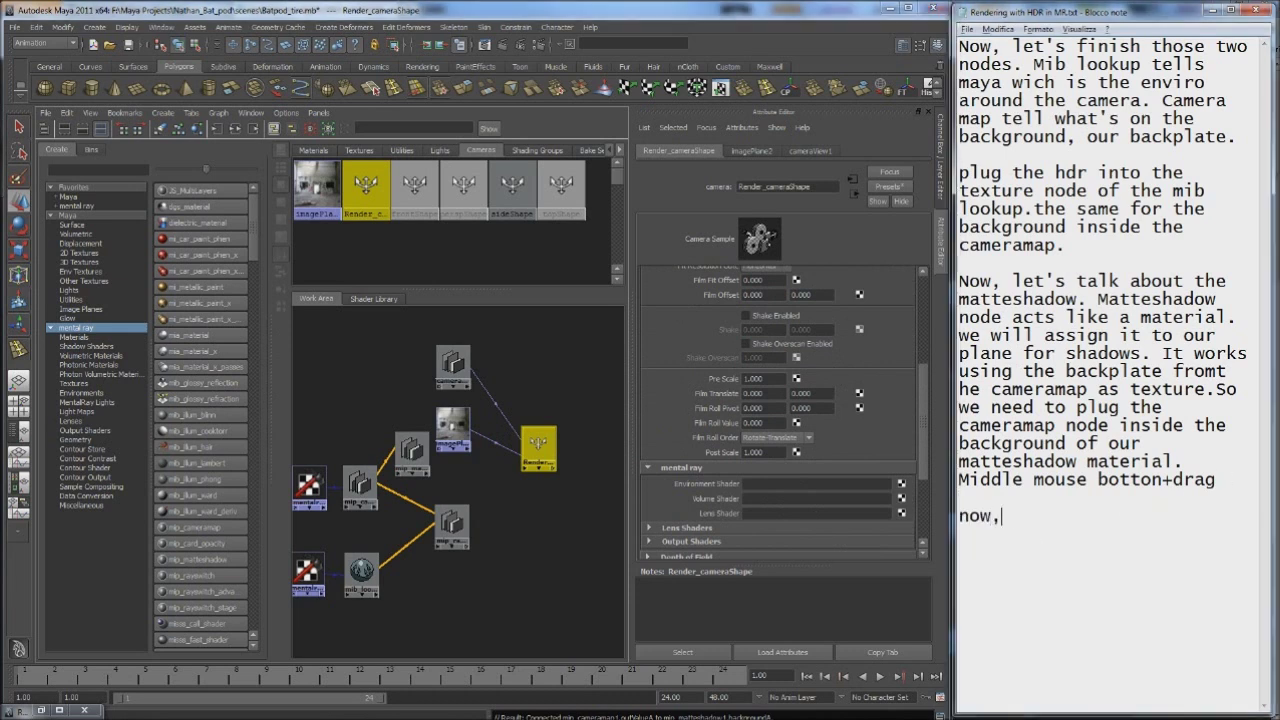
type(" connecting everything to the camer")
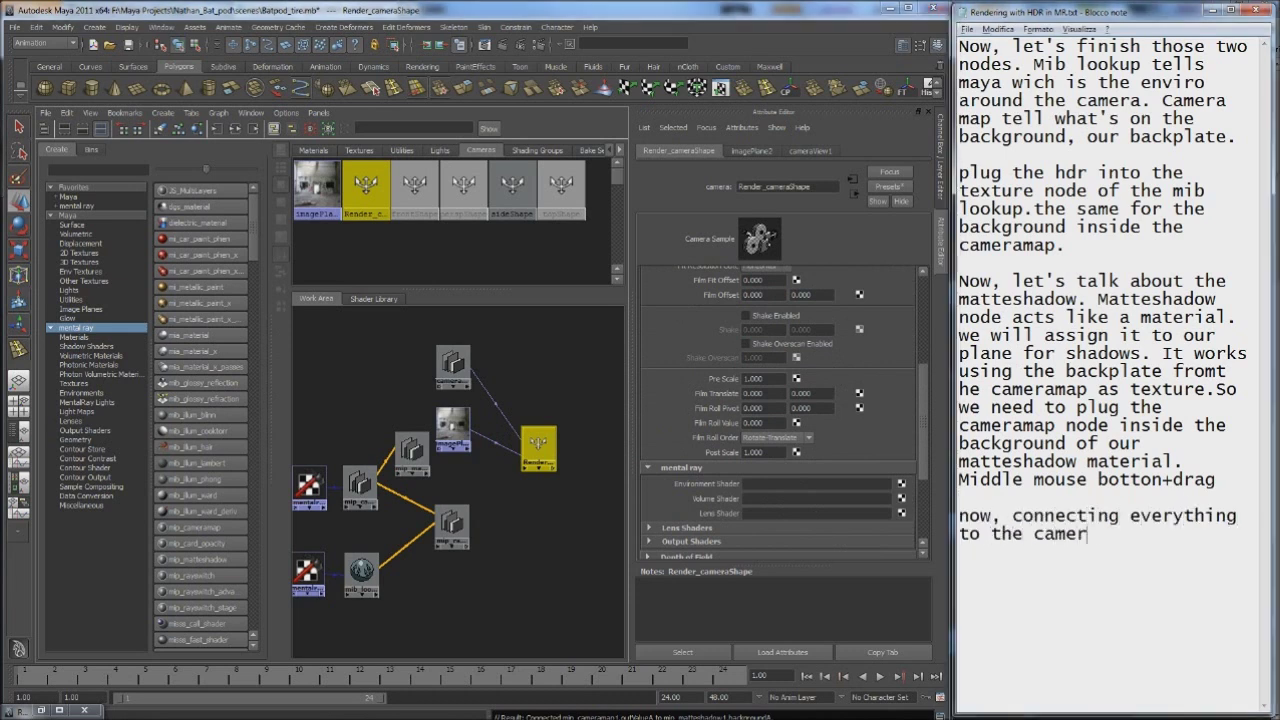
type("a. plug the mip rayswitch insid")
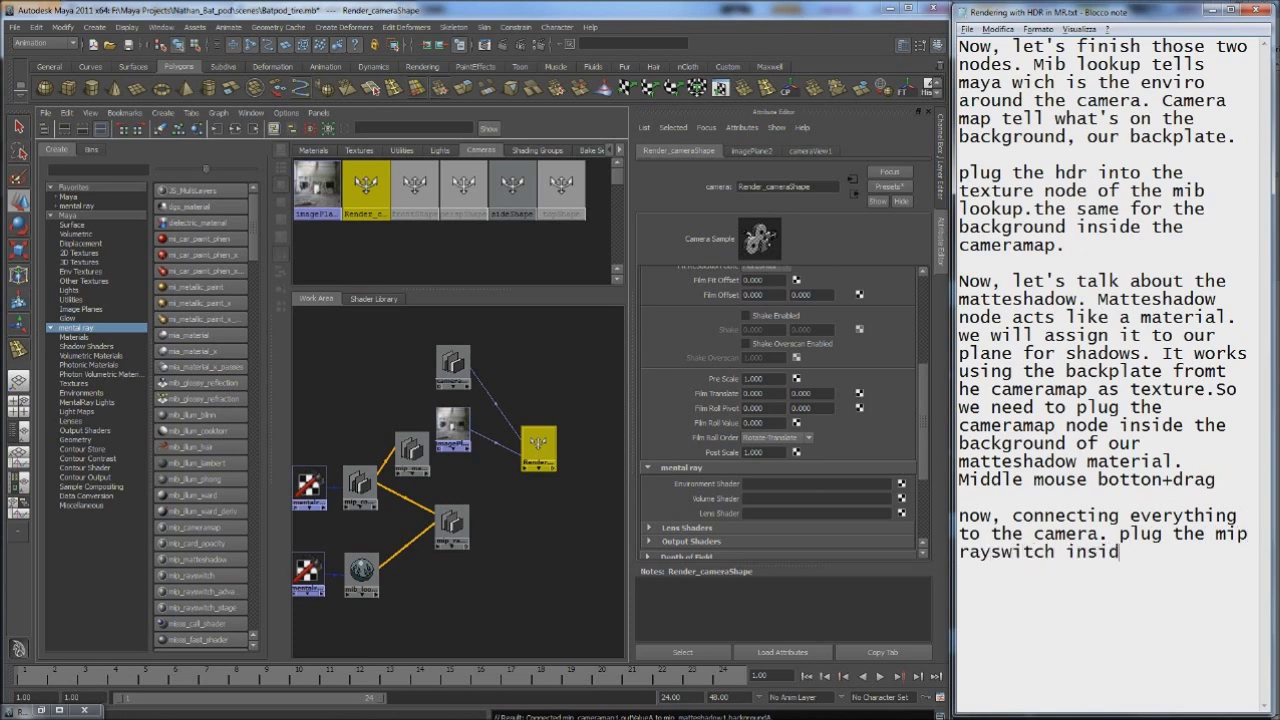
type("e the enviro slot ins")
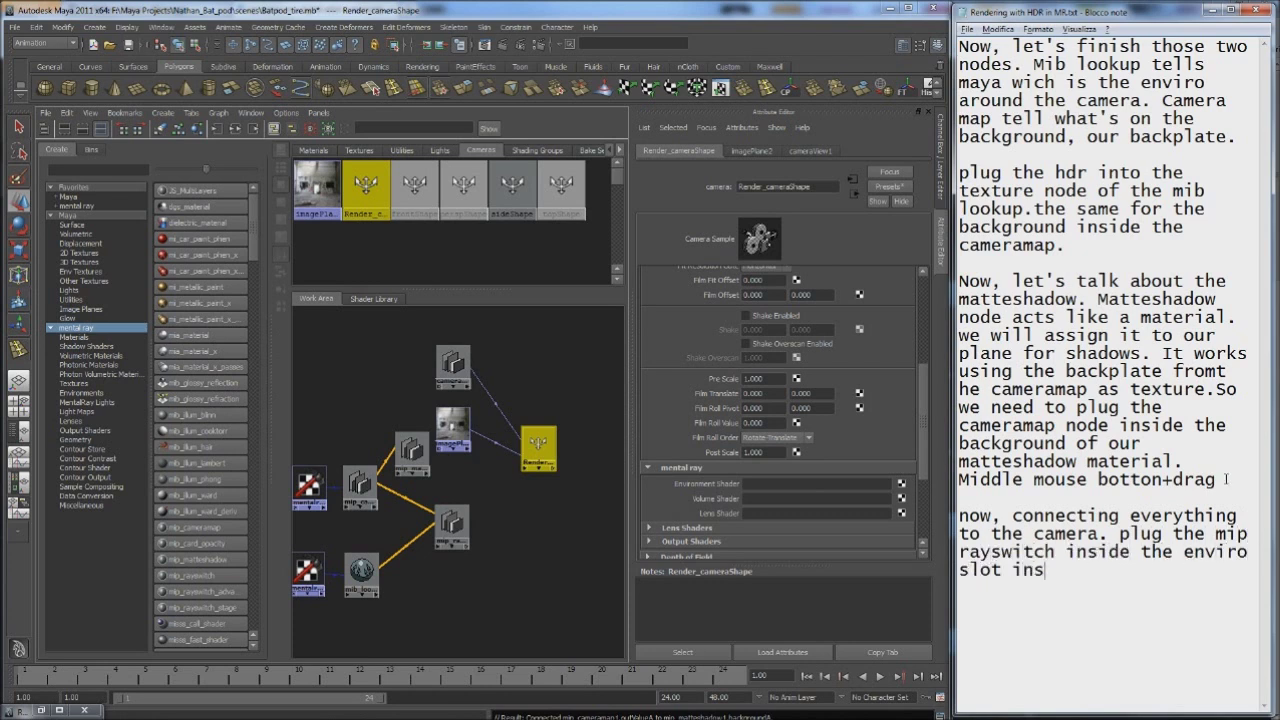
type("ide the mental ray tab in ur camera")
middle_click_drag(452, 522, 735, 485)
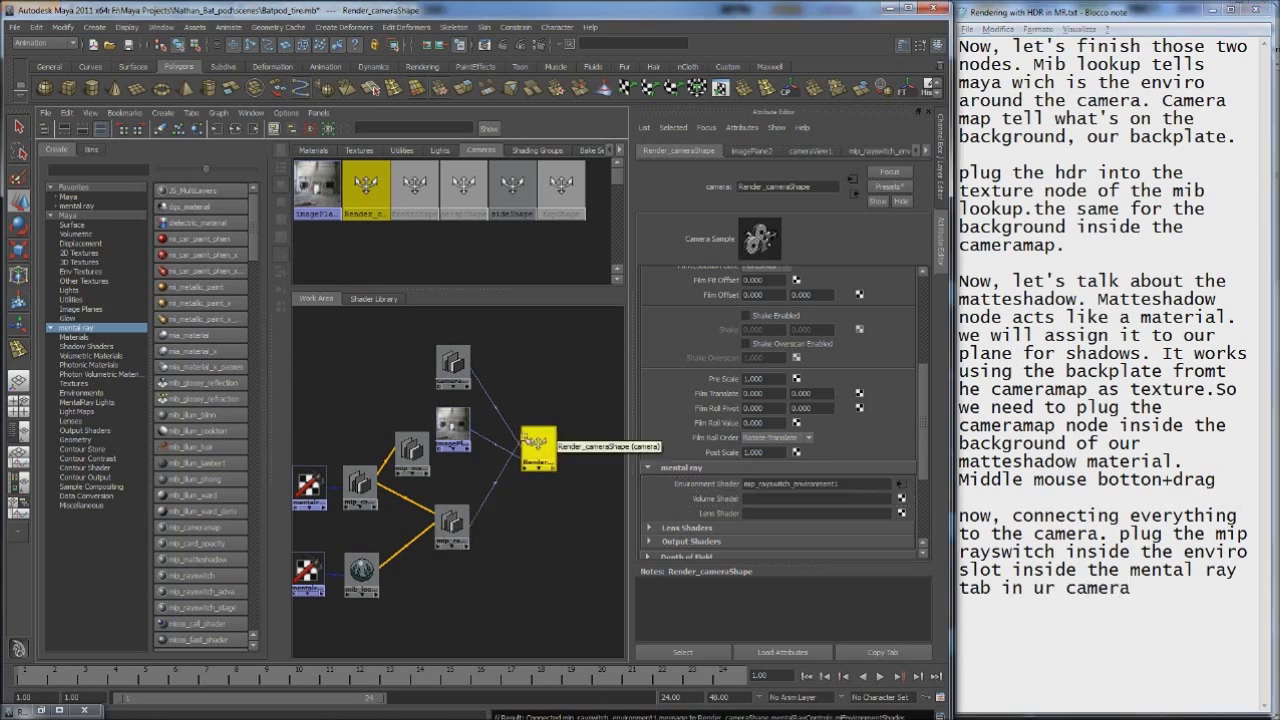
left_click_drag(540, 447, 551, 453)
left_click(1162, 593)
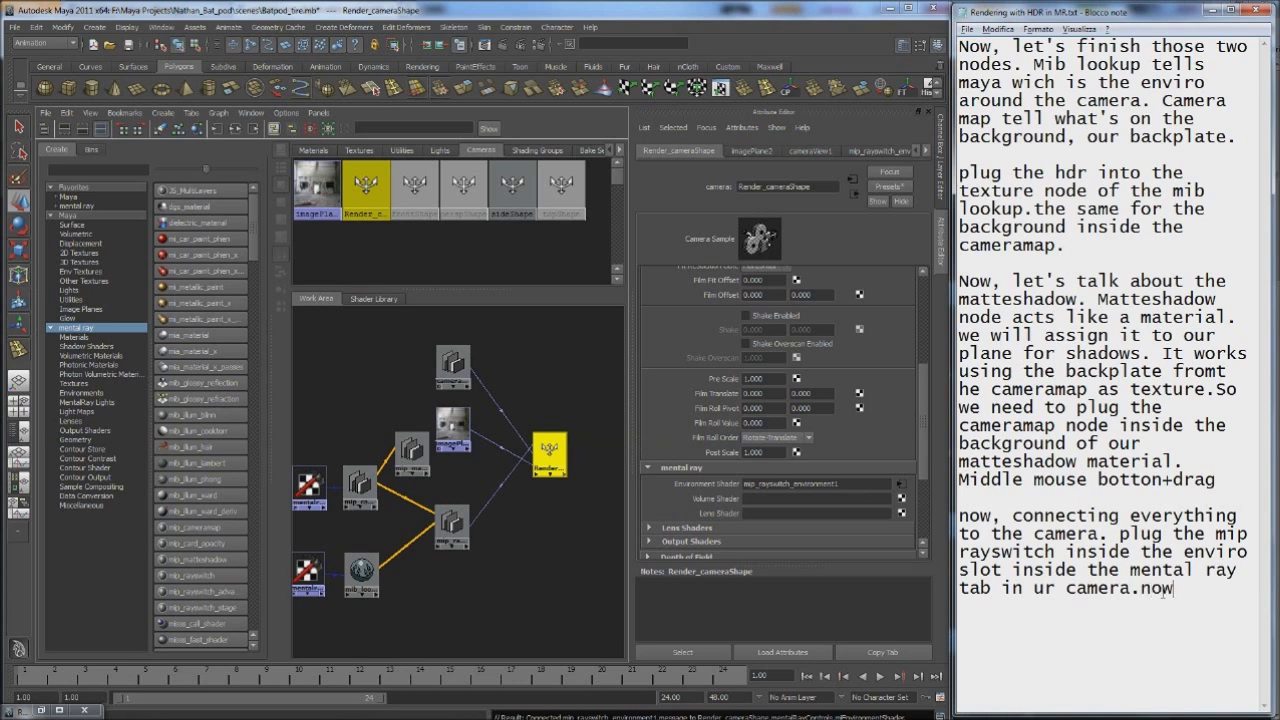
type("w, we have to set up light.")
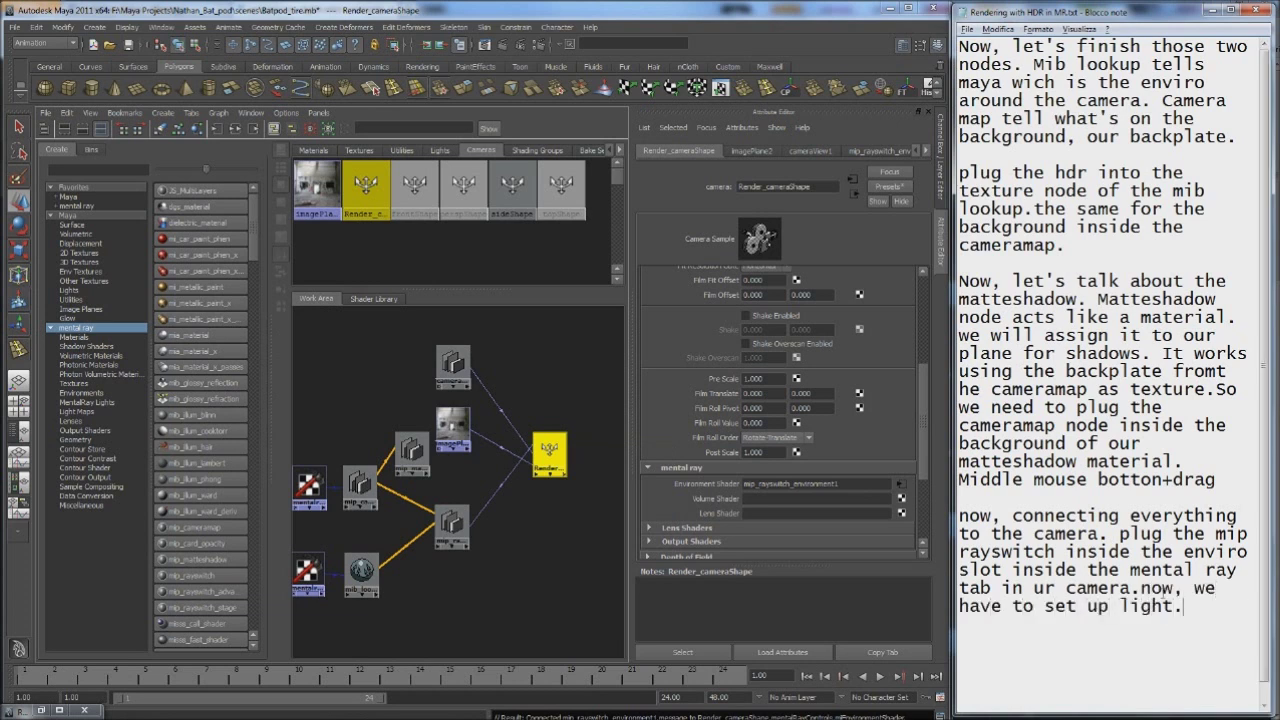
type("but first, let's create also a lens node.")
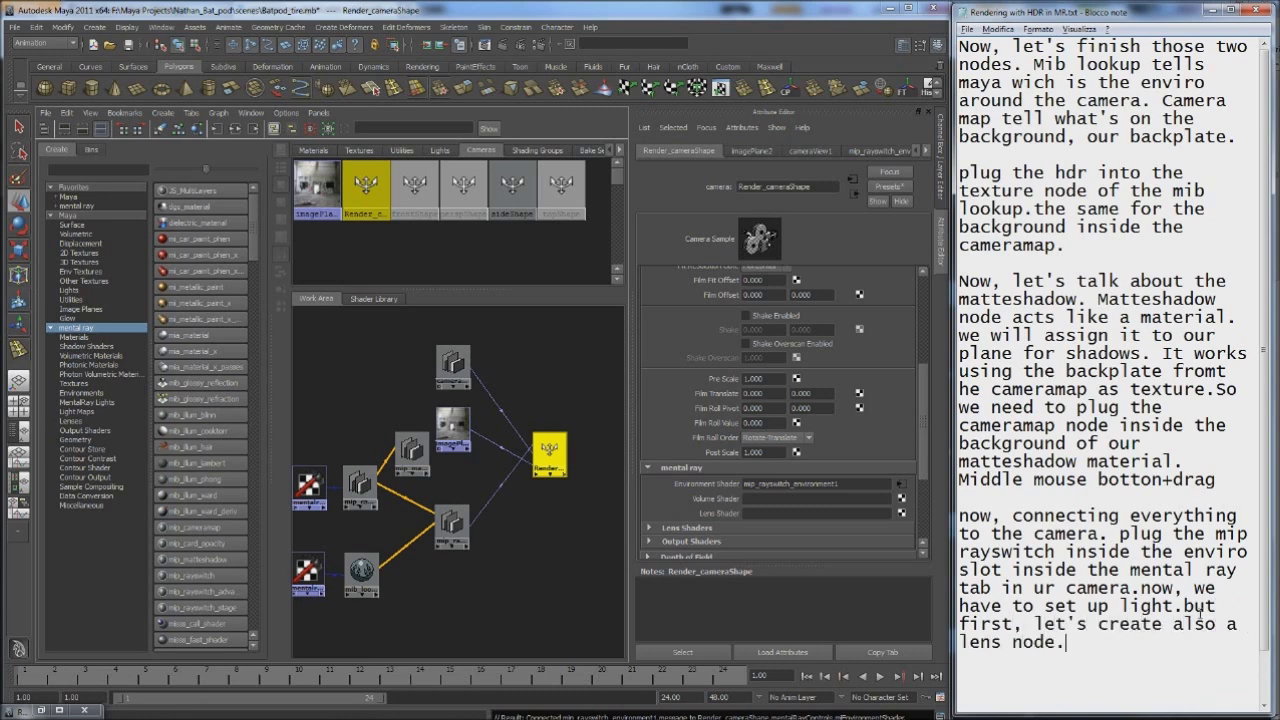
left_click_drag(1068, 643, 948, 50)
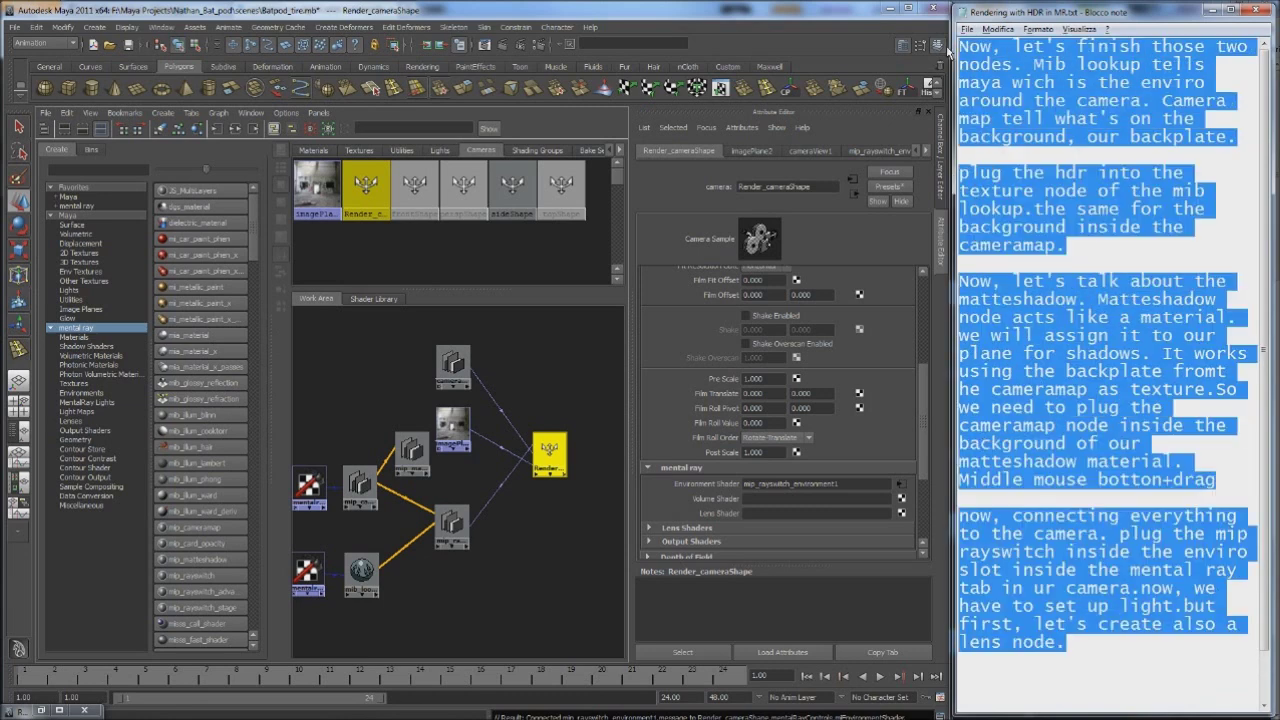
Connect mia_exposure_photographic1 as Render_cameraShape's Lens Shader, noting simple versus photographic exposure choices
type("If u are not confortable with")
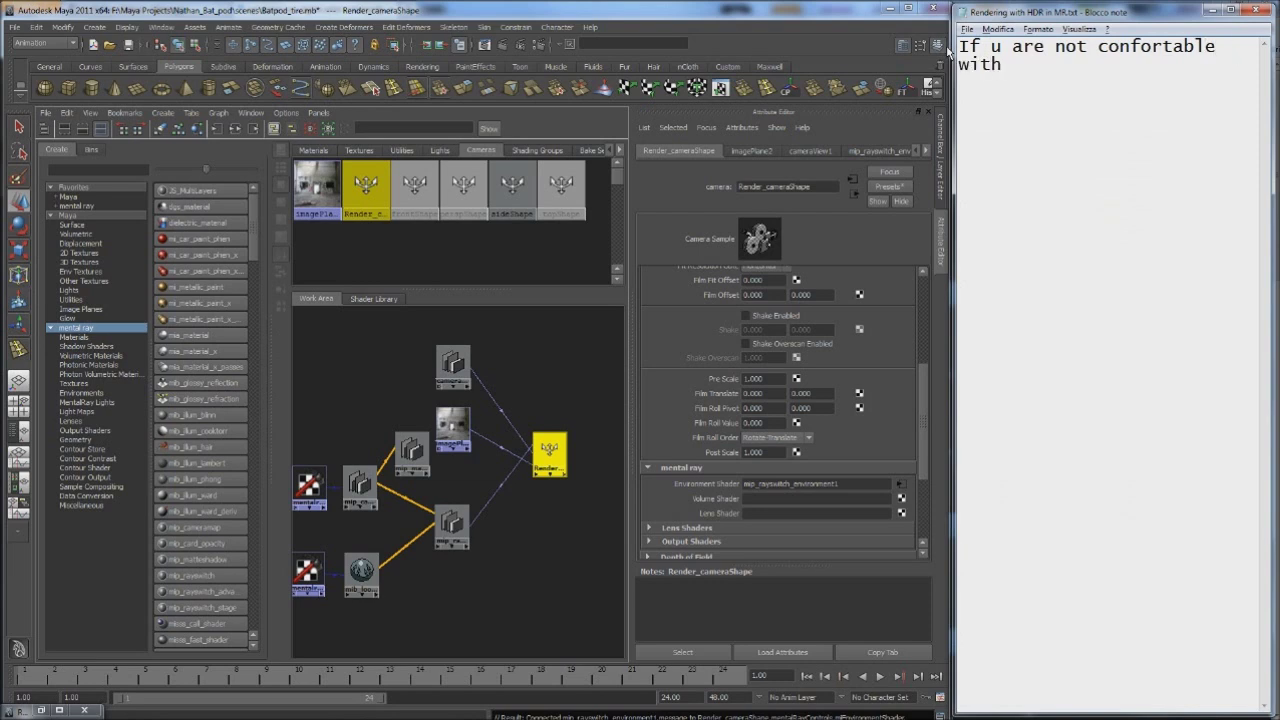
type(" reflex camera and re")
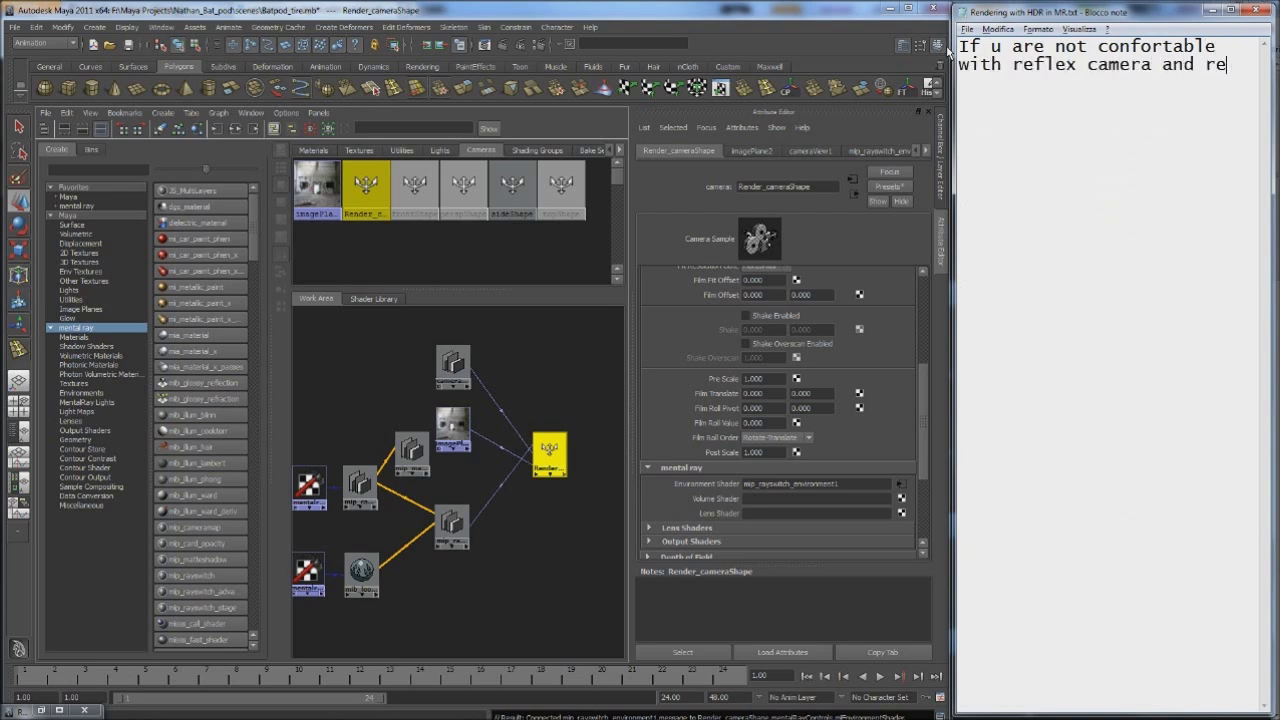
type("flex camera ")
type("settings")
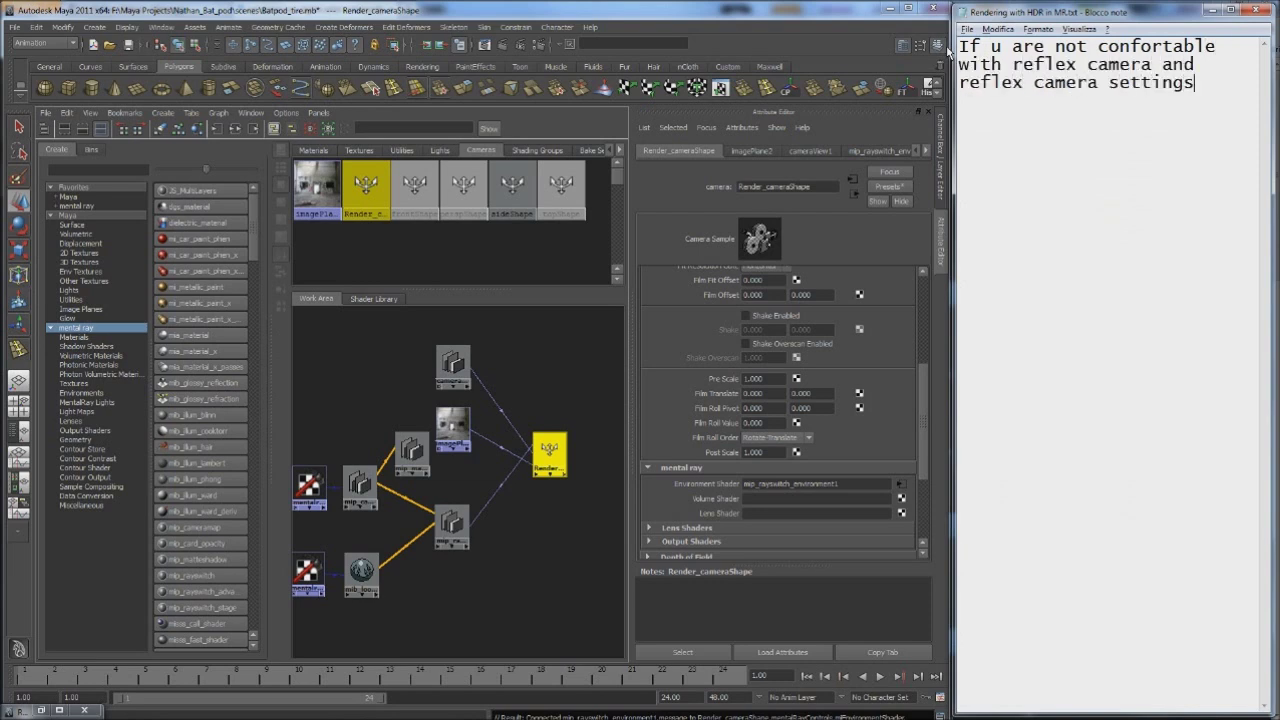
type(" use a simple")
left_click(80, 420)
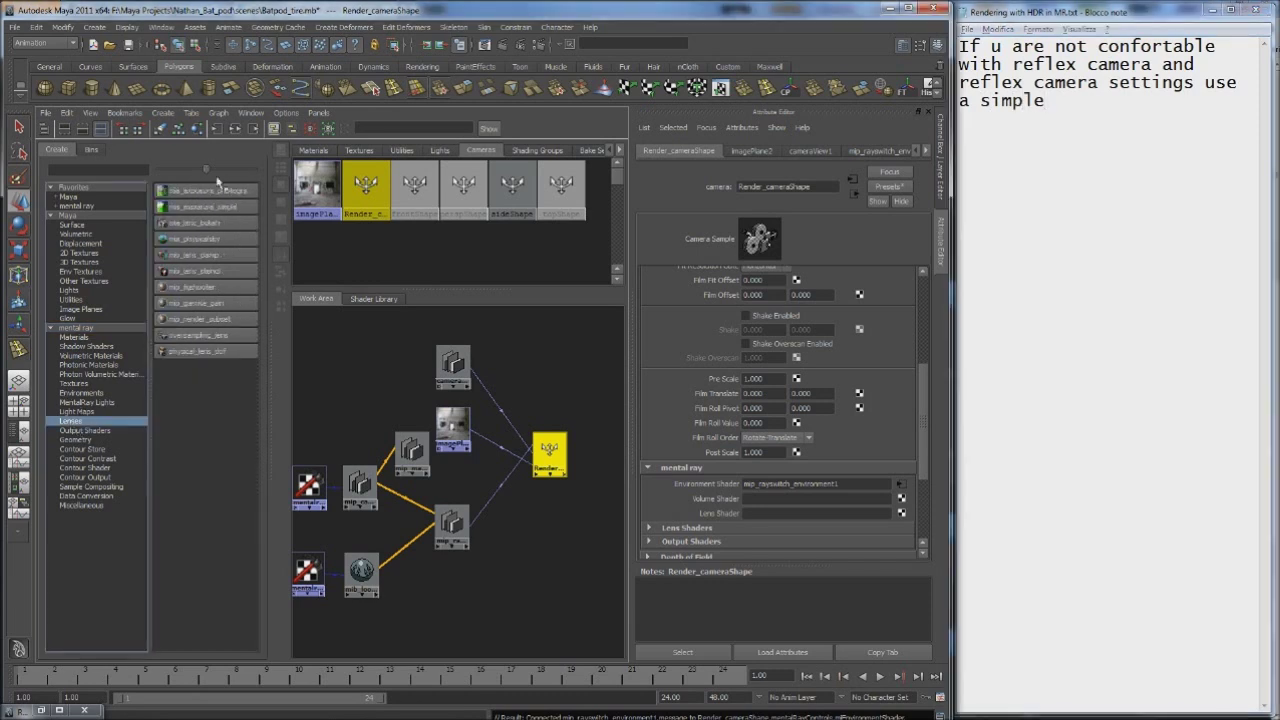
left_click(1071, 137)
type("mia_exposure_simple  otherwise, go for a  Mia_")
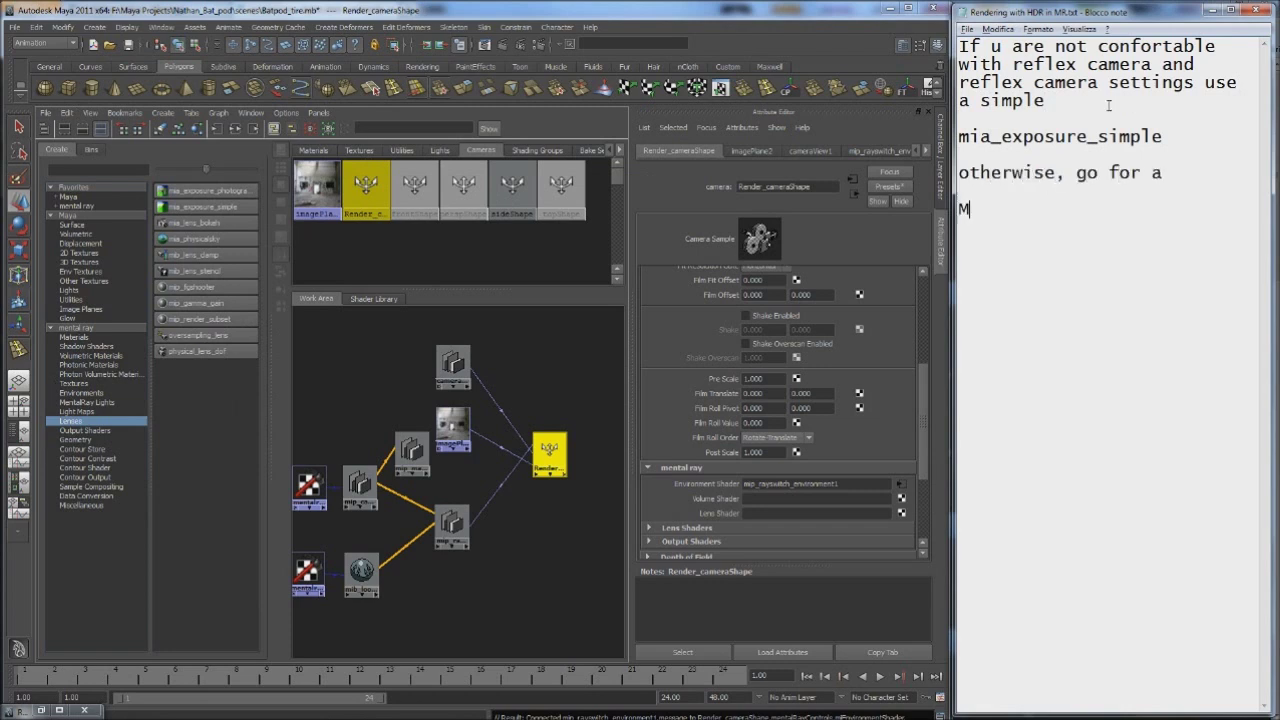
type("exposure_photo")
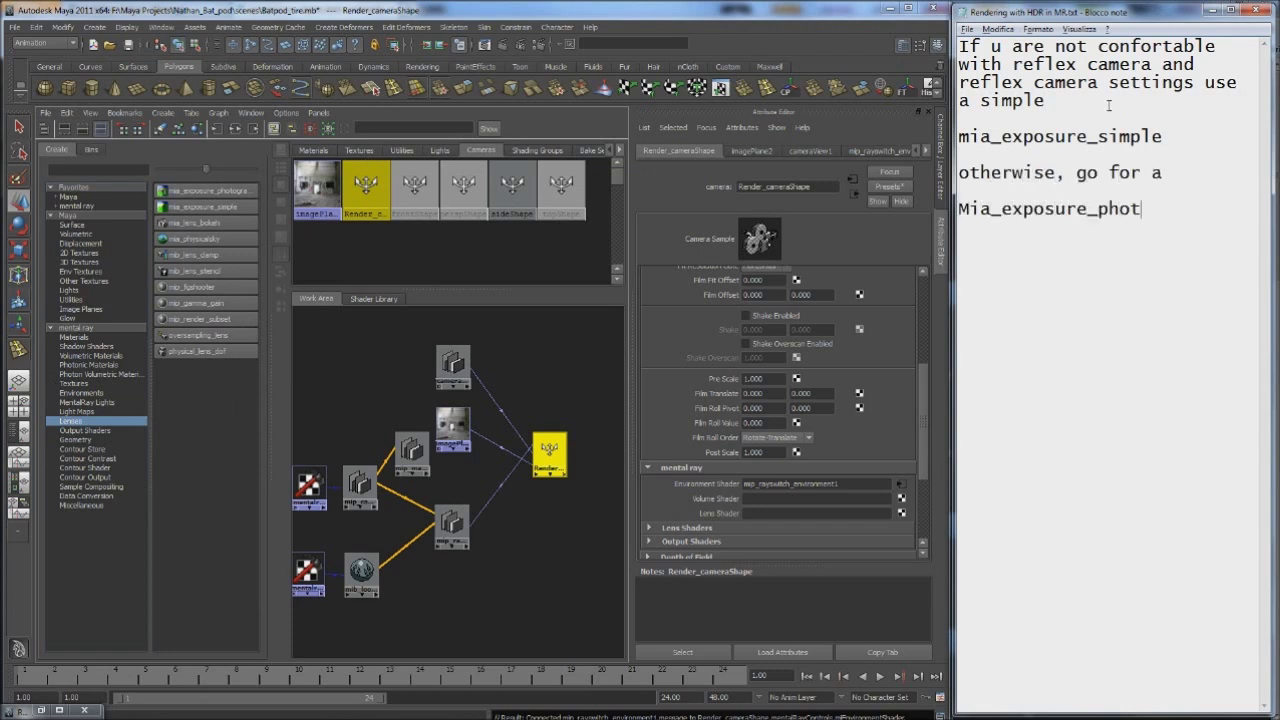
type("graphic.  i'll ")
type("go for that one. With")
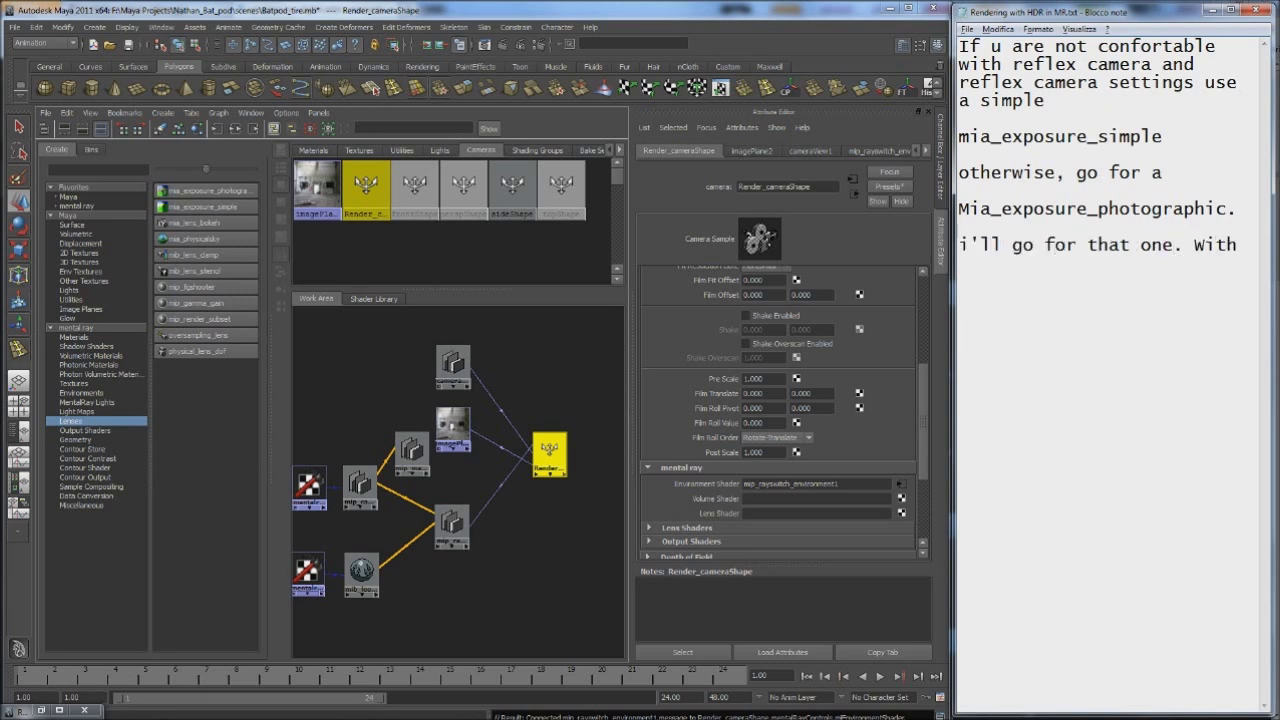
type(" the simple on u just have to plug")
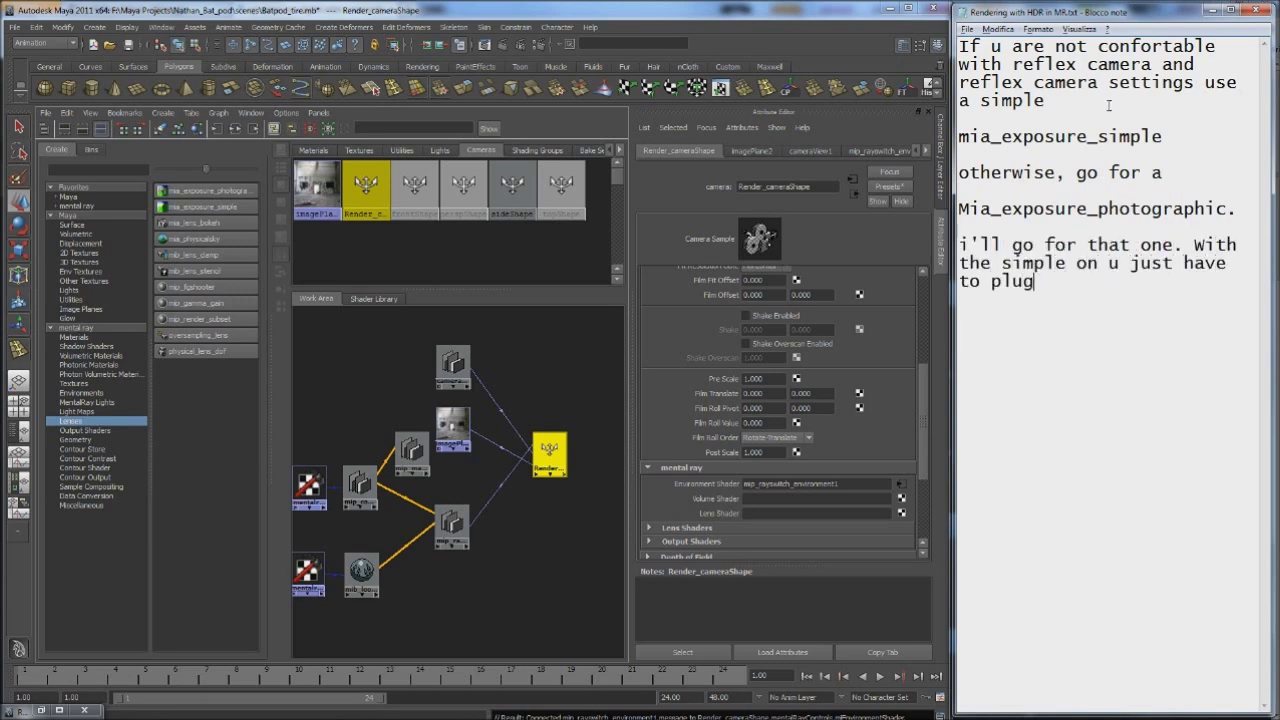
type(" it into the lens slot, lith the photographic one, but u can leave it a")
mouse_move(205, 190)
middle_mouse_down()
mouse_move(523, 355)
mouse_move(710, 515)
middle_mouse_up()
left_click(366, 190)
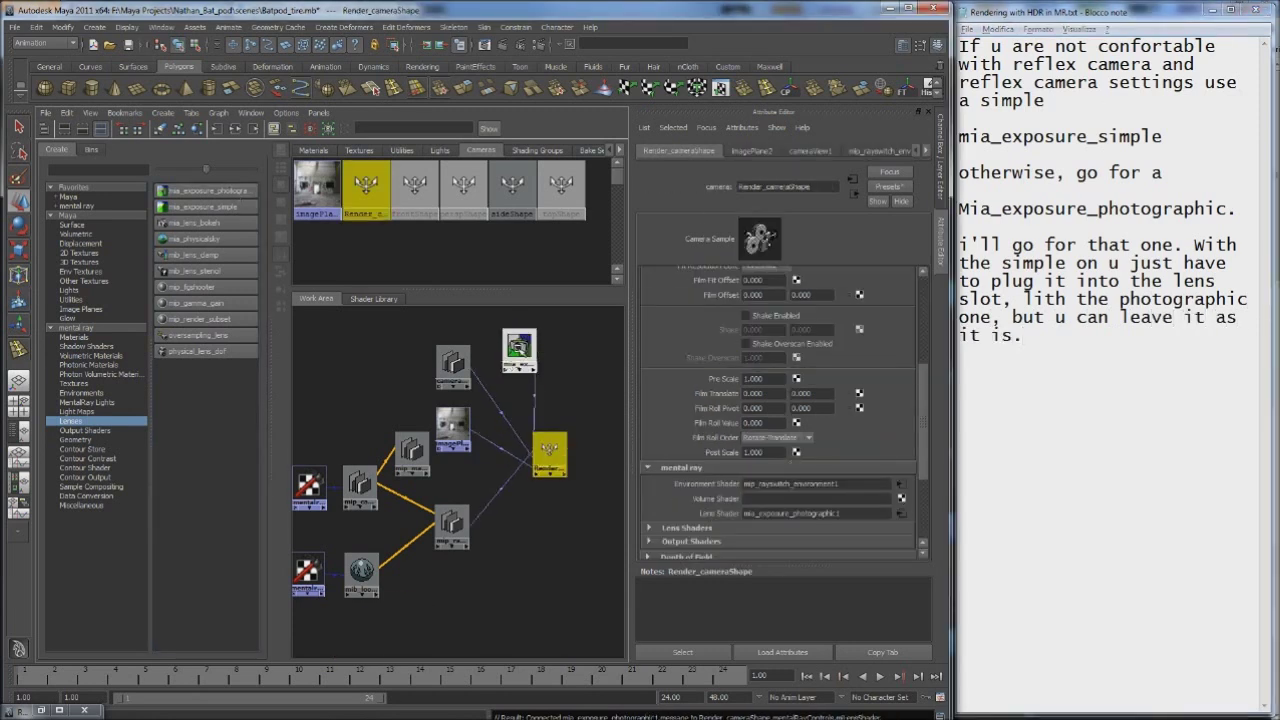
left_click(519, 348)
left_click(1080, 347)
type("e need to set it according to our bac")
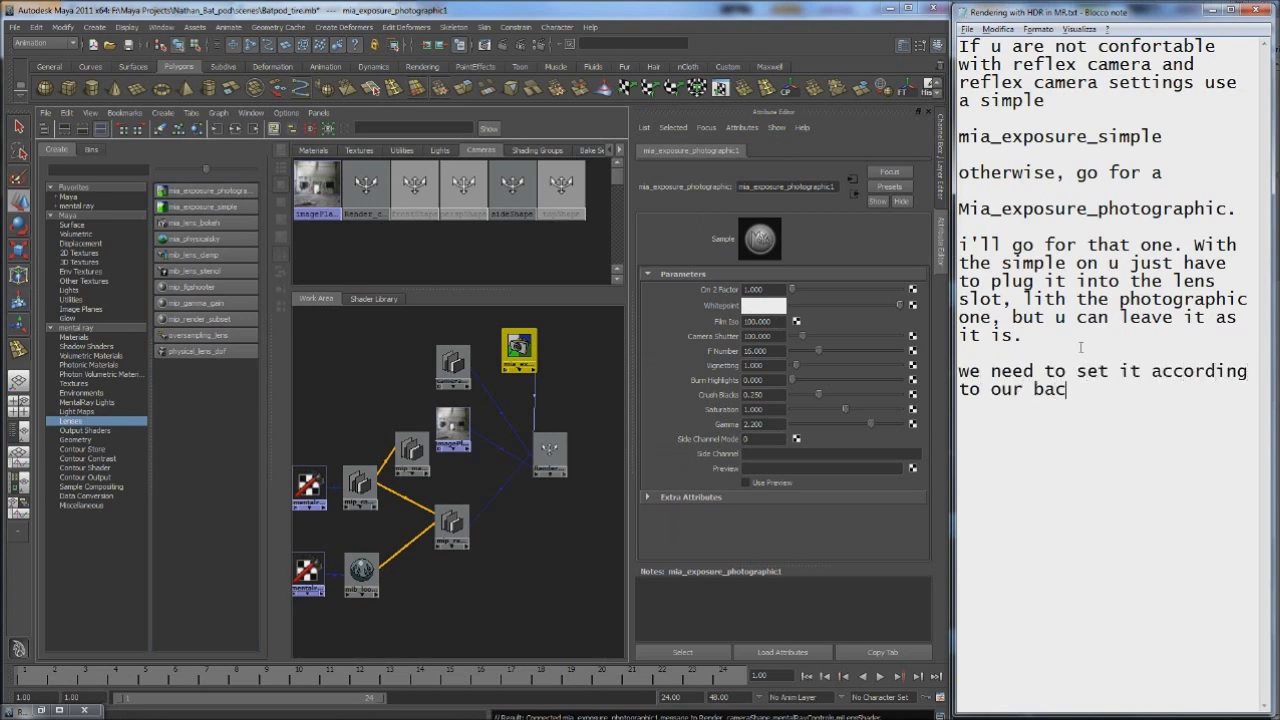
type("kplate datas.")
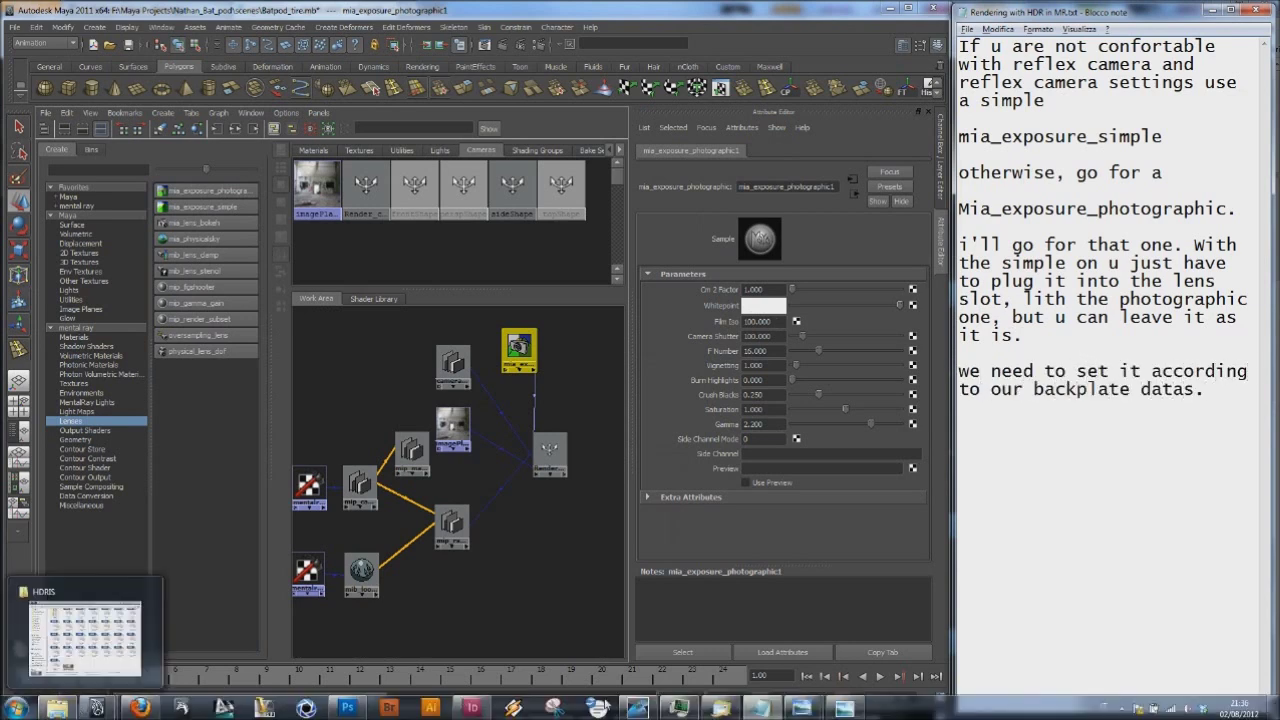
Read the photo's camera details and set Film Iso 800, F Number 4, shutter 1/80
mouse_move(57, 708)
left_click(87, 630)
scroll(634, 391, "down", 1)
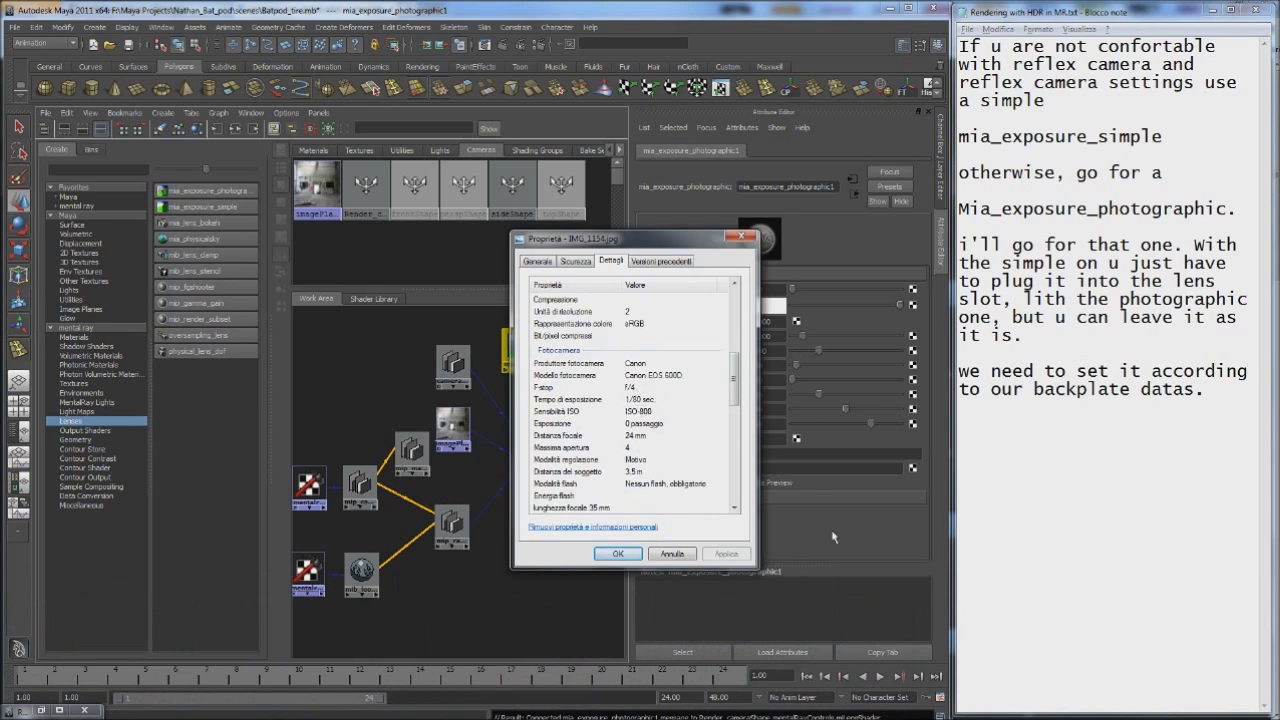
left_click(833, 538)
double_click(773, 352)
double_click(758, 321)
type("800")
key("Tab")
left_click(780, 708)
left_click(762, 323)
type("=1/80")
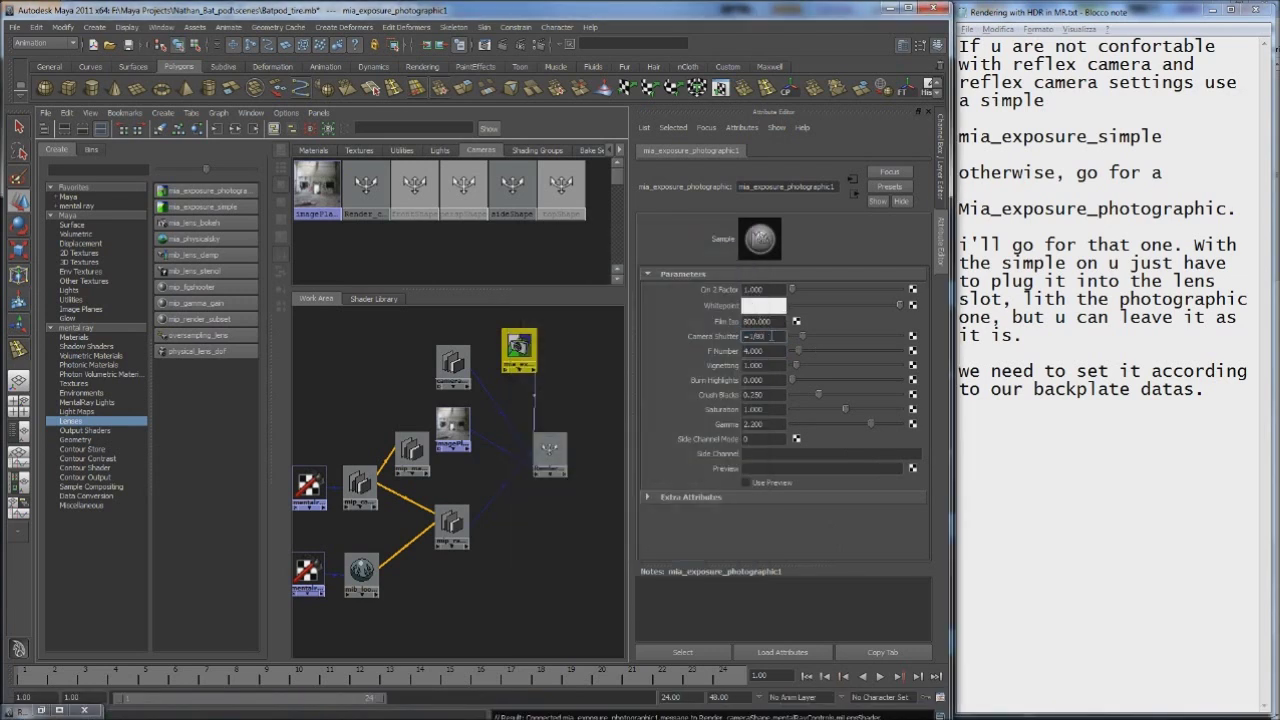
key("Return")
Note that the exposure node gamma-corrects everything, so degamma the backplate in the cameramap node
key("alt+Tab")
key("Return")
key("Return")
type("now, u see this node is")
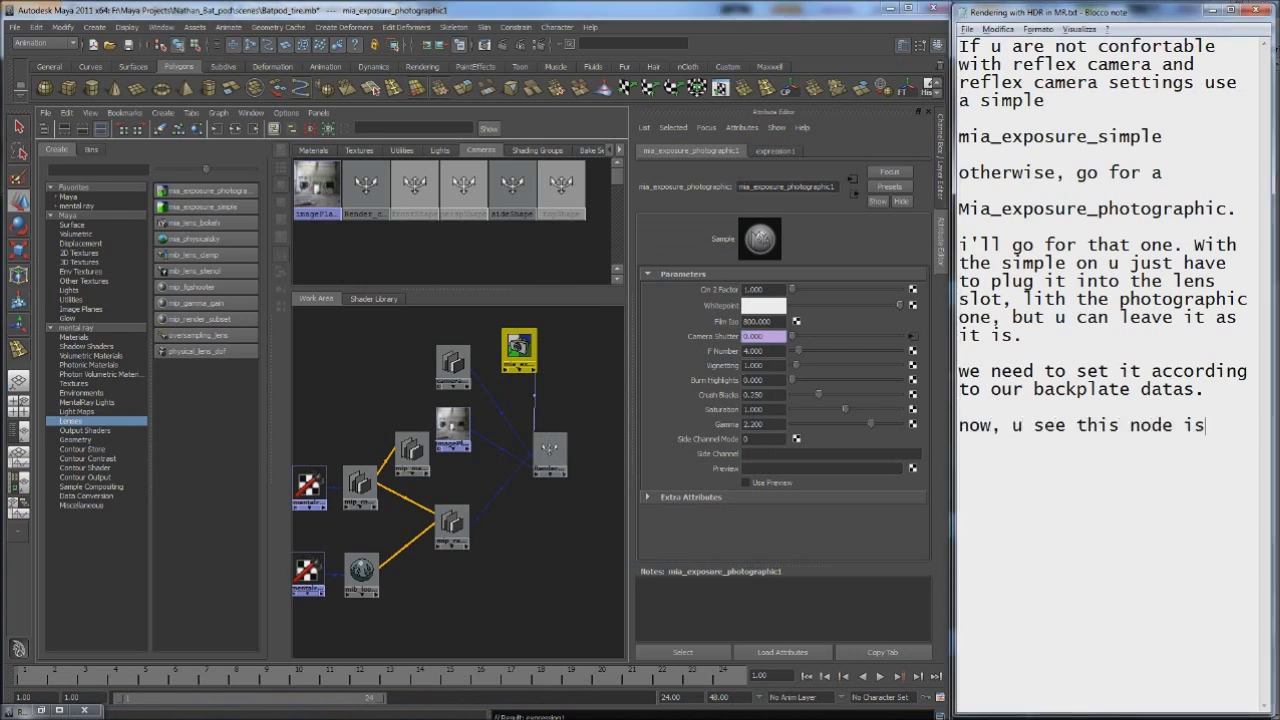
type(" going to gamma correct u")
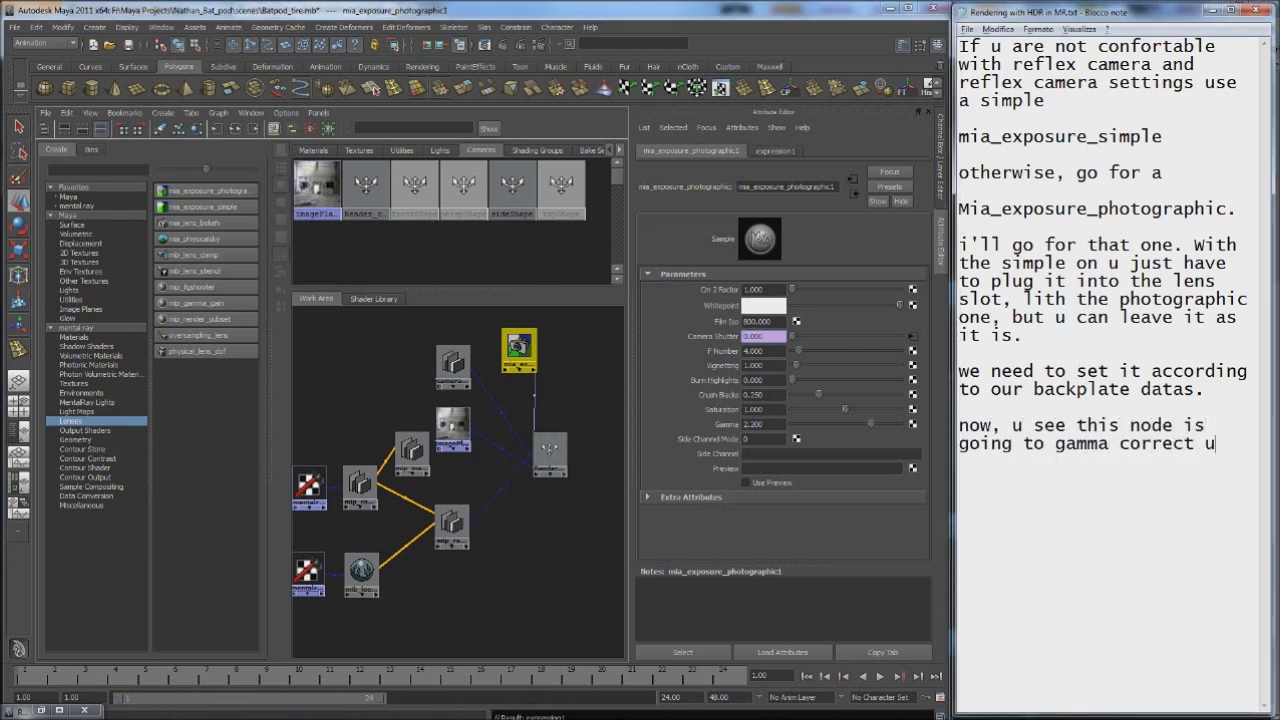
type("r background and")
key("BackSpace")
key("BackSpace")
key("BackSpace")
type("ur model. to prevent")
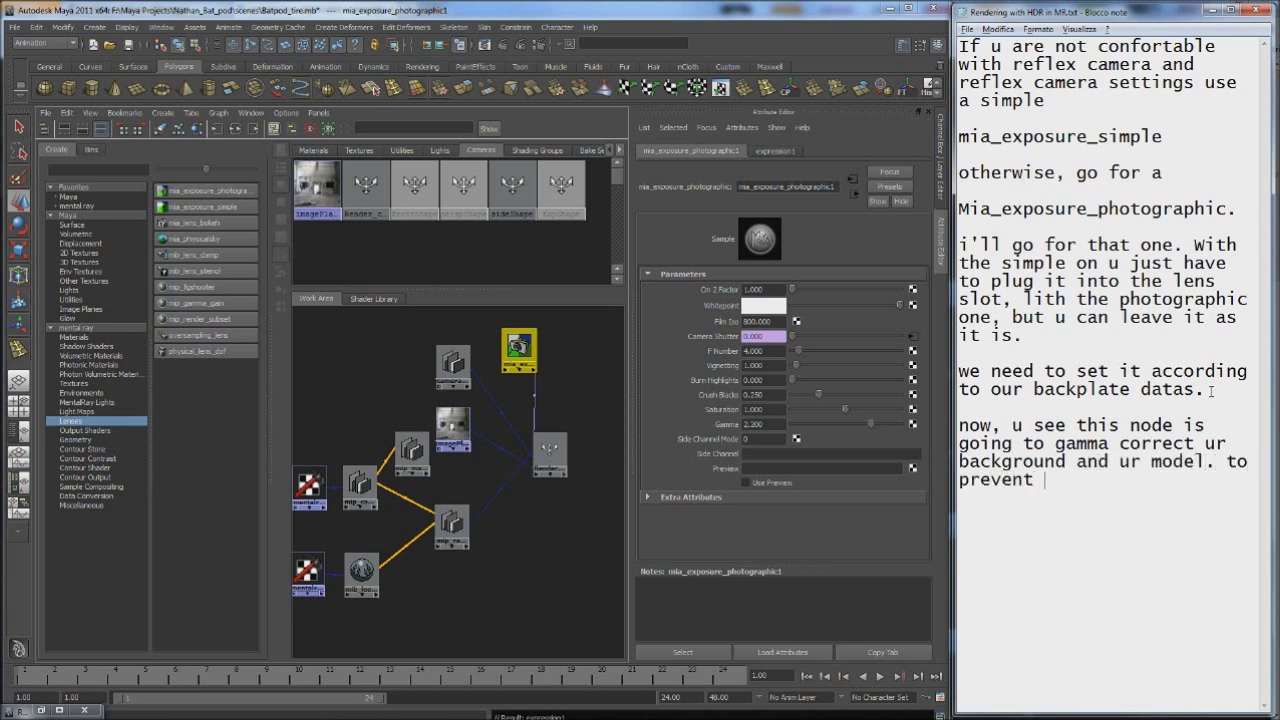
type(" modifi")
key("BackSpace")
key("BackSpace")
key("BackSpace")
type("ying ur backplate, u need to degamma it. u ")
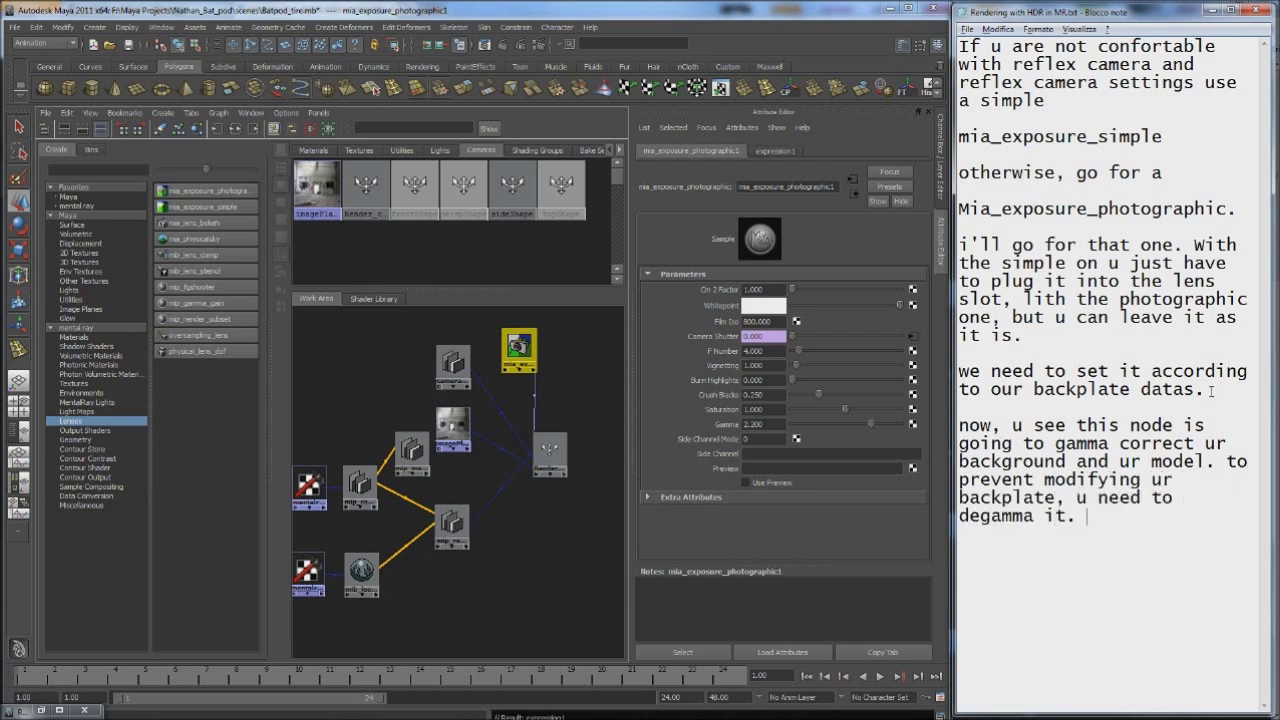
type("can do that inside the cameramap node")
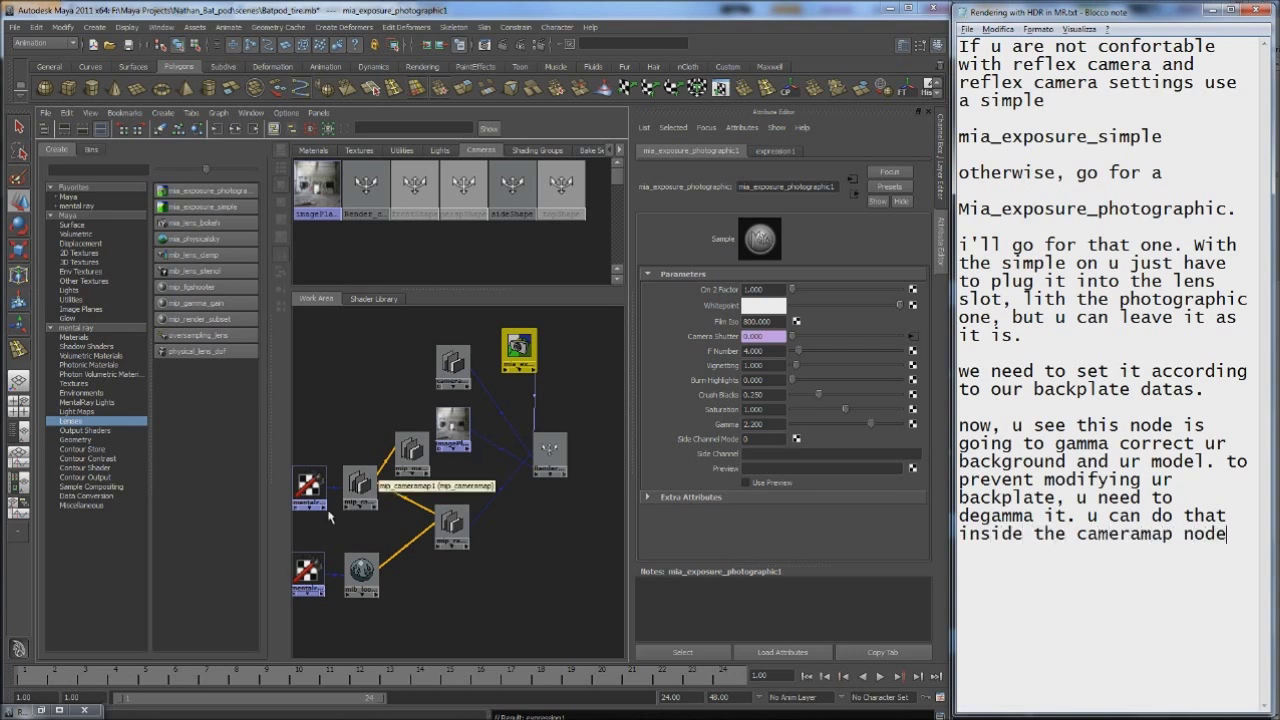
Review the camera map node's degamma settings and the render camera's attributes
left_click(360, 485)
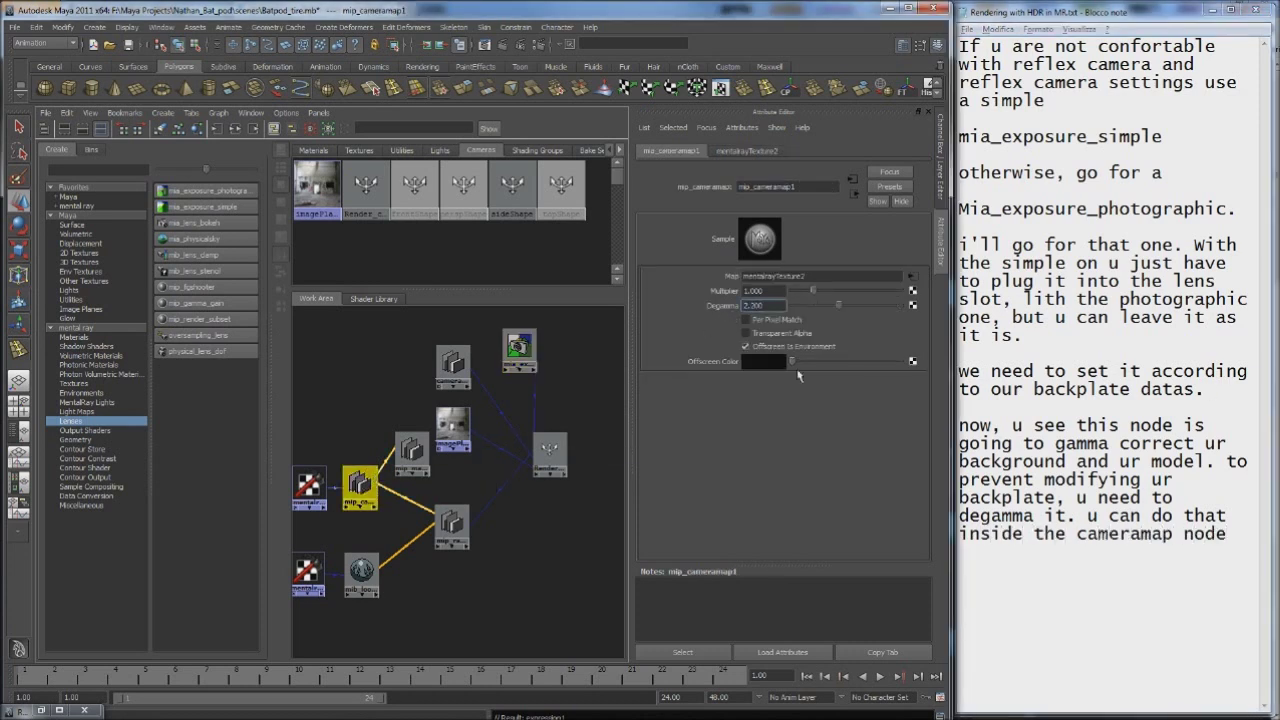
left_click(552, 475)
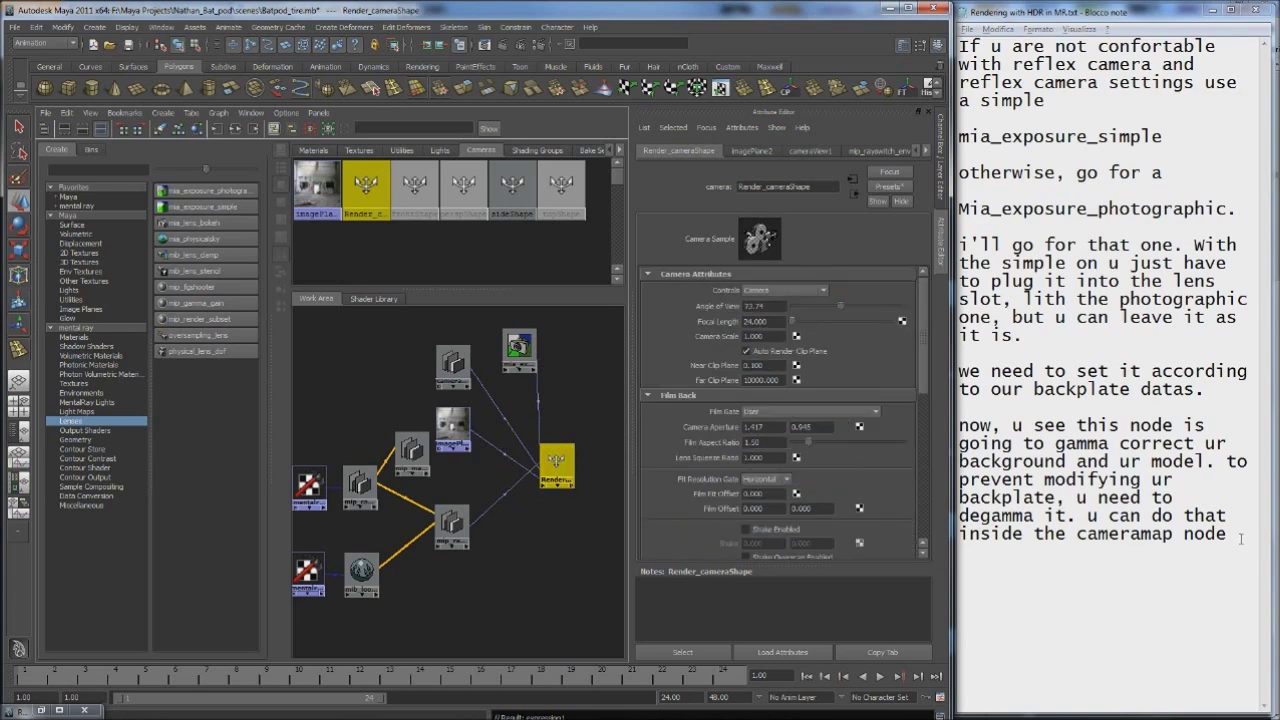
left_click(586, 371)
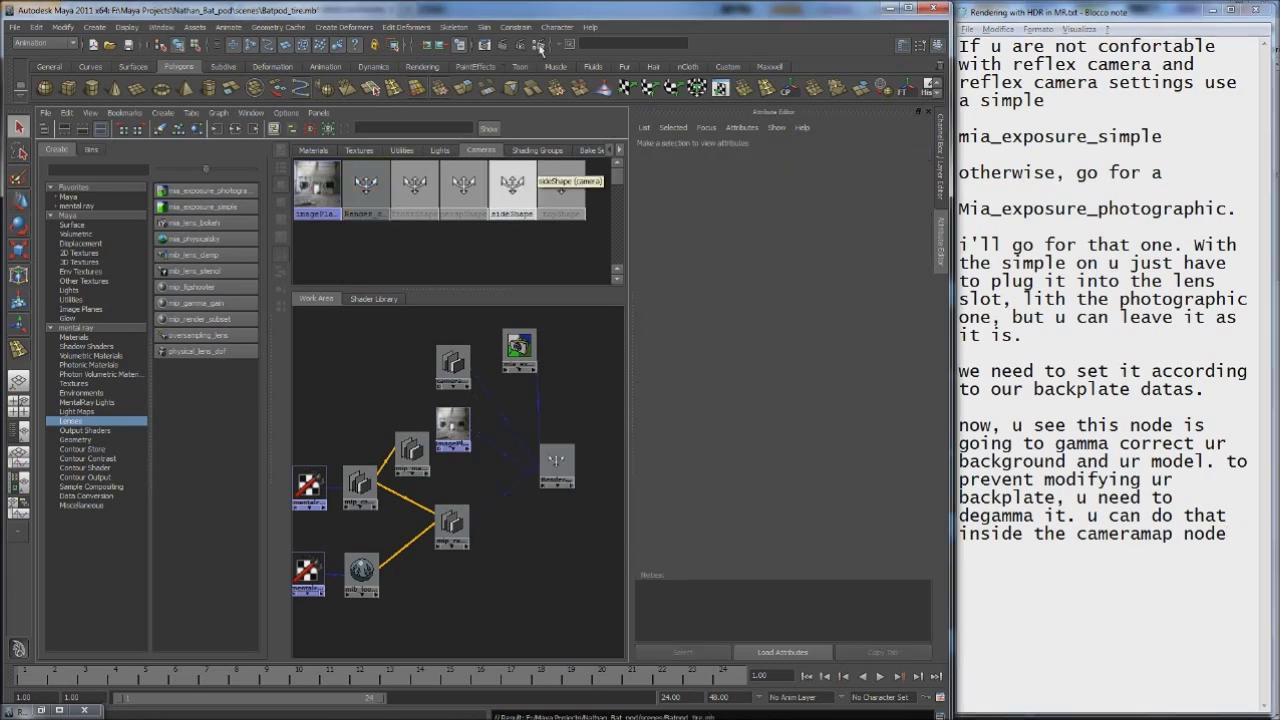
Open Render Settings, noting 'Let's see render setting.', and review Quality and Indirect Lighting
left_click(539, 44)
key("ctrl+a")
type("Let's see")
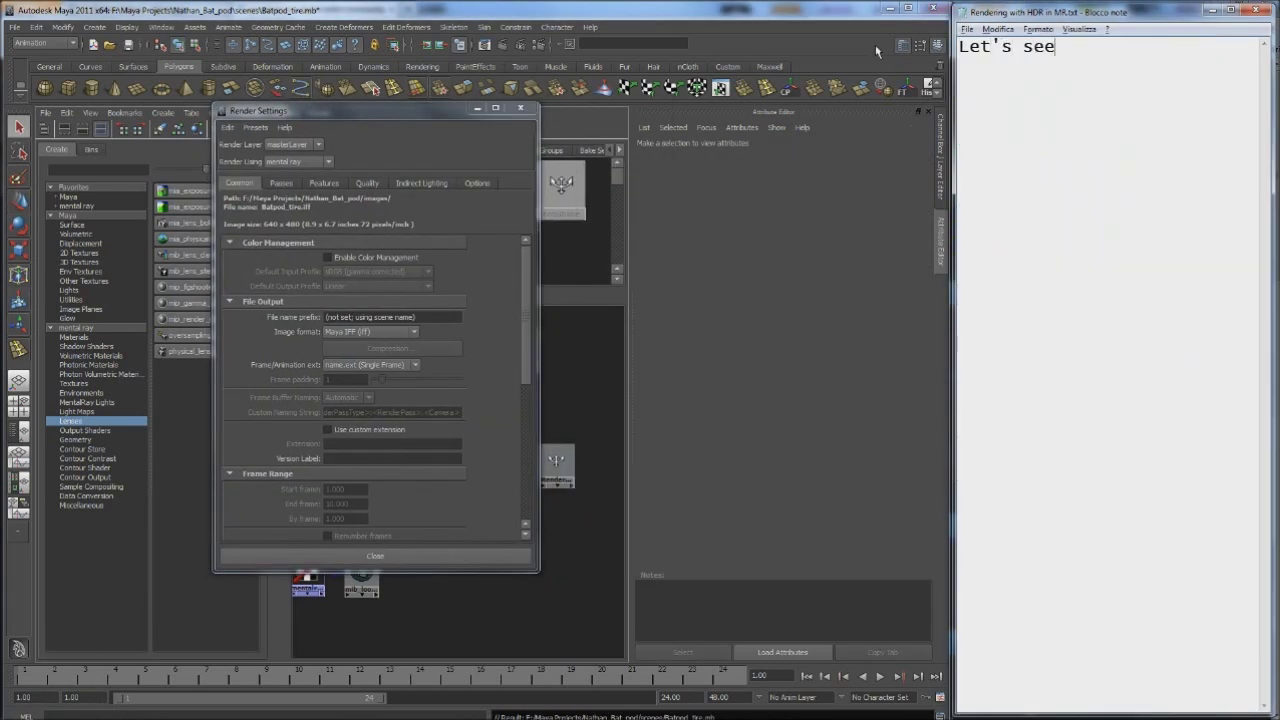
type(" render setting.")
left_click(351, 127)
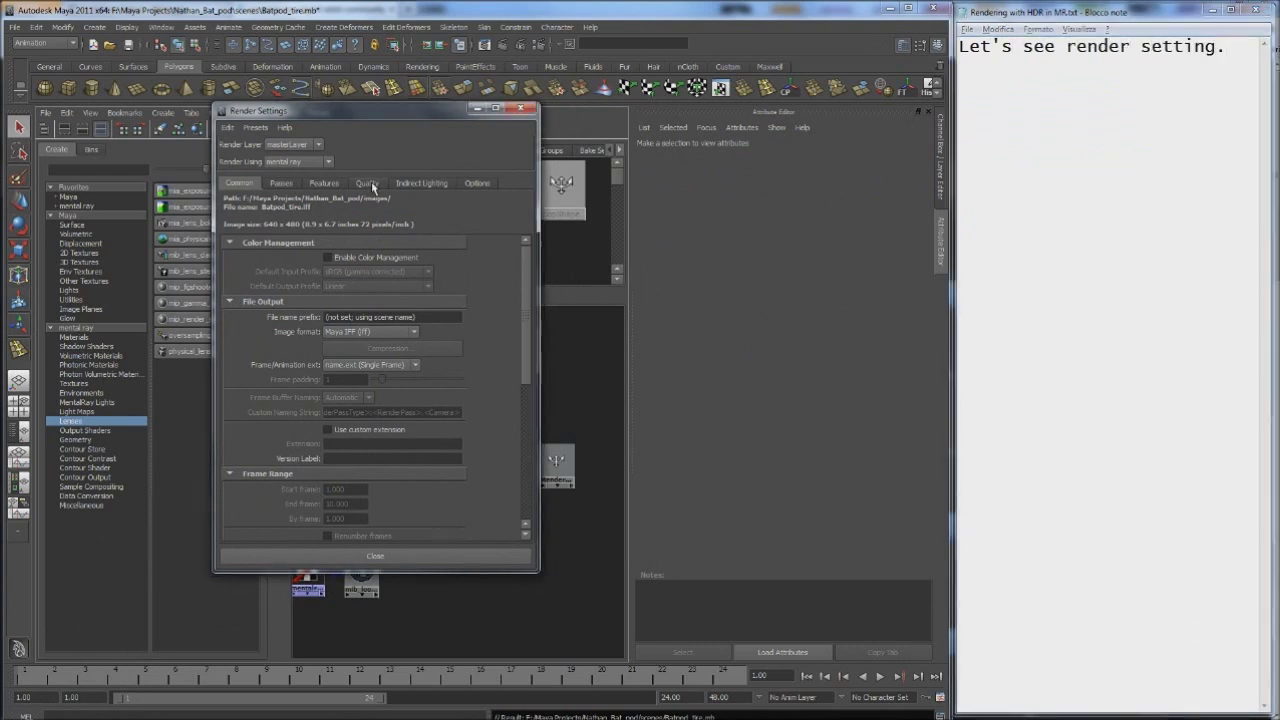
left_click(367, 184)
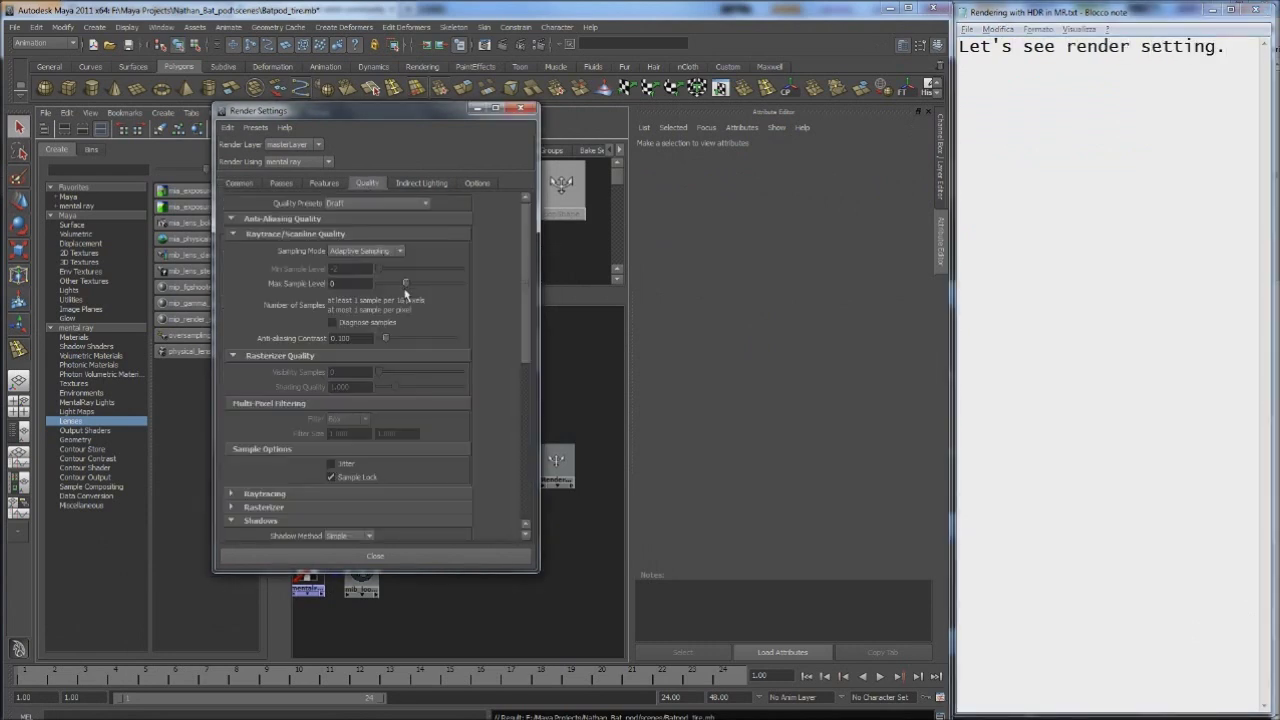
scroll(384, 470, "down", 2)
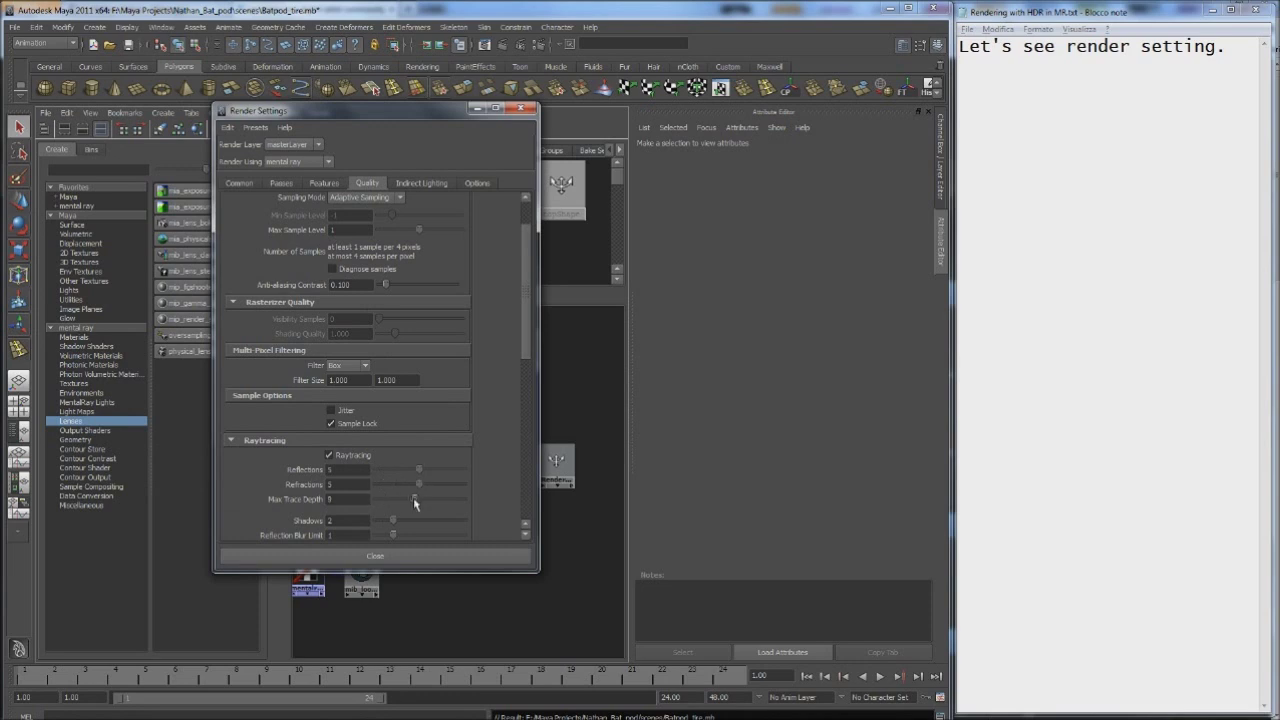
left_click(431, 188)
With Final Gathering enabled, create an Image Based Lighting node
left_click(1227, 50)
key("Return")
key("Return")
type("enable final gathering")
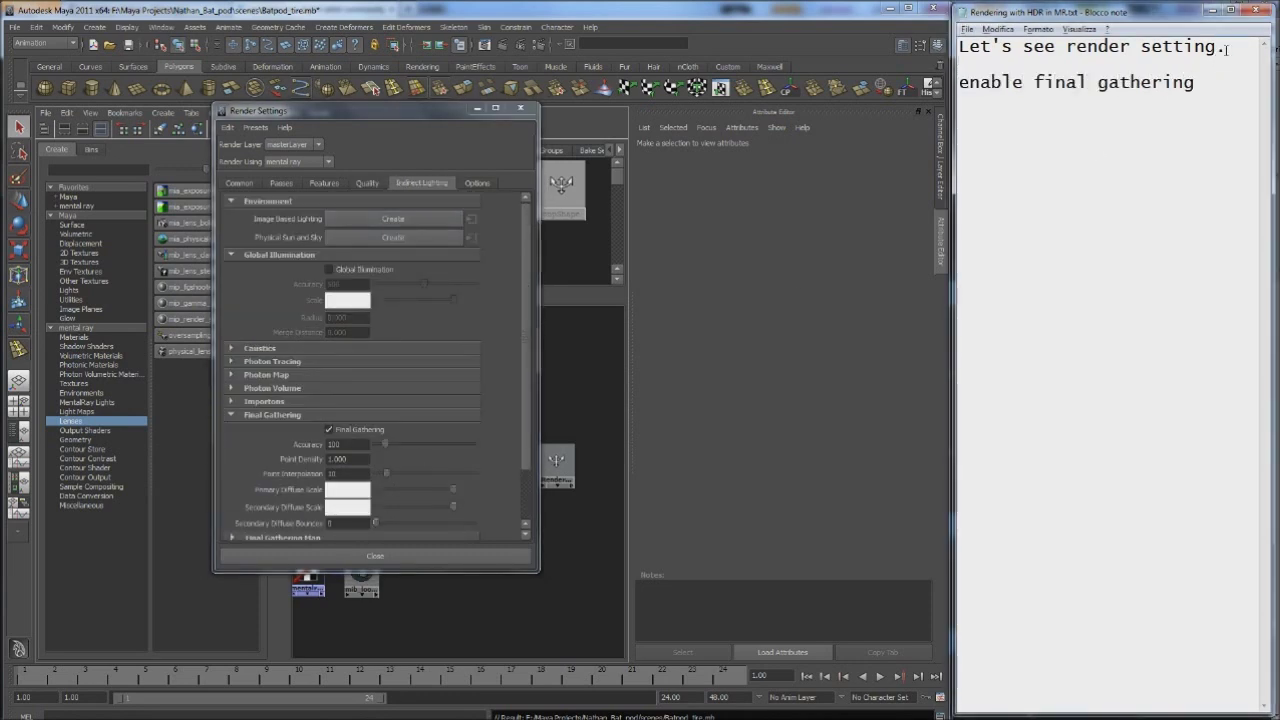
type("!! th")
type("an we")
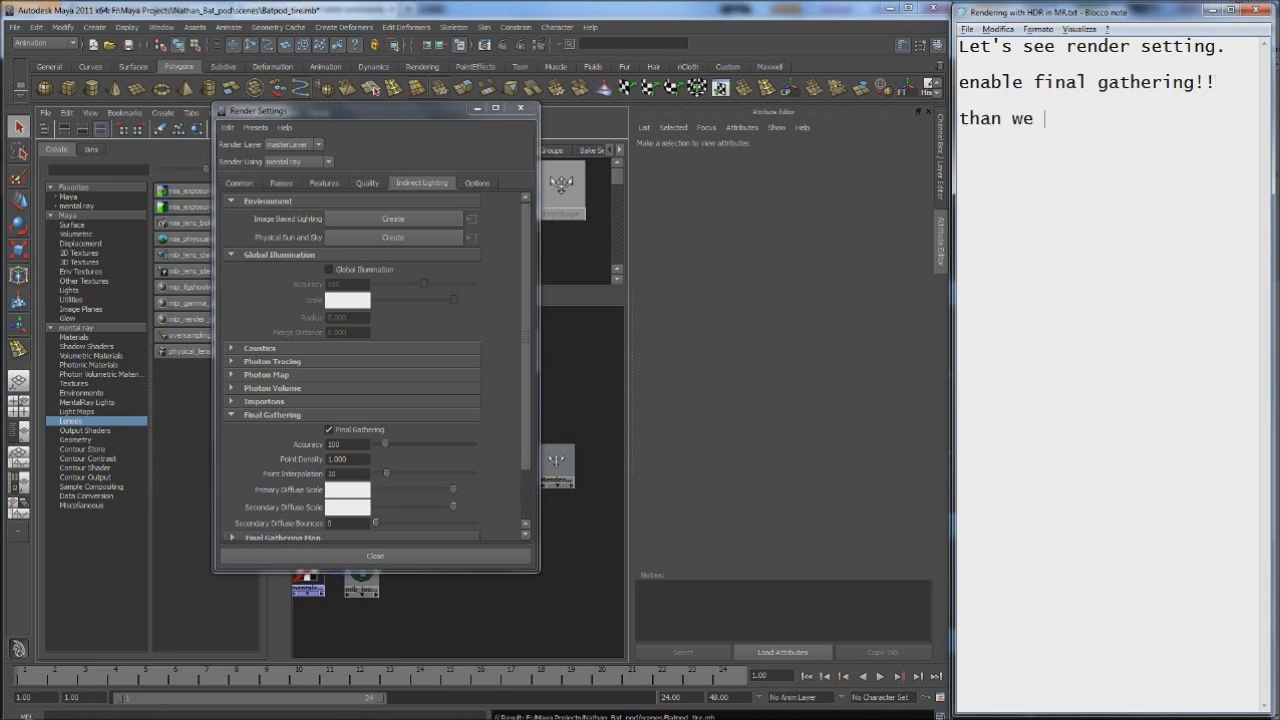
type(" can just create")
key("BackSpace")
key("BackSpace")
type("ate a")
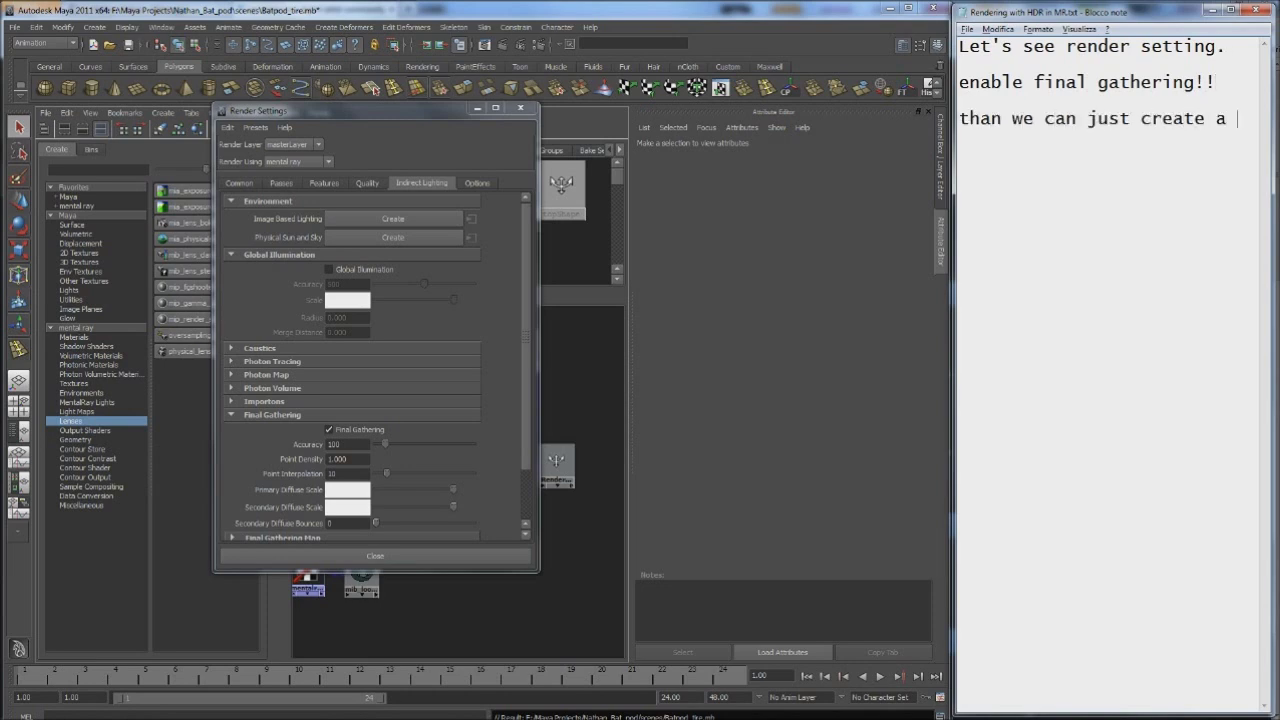
type("n IBL (image based lighting")
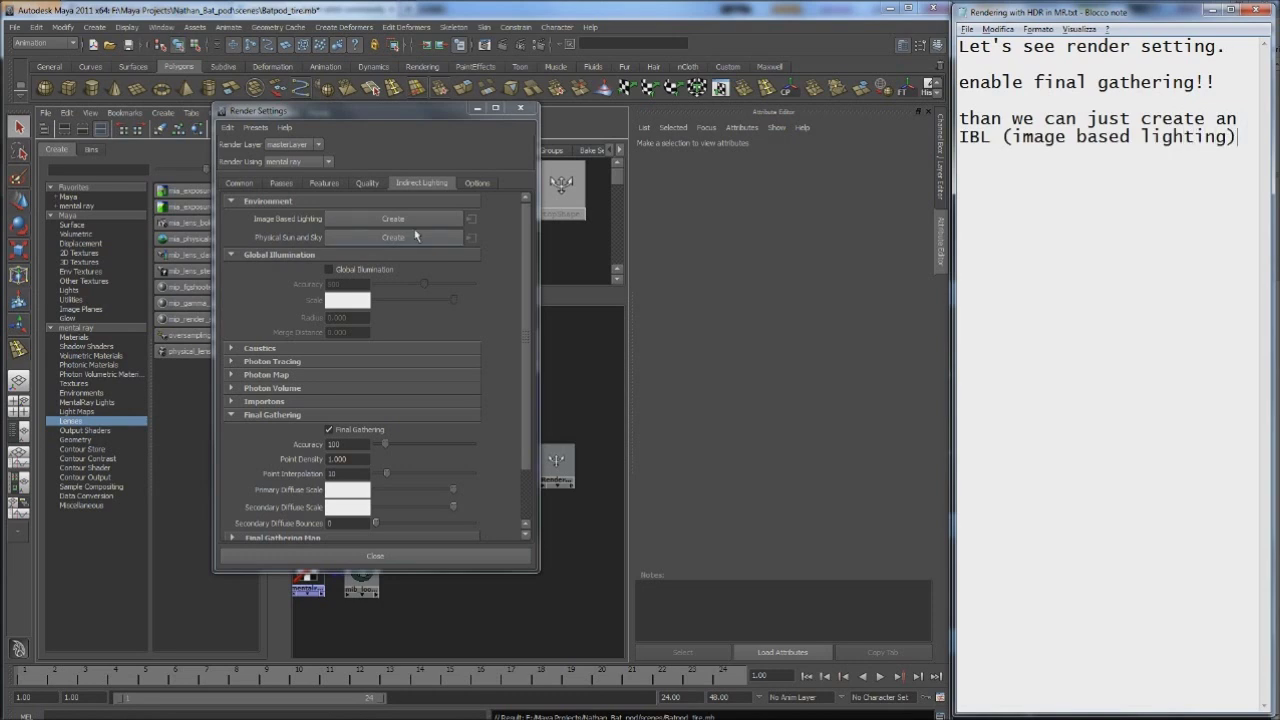
left_click(409, 219)
Note that the HDRI files get plugged into the IBL, and browse for its image file
key("alt+Tab")
key("Return")
key("Return")
type("and plug in it the hdri files we g")
left_click(888, 273)
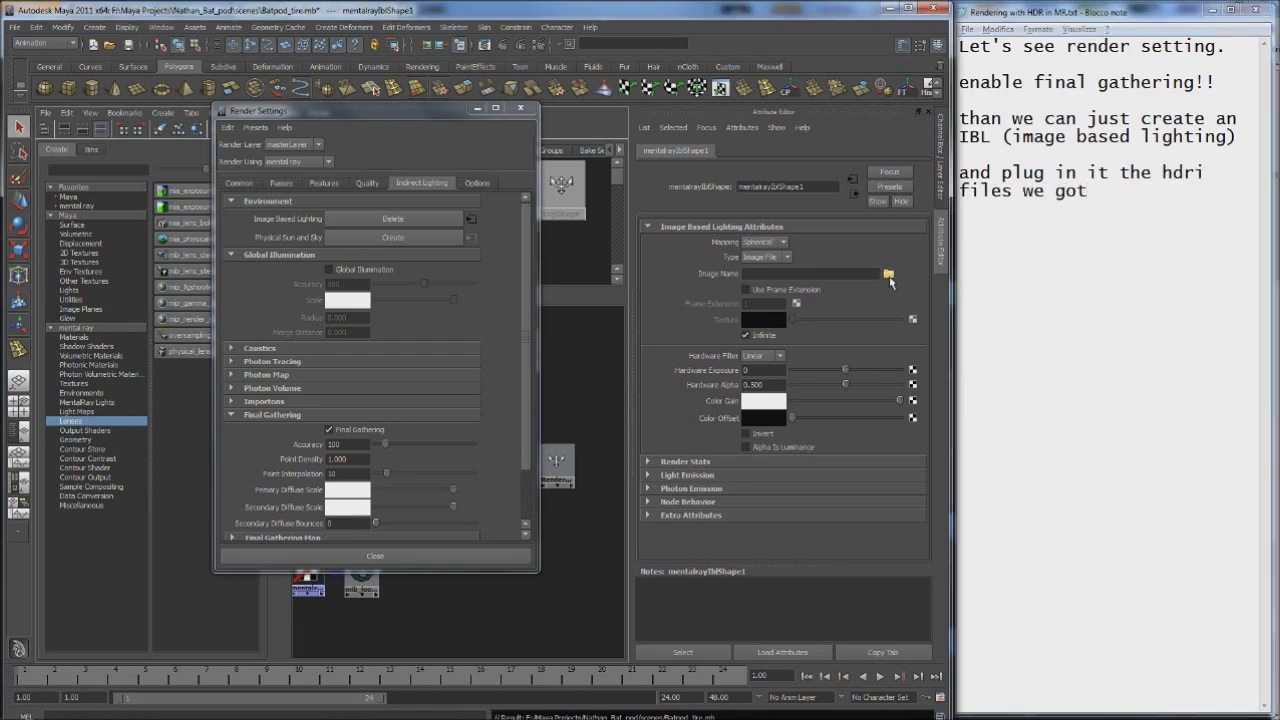
Load Sala1_10000px.HDR from the HDRIs folder as the IBL image
double_click(400, 178)
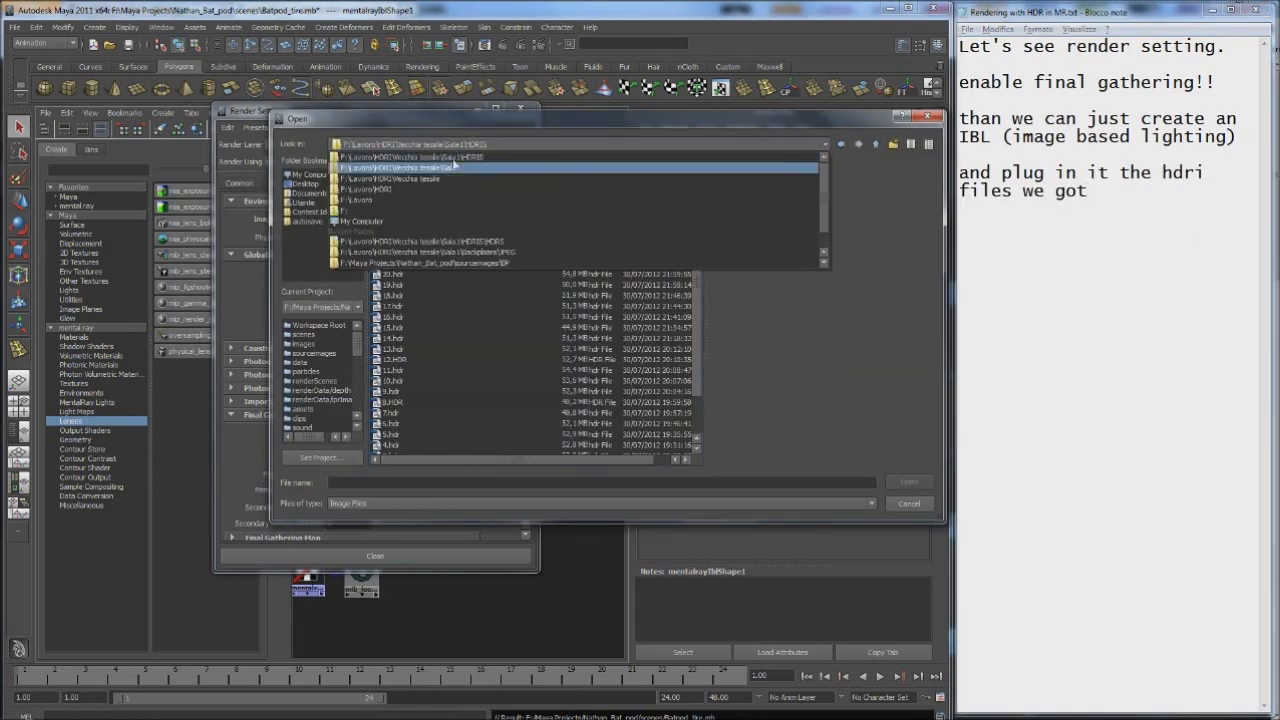
double_click(400, 178)
double_click(420, 190)
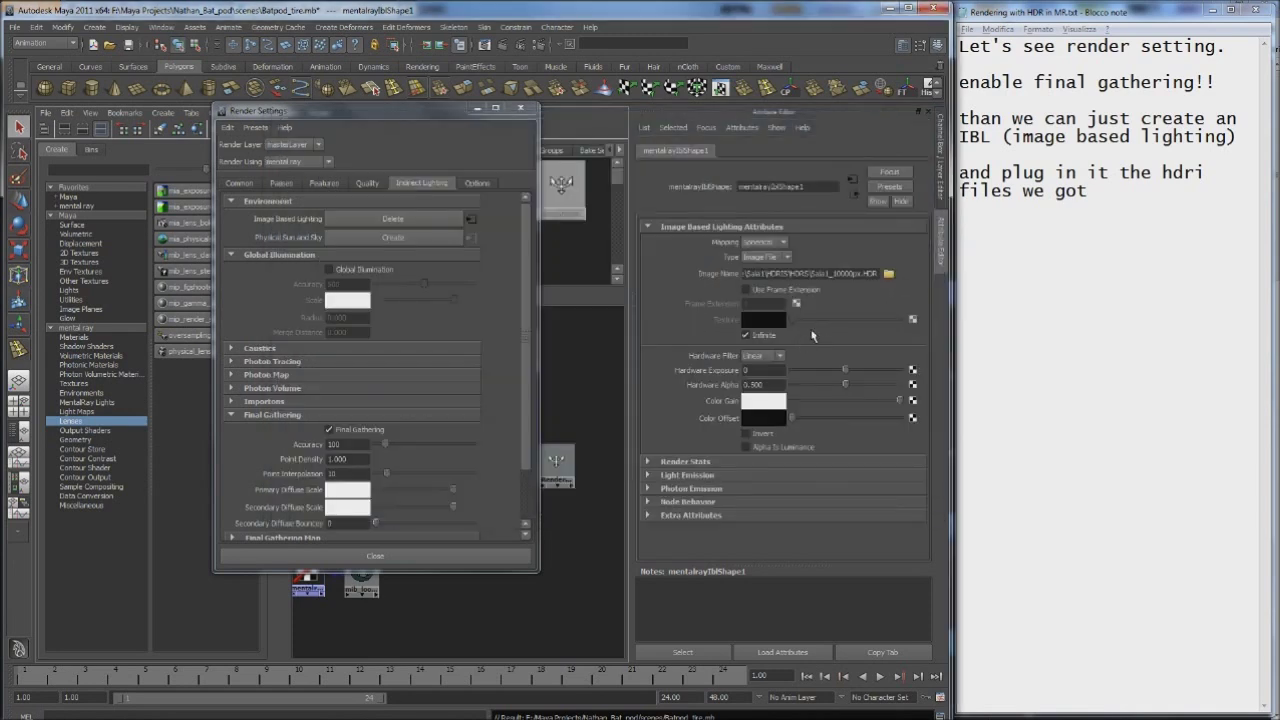
Note 'we're ready. now, let's do the last steps.', then close Render Settings
left_click(1122, 197)
type("we're ready. now, ")
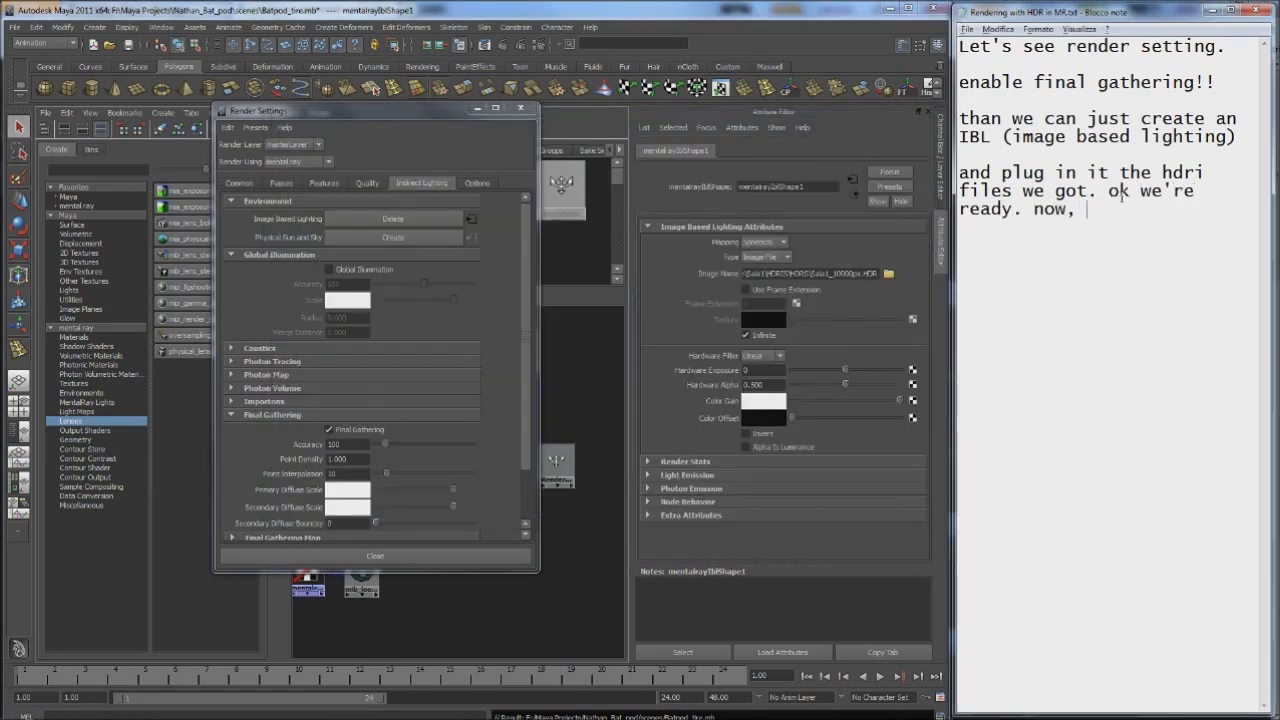
type("let's do the last steps.")
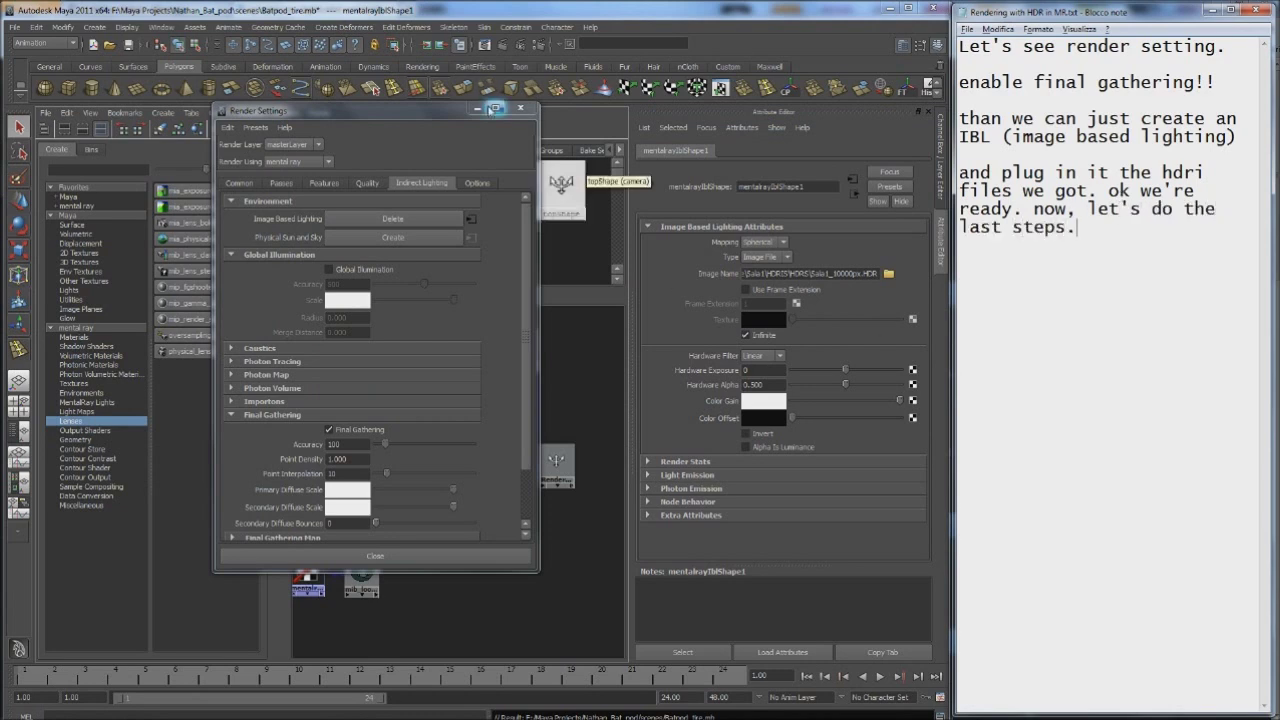
left_click(494, 108)
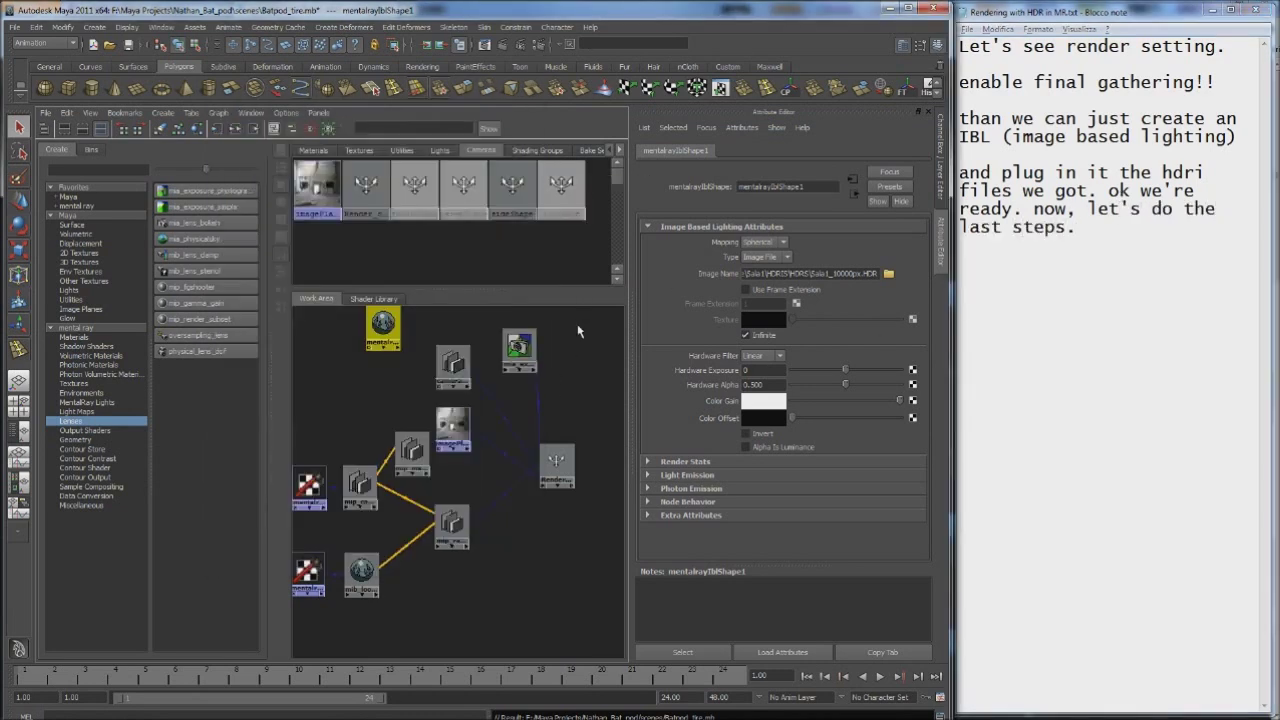
left_click(560, 330)
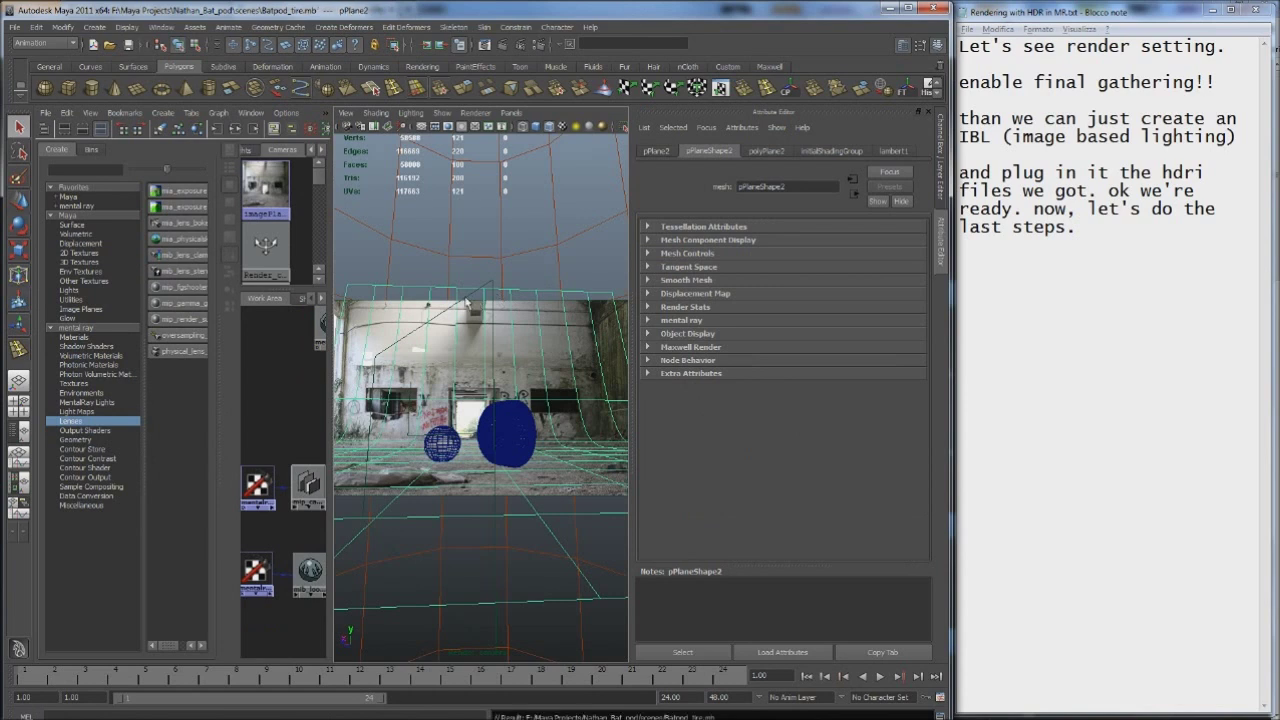
Reopen Render Settings and note the backplate is 2000x1333 pixels
left_click(521, 44)
key("Return")
type("my b")
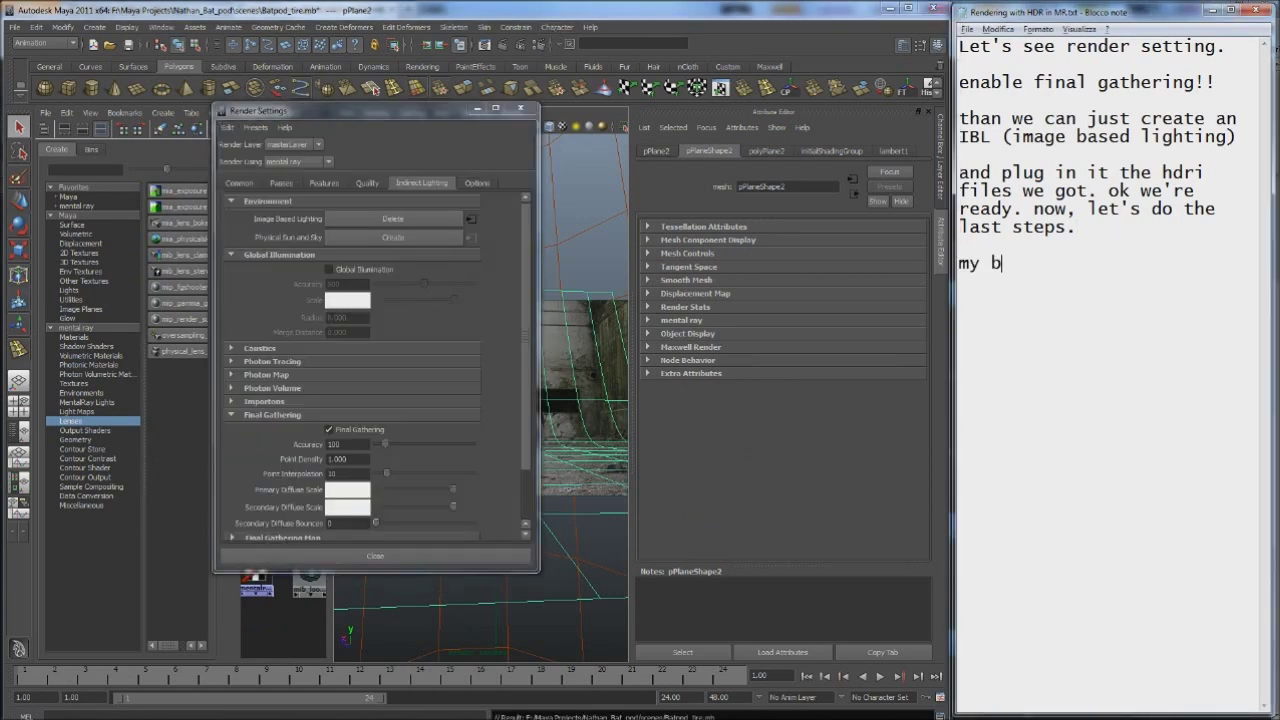
type("ackplate is now 2000+1")
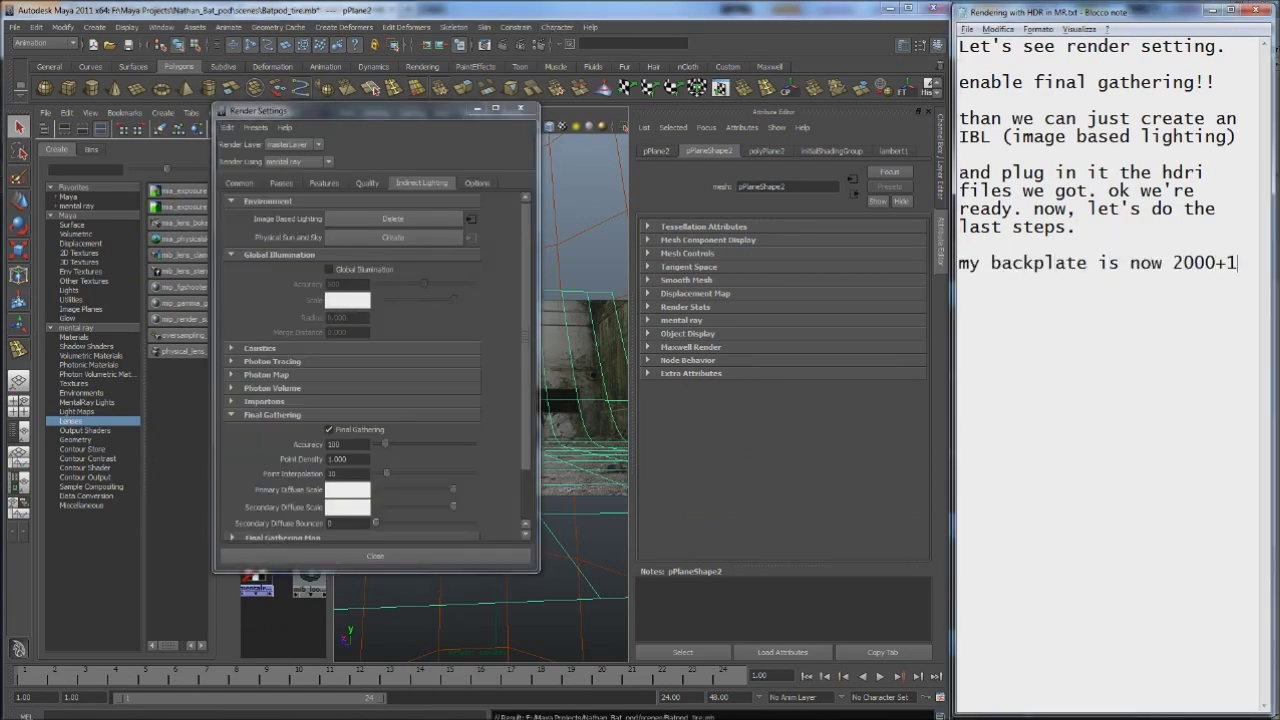
type("333")
key("BackSpace")
key("BackSpace")
key("BackSpace")
type("1333")
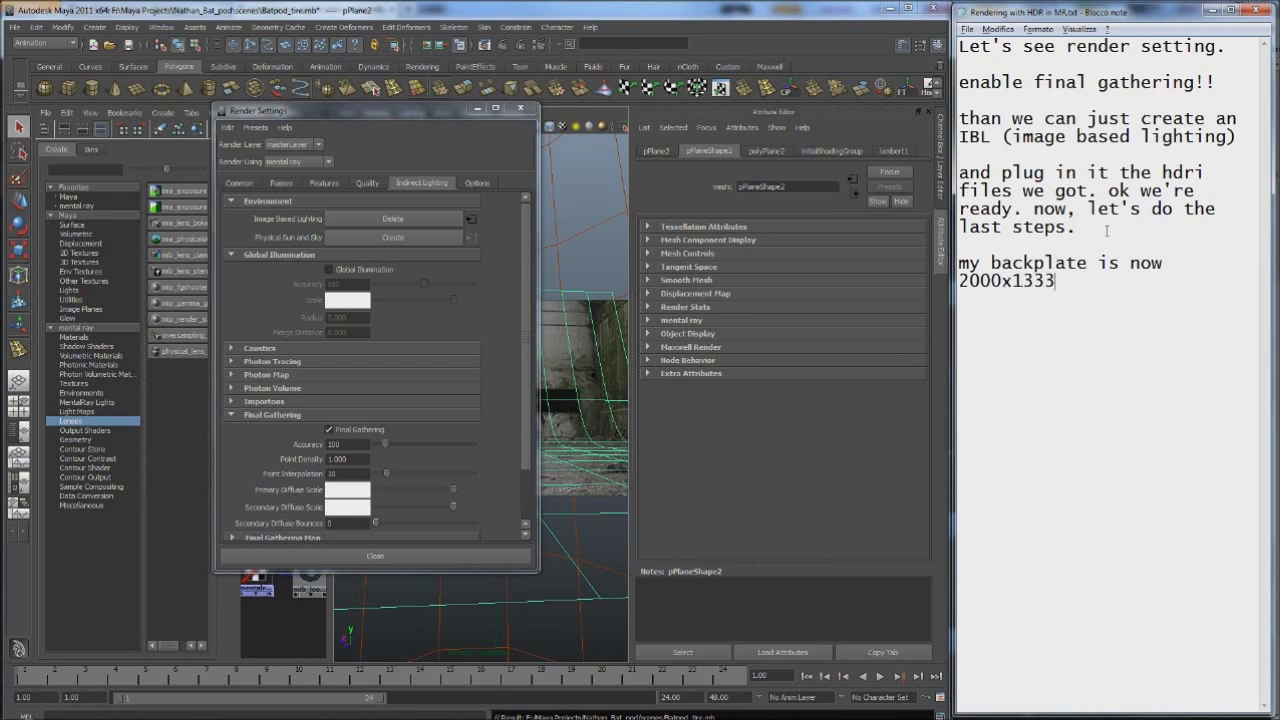
type(" pixels, i'll set the")
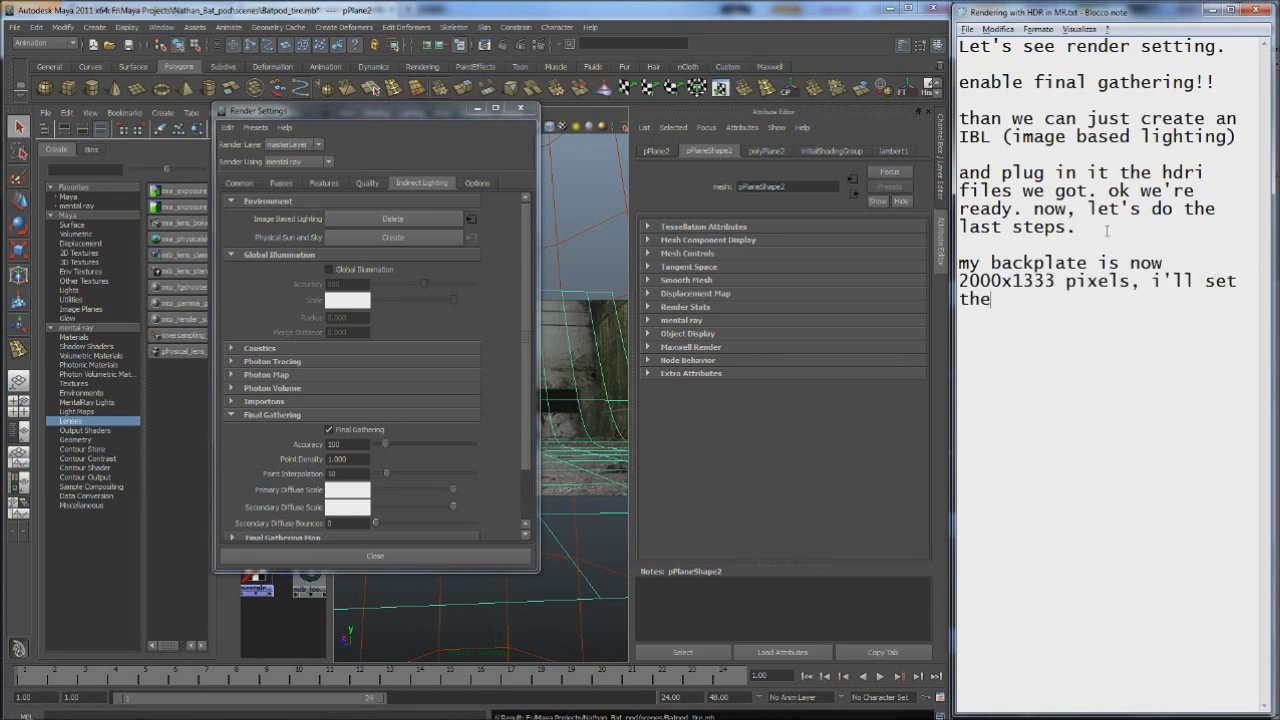
key("BackSpace")
type("is render resolutui")
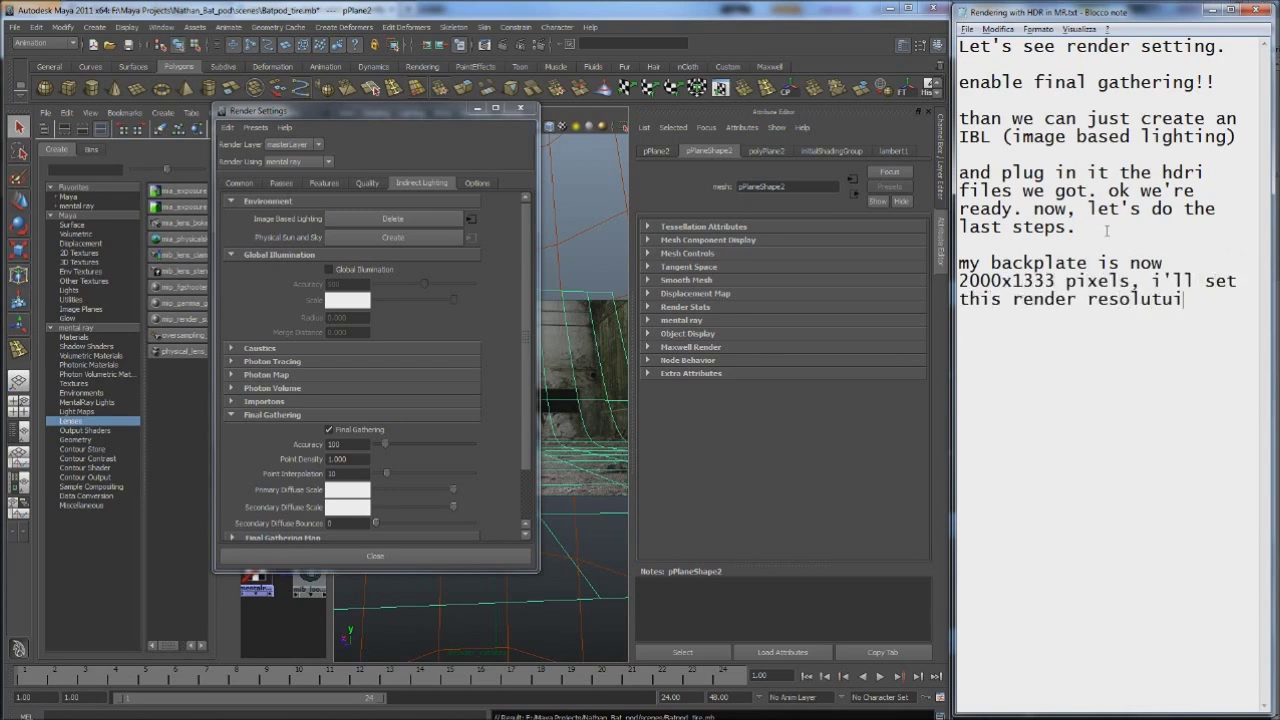
key("BackSpace")
key("BackSpace")
type("ion")
Set the image format to PNG and the resolution to 2000 by 1333
left_click(239, 183)
left_click(368, 331)
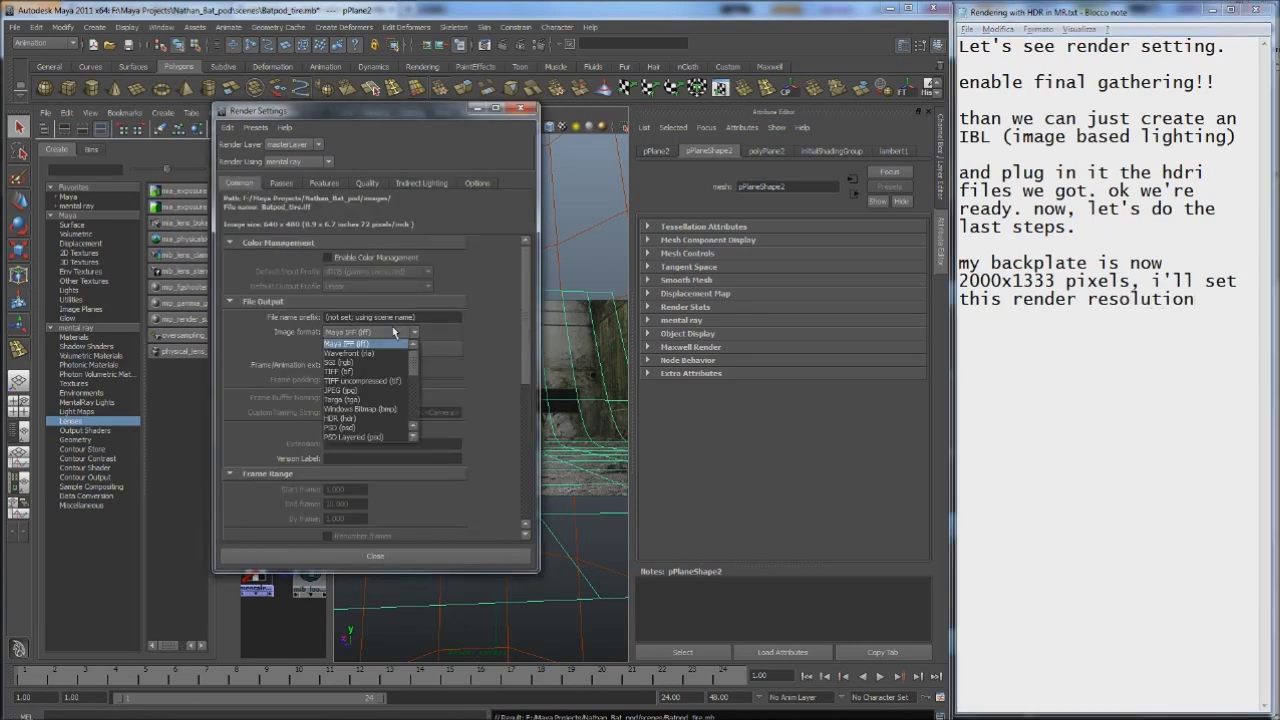
left_click(353, 391)
scroll(353, 400, "down", 5)
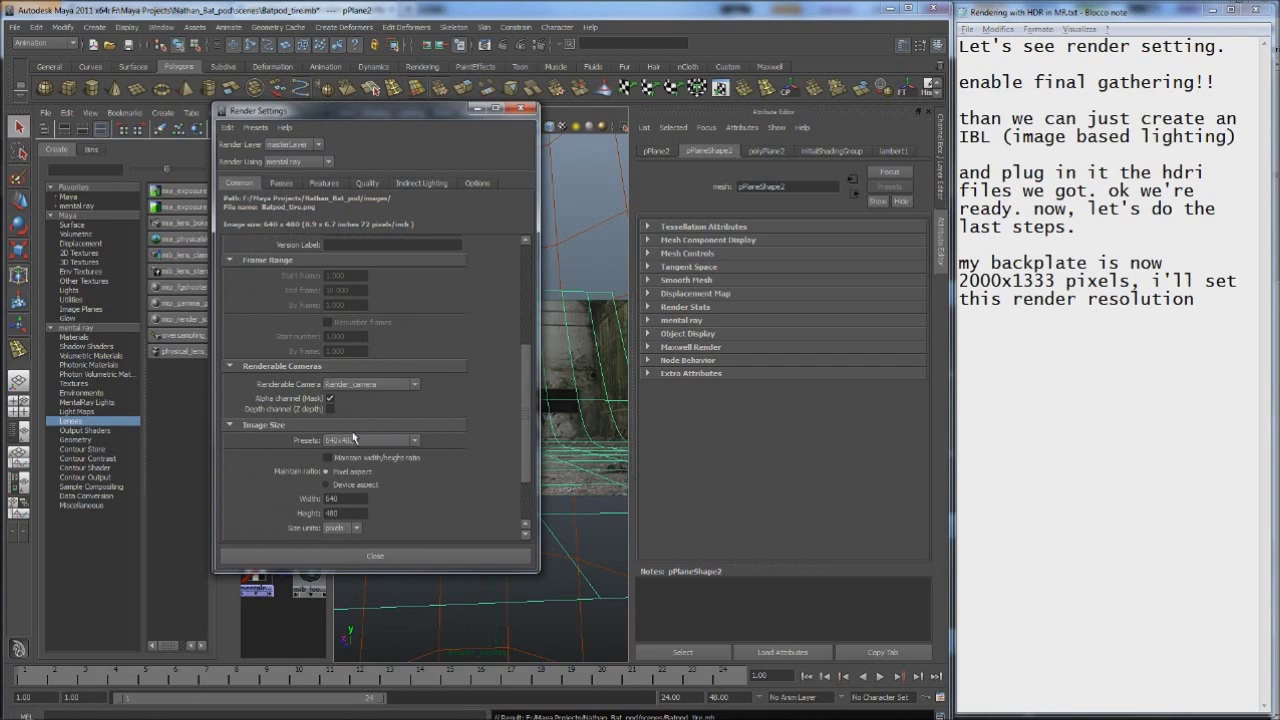
double_click(340, 498)
type("2000")
key("Tab")
key("Return")
Set Final Gathering accuracy to 200 and close Render Settings
scroll(428, 431, "down", 3)
scroll(428, 431, "down", 2)
left_click(367, 183)
left_click(421, 183)
type("200")
key("Return")
left_click(382, 556)
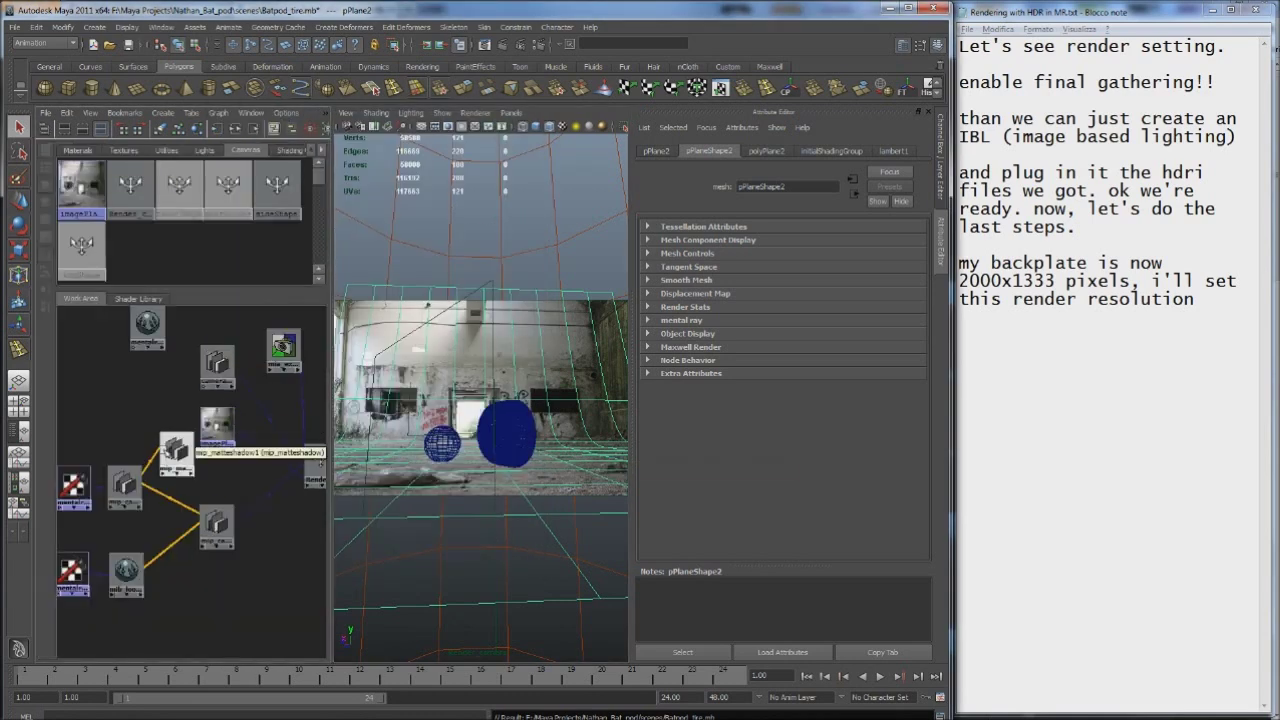
Assign mip_matteshadow to the ground plane and note it should turn light red
right_click_drag(176, 450, 190, 430)
key("alt+Tab")
key("Return")
key("Return")
type("Assign ")
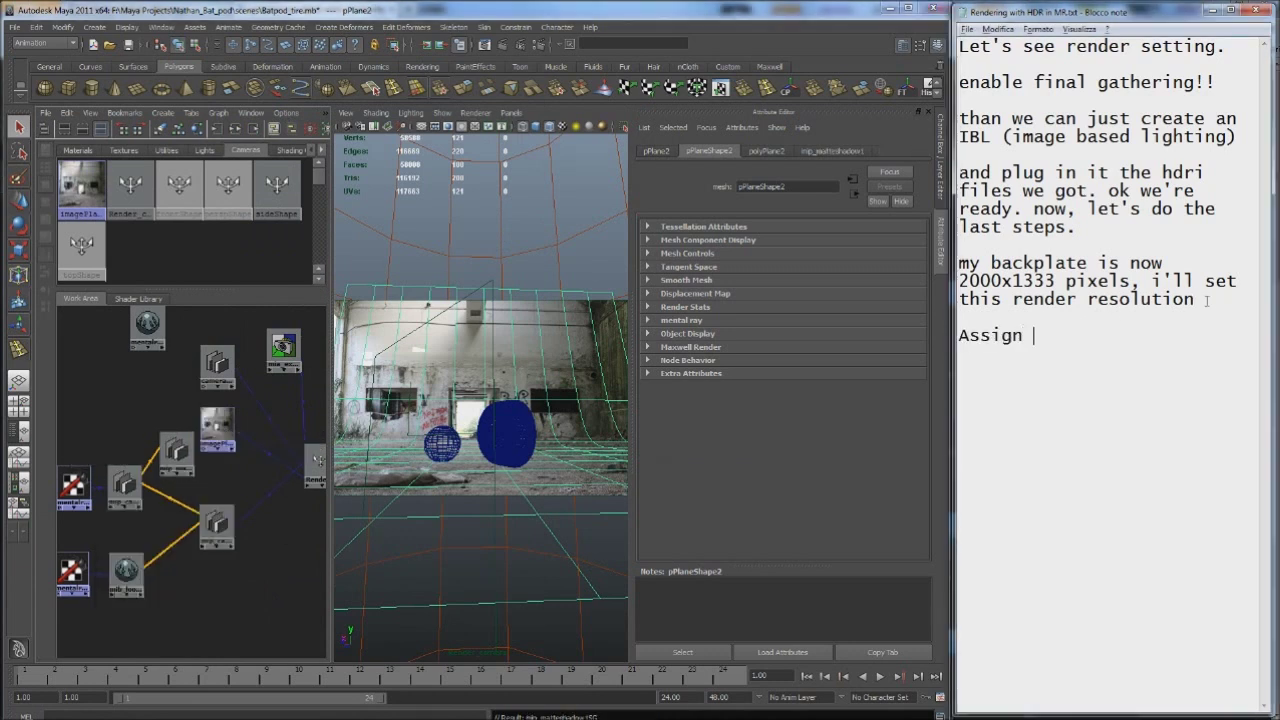
type("matteshadow to plane, ")
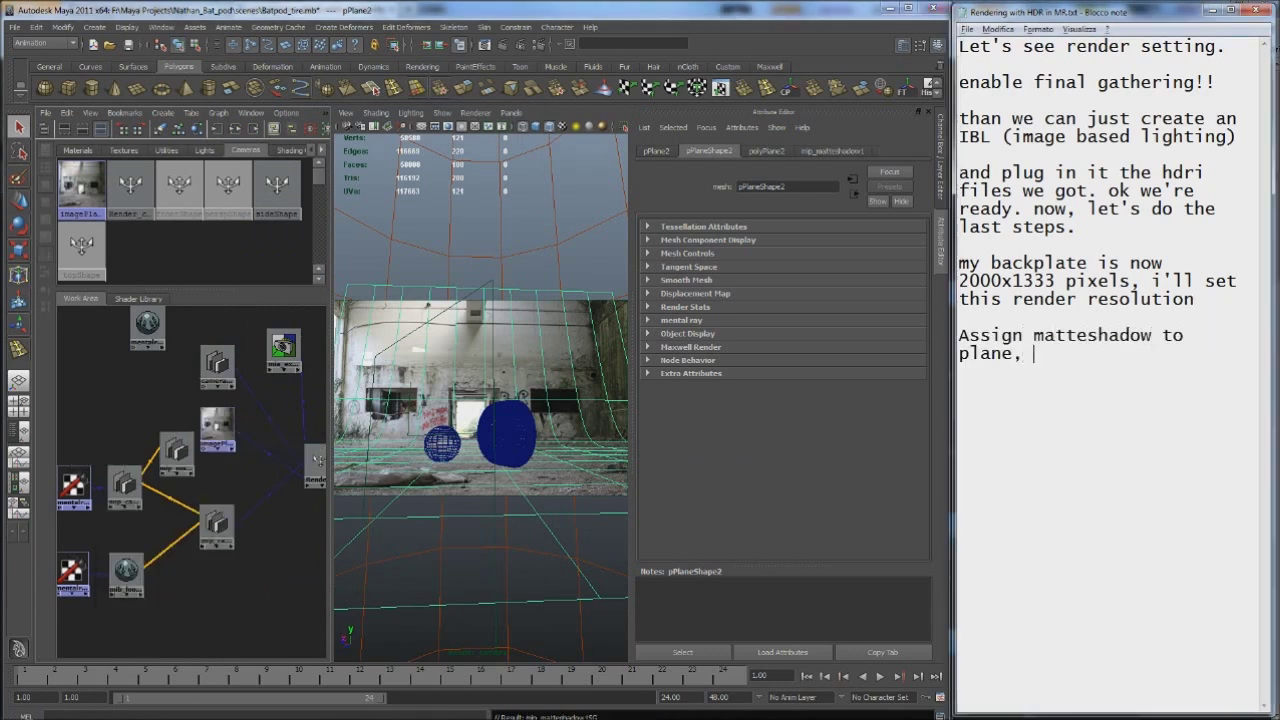
type("should become light red")
key("Return")
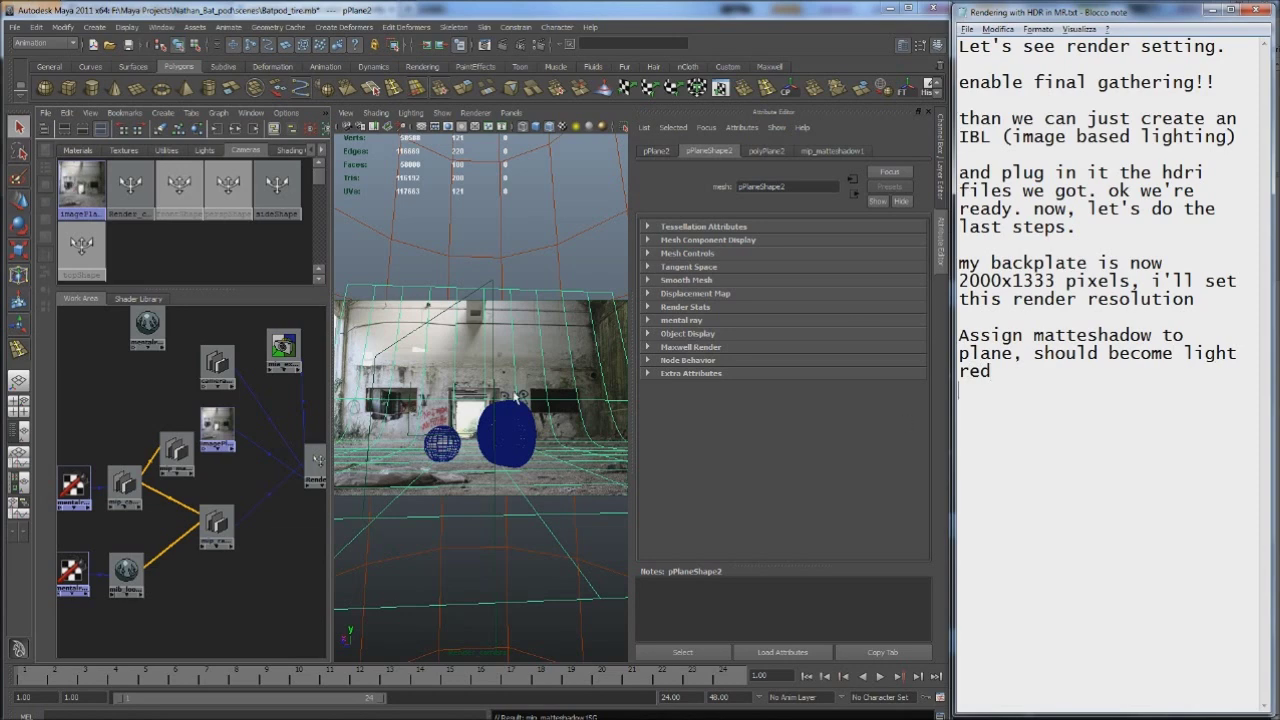
key("BackSpace")
Switch to shaded view and note that matteshadow must catch indirect light
key("alt+Tab")
key("5")
key("alt+Tab")
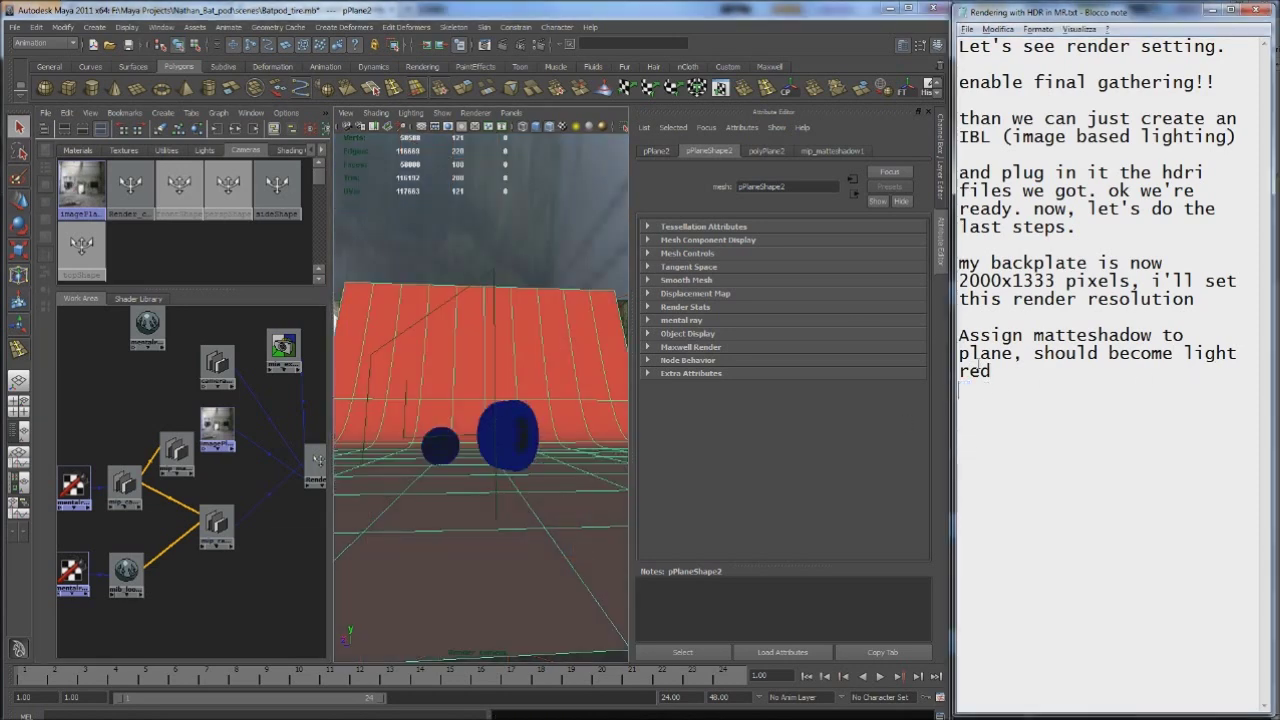
type("ok! just one thing, be sure to check that matteshad")
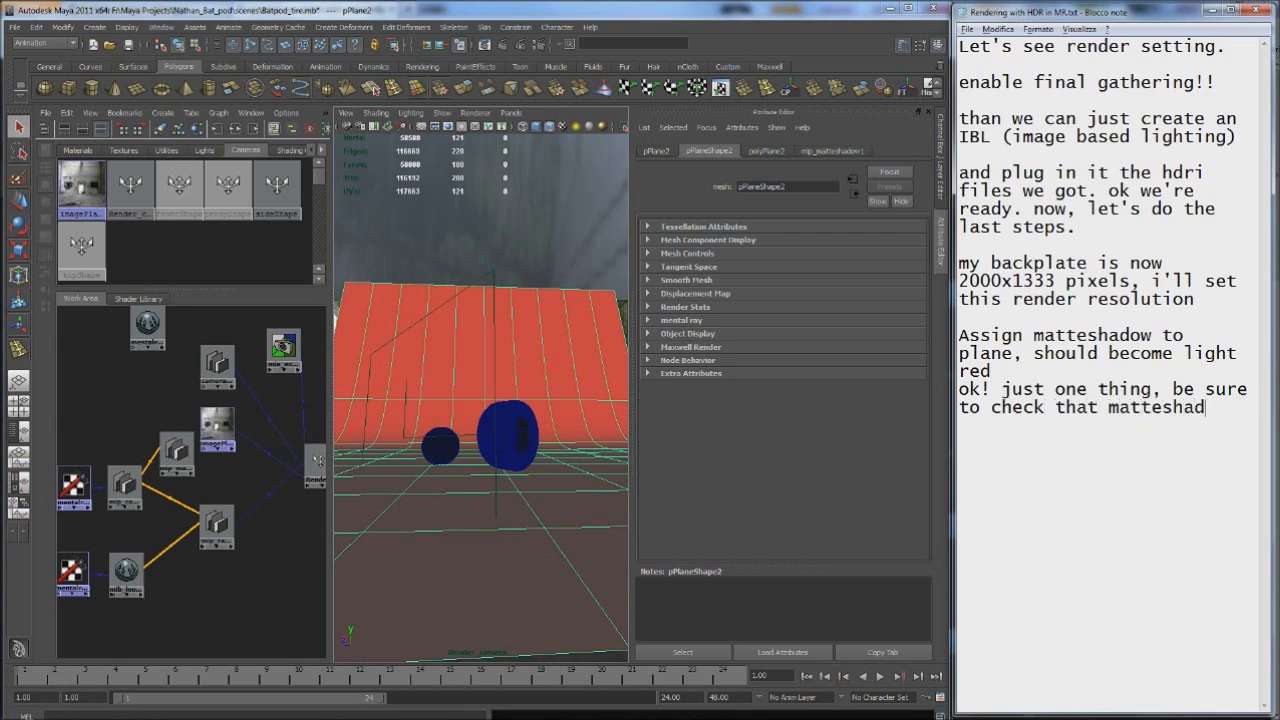
type("ow is setted to cathc")
key("BackSpace")
type("ch indirect light!")
Review the matte shadow material's settings, then select the plane through the render camera
left_click(217, 525)
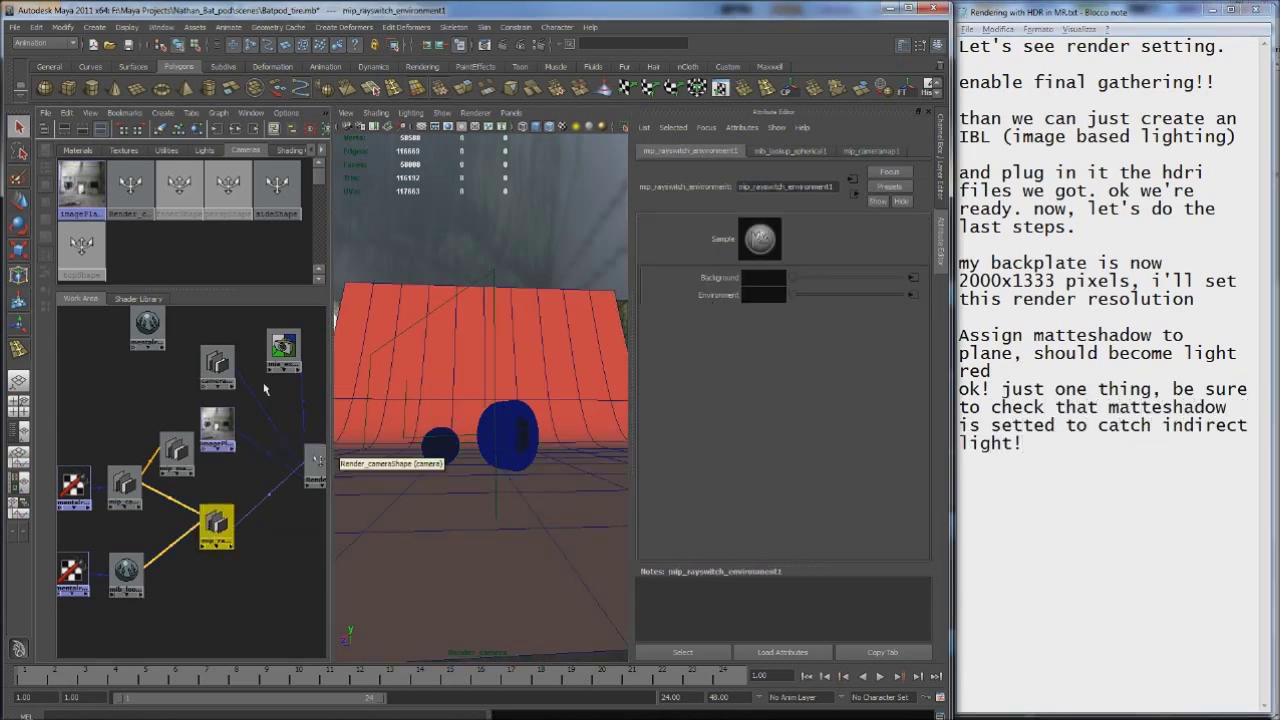
left_click(176, 452)
scroll(769, 443, "down", 2)
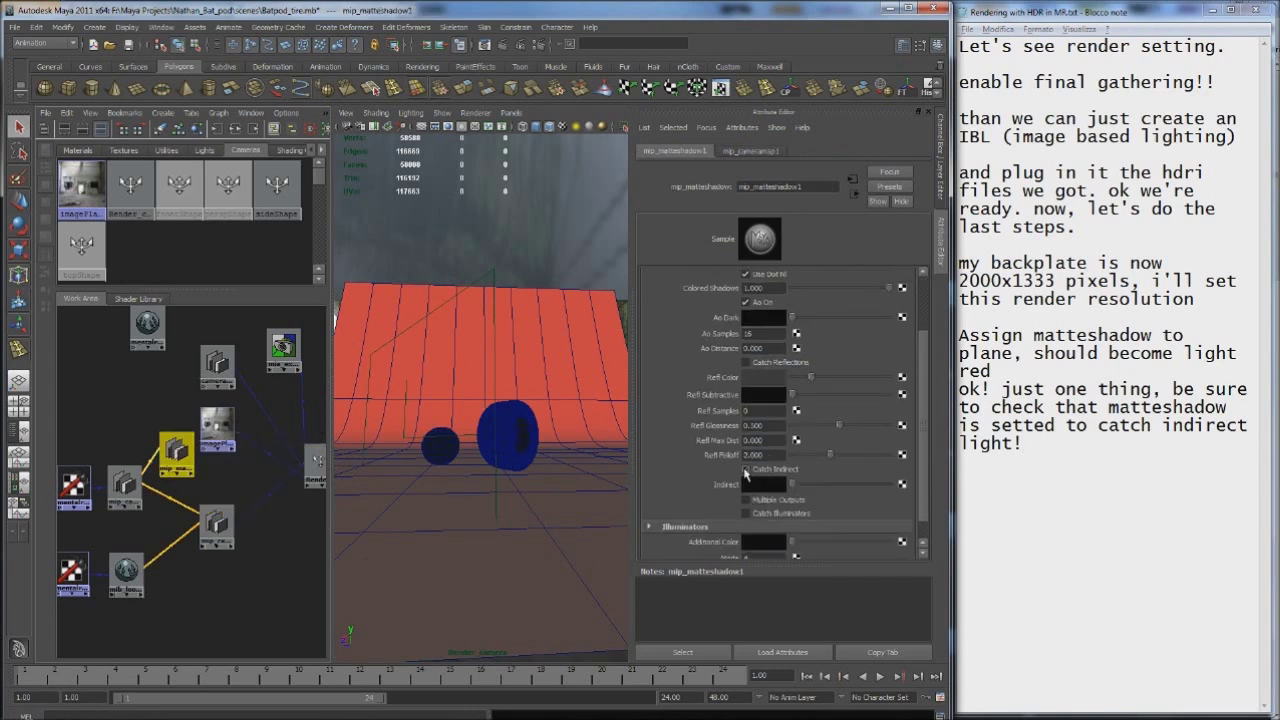
scroll(790, 478, "down", 1)
left_click(527, 372)
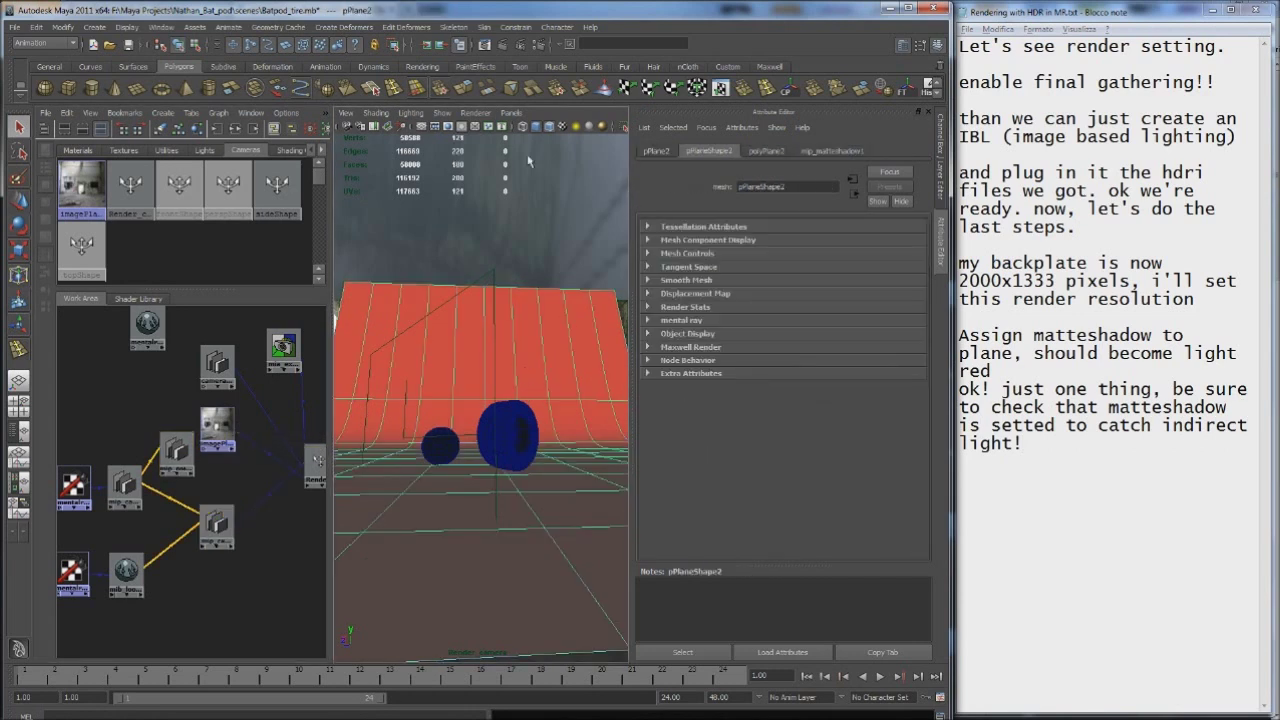
left_click(447, 129)
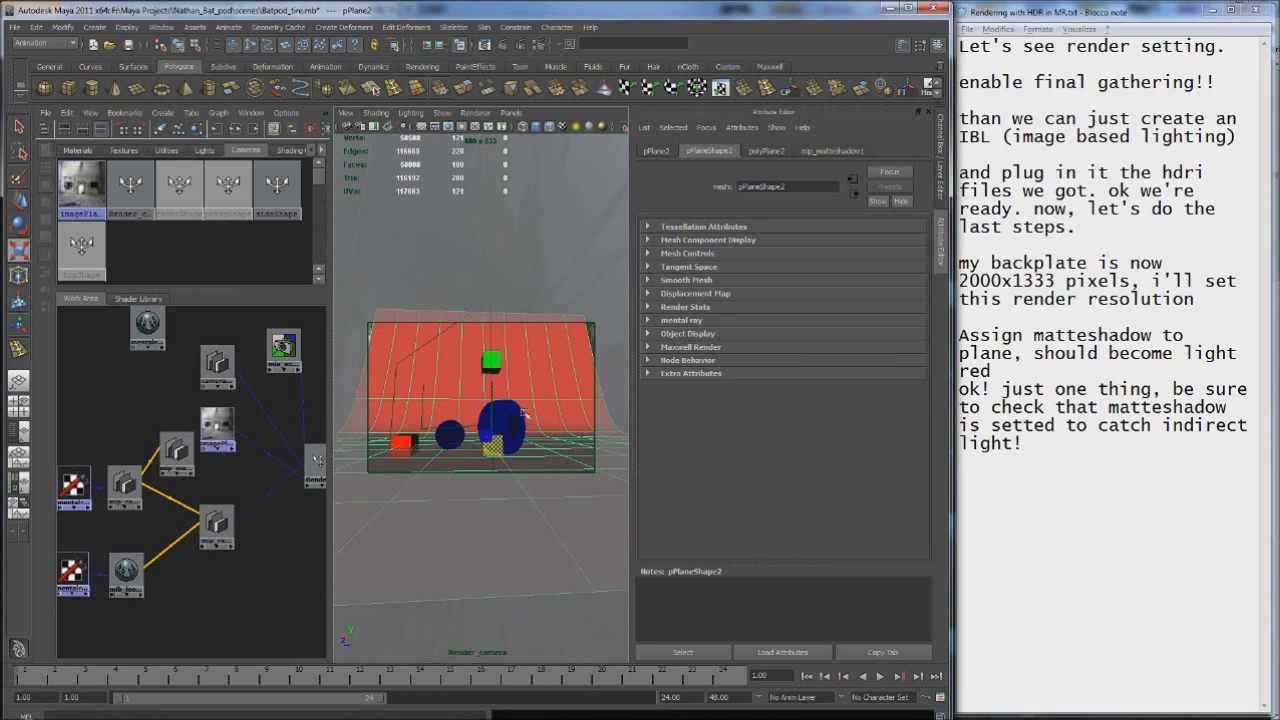
Note that the plane must cover the whole image and needs camera-based UVs
left_click(1037, 443)
key("Return")
type("be sure the plane covers all the image. than just few steps.crete")
key("BackSpace")
type("ate uv maps for ur plane")
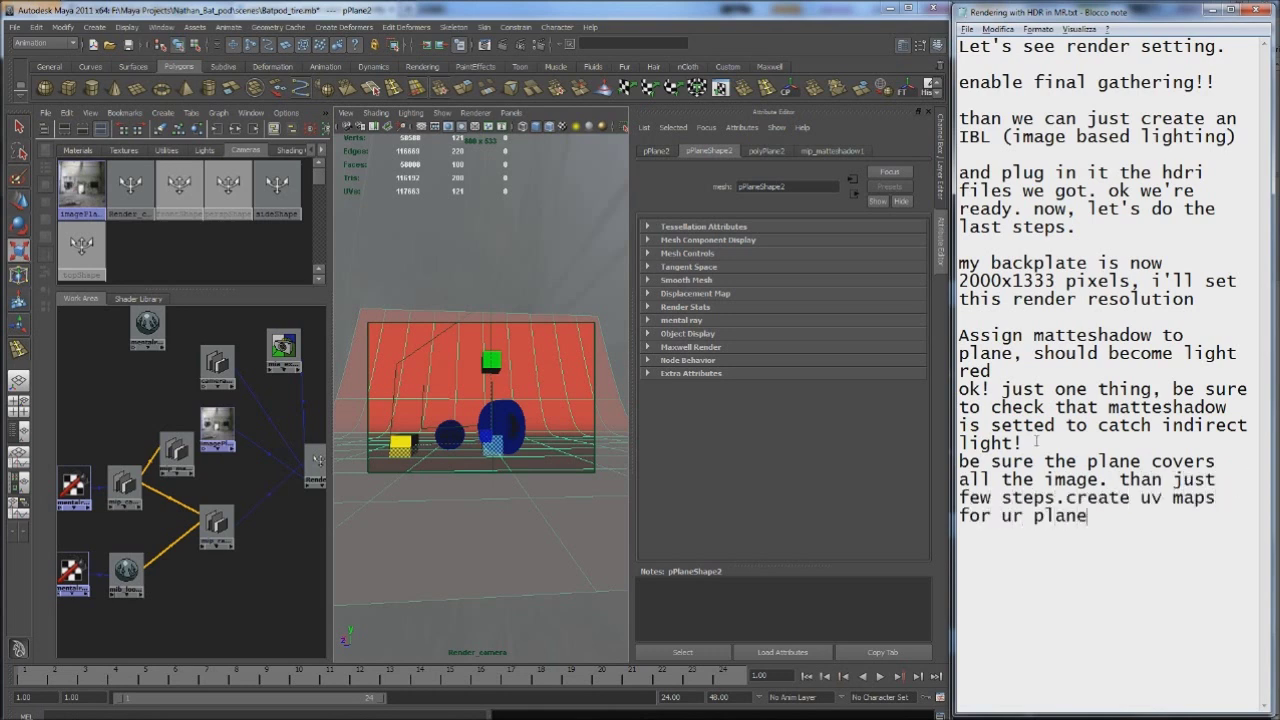
type(", based on camera.")
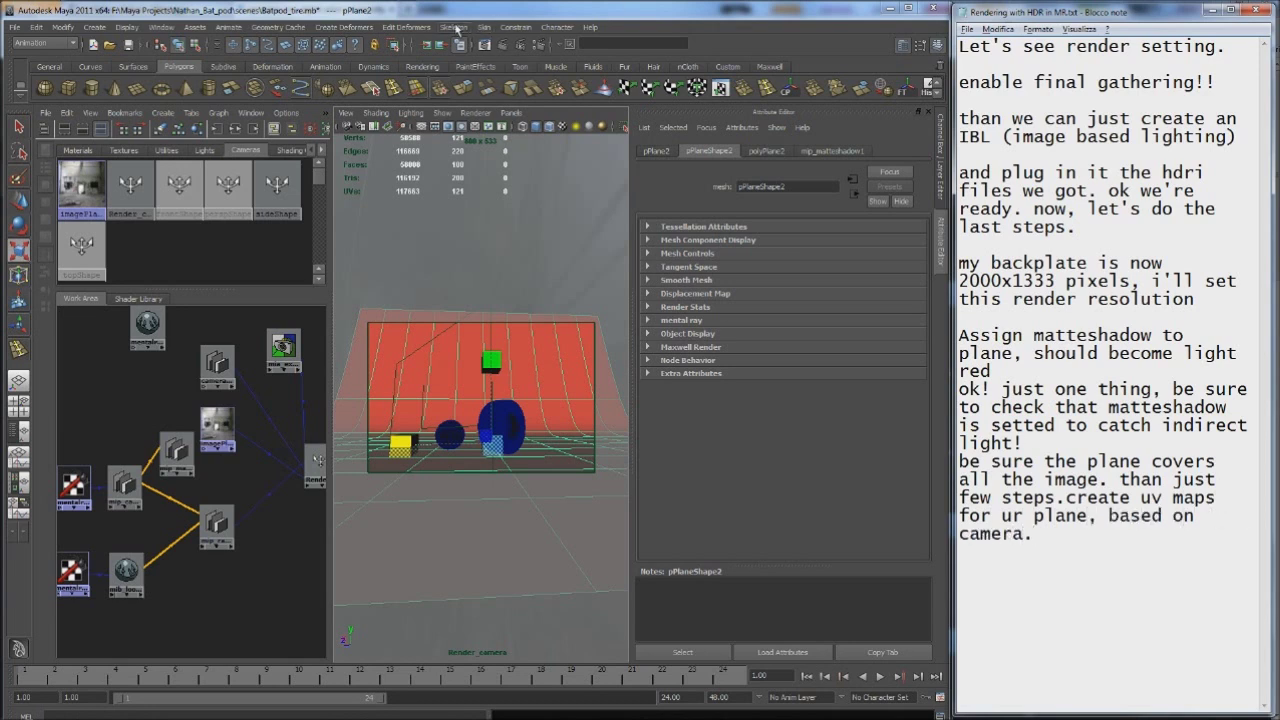
In the Polygons menu set, apply Create UVs Based On Camera to the plane
left_click(45, 43)
left_click(40, 62)
left_click(421, 27)
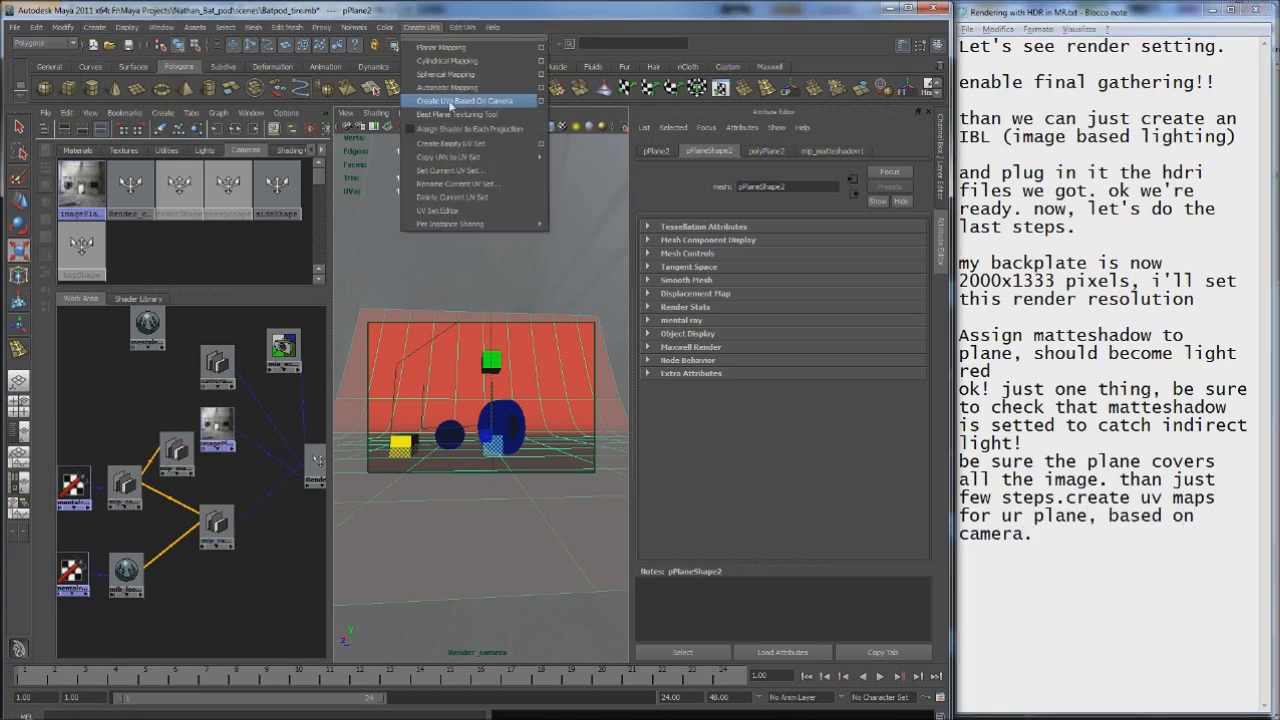
left_click(450, 101)
Note checking the IBL rotation, maximise the viewport and select the render camera
left_click(1046, 533)
type(".now we need to check the ibl")
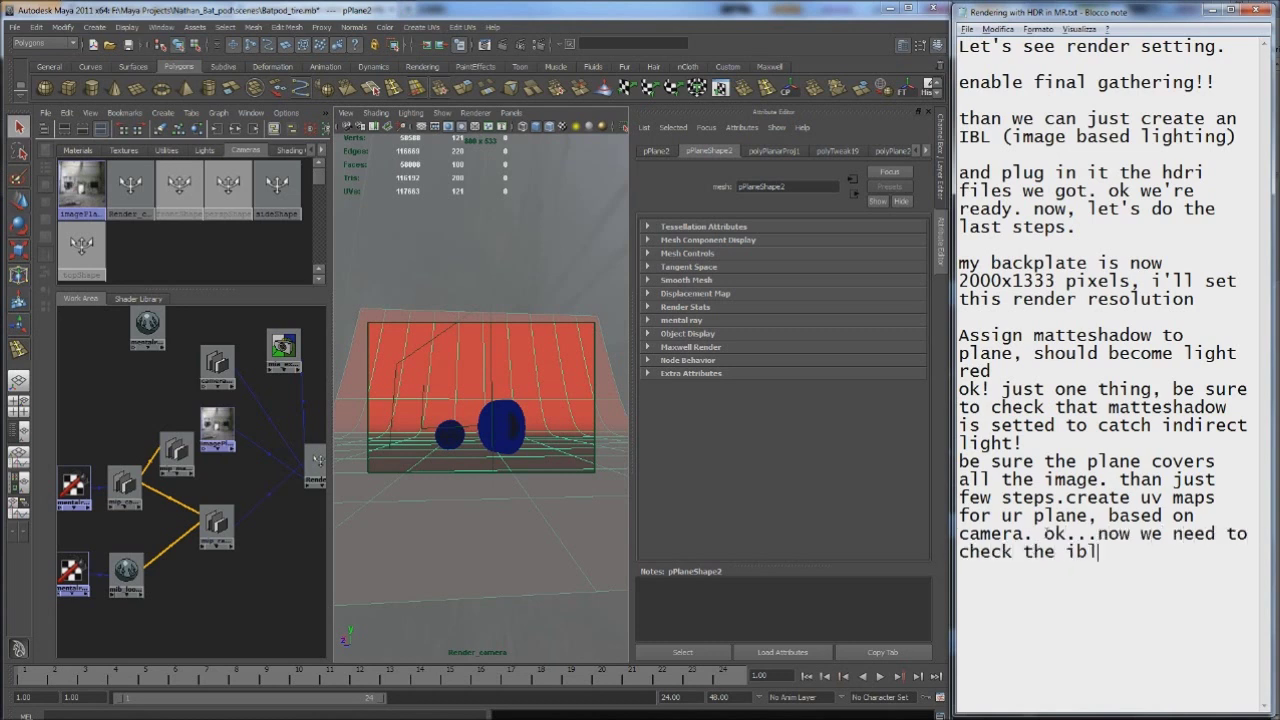
type(" rotation")
left_click(491, 302)
key("space")
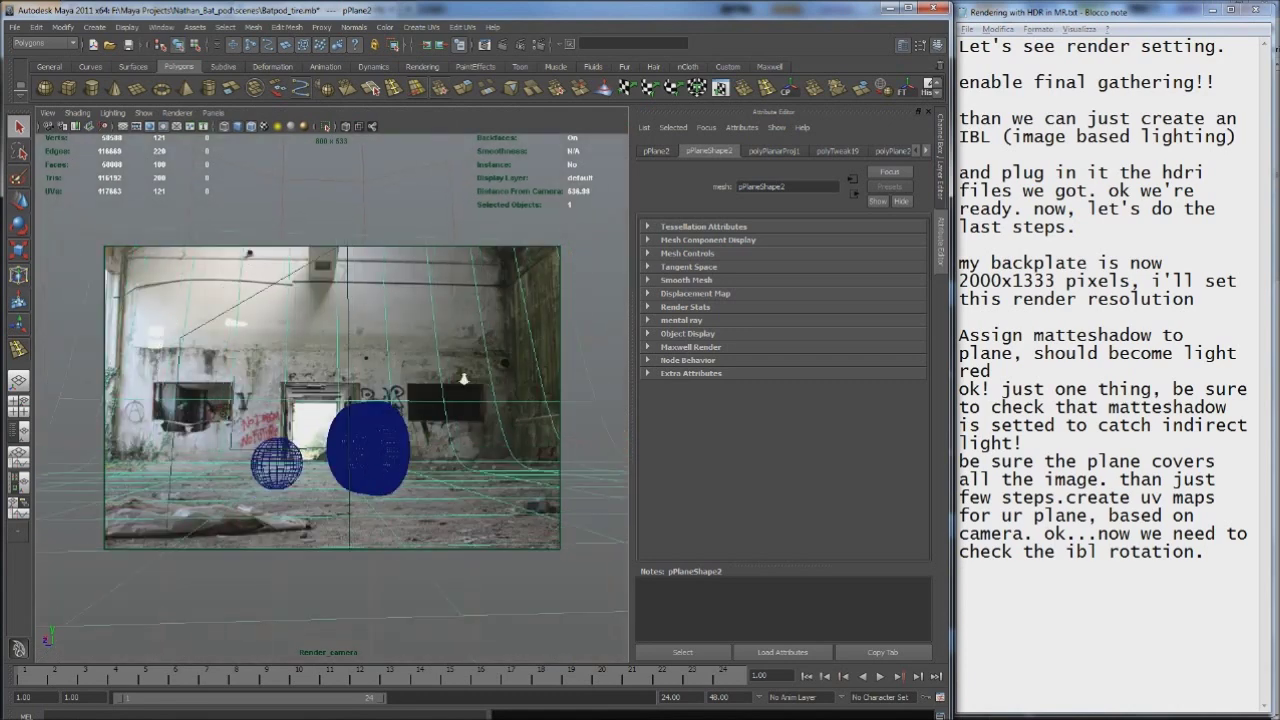
left_click(51, 127)
left_click(1221, 560)
Set imagePlane2 Display Mode to None, noting not to render with it visible
type("and turn off the image plane vii")
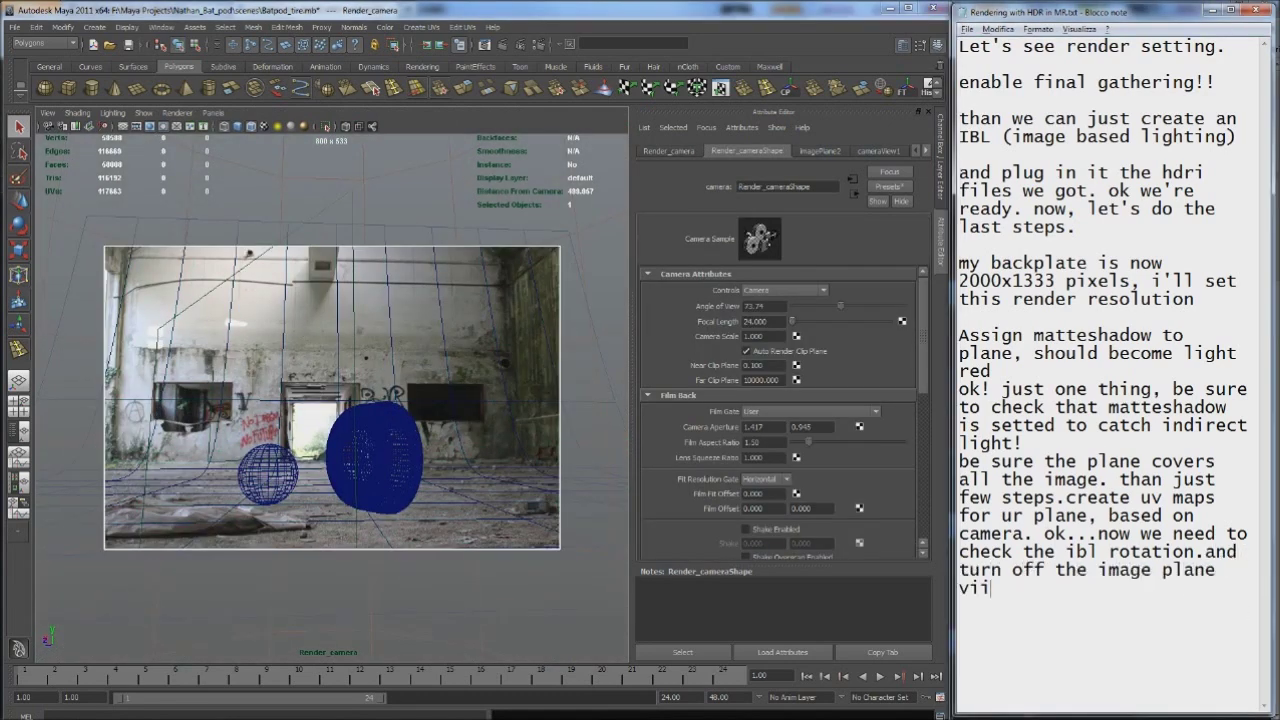
key("BackSpace")
type("sibility. do not render with it visible!")
left_click(819, 150)
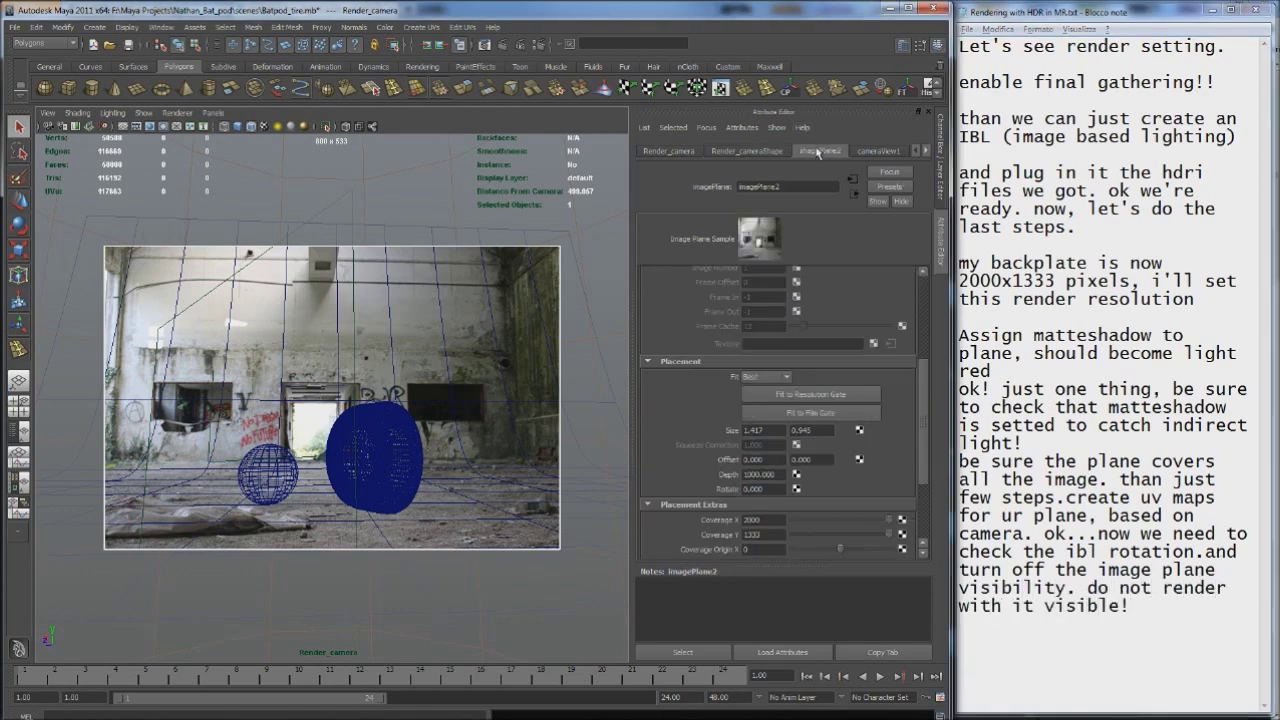
left_click(765, 320)
left_click(763, 333)
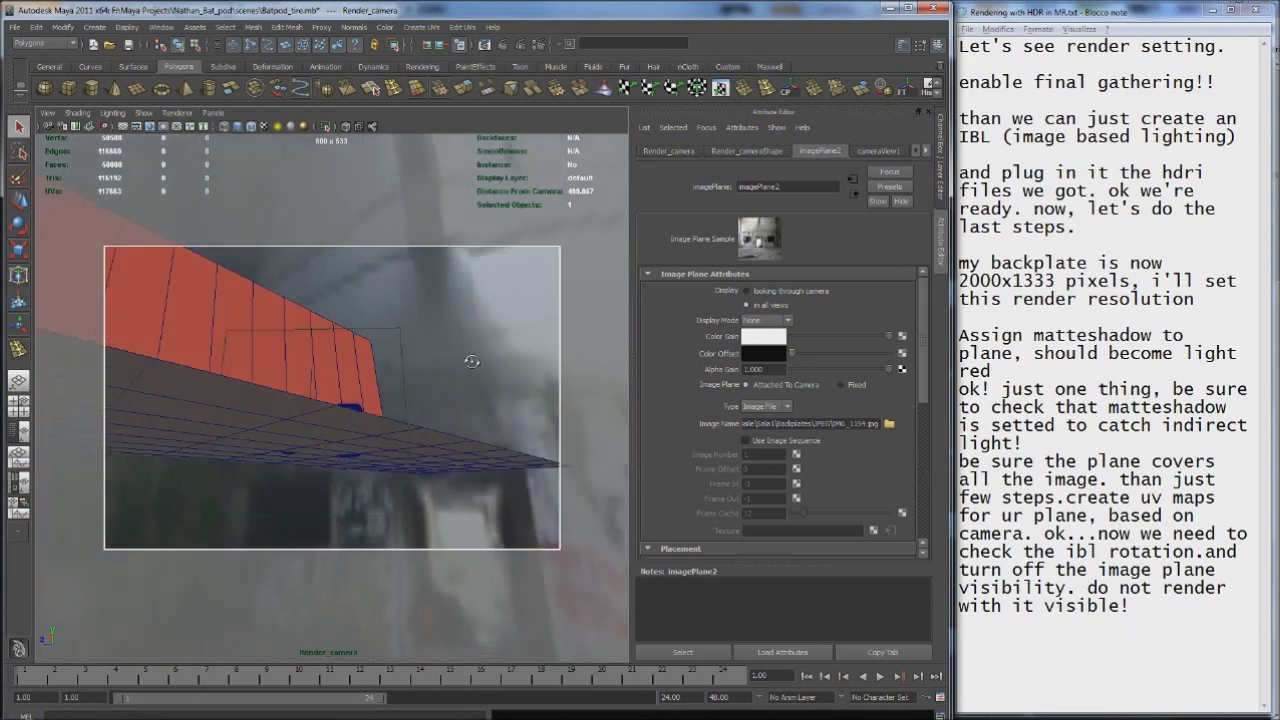
Replace the old notes with 'We need to rotate'
key("shift+Up")
key("ctrl+a")
type("We need to rotat")
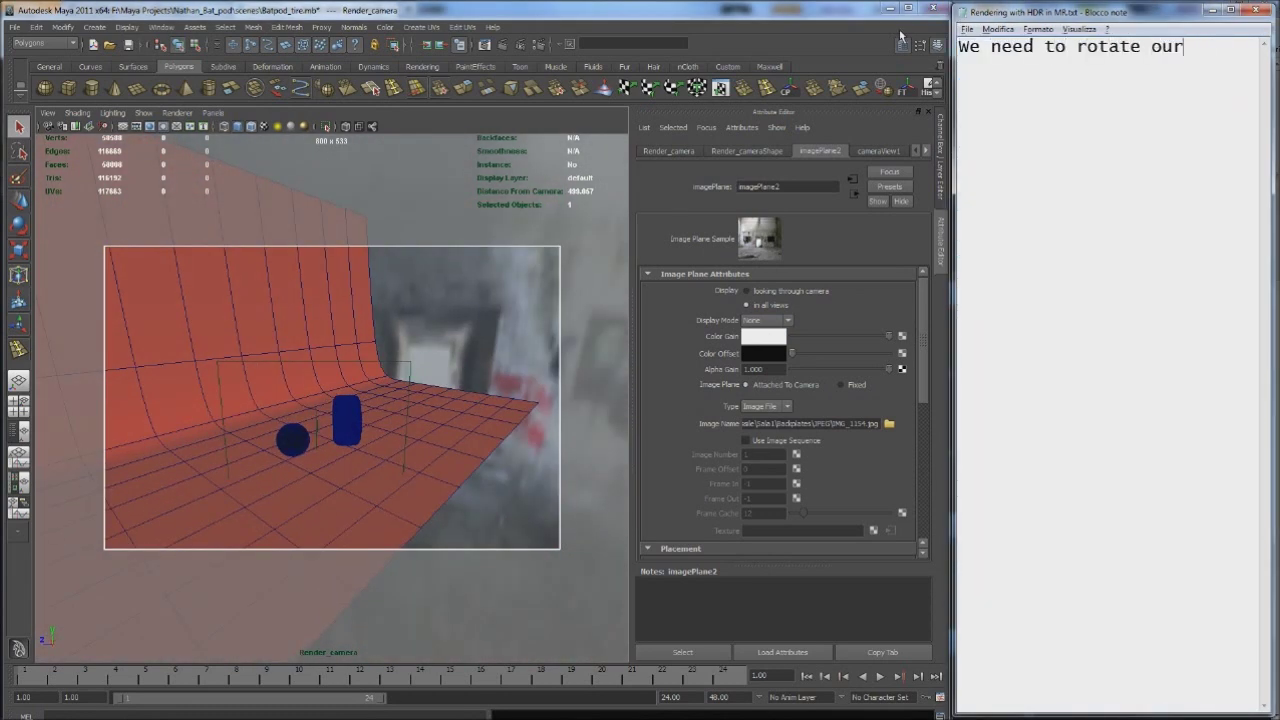
type("e")
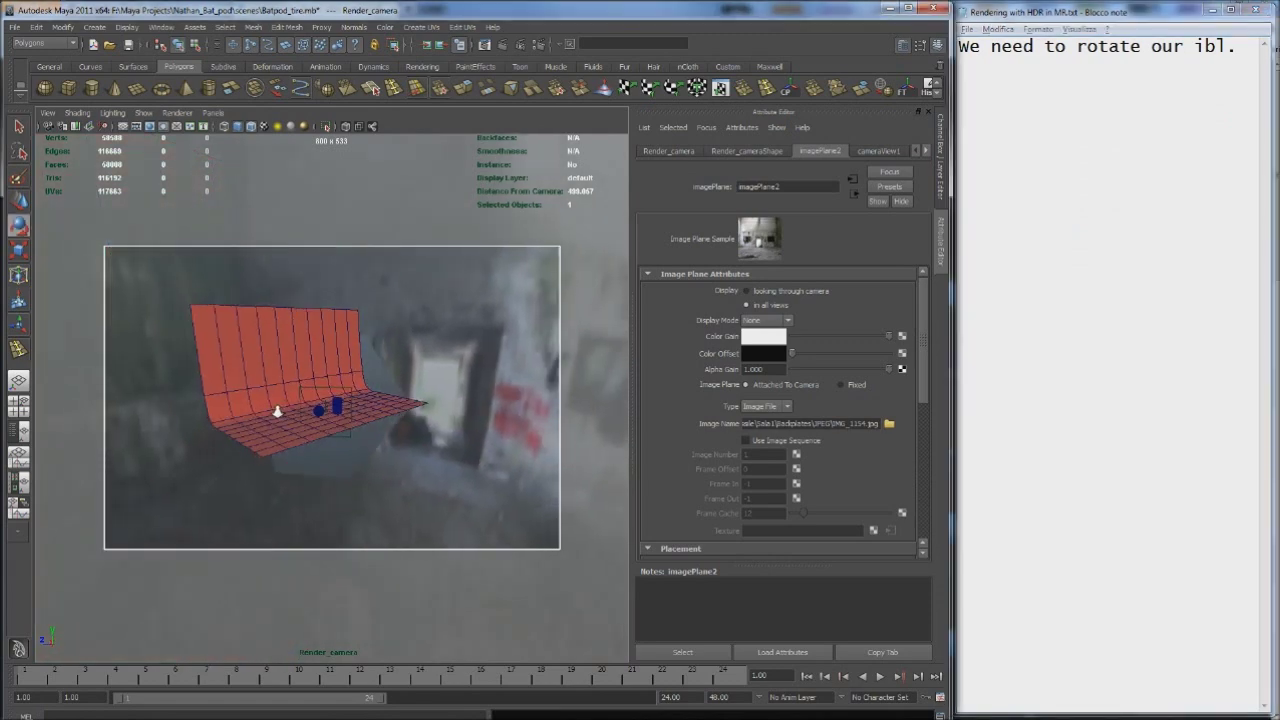
Through the render camera, put pPlane2 on a new display layer and hide it
left_click(410, 447)
left_click_drag(410, 447, 430, 440, "alt")
left_click(47, 113)
left_click(280, 245)
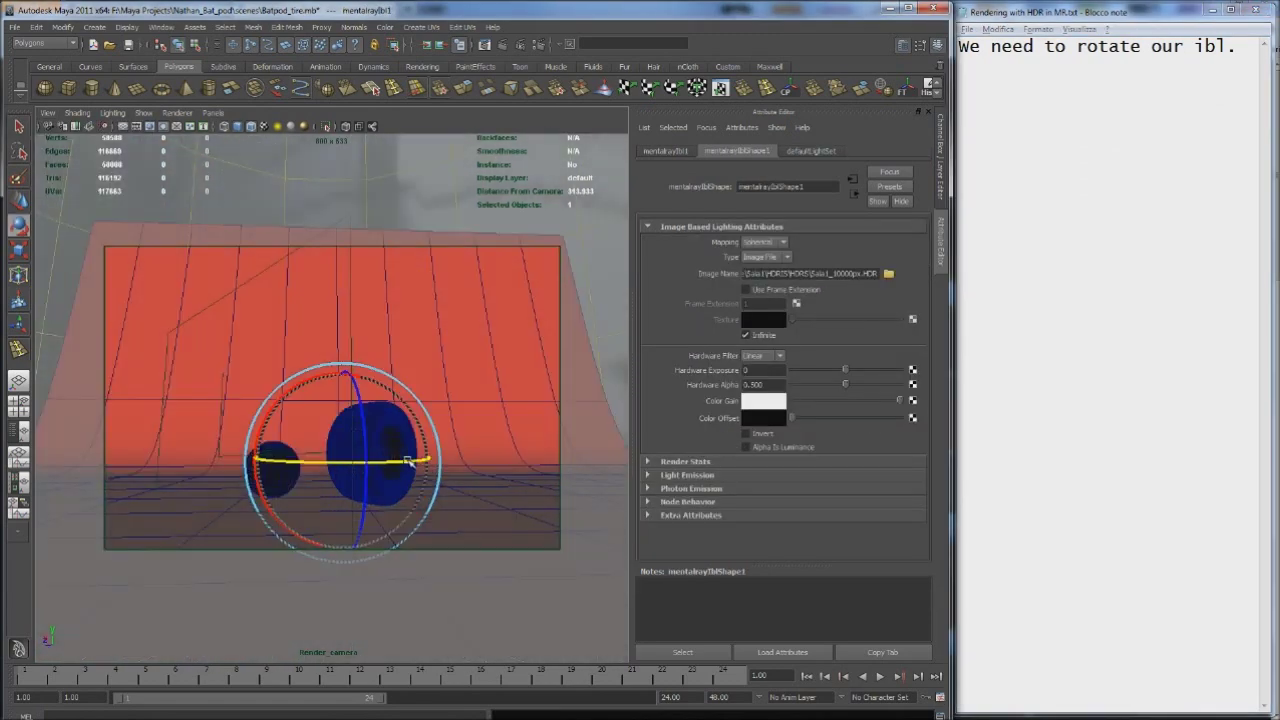
left_click(586, 357)
key("ctrl+a")
left_click(936, 546)
left_click(666, 563)
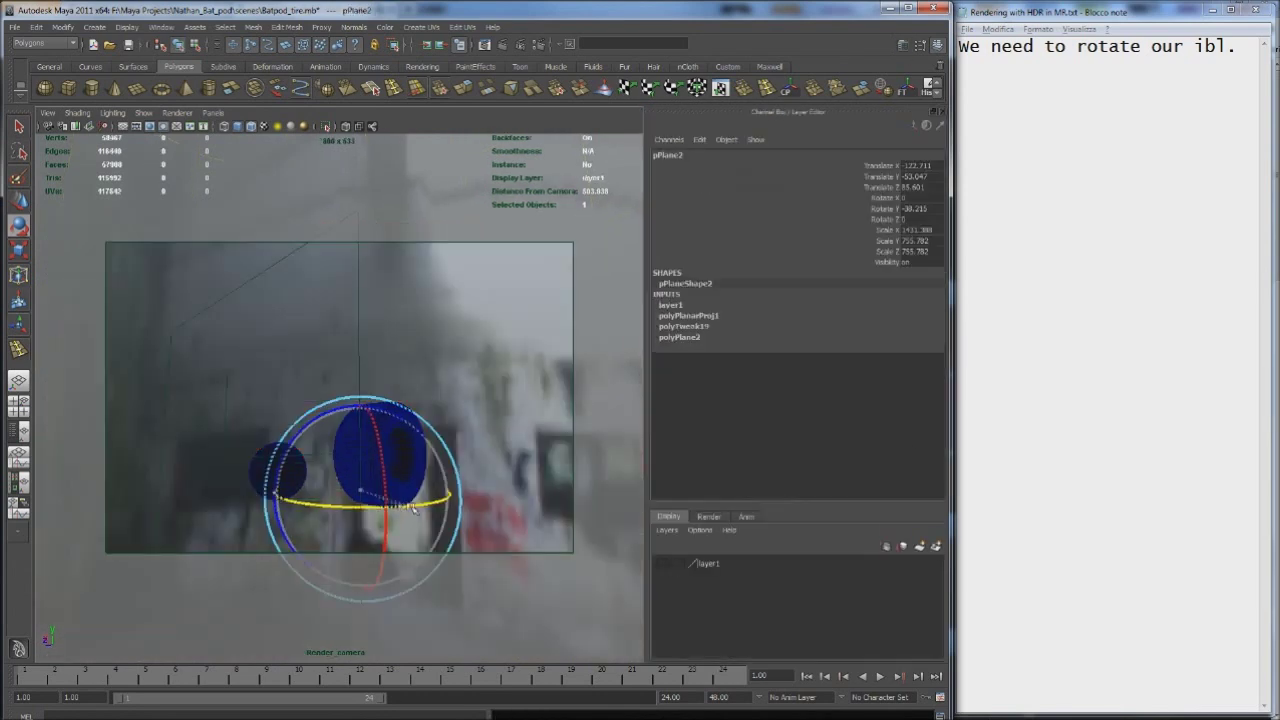
Rotate the IBL environment, noting it is flipped, and set its Rotate Y to 60
left_click(425, 460)
left_click_drag(425, 460, 440, 460)
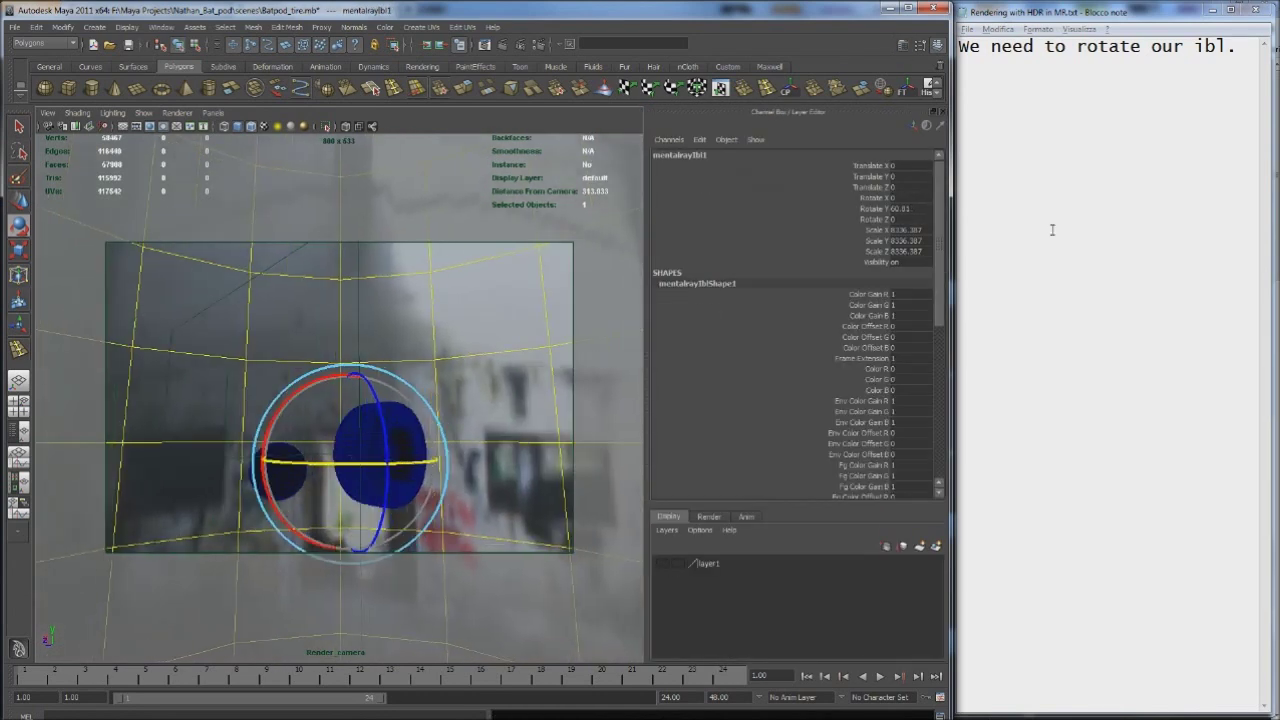
left_click(1238, 50)
key("Return")
type("we have a problem. is ")
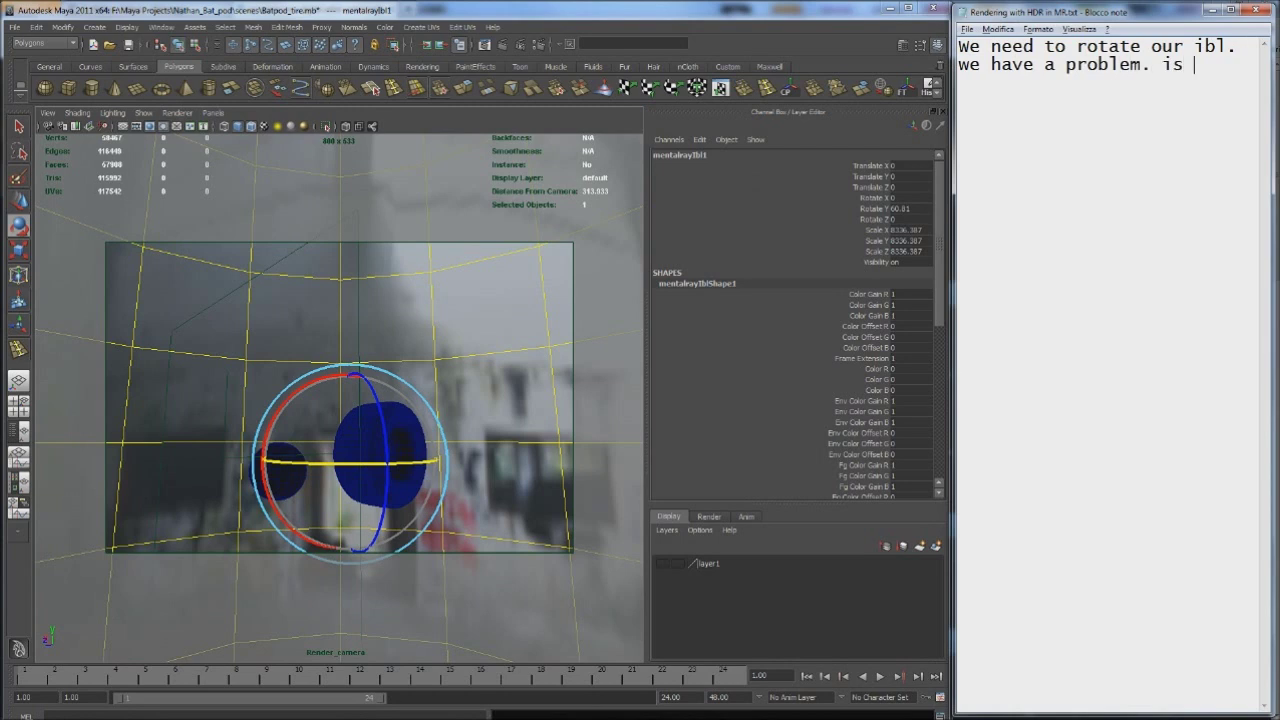
type("flipped.")
key("ctrl+a")
left_click(508, 323)
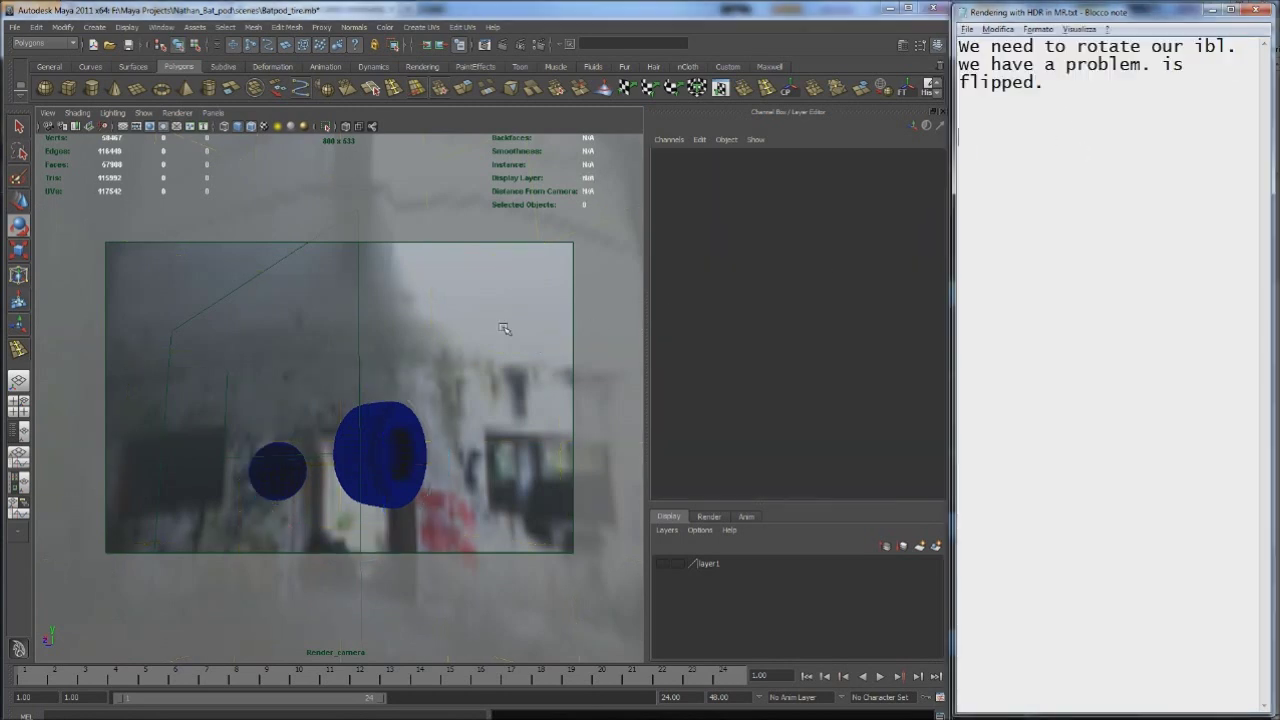
key("ctrl+a")
key("ctrl+a")
left_click(887, 208)
Note that the lookup node must also be turned 60 degrees
left_click(1080, 86)
key("Return")
key("Return")
type("reme")
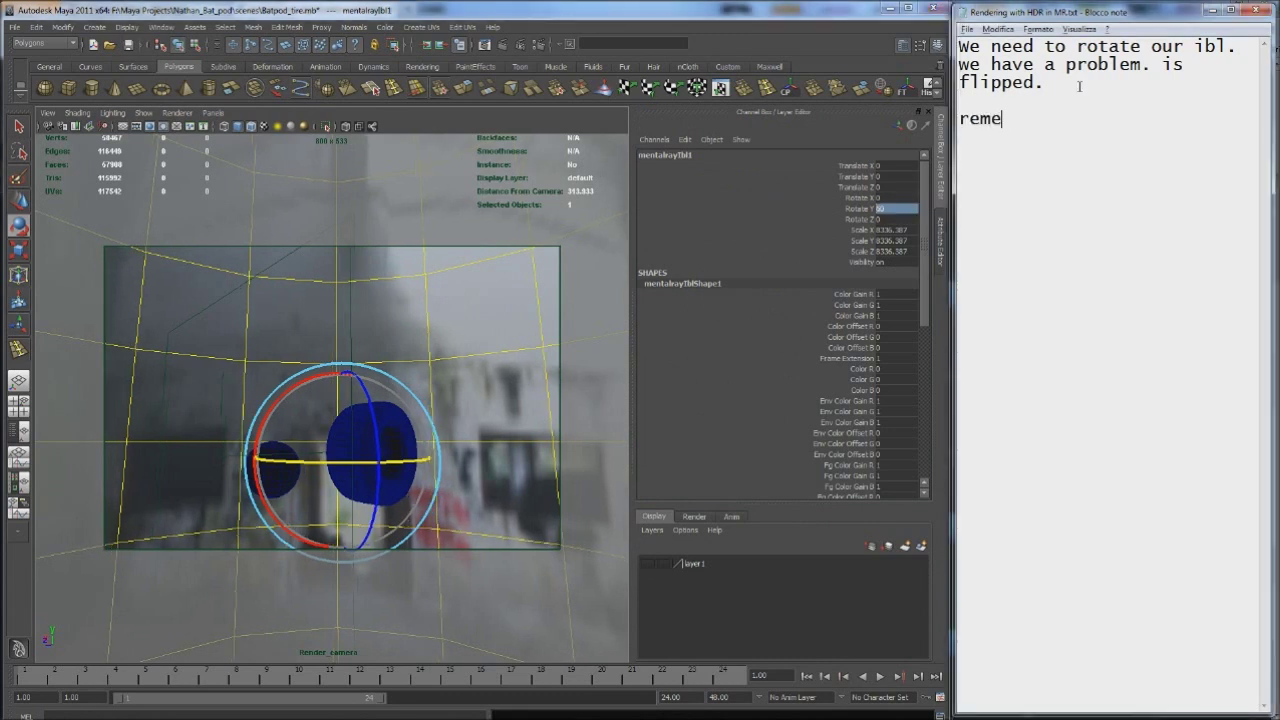
type("ber 60 degress")
key("BackSpace")
type("es, we'll")
key("Return")
type("need to turn the mia ")
type("_lookup too!")
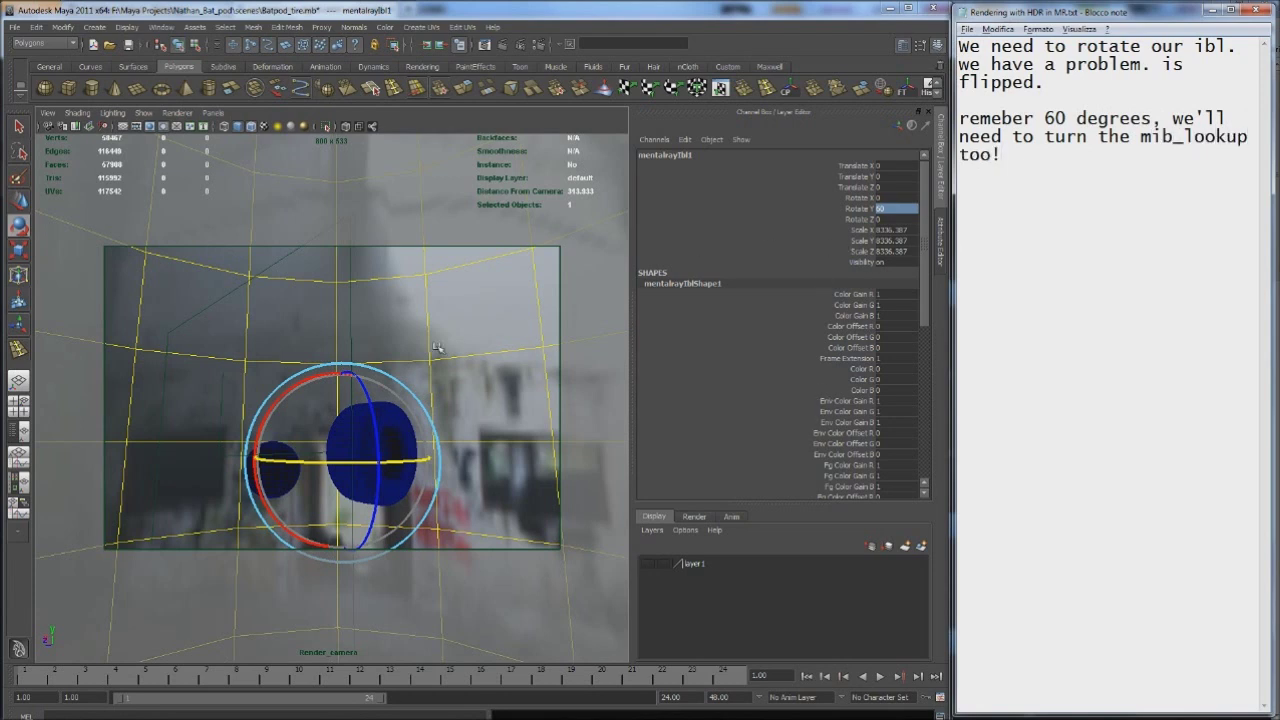
key("ctrl+a")
left_click(460, 357)
key("ctrl+a")
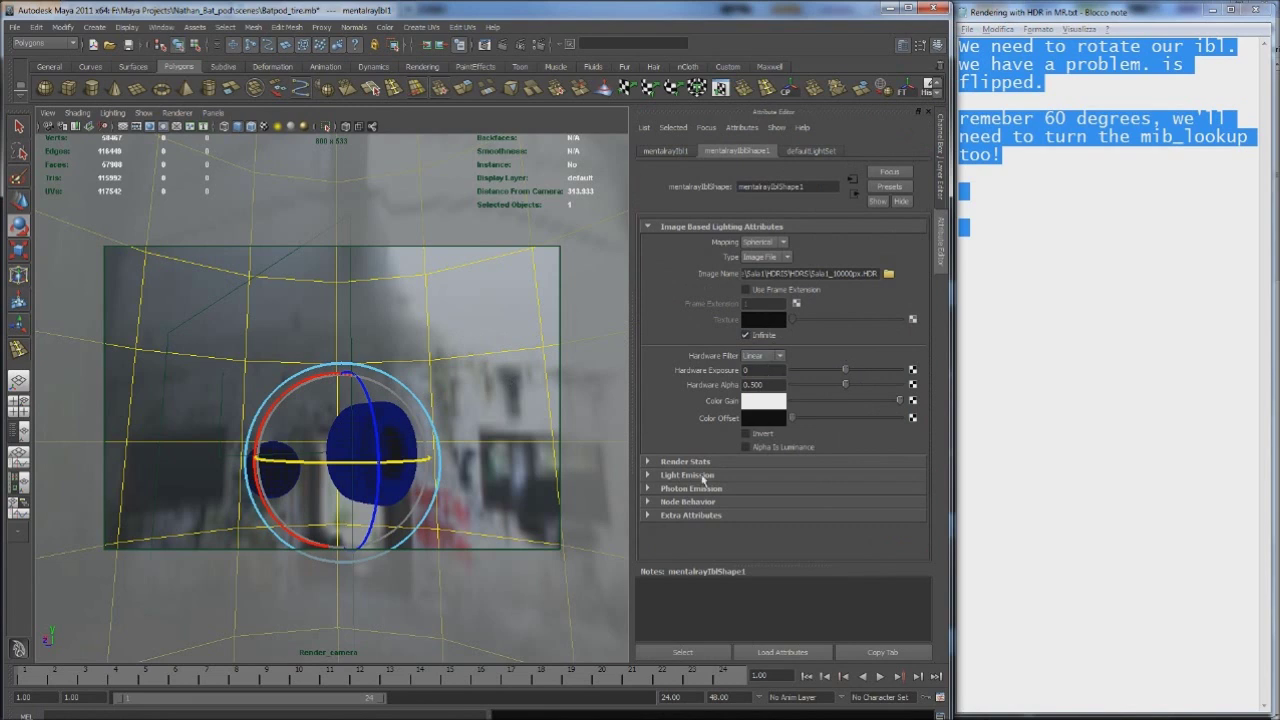
Try trial rotation values (1, -1, 60, 0) on the mentalrayIbl1 transform
left_click(668, 150)
key("Tab")
key("Return")
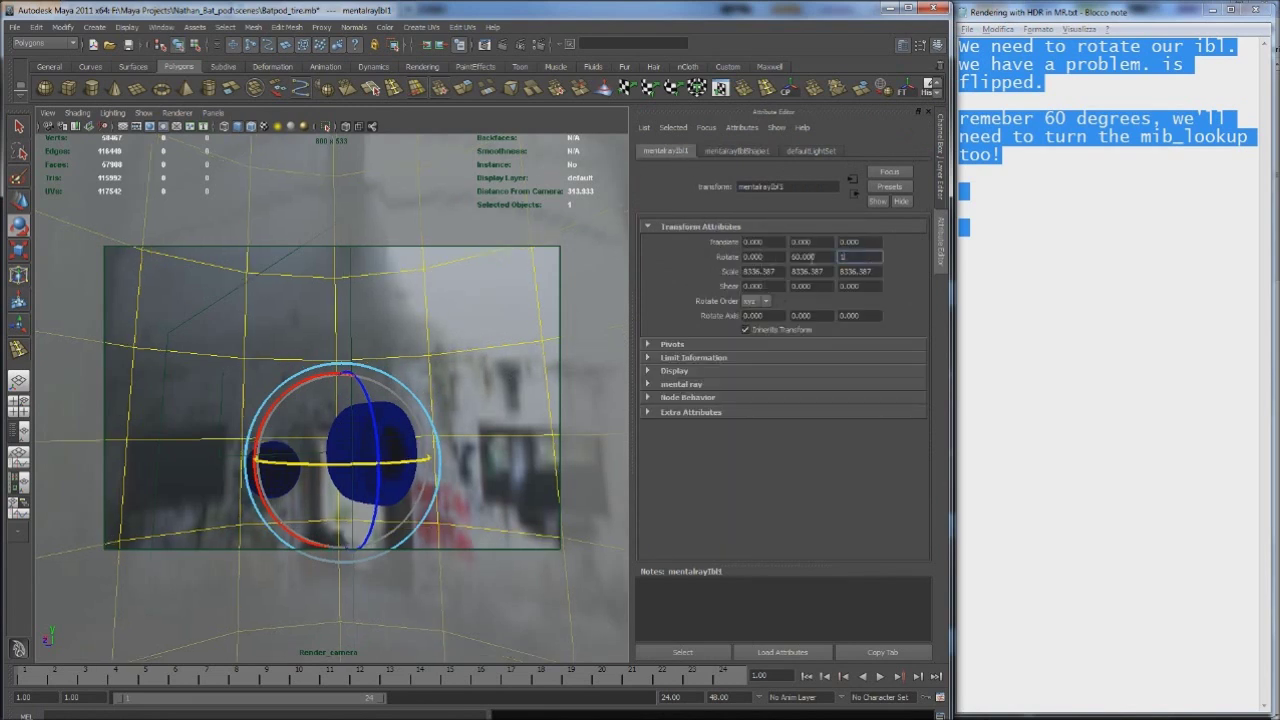
key("Return")
double_click(805, 257)
type("1")
key("Return")
left_click(755, 257)
type("-1")
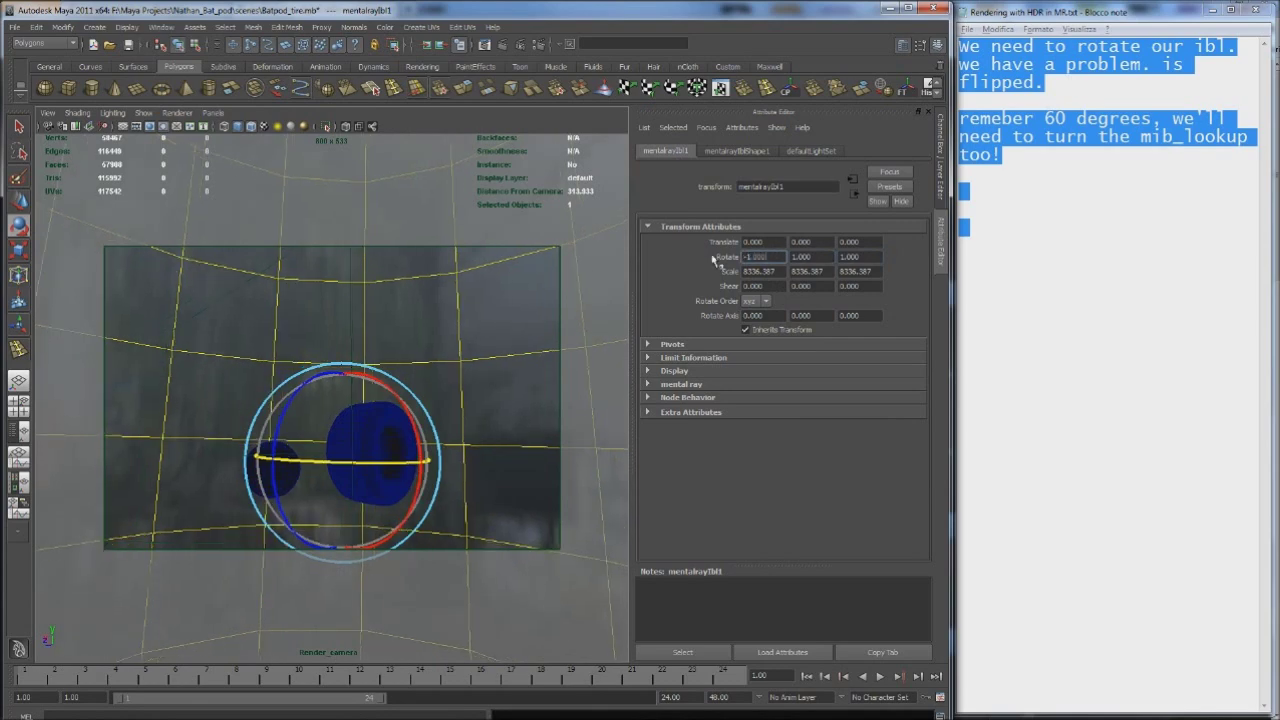
double_click(818, 256)
left_click(755, 257)
key("Tab")
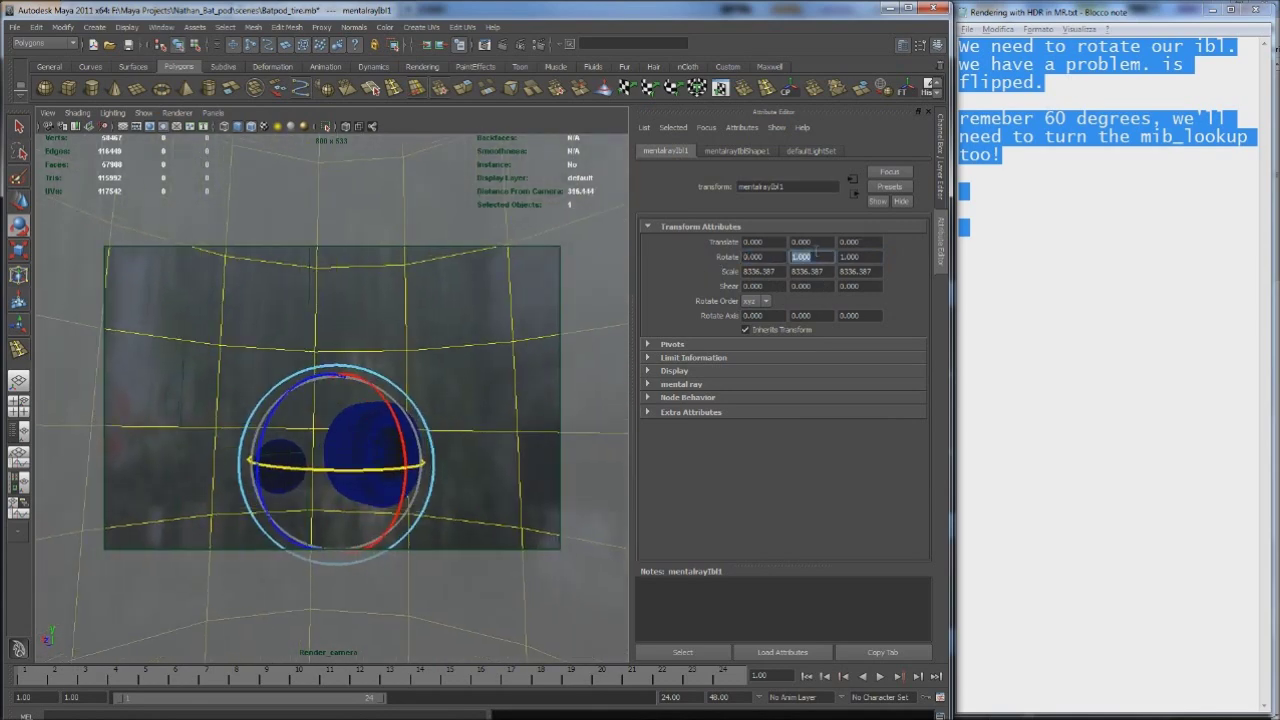
type("60")
key("Tab")
type("0")
key("Return")
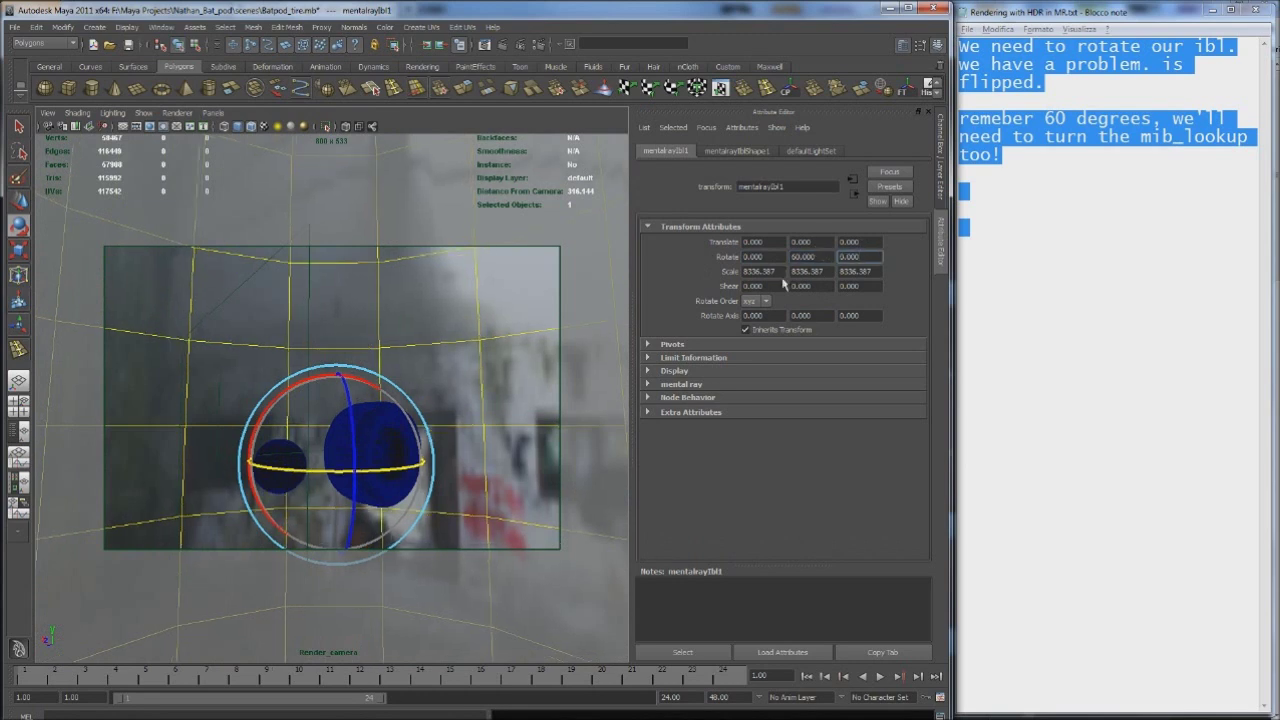
Test a negative X scale on the IBL, then restore the positive X scale
left_click(747, 271)
type("-")
key("Return")
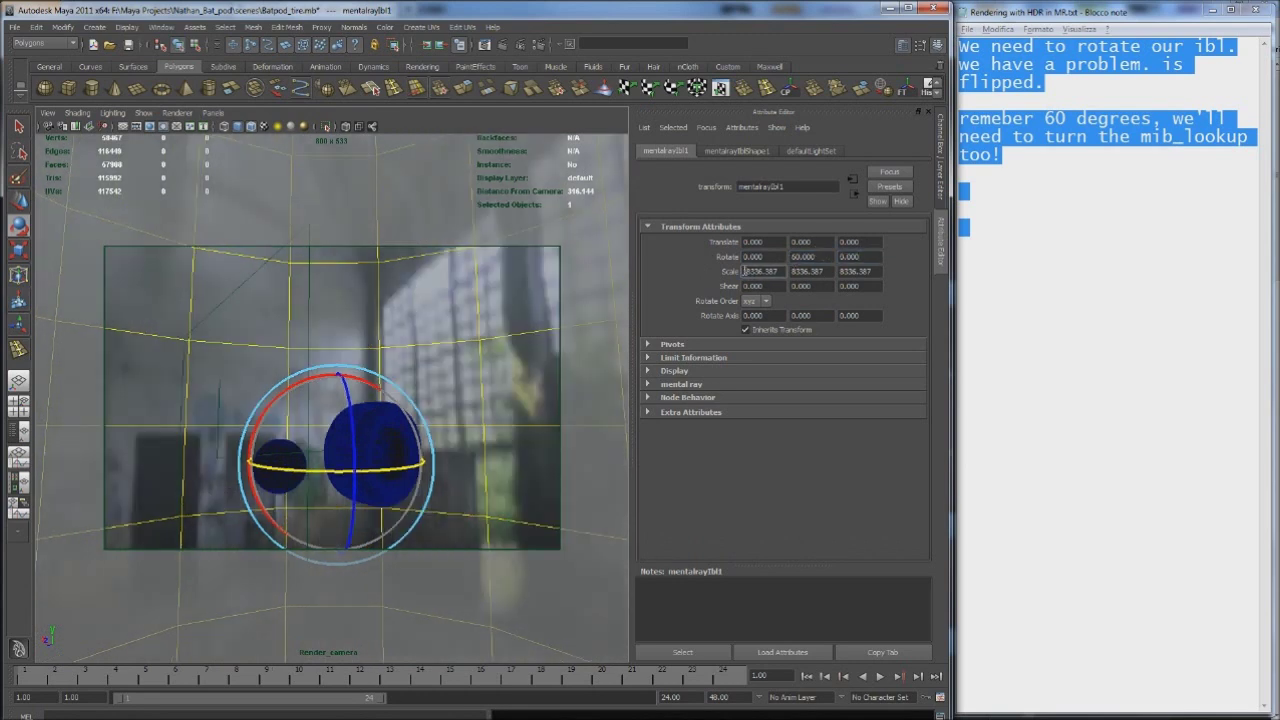
middle_click_drag(449, 403, 753, 273)
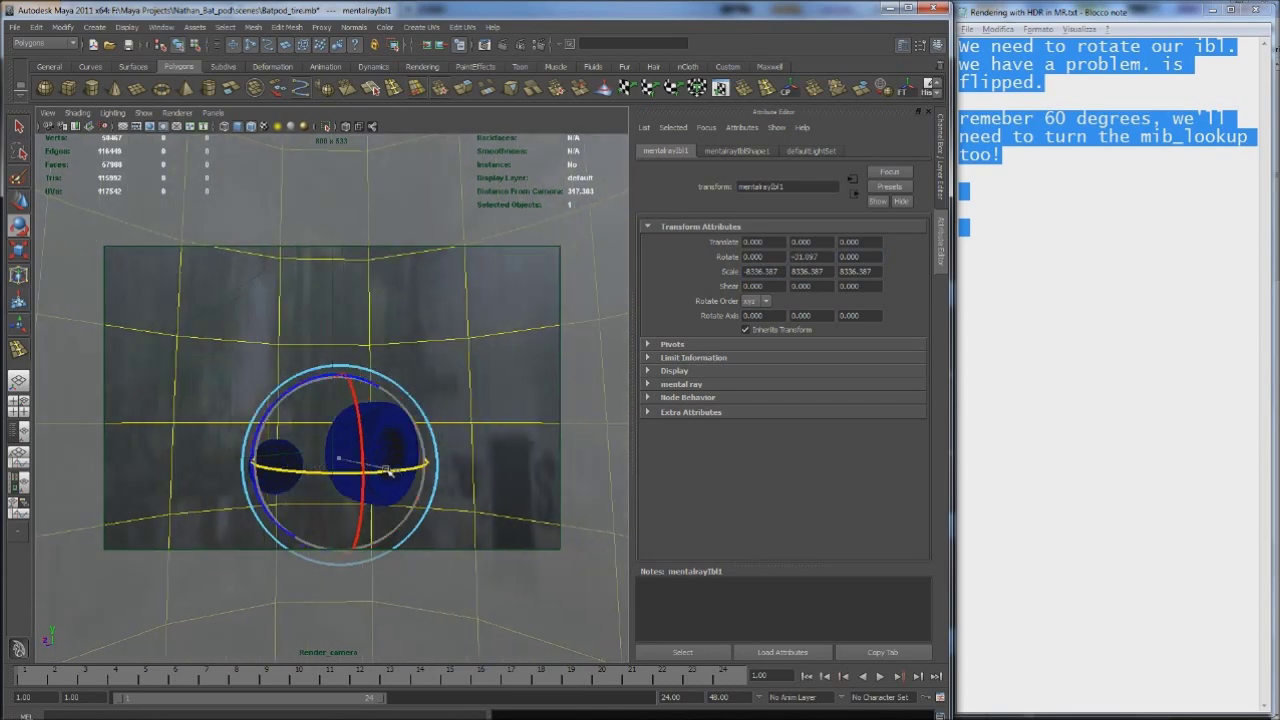
left_click(747, 271)
key("Delete")
key("Return")
Set the IBL's Y rotation to 24 and make its Z scale negative
left_click(800, 256)
type("60")
key("Return")
left_click(840, 271)
type("-")
key("Return")
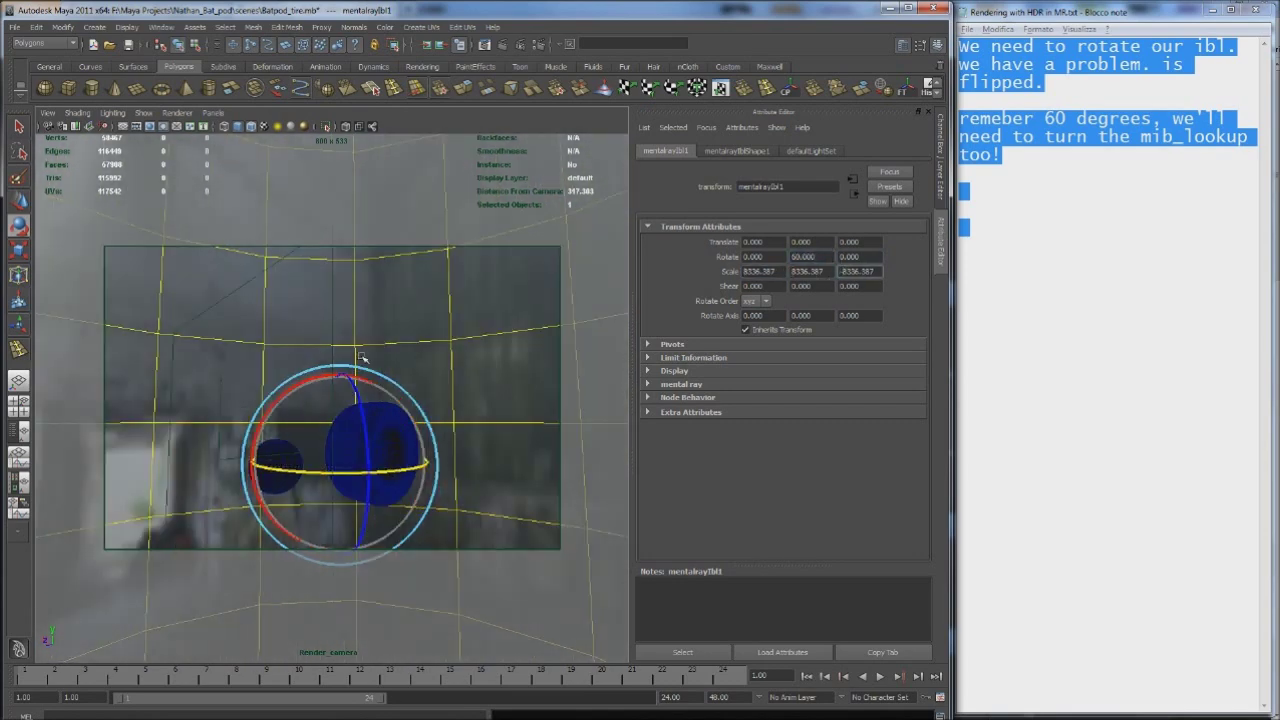
left_click_drag(410, 466, 352, 472)
double_click(803, 257)
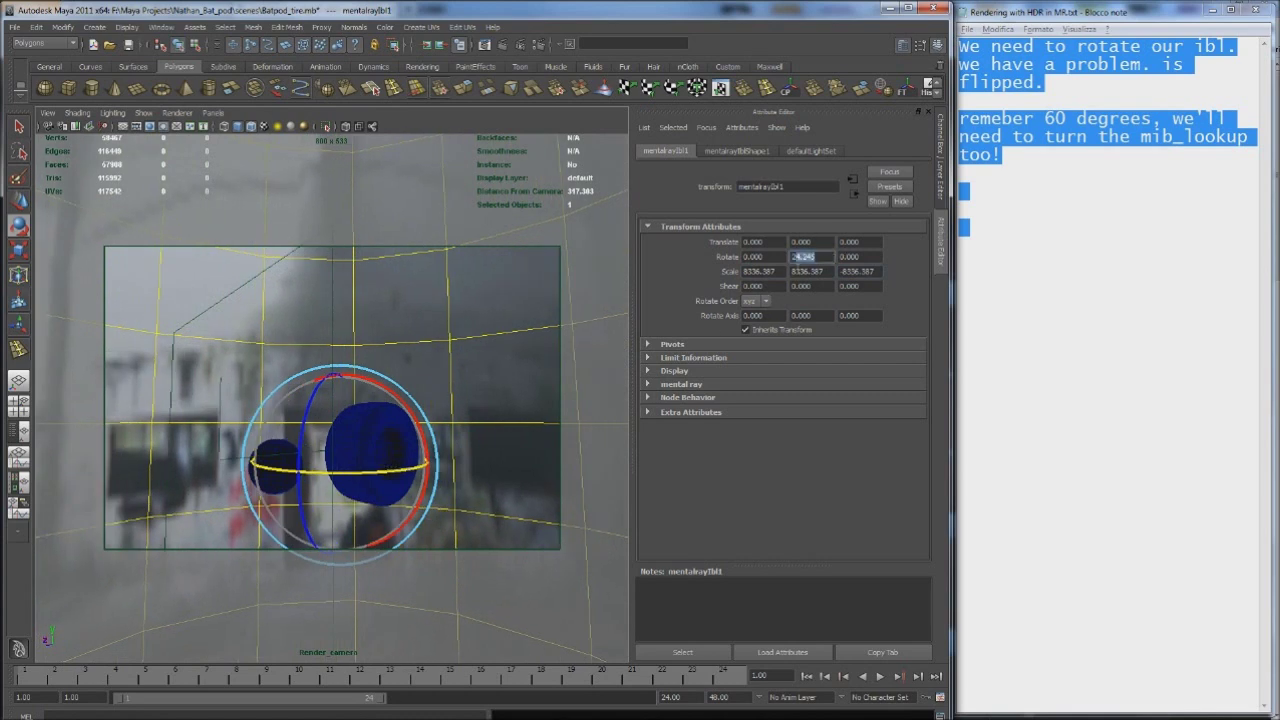
key("Return")
Change the notes' rotation value to 24 and add 'And -1 direction in'
left_click(1045, 179)
double_click(1067, 118)
type("24")
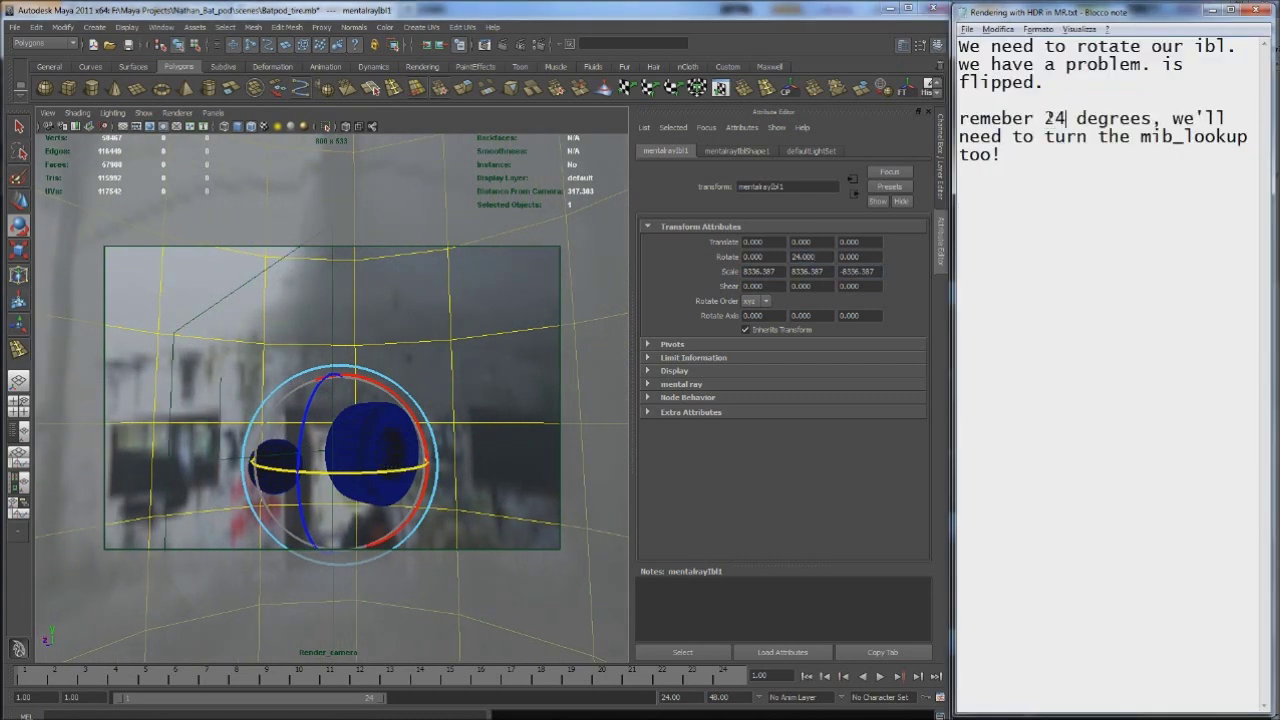
key("Return")
key("Return")
type("And -1 di")
type("rection in z")
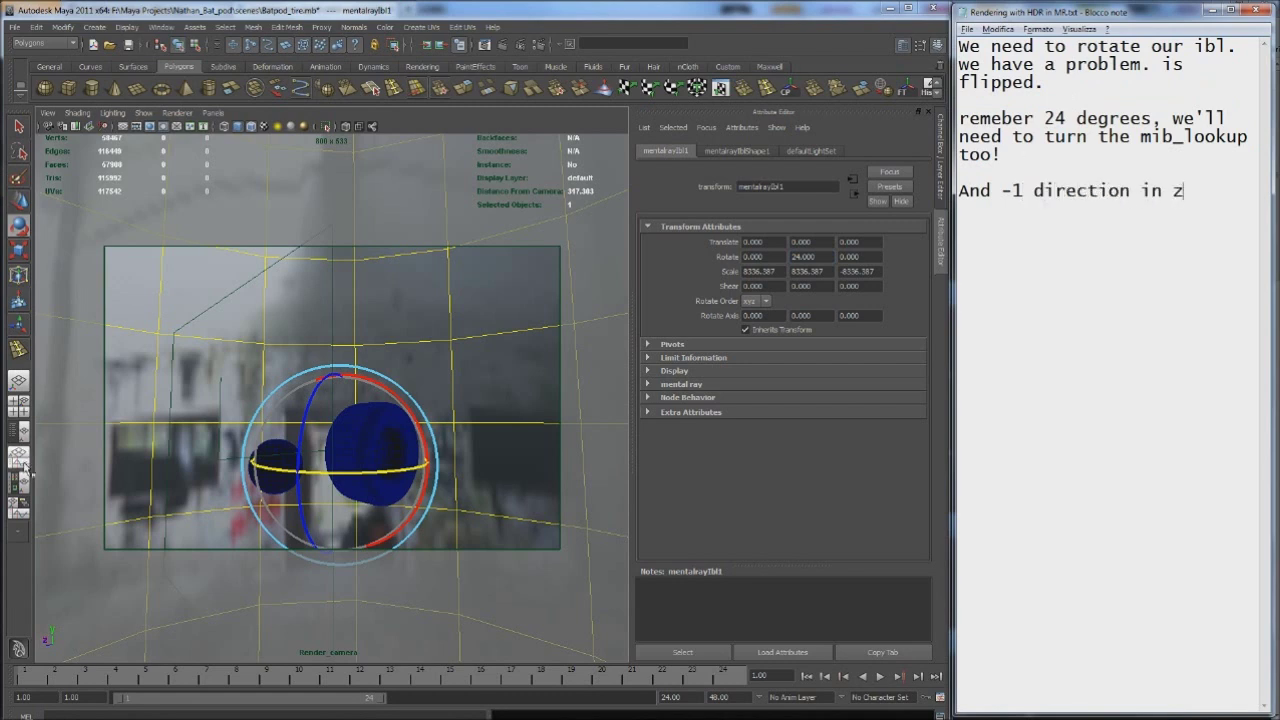
Set mib_lookup_spherical1's Rotate to 24 and Direction Z to -1
left_click(18, 432)
left_click(126, 572)
left_click(752, 303)
type("4")
left_click(840, 289)
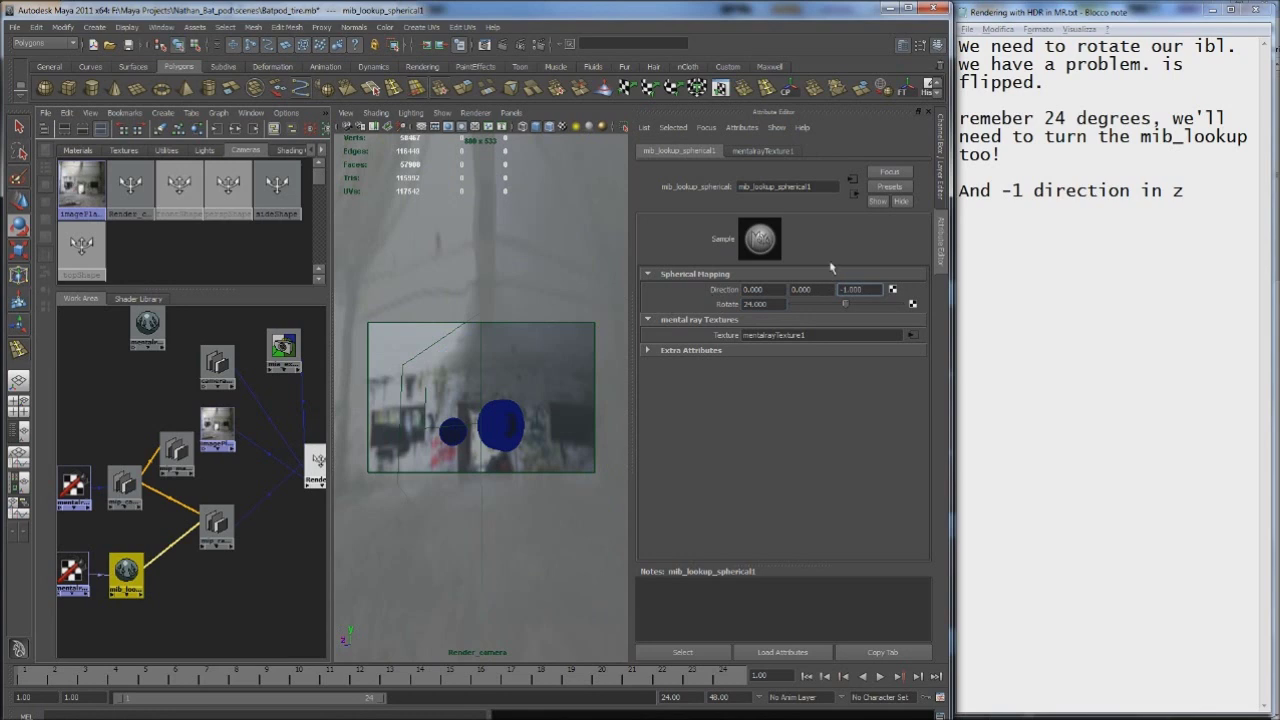
left_click(938, 48)
Add 'let's save and render' as a new line in the notes
left_click(1215, 197)
key("Return")
key("Return")
type("let")
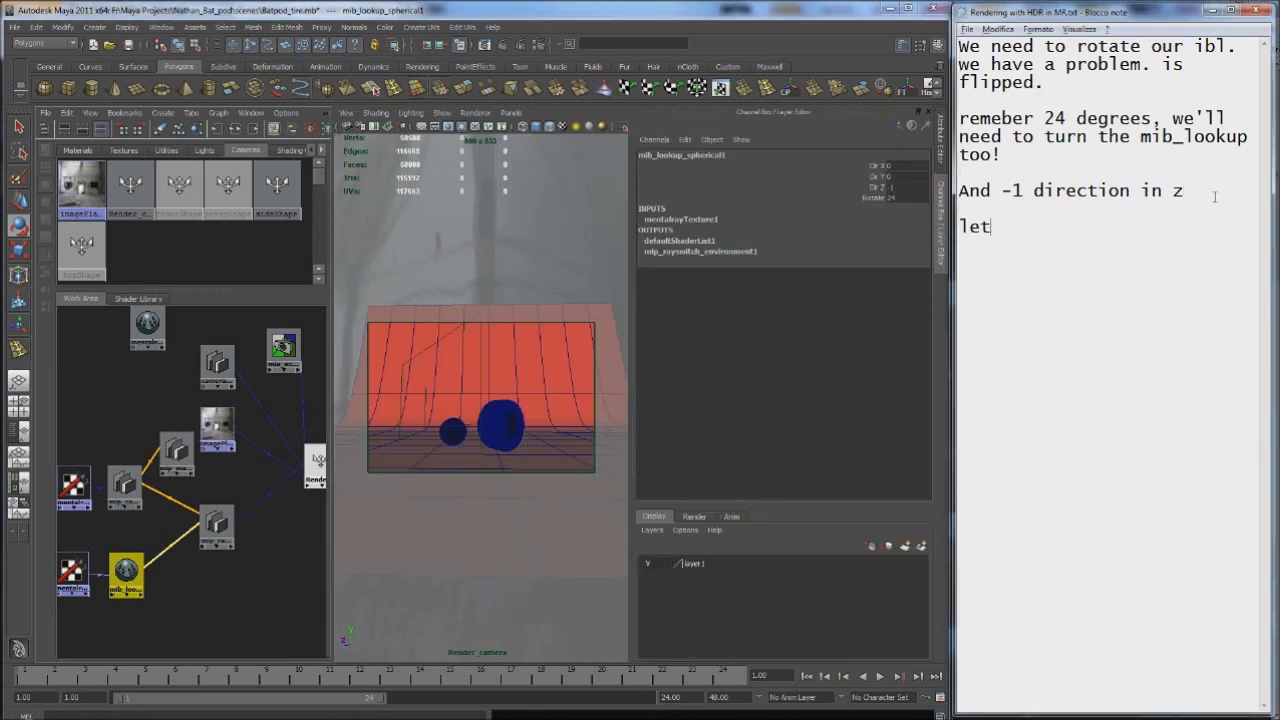
type("'s save and render.")
Save the scene with Ctrl+S and render the current frame
left_click(561, 355)
key("ctrl+s")
left_click(485, 44)
left_click(203, 83)
left_click(367, 180)
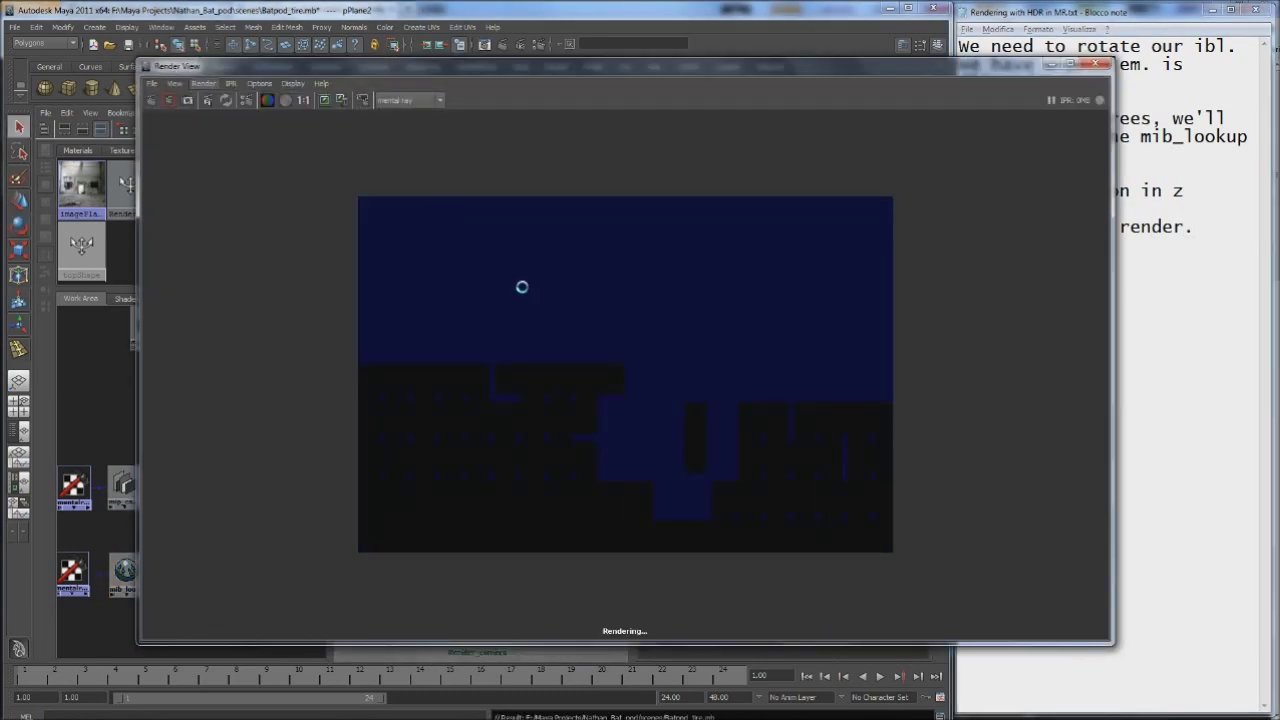
Note that the aperture is too low and bring up the Camera Shutter channel's options
left_click(1209, 227)
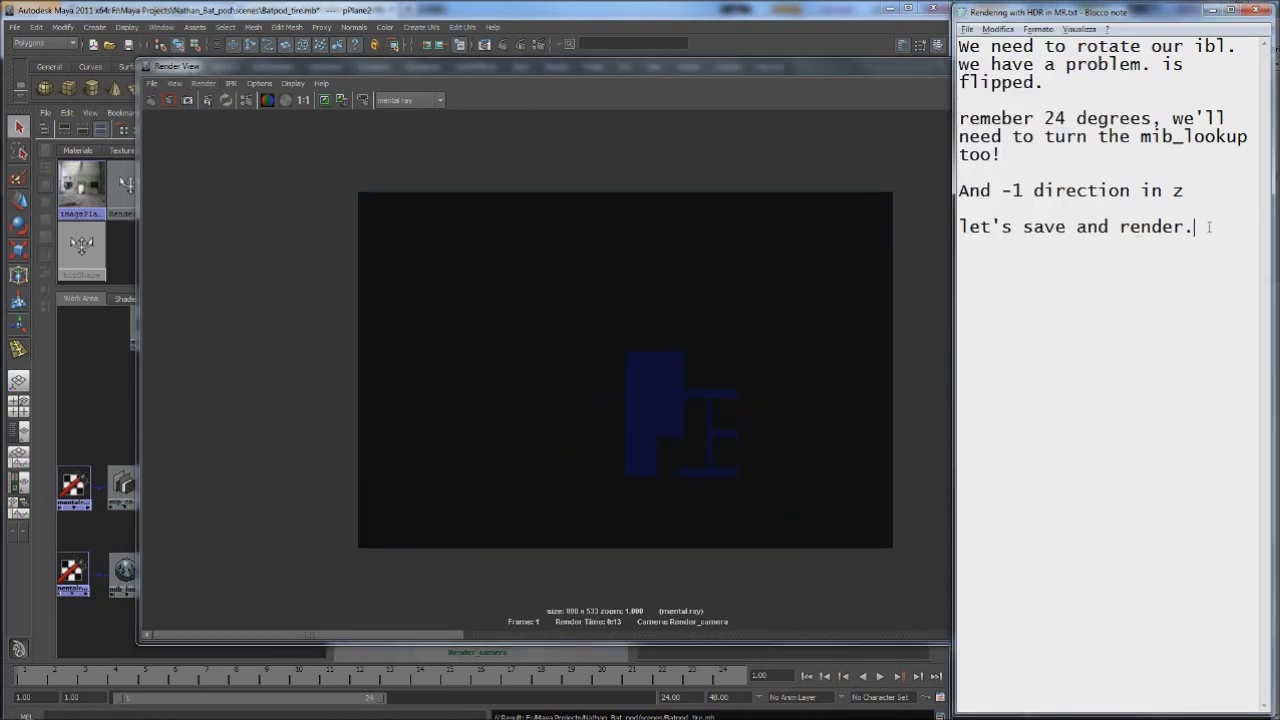
type("our aperture is too low")
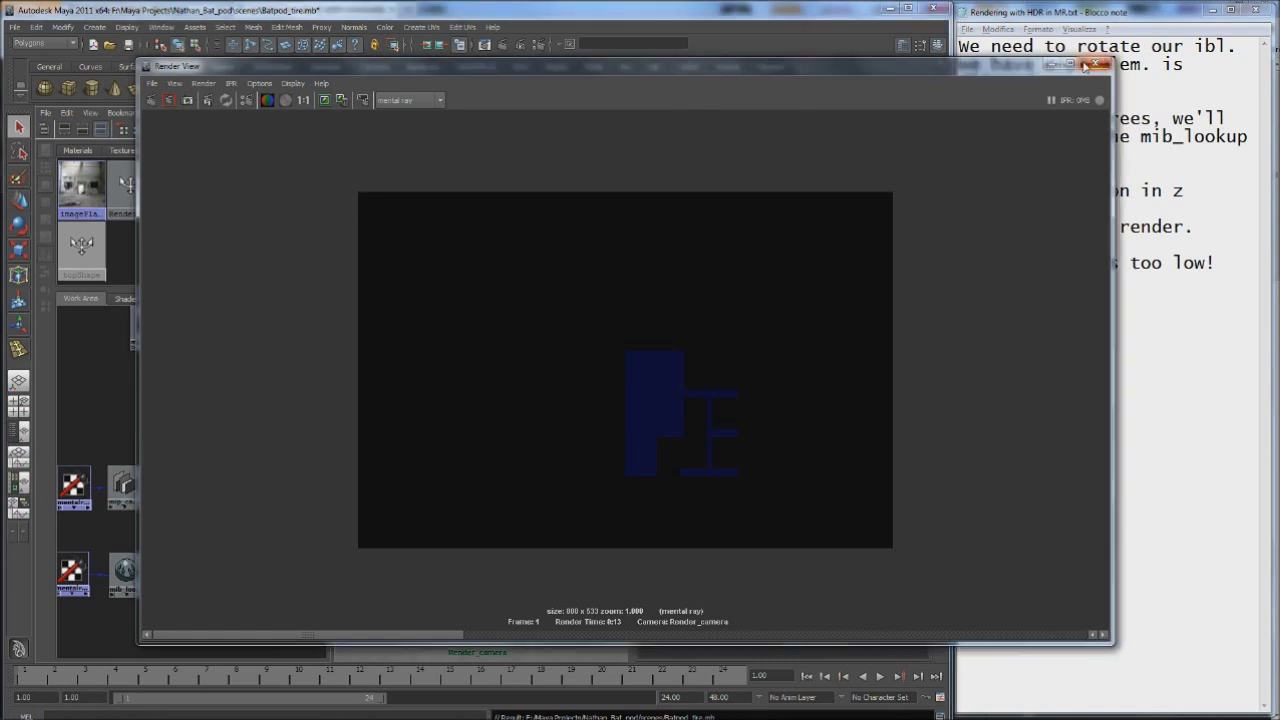
left_click(511, 112)
right_click(880, 220)
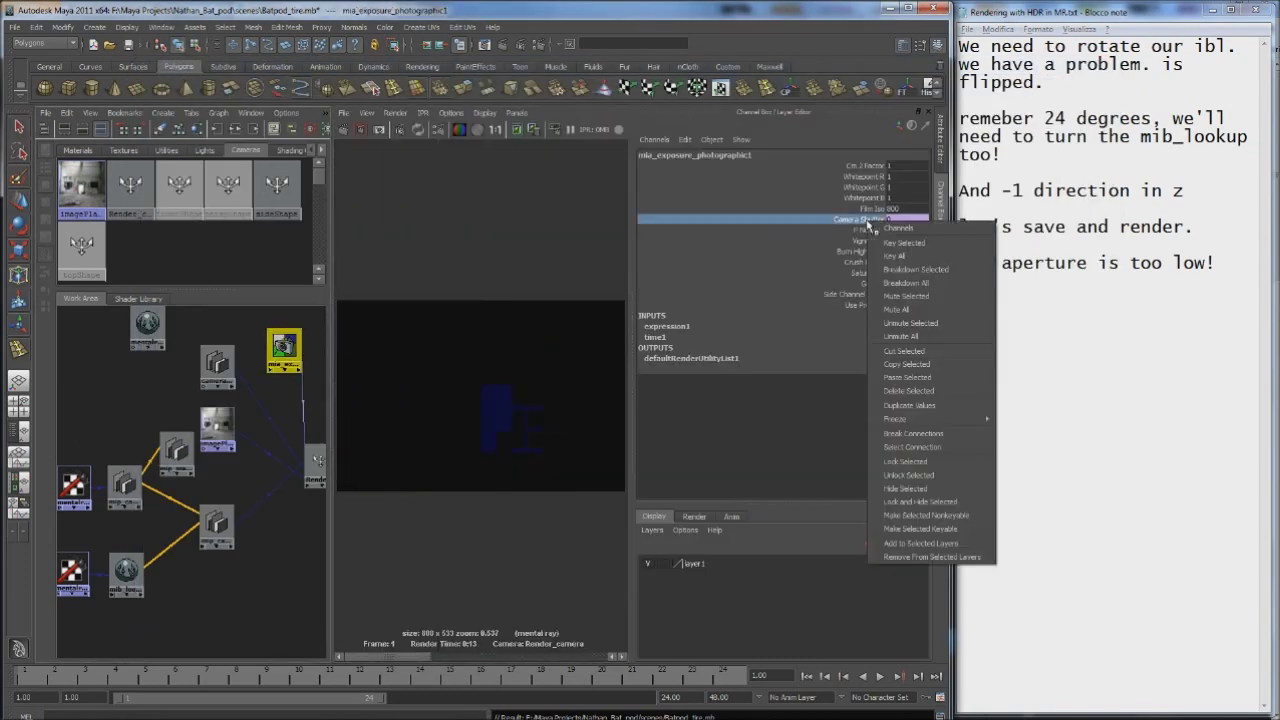
Delete the Camera Shutter expression, set it to 0.1, and re-render a region then the full frame
left_click(912, 433)
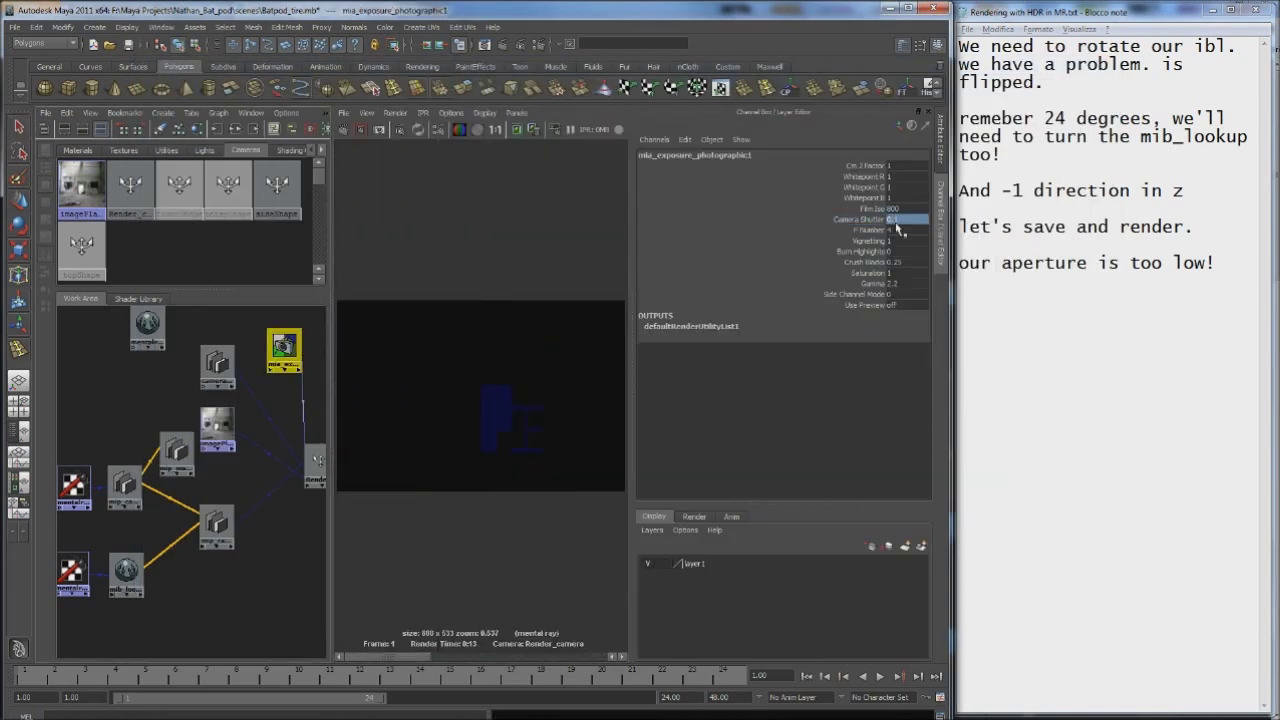
type("0.1")
key("Return")
left_click_drag(464, 360, 528, 413)
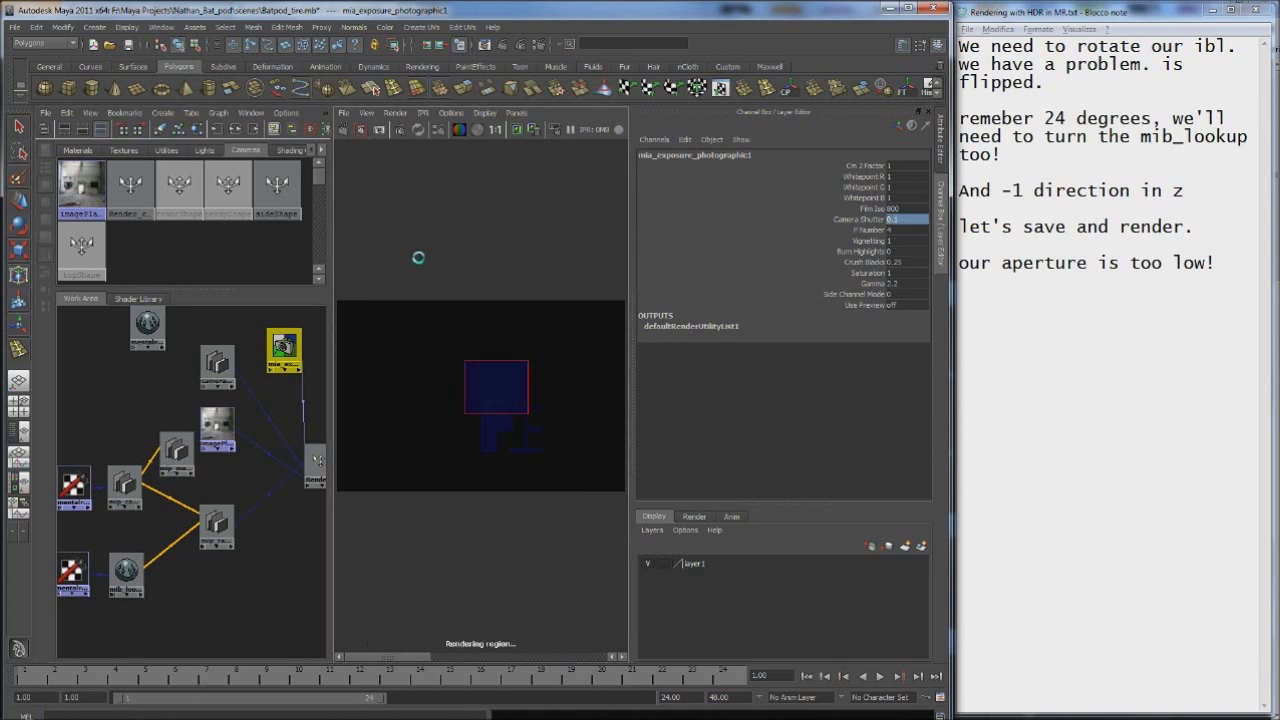
left_click(516, 314)
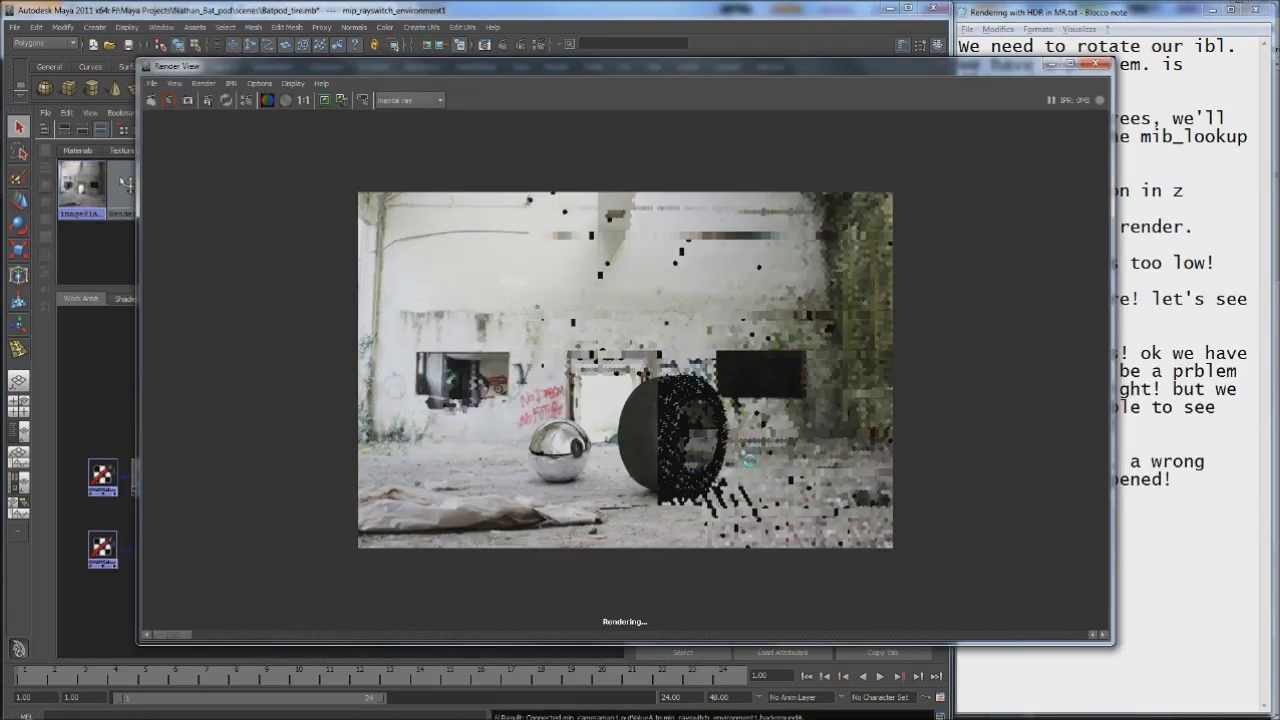
Set the Common tab image width to 1500 pixels and render the frame
scroll(775, 364, "up", 5)
scroll(775, 364, "down", 2)
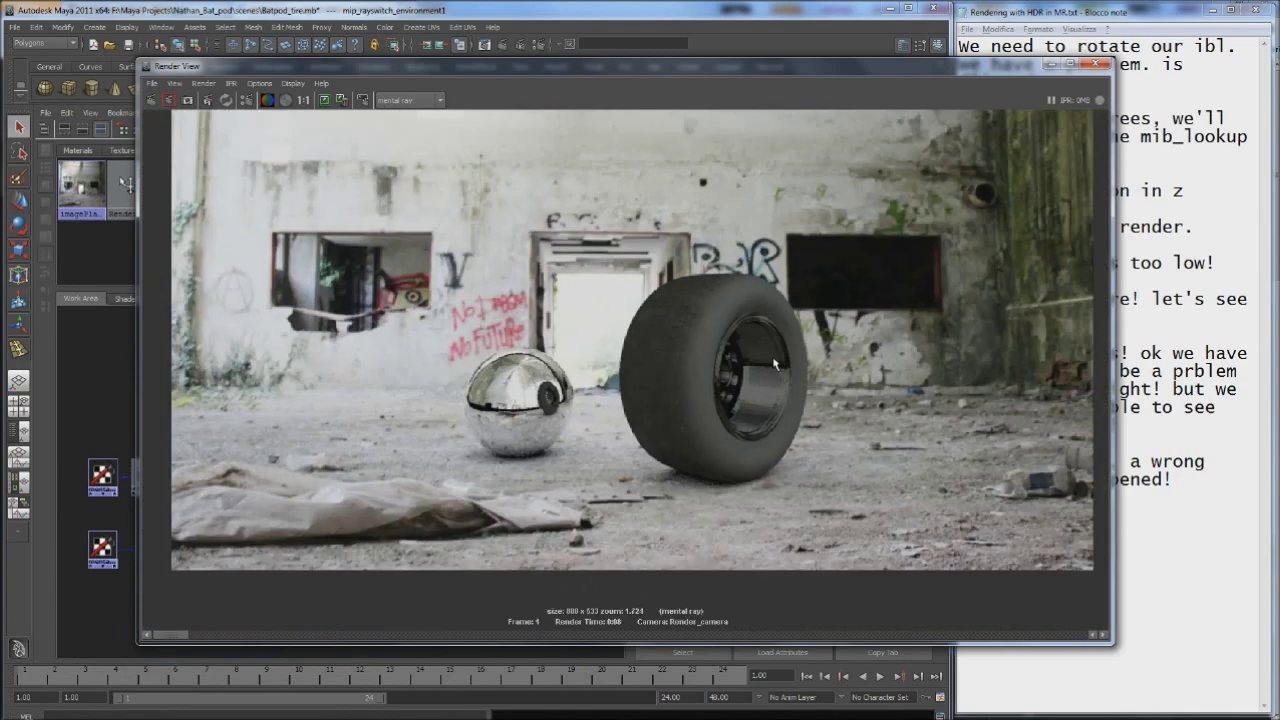
scroll(775, 364, "down", 1)
left_click(247, 100)
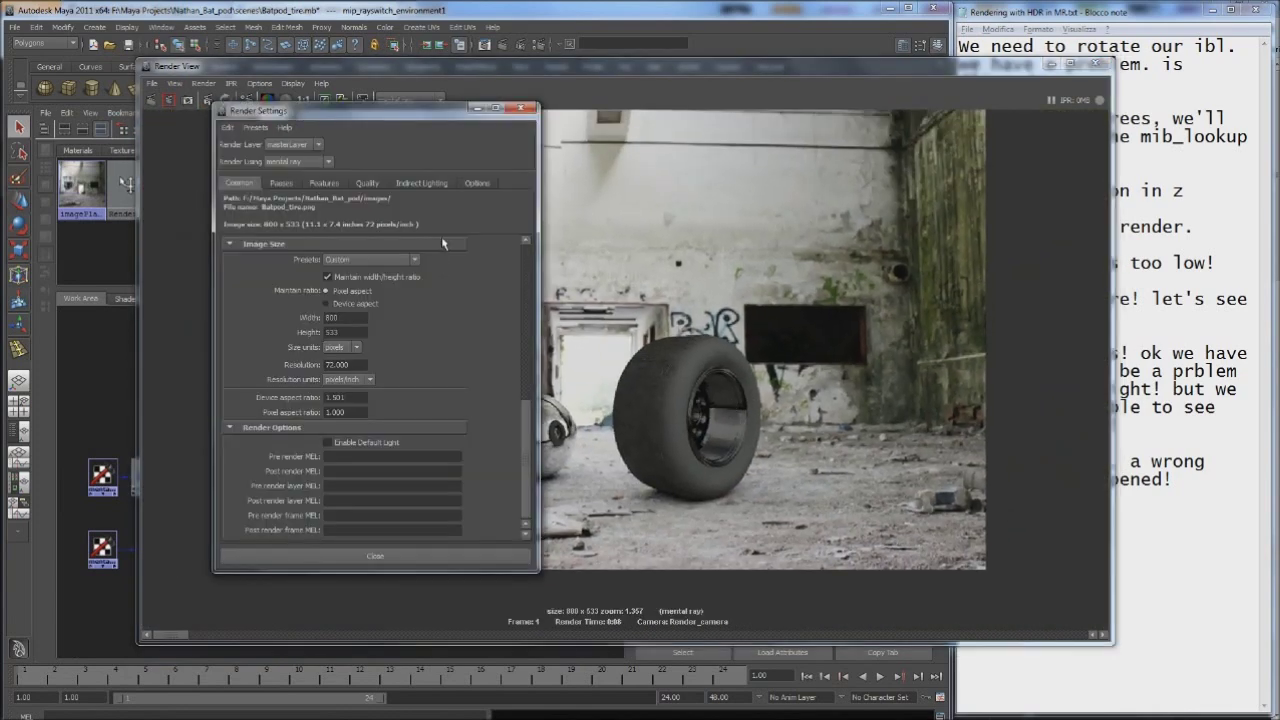
left_click(355, 184)
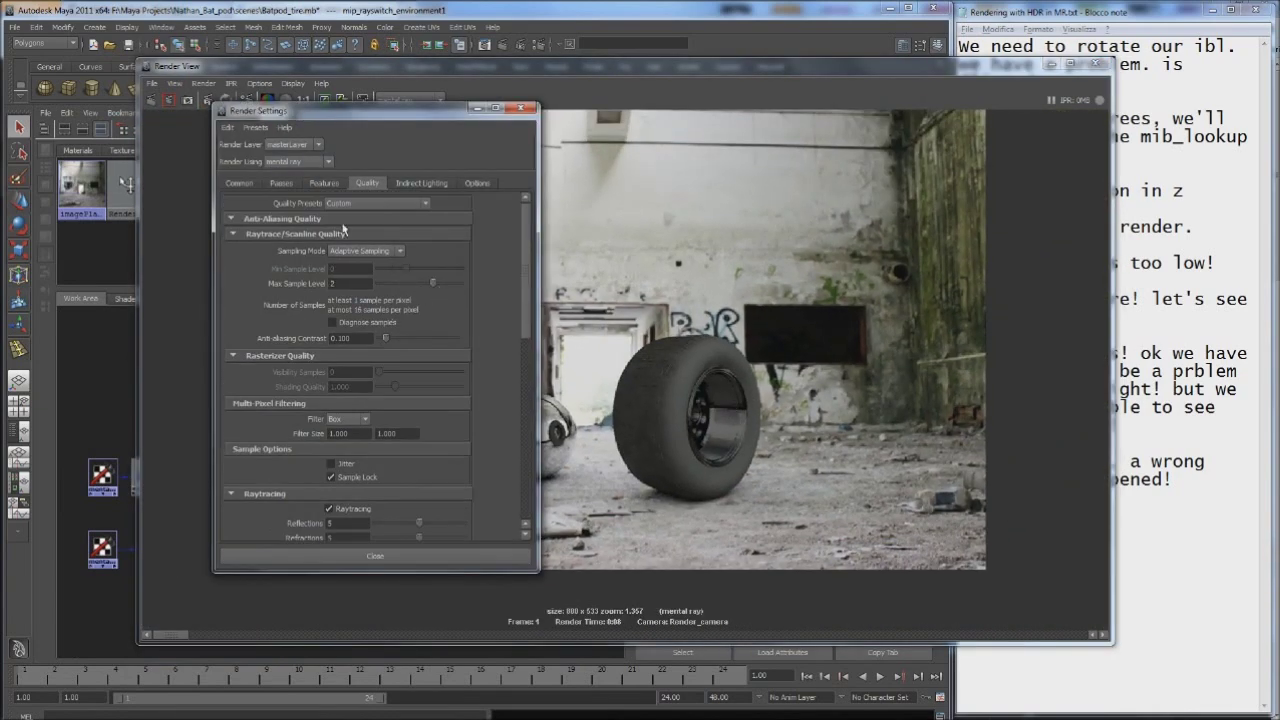
left_click(239, 183)
left_click_drag(350, 318, 288, 318)
type("000")
key("Return")
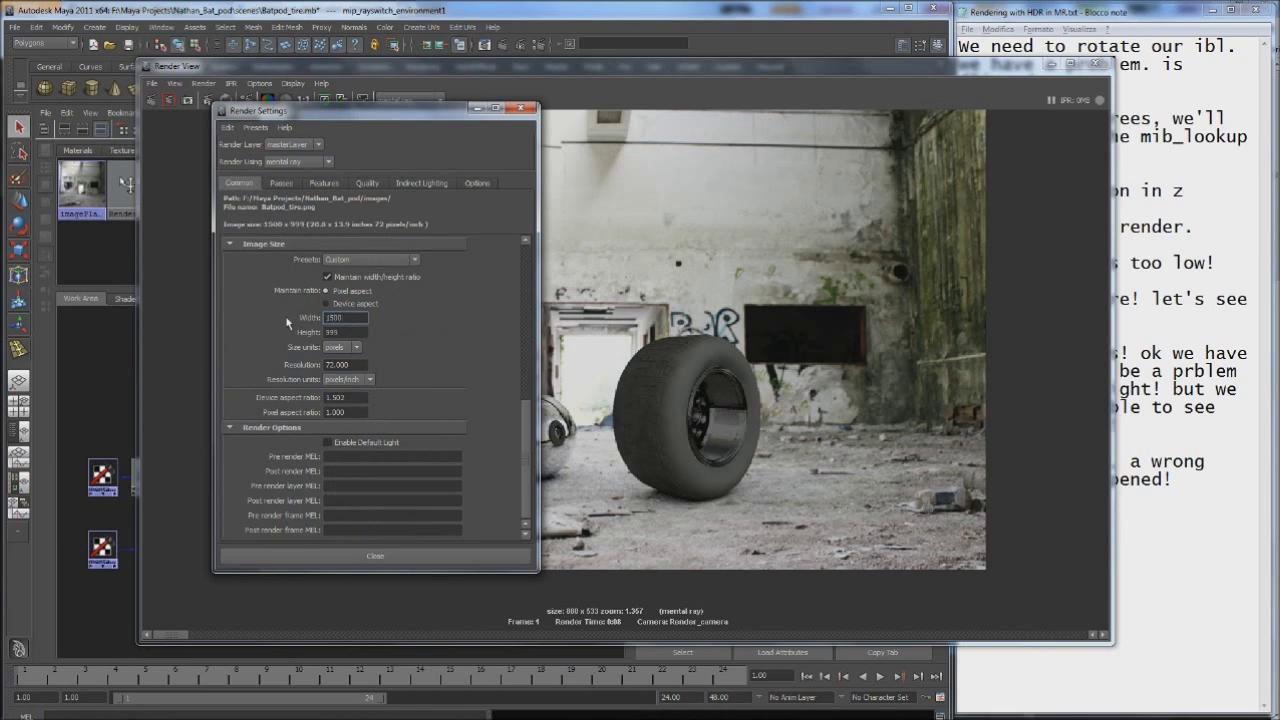
left_click(375, 555)
left_click(151, 100)
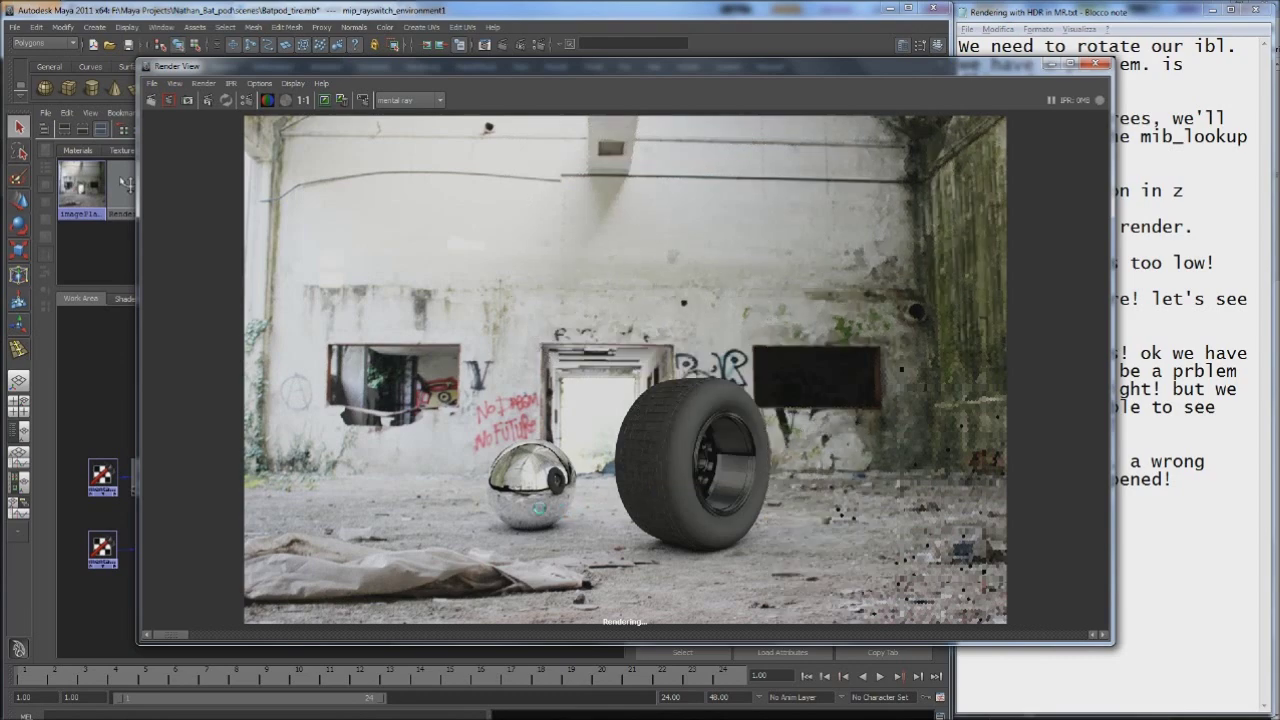
Inspect the sphere and tire in the render, then select mip_matteshadow1 in Hypershade
scroll(552, 511, "up", 5)
scroll(543, 526, "down", 3)
middle_click_drag(543, 526, 582, 306, "alt")
scroll(445, 432, "up", 2)
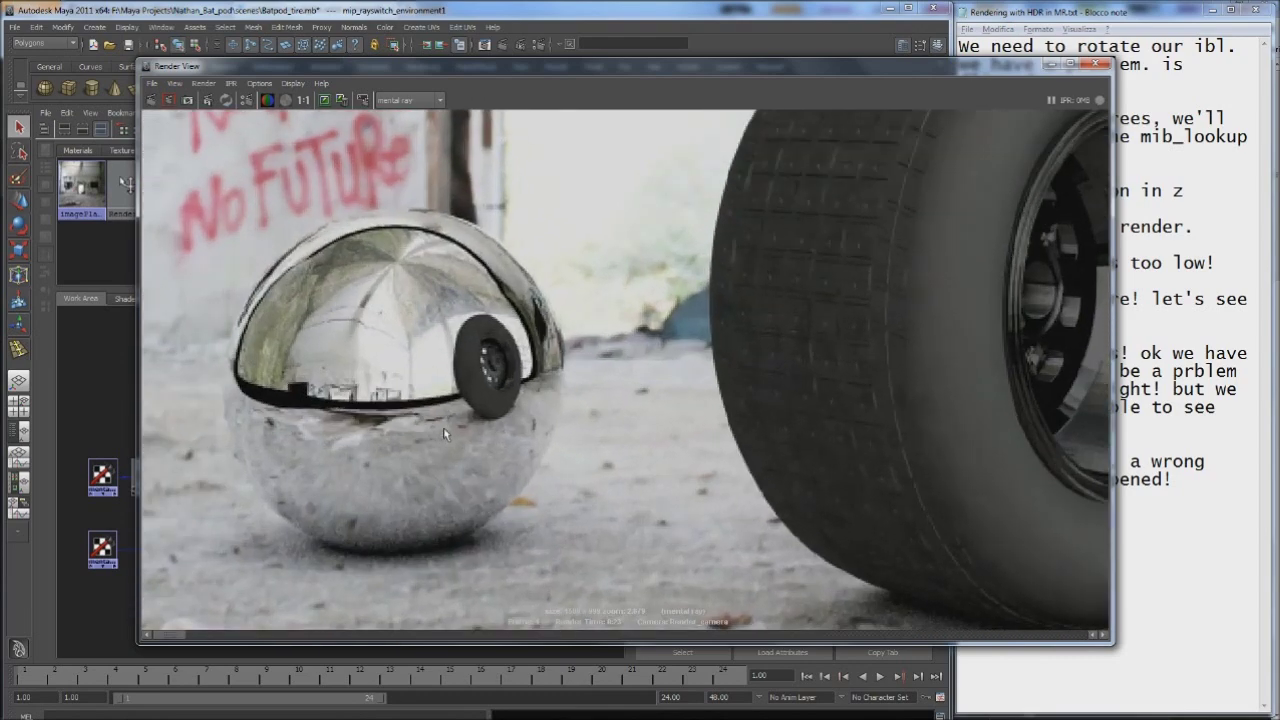
scroll(366, 424, "down", 2)
scroll(520, 365, "down", 2)
scroll(797, 235, "down", 1)
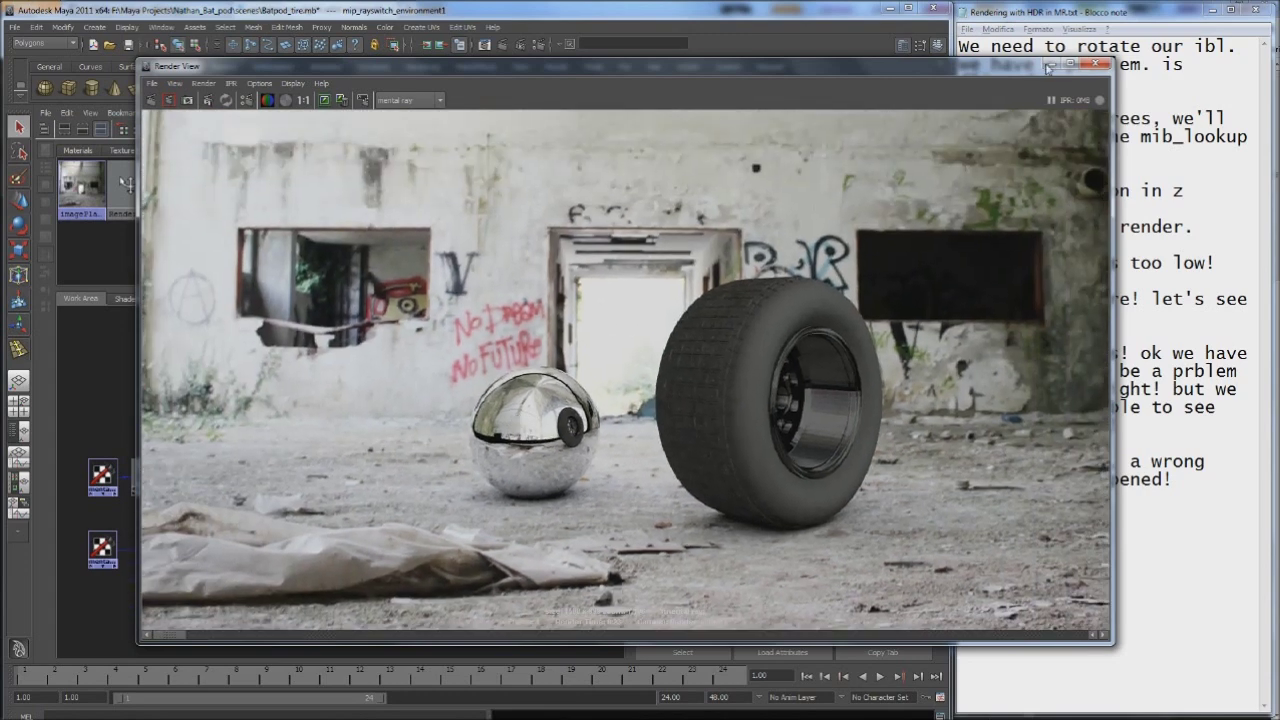
left_click(1049, 68)
left_click(236, 503)
left_click(186, 440)
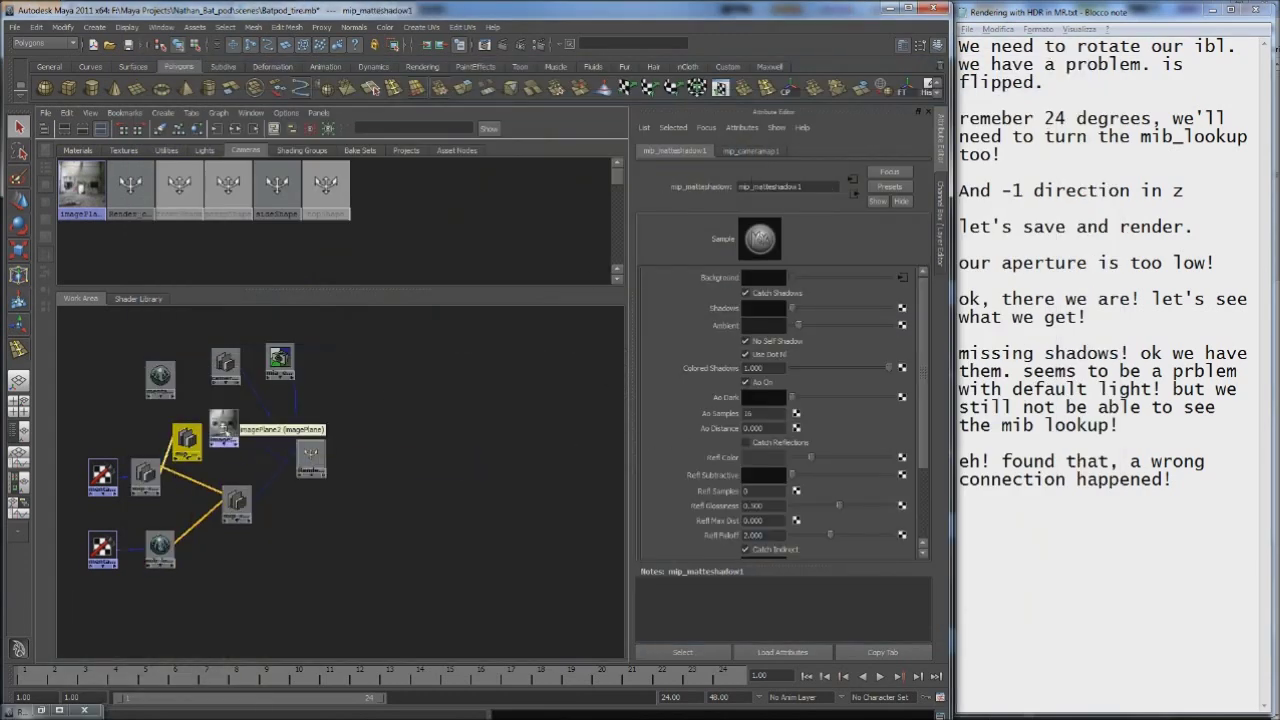
Select ground plane pPlane2, expand its Render Stats, and render the scene again
key("space")
left_click(472, 331)
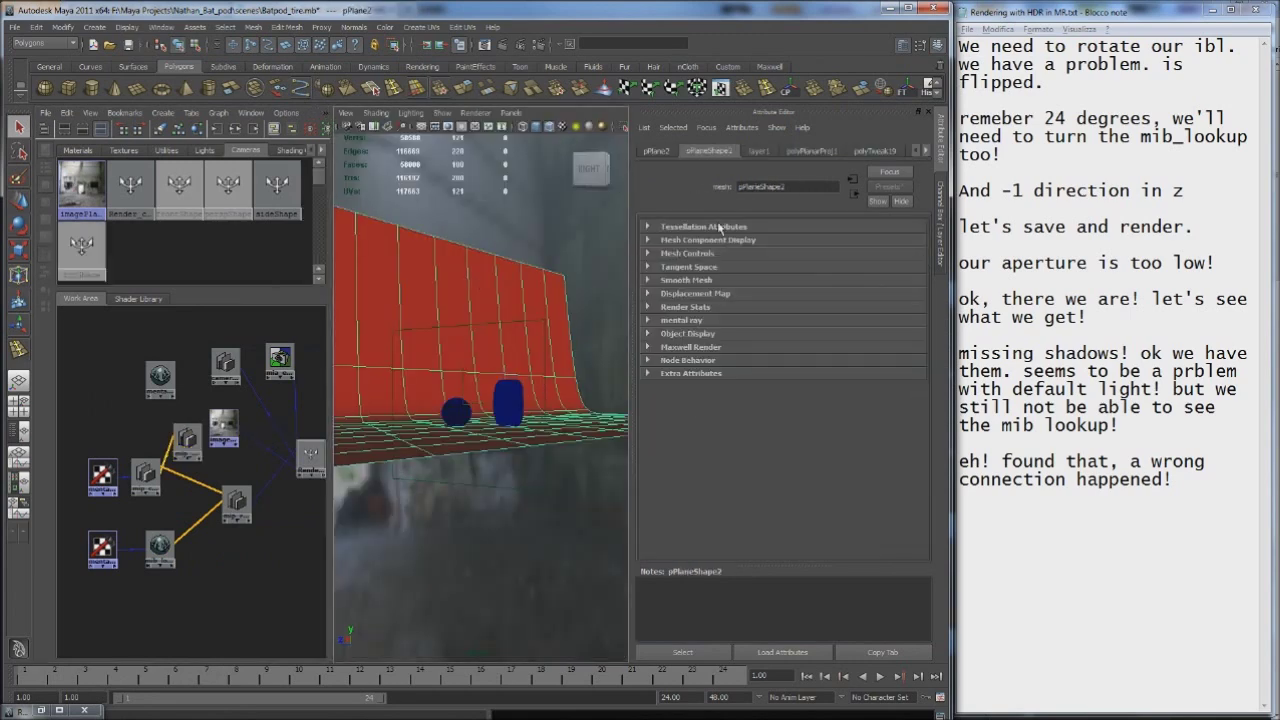
left_click(688, 307)
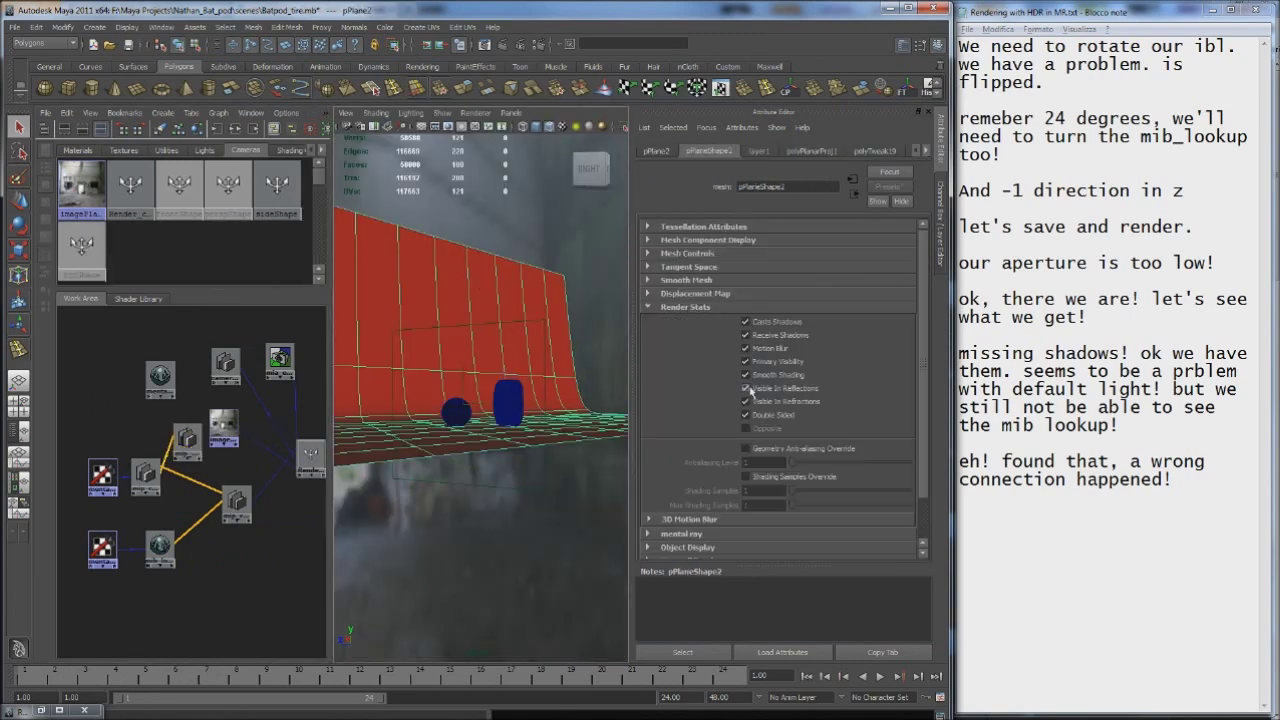
left_click(485, 44)
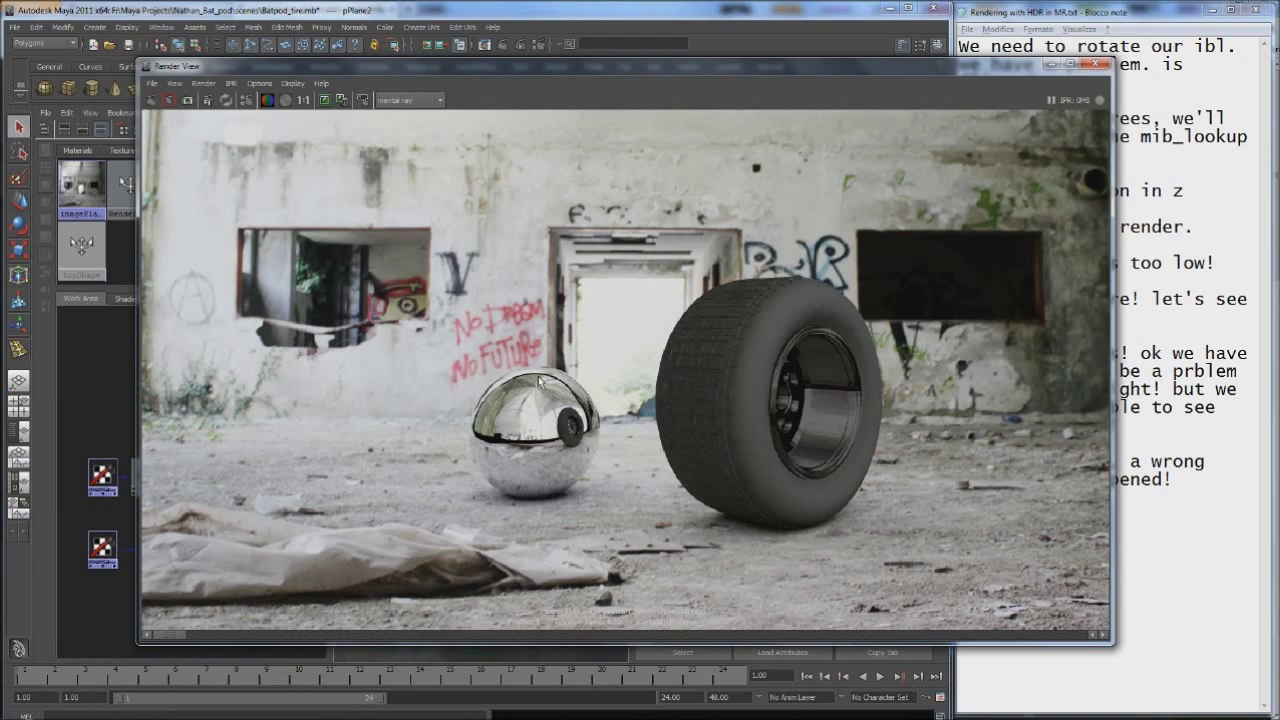
scroll(539, 380, "up", 2)
scroll(539, 380, "up", 1)
scroll(530, 391, "down", 4)
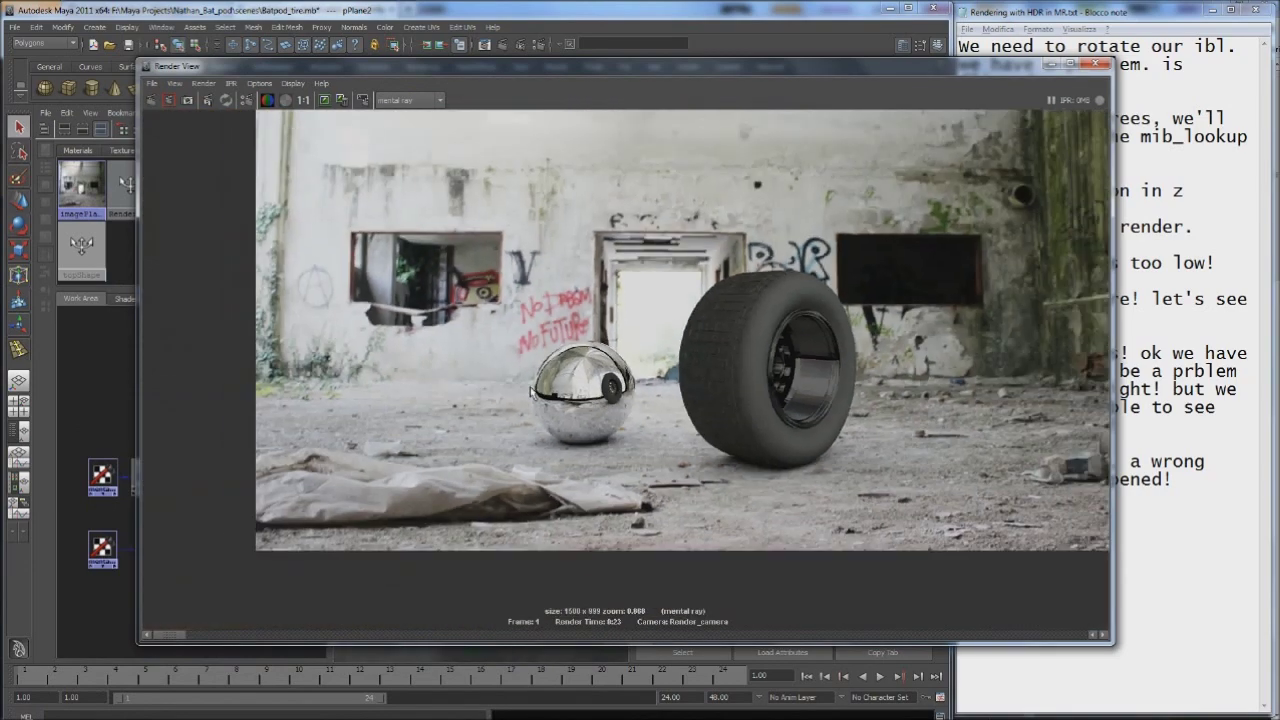
scroll(530, 391, "up", 1)
scroll(527, 386, "up", 1)
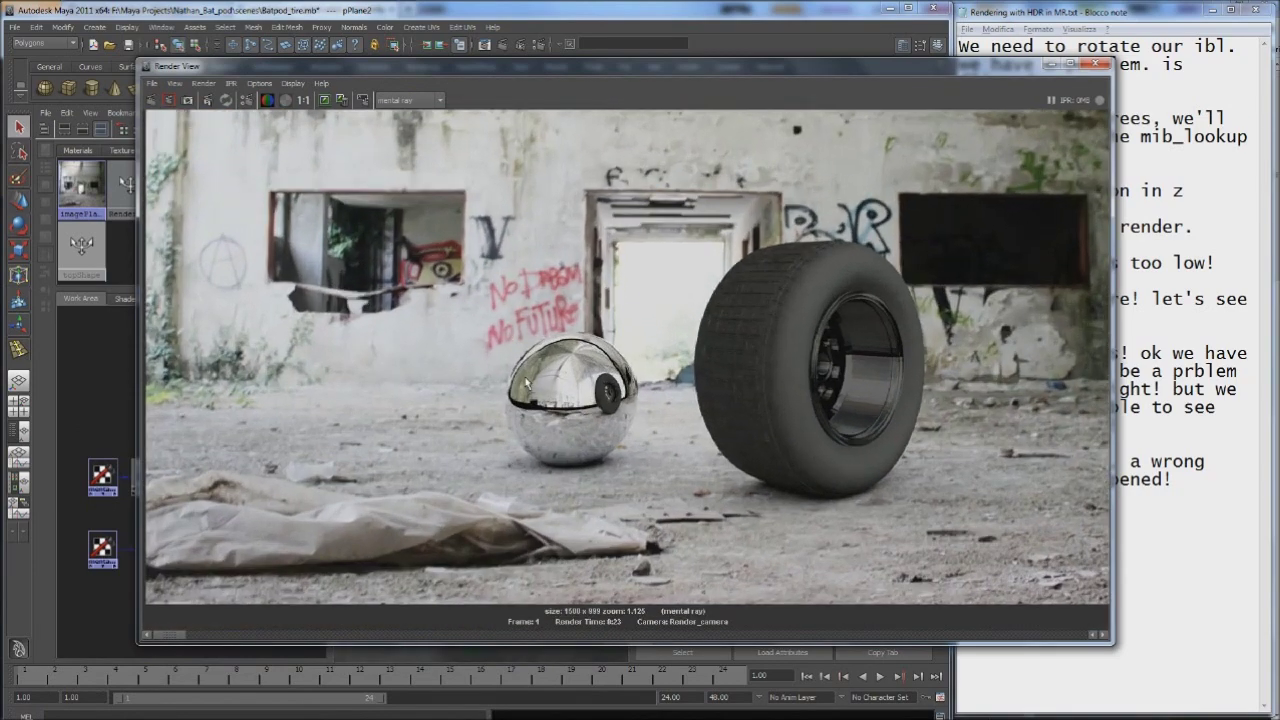
left_click(1052, 67)
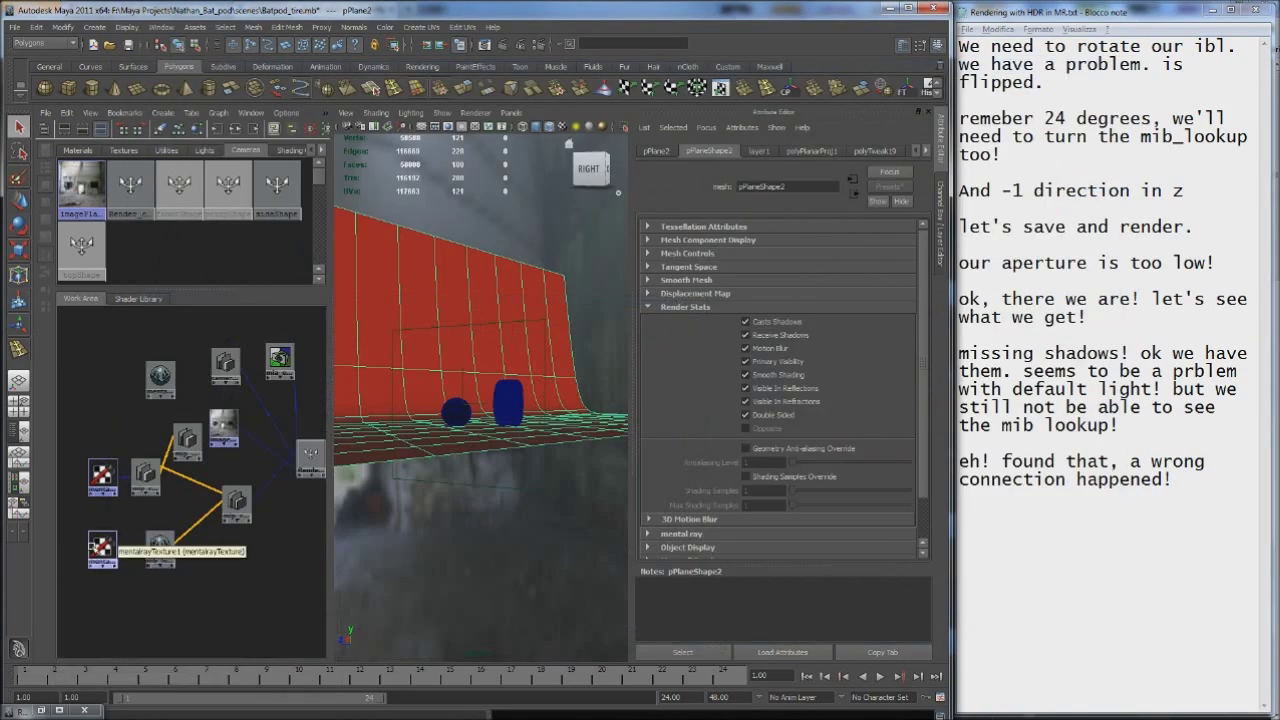
Select mib_lookup_spherical1's Direction Z field and run a test render
left_click(100, 548)
left_click(160, 545)
type("24.000")
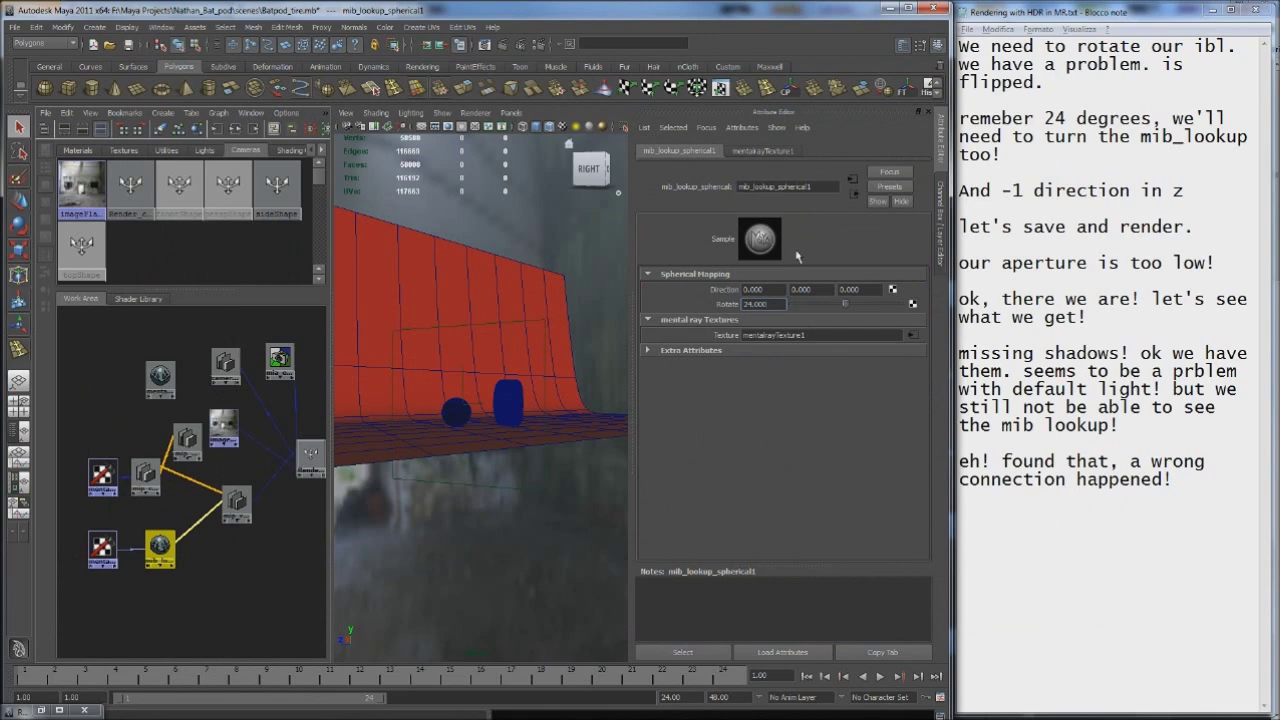
left_click(848, 289)
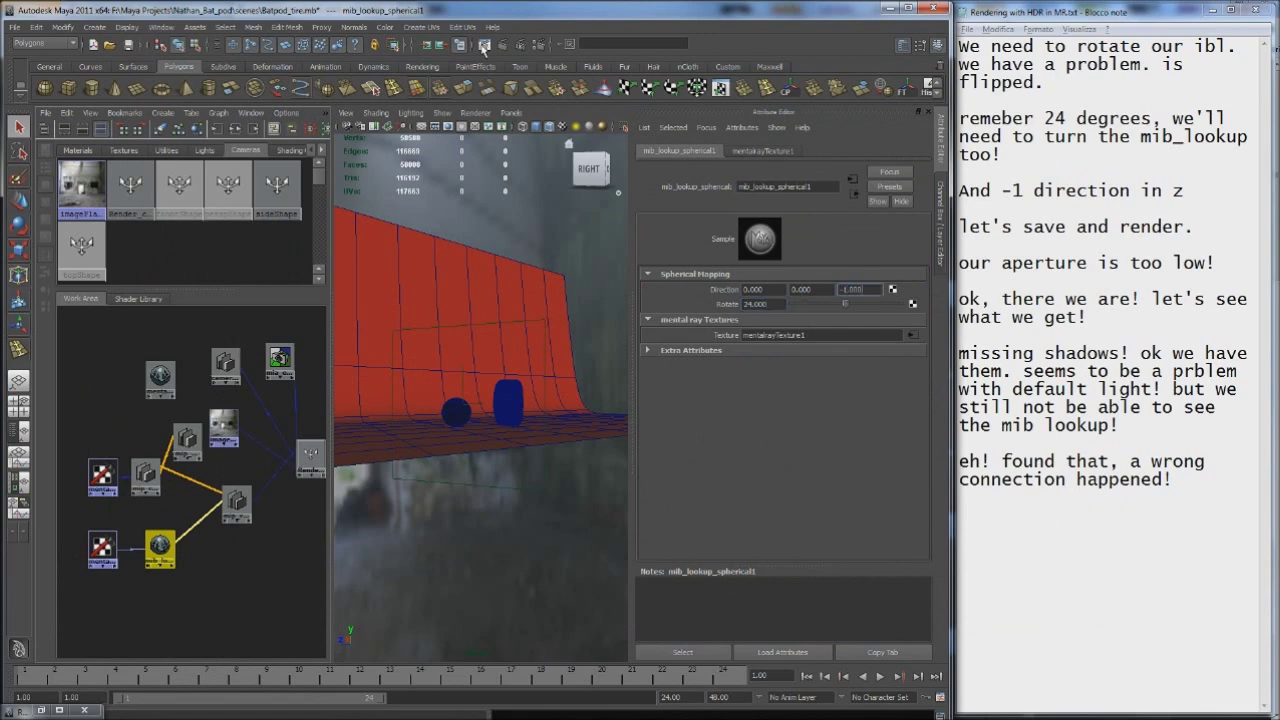
left_click(484, 44)
left_click(152, 101)
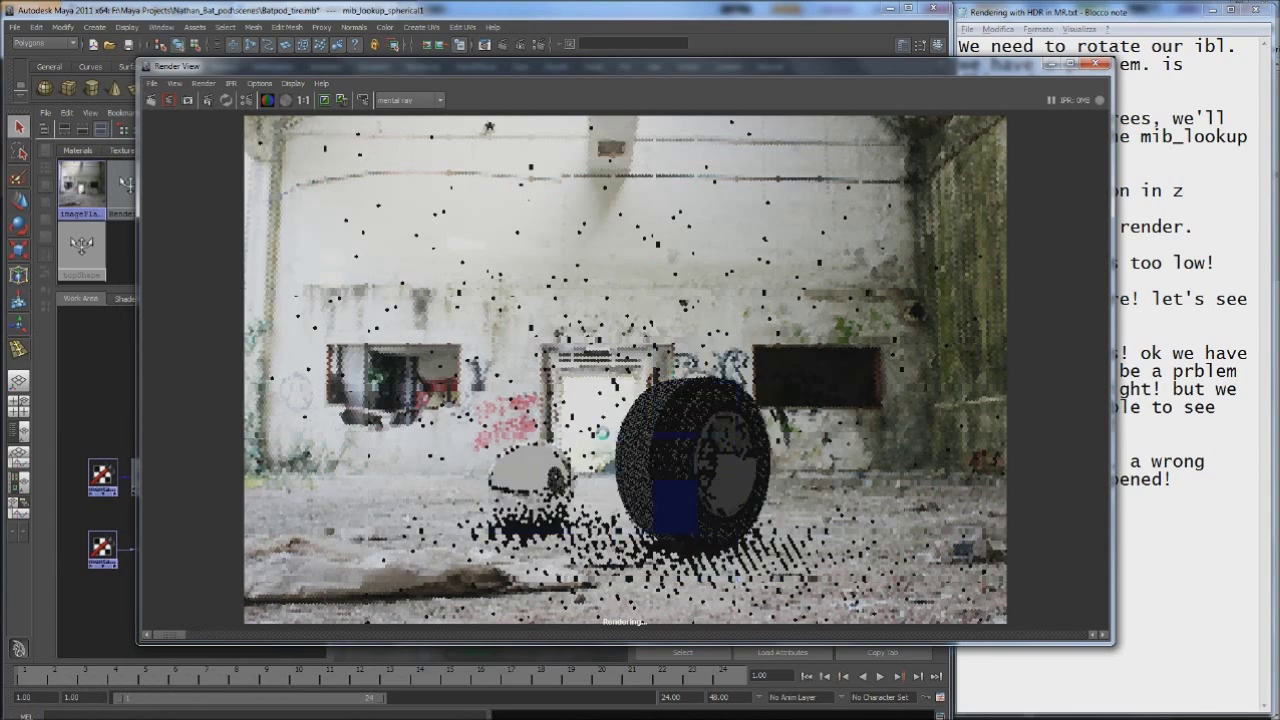
left_click(1097, 63)
Set the lookup's Direction Z to 0 and re-render the tire and chrome sphere
type("000")
key("Return")
left_click(483, 45)
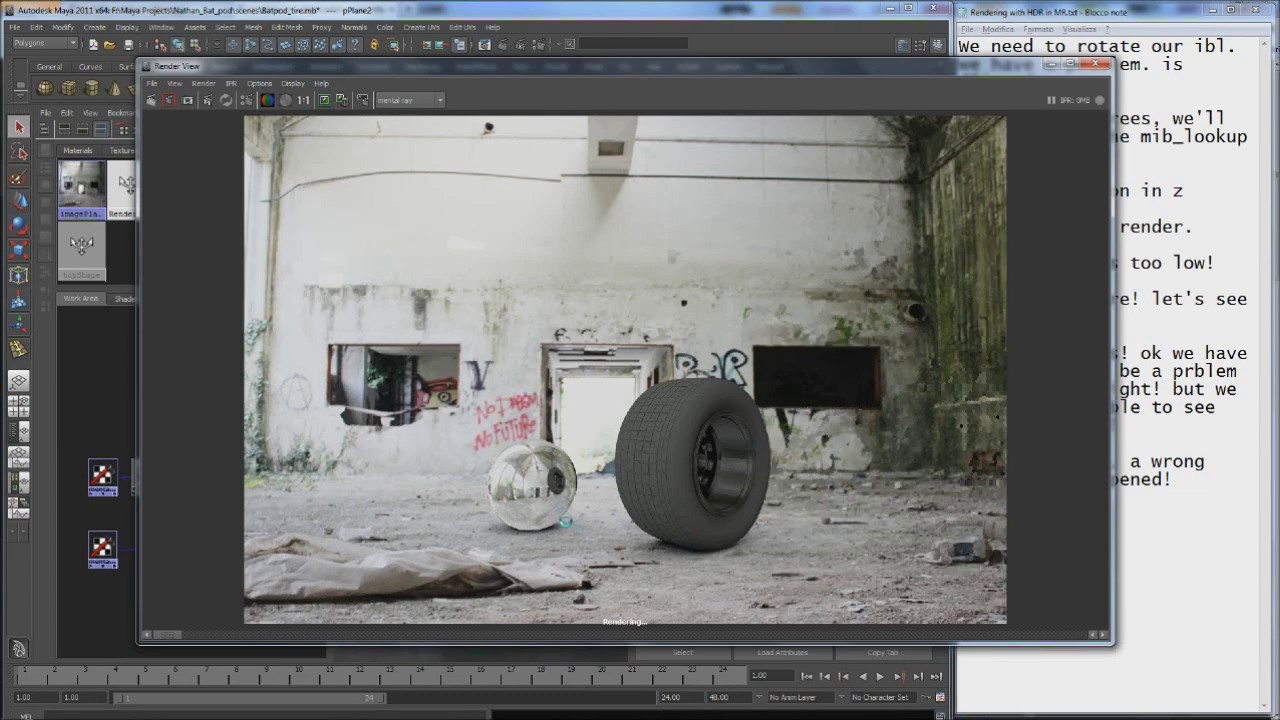
scroll(565, 521, "up", 3)
scroll(575, 450, "up", 1)
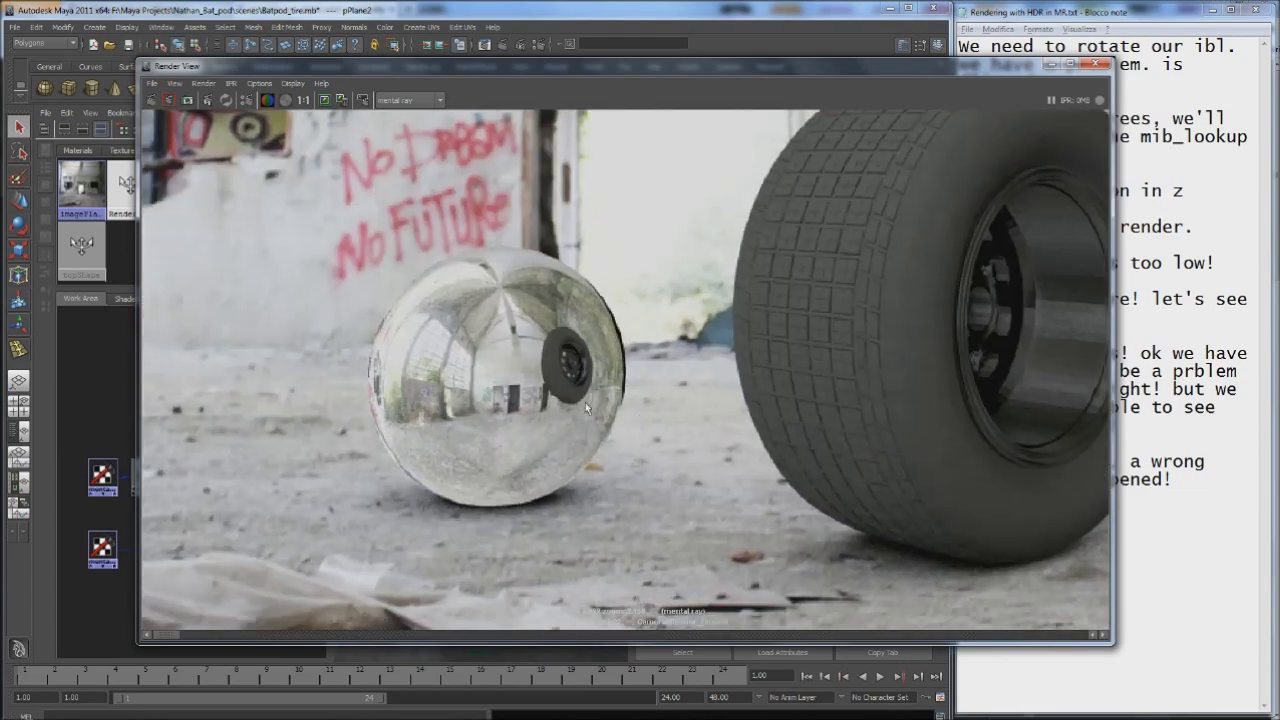
scroll(560, 395, "down", 1)
scroll(558, 410, "down", 1)
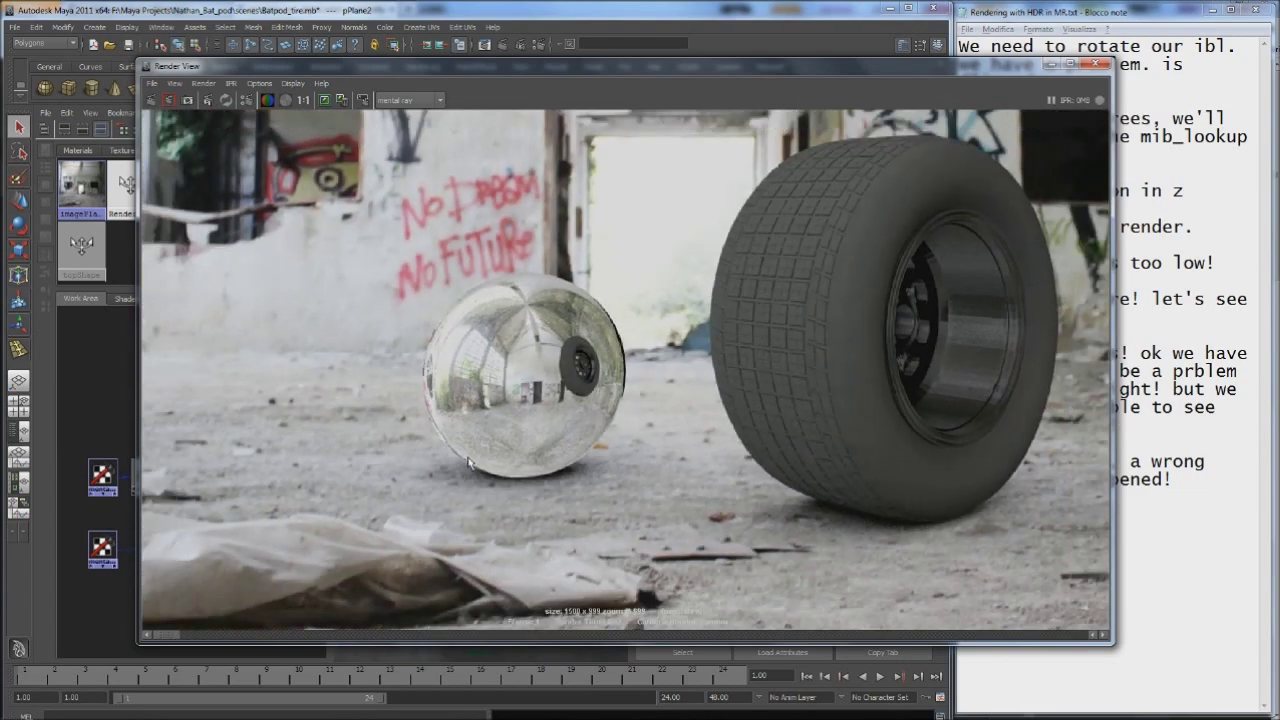
scroll(556, 435, "down", 1)
scroll(553, 466, "down", 1)
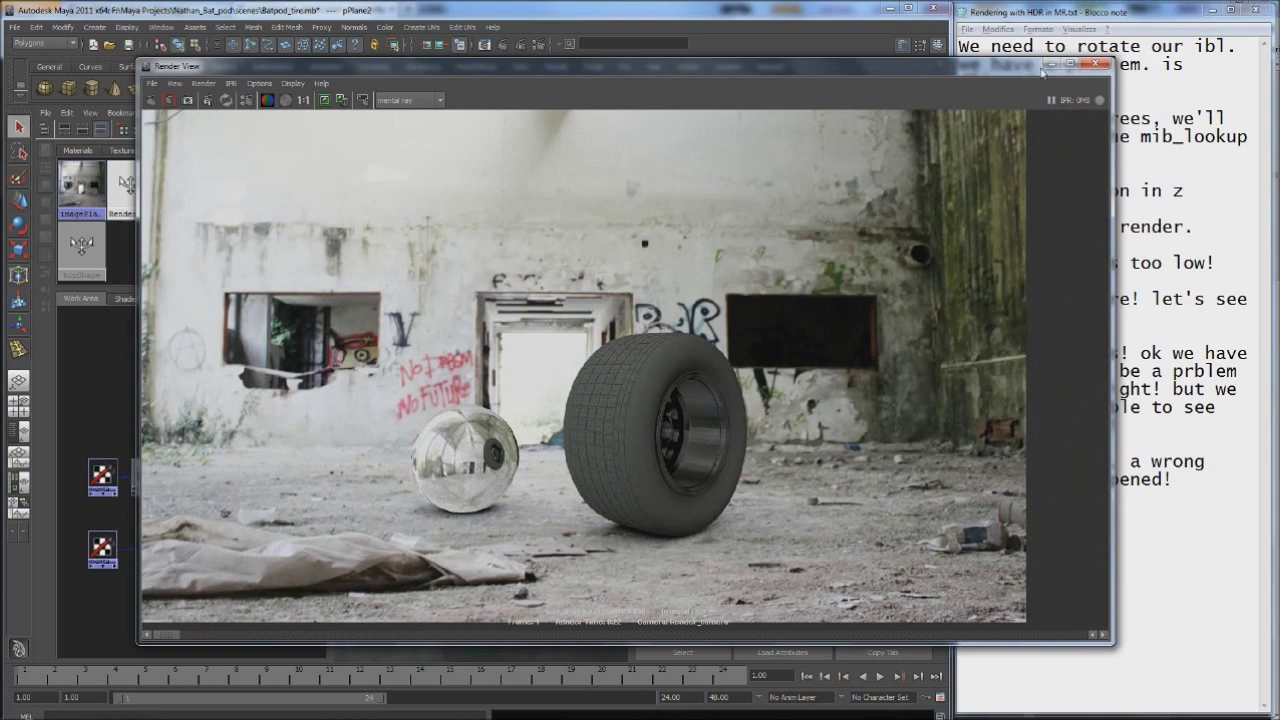
left_click(1049, 65)
Note that a wrong connection happened and is something you might encounter
left_click(1200, 477)
key("Return")
key("Return")
type("that, a wrong connection happened!  that'")
type("s something u might encouter! ")
type("but as u can live with it")
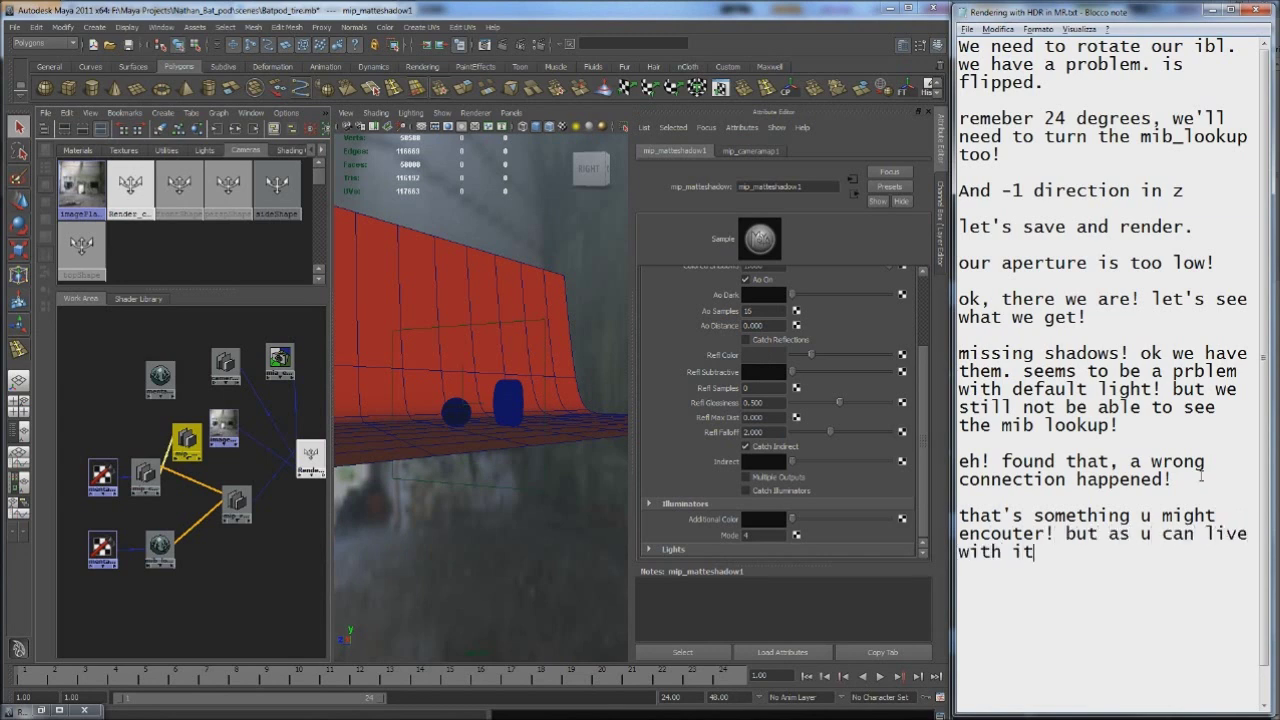
type(", u'll be ok")
type(" :) the sphere")
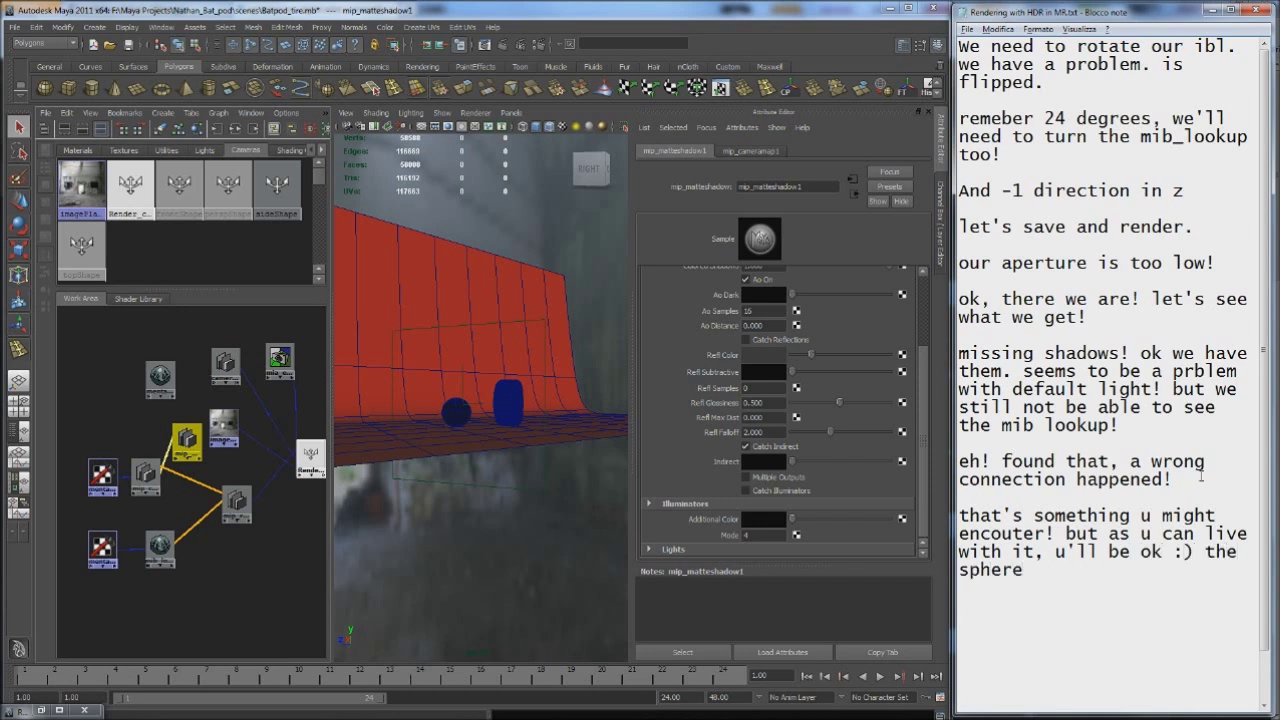
type(" helped me figuring probelms out, let's del")
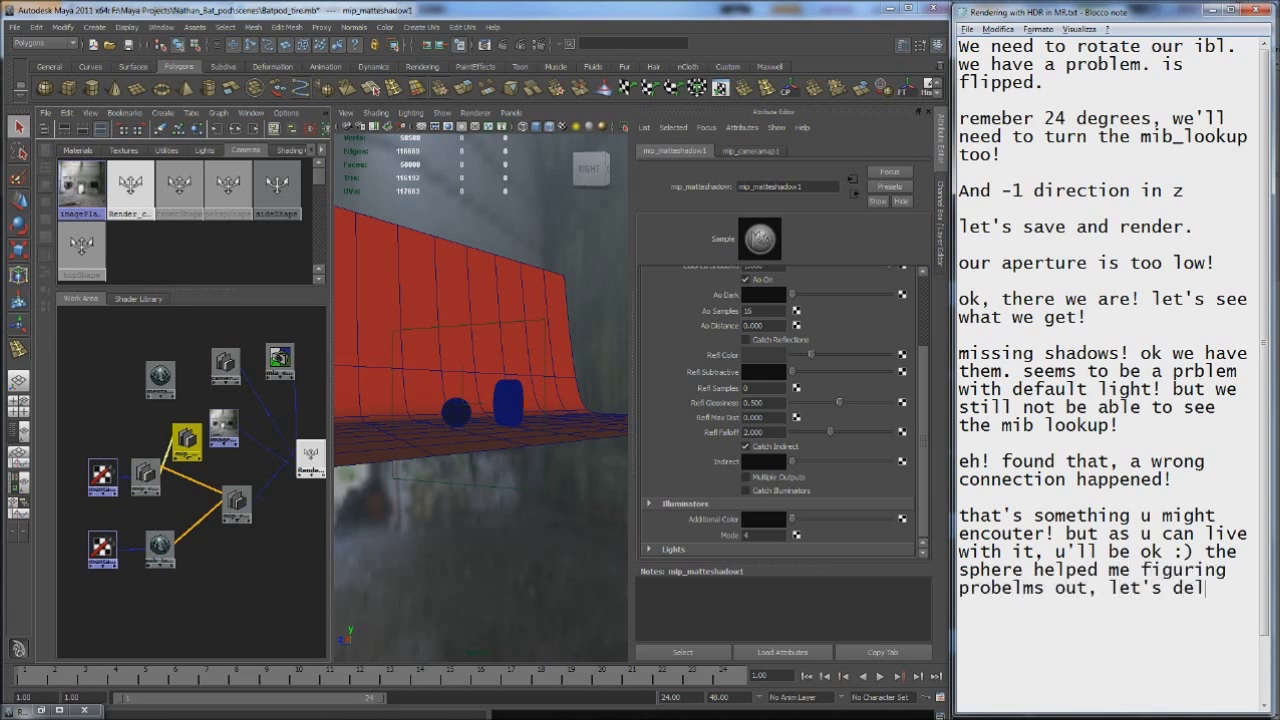
type("ete it!")
Finish the note crediting the sphere for finding problems and select the test sphere
key("Return")
left_click(455, 411)
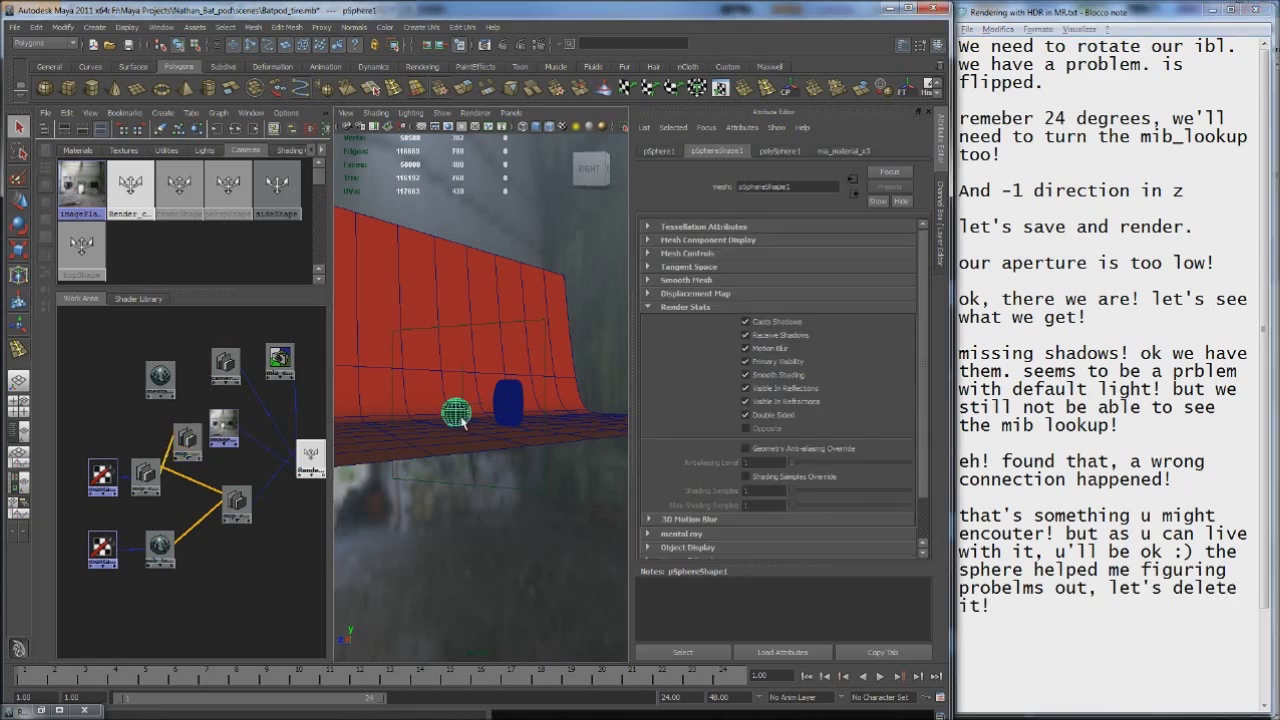
Delete the test sphere pSphere1 from the scene
key("Delete")
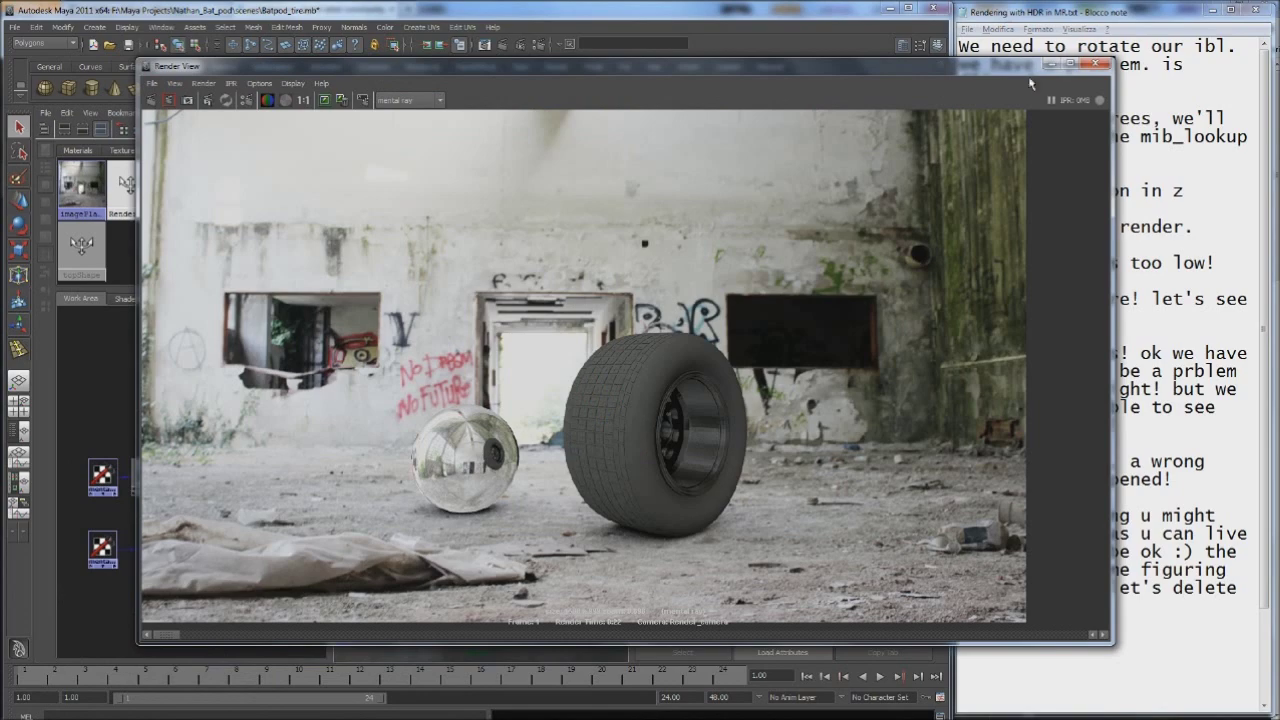
left_click(1052, 64)
left_click(509, 401)
left_click_drag(571, 429, 530, 420, "alt")
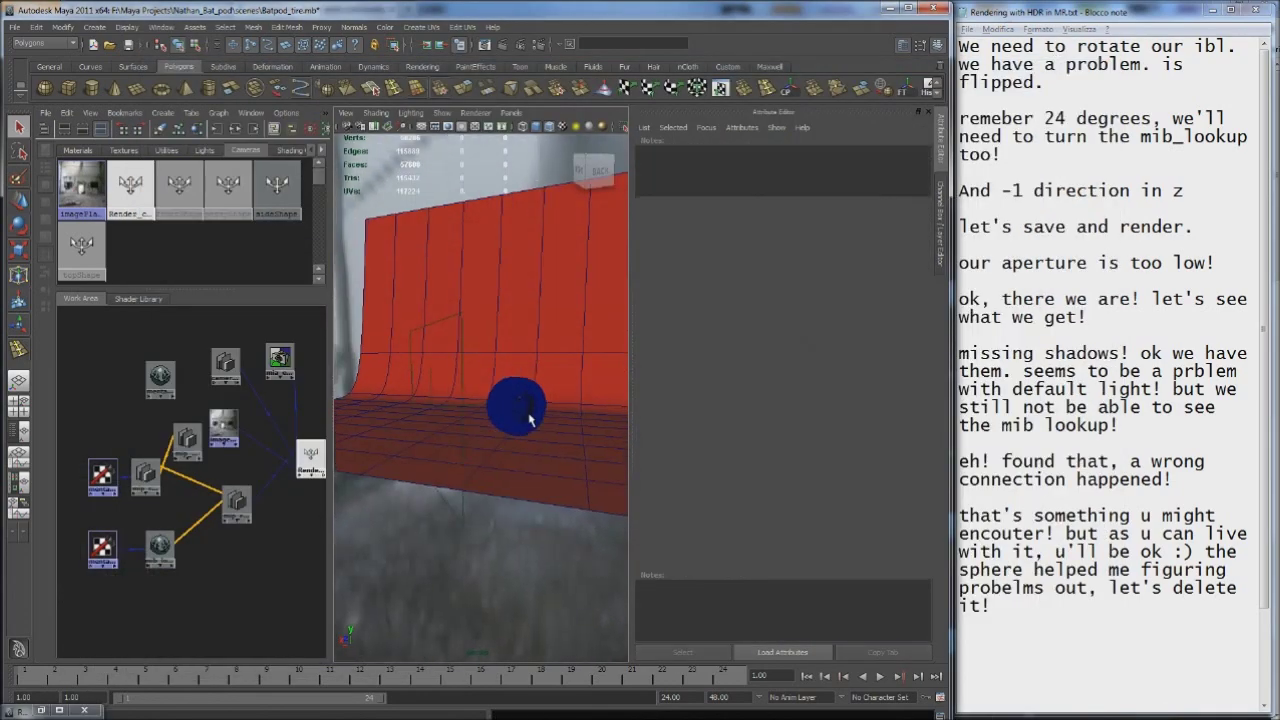
left_click(530, 420)
key("Delete")
Duplicate the tire group, rotate it 90 on X, and lay it flat beside the original
left_click(437, 418)
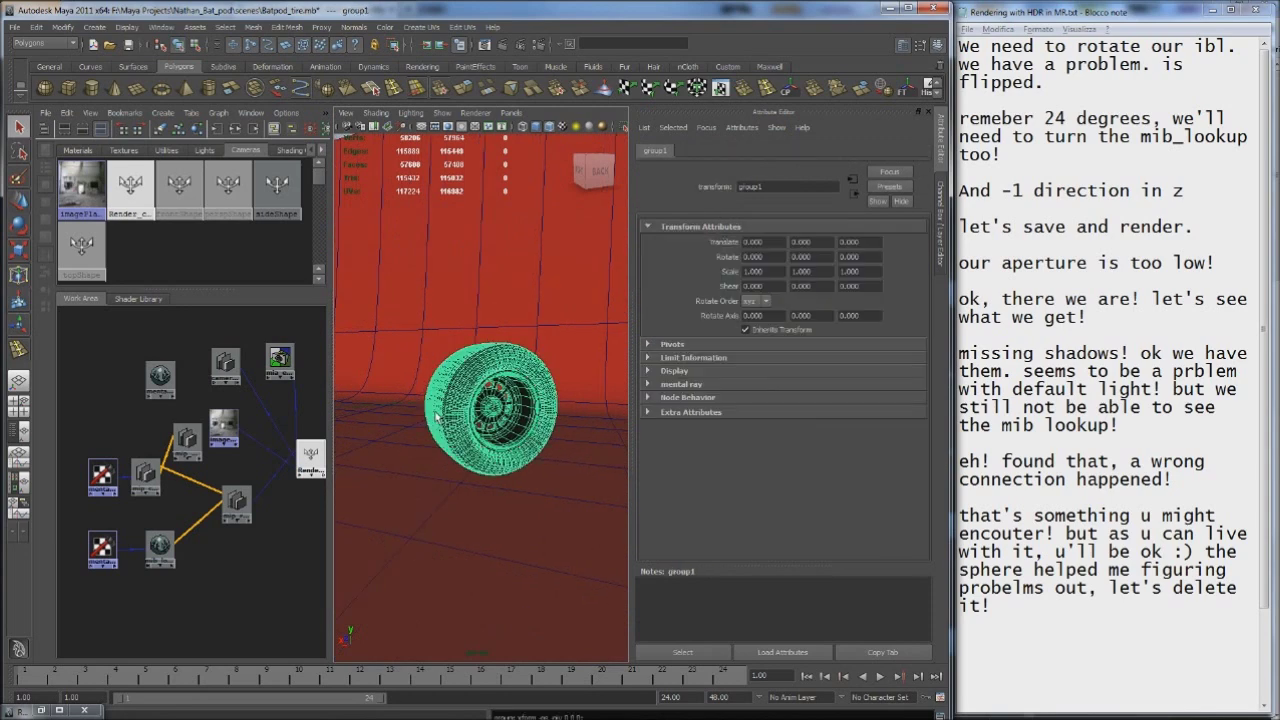
key("ctrl+d")
key("w")
left_click_drag(437, 418, 424, 428)
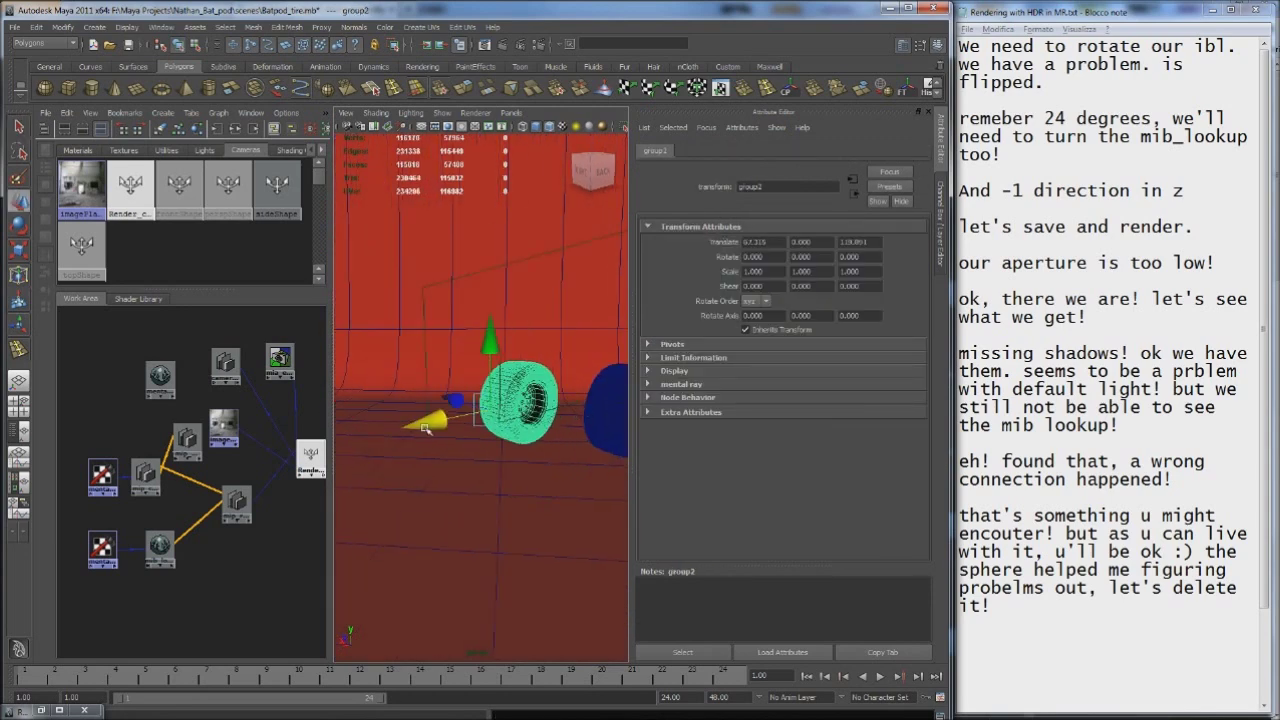
key("e")
left_click_drag(537, 318, 560, 420)
key("w")
mouse_move(491, 357)
left_mouse_down()
mouse_move(502, 402)
mouse_move(557, 390)
mouse_move(560, 420)
left_mouse_up()
key("e")
key("w")
left_click_drag(497, 395, 543, 410)
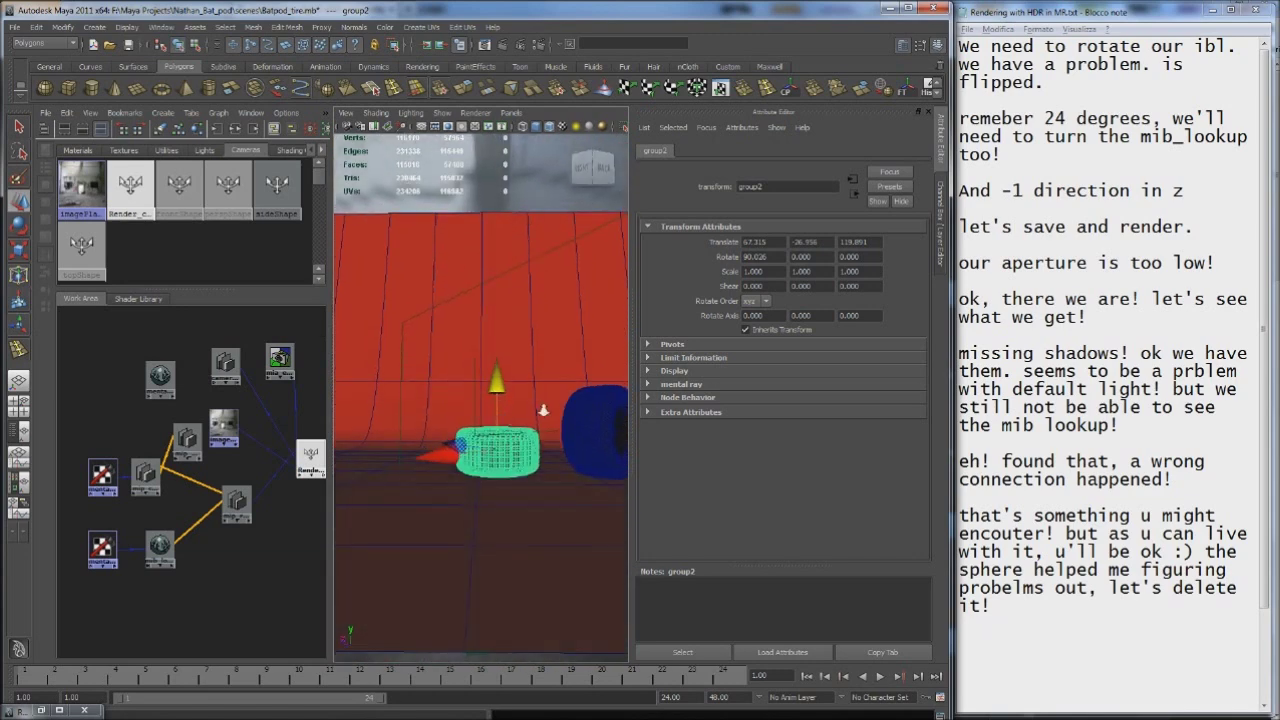
left_click(529, 46)
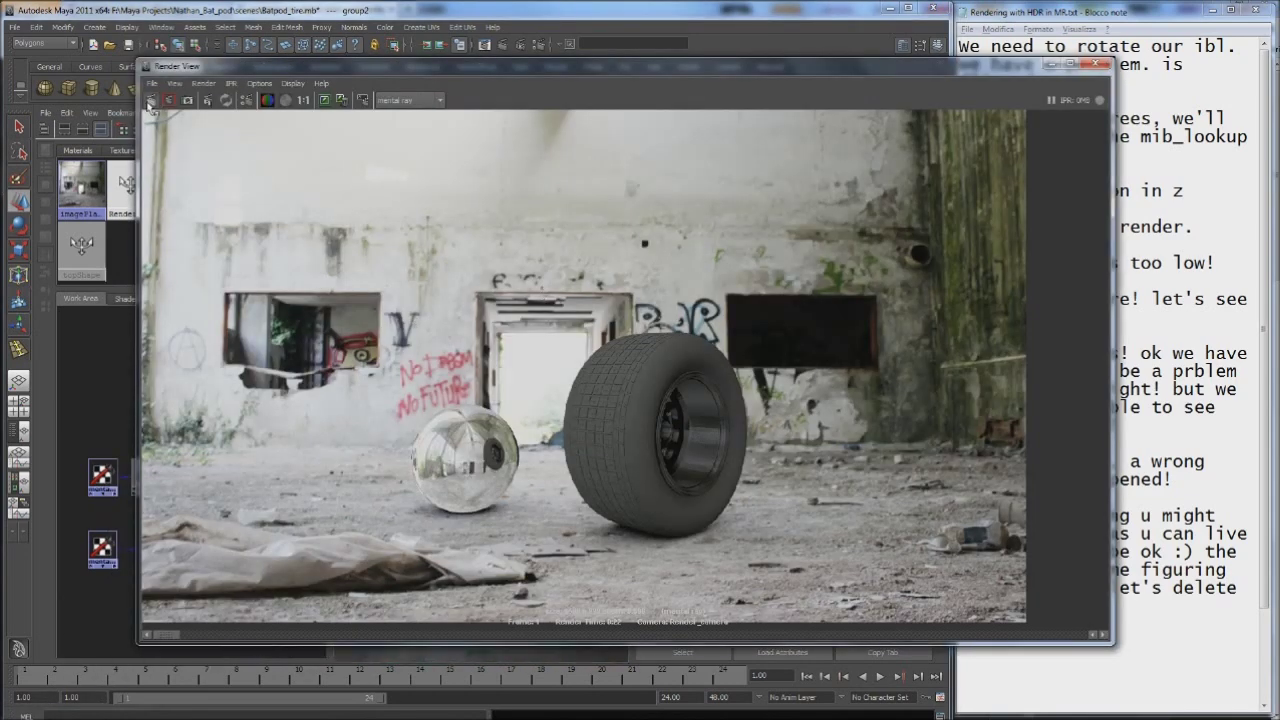
Render both tires over the backplate and narrow the Render View to reveal the notes
left_click(151, 102)
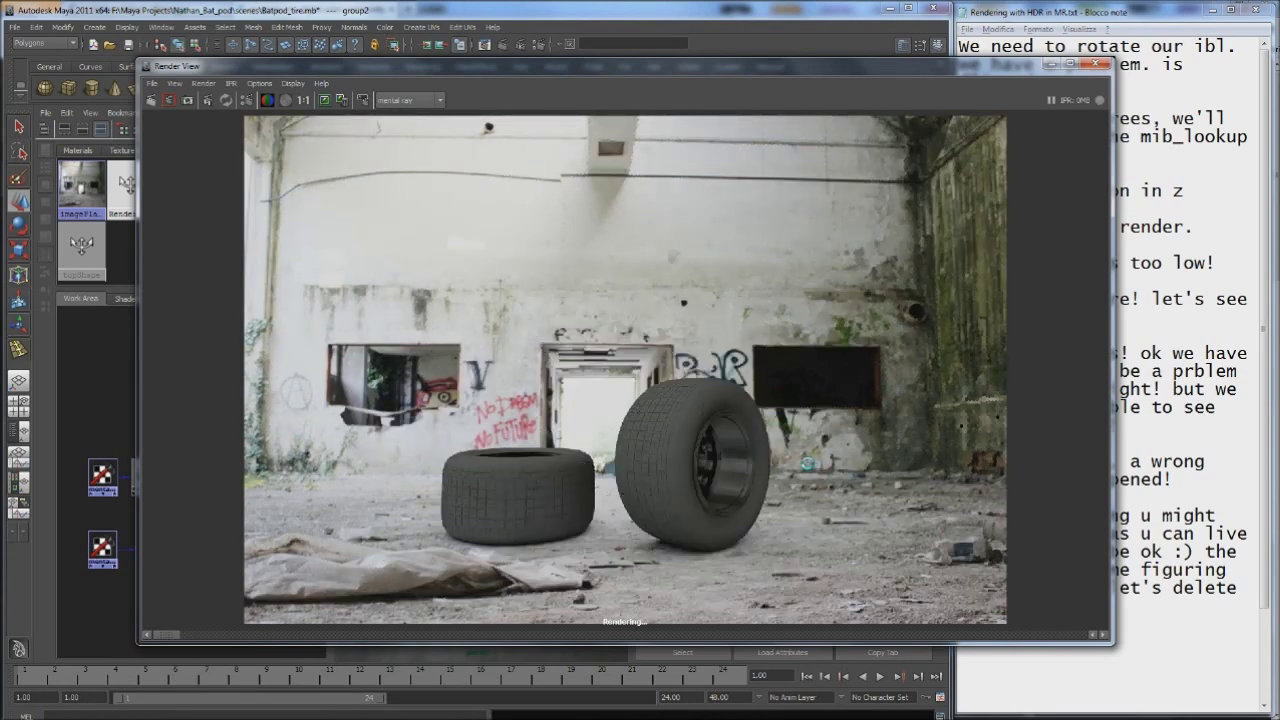
scroll(808, 467, "up", 2)
scroll(500, 437, "up", 2)
scroll(531, 474, "down", 3)
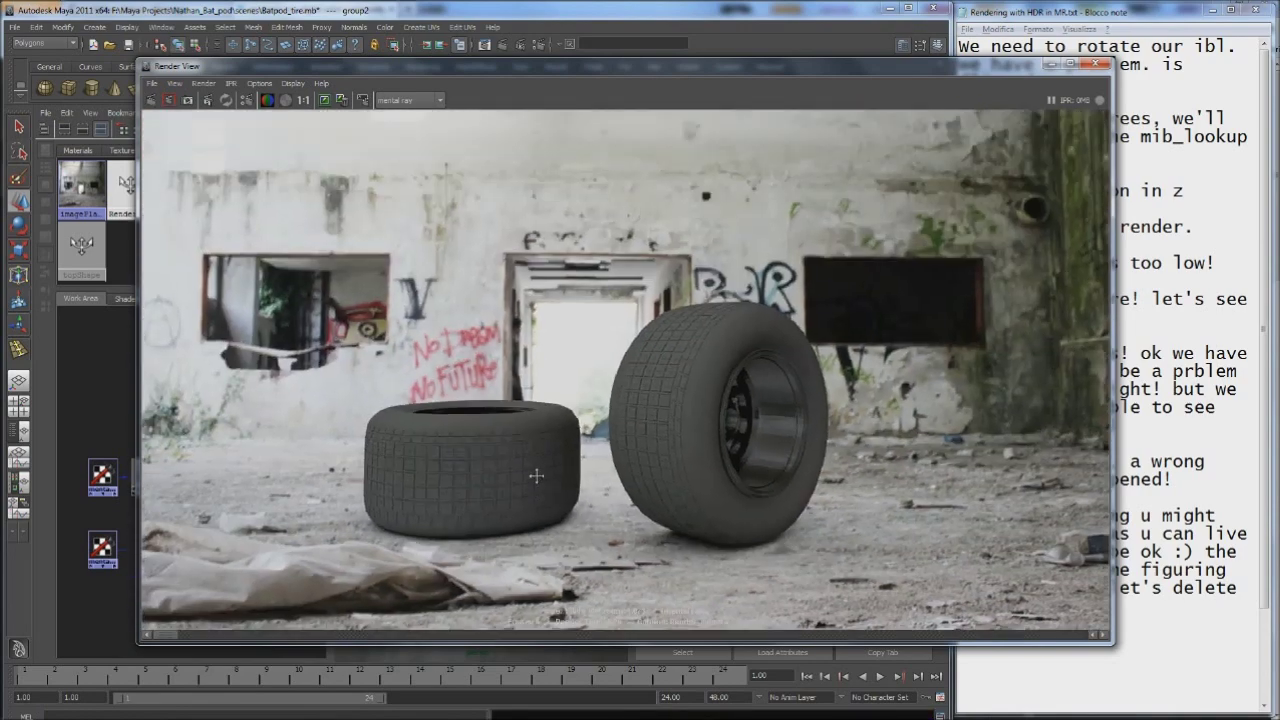
left_click(1151, 608)
mouse_move(1151, 608)
left_mouse_down()
mouse_move(960, 46)
mouse_move(776, 62)
left_mouse_up()
left_click_drag(984, 300, 930, 300)
scroll(480, 350, "down", 1)
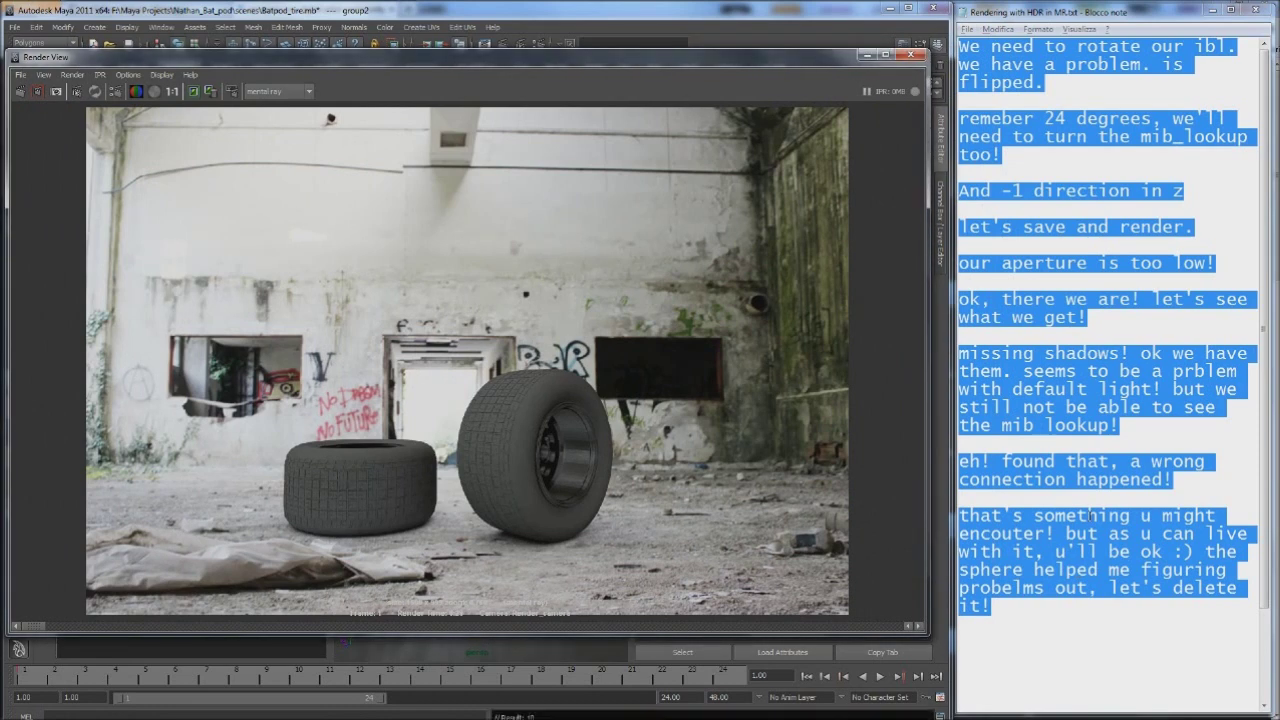
Type the closing note about rendering an object with an HDRI environment on a backplate, ending 'Hope u enjoy! thanks!'
type("OK that's it, with problems and human mistakes, ")
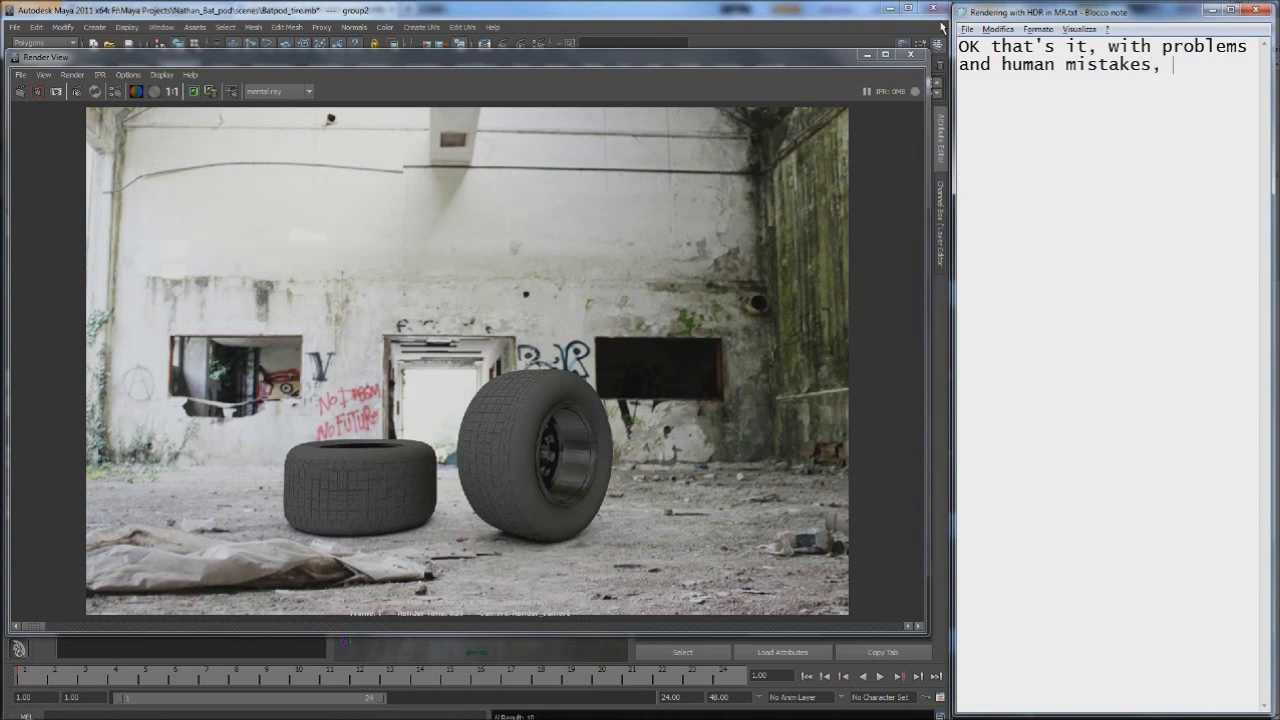
type("and m")
key("BackSpace")
key("BackSpace")
key("BackSpace")
key("BackSpace")
key("BackSpace")
key("BackSpace")
type("that")
type("'s the way to render")
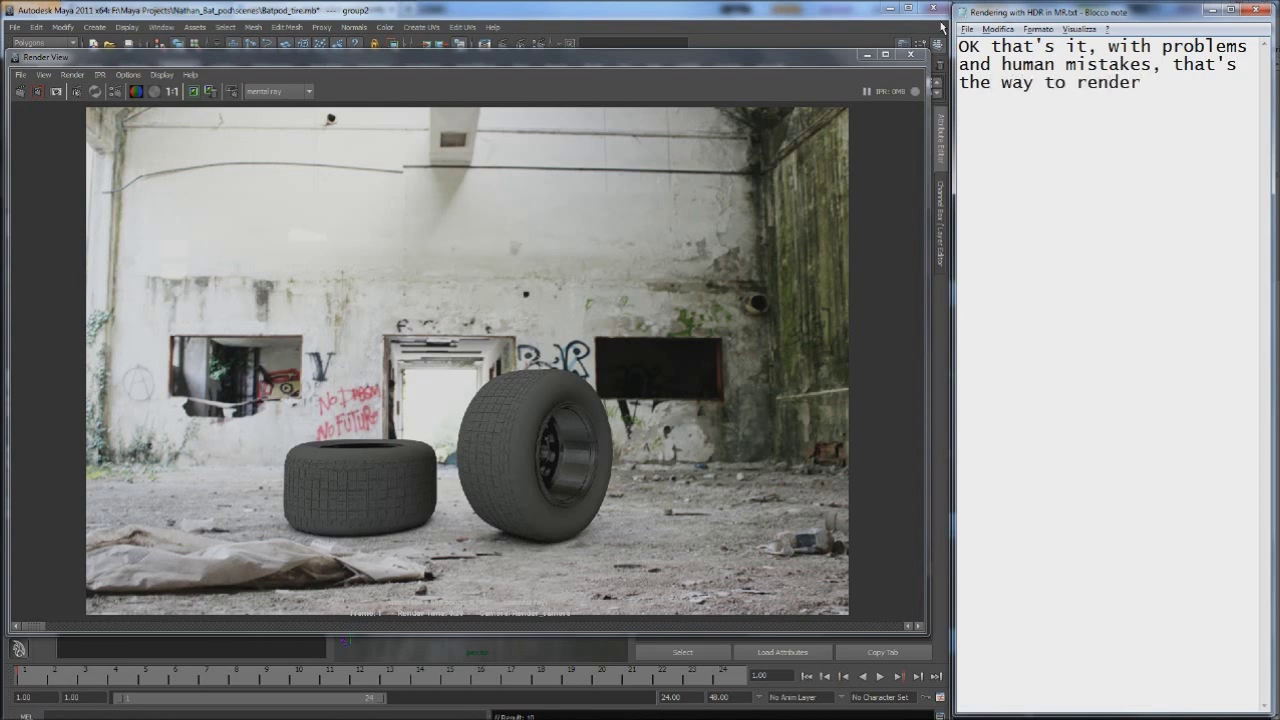
type("bject in")
type("with an")
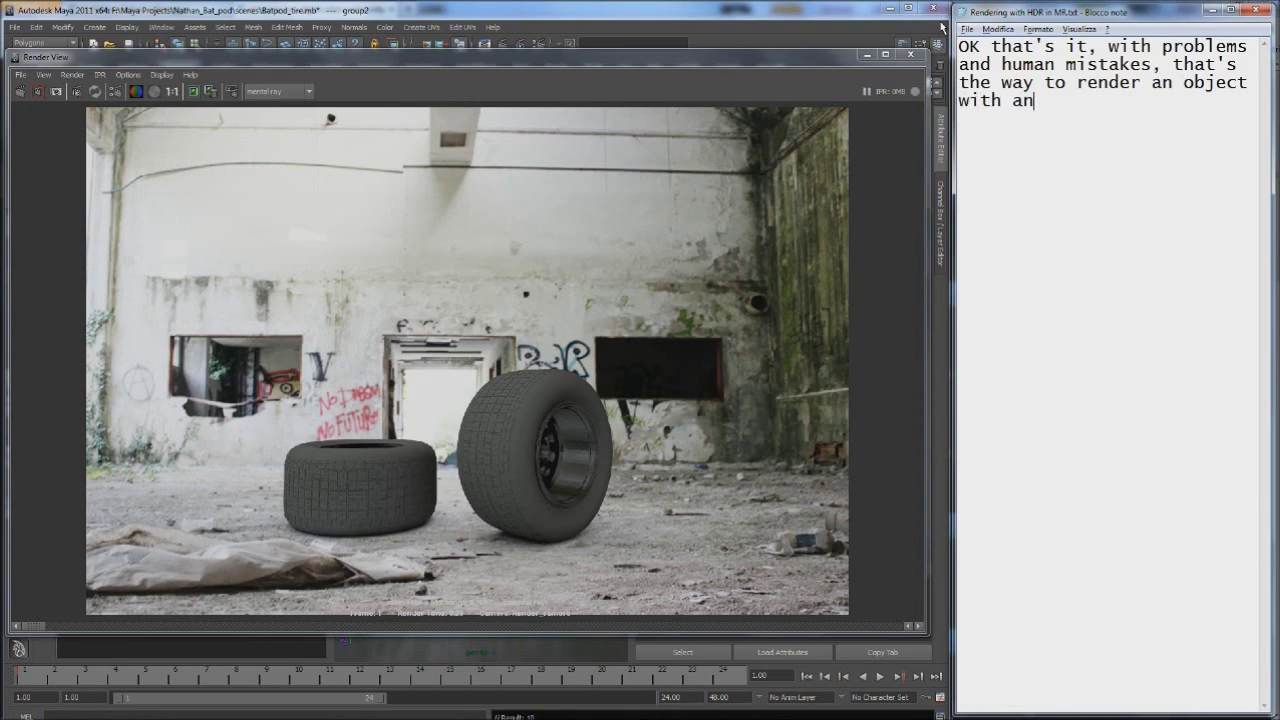
type("hdri enviro on a bacplate!")
key("Return")
type("opoe u")
key("BackSpace")
key("BackSpace")
type("e u enjoy!")
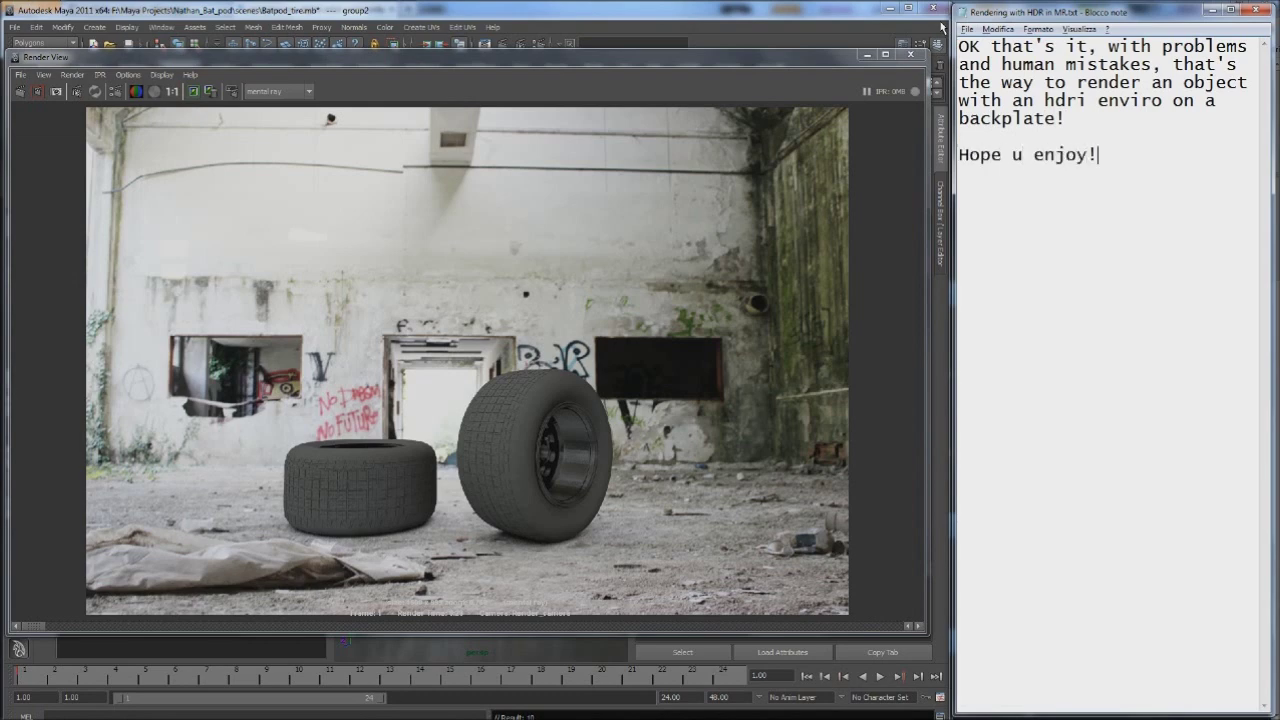
type(" tha")
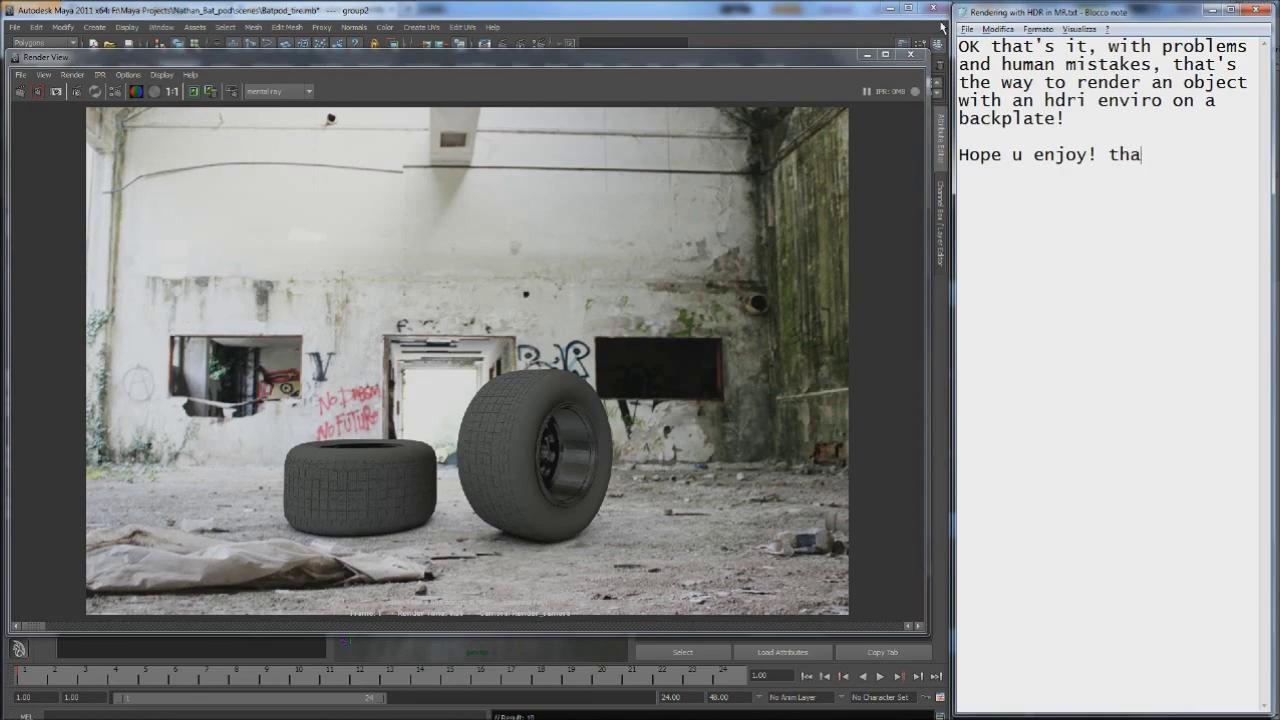